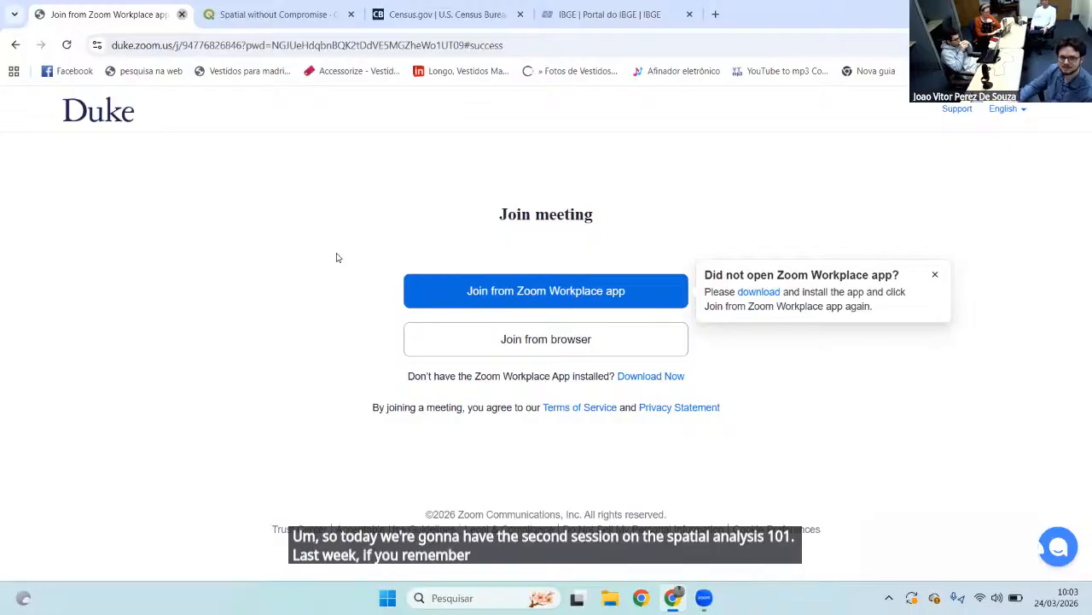
Close the meeting-join page and load the QGIS home page at qgis.org
key(ctrl+w)
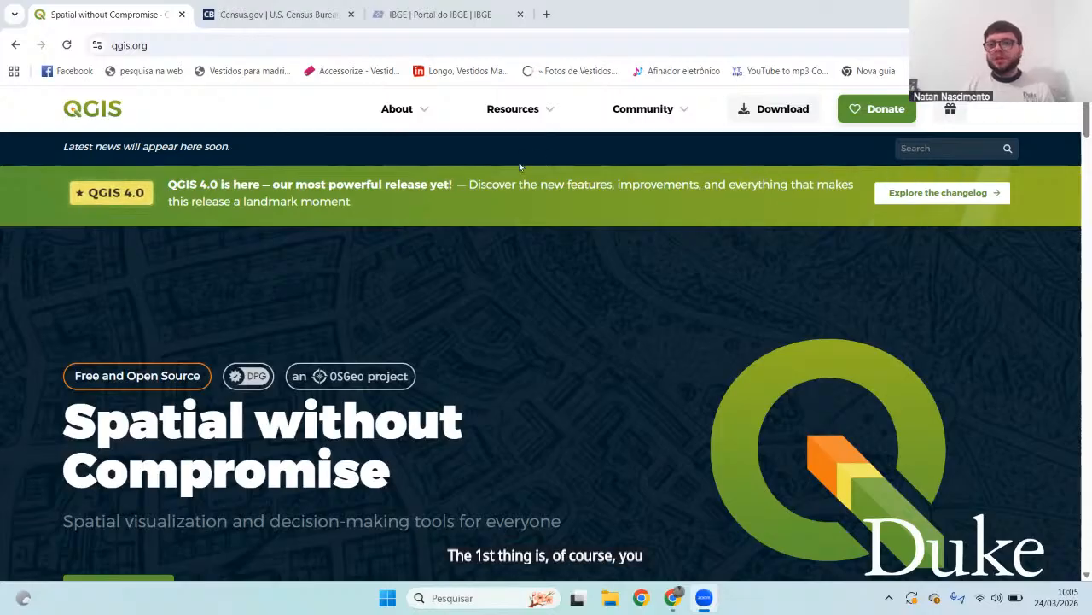
click(171, 45)
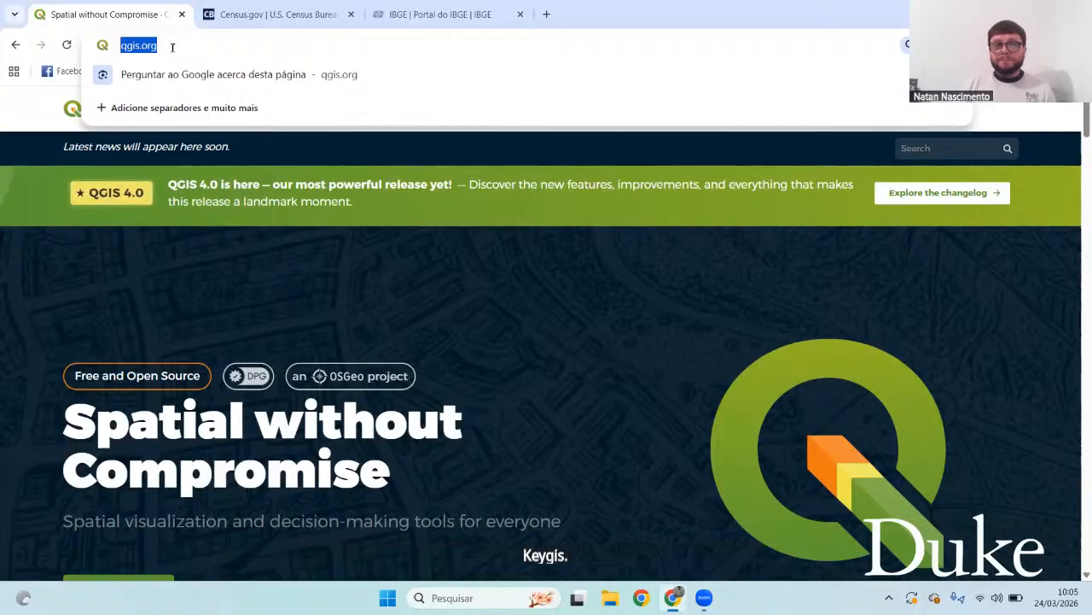
key(Return)
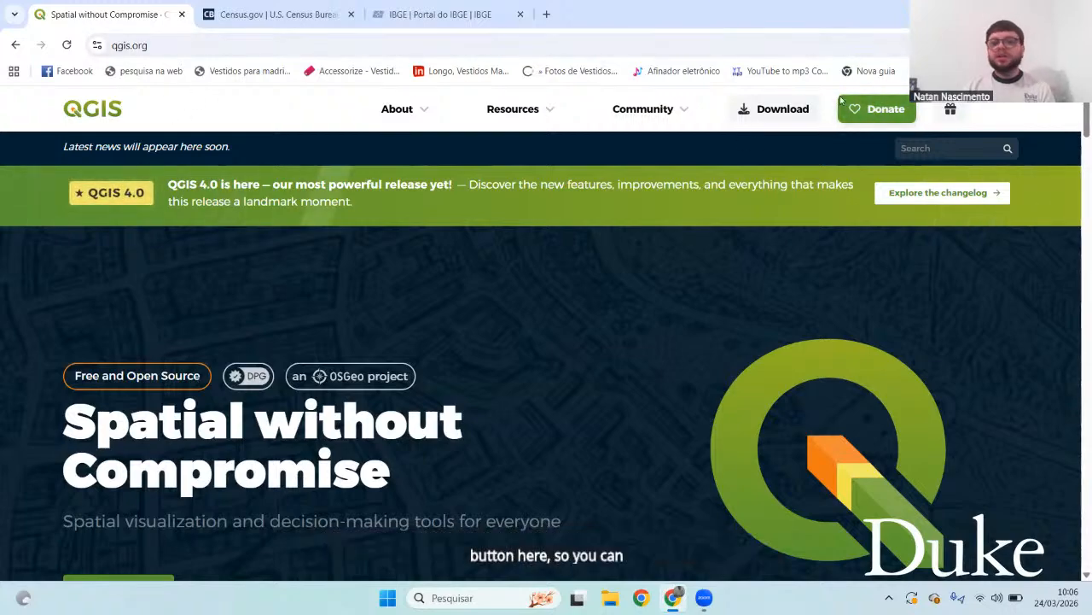
scroll(725, 315, down, 1)
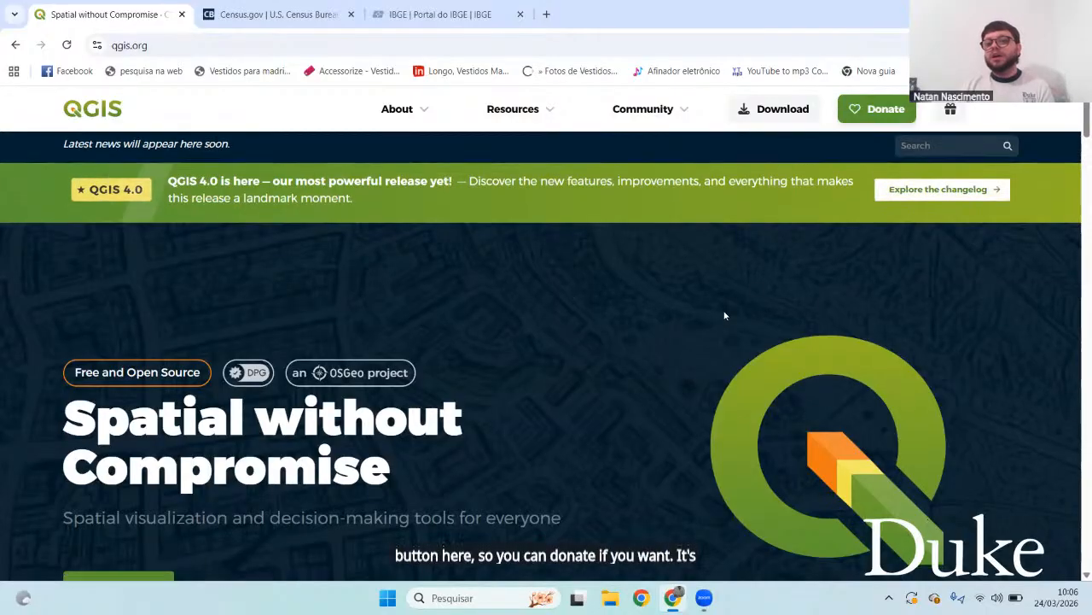
scroll(653, 346, down, 5)
scroll(657, 348, up, 4)
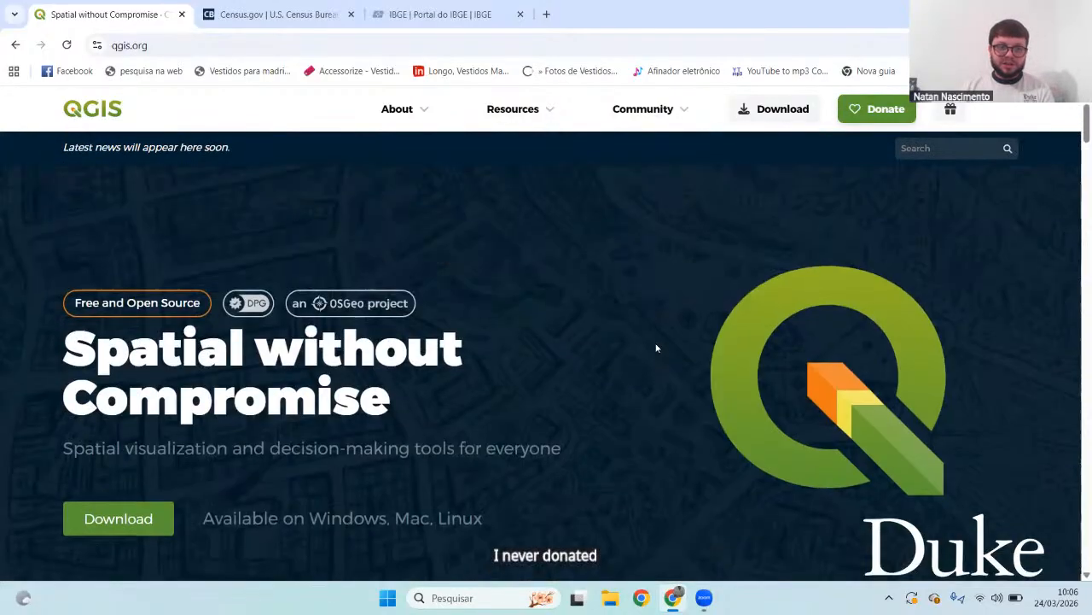
scroll(656, 347, up, 1)
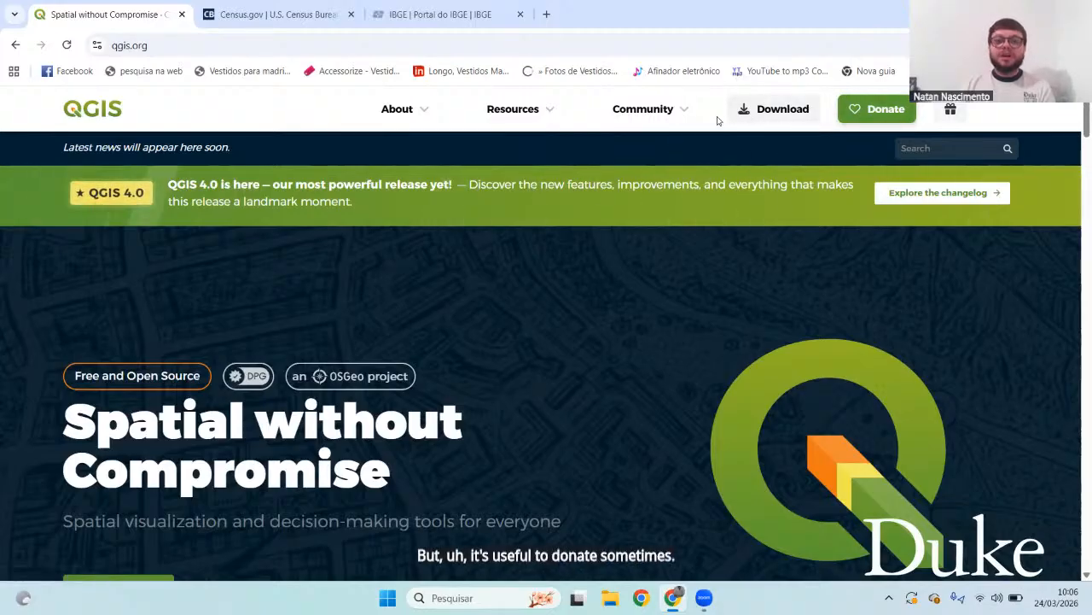
Go to the QGIS download page and skip the donation request to reach the downloads
click(748, 117)
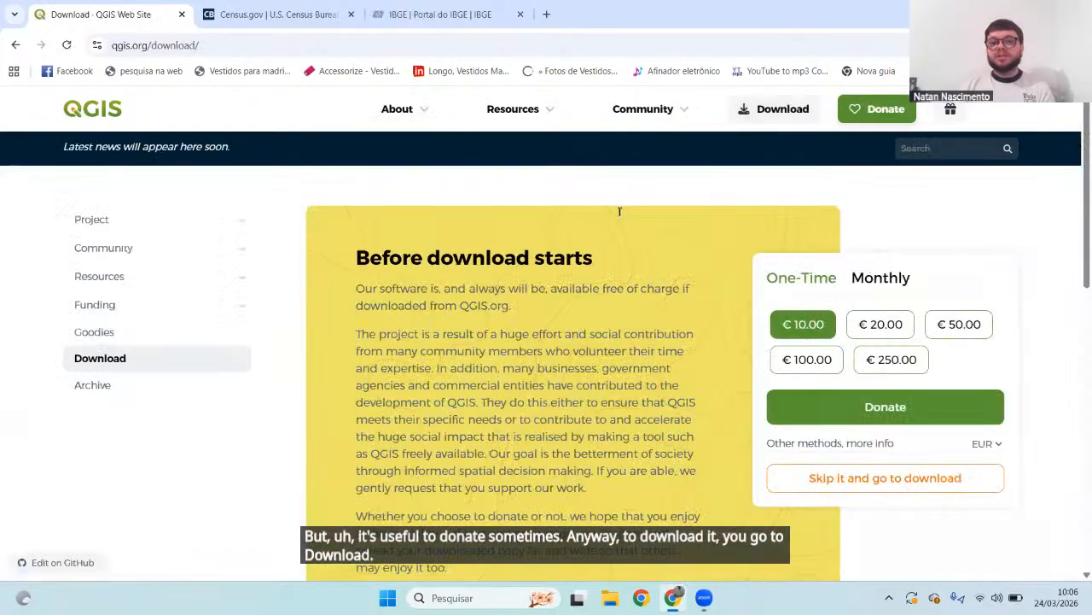
scroll(598, 273, down, 1)
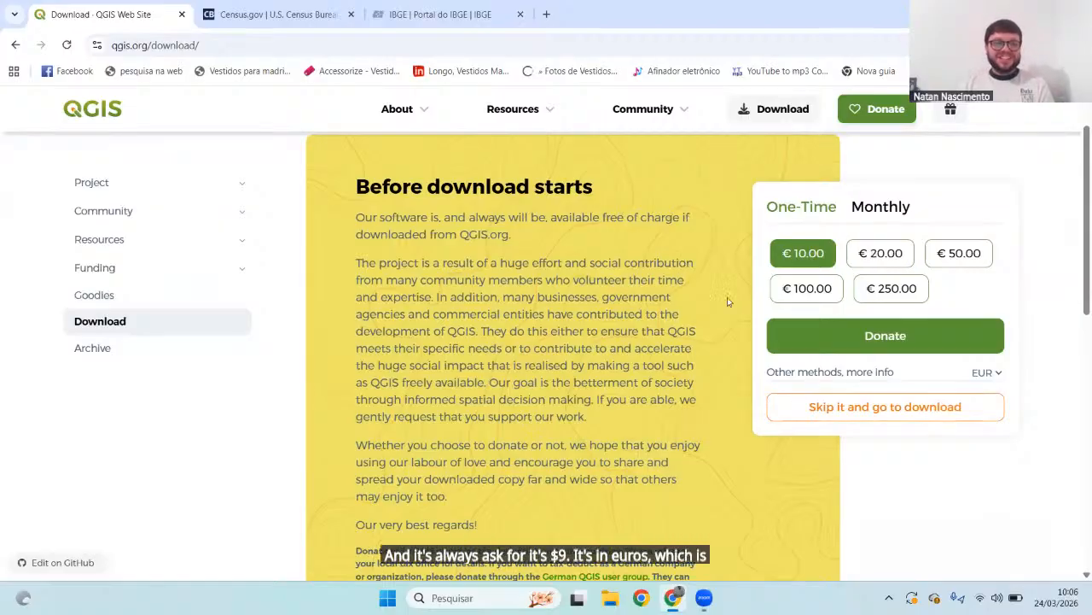
scroll(727, 299, down, 1)
scroll(727, 297, up, 1)
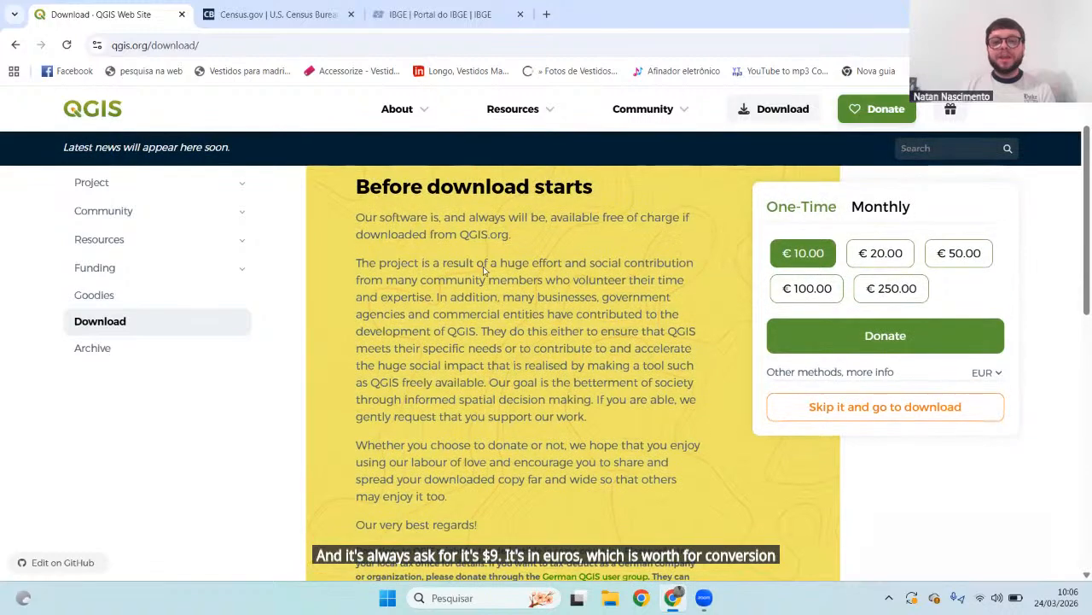
click(872, 410)
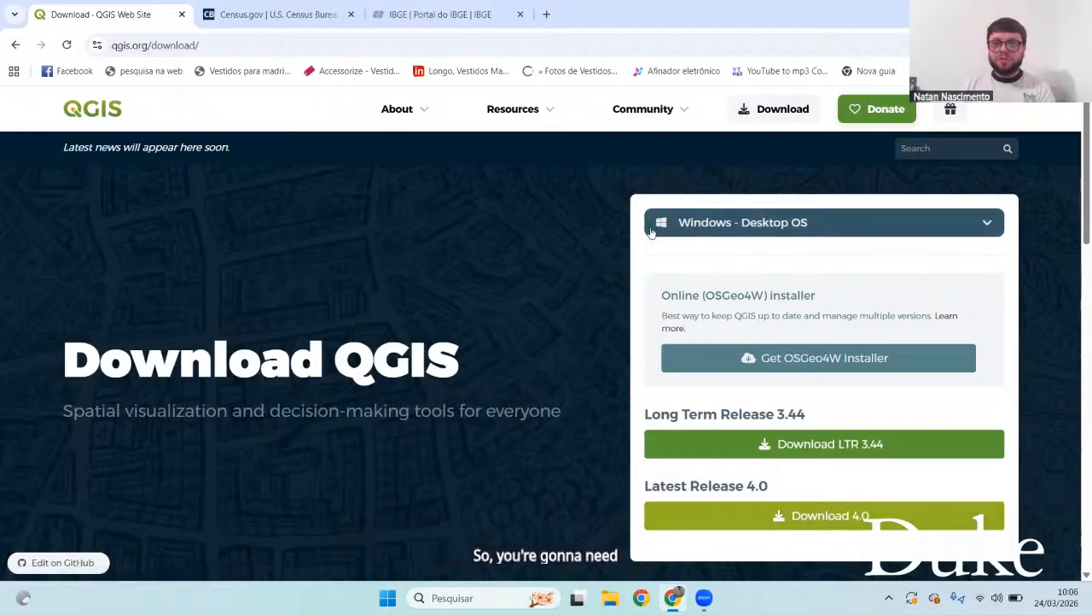
Choose Windows - Desktop OS as the download platform and examine the online, long term and latest release options
click(878, 235)
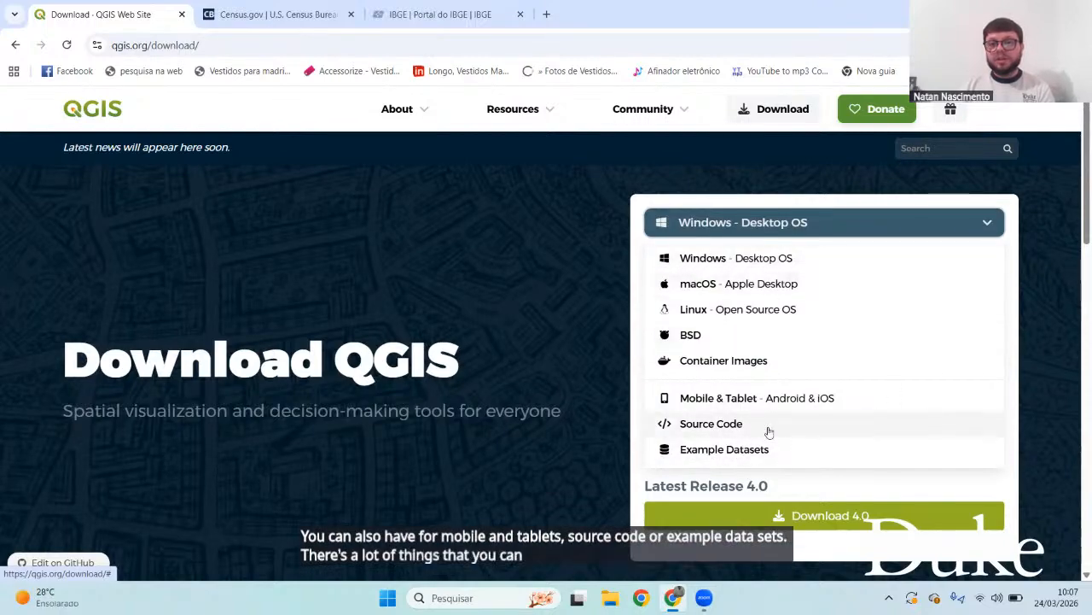
click(727, 264)
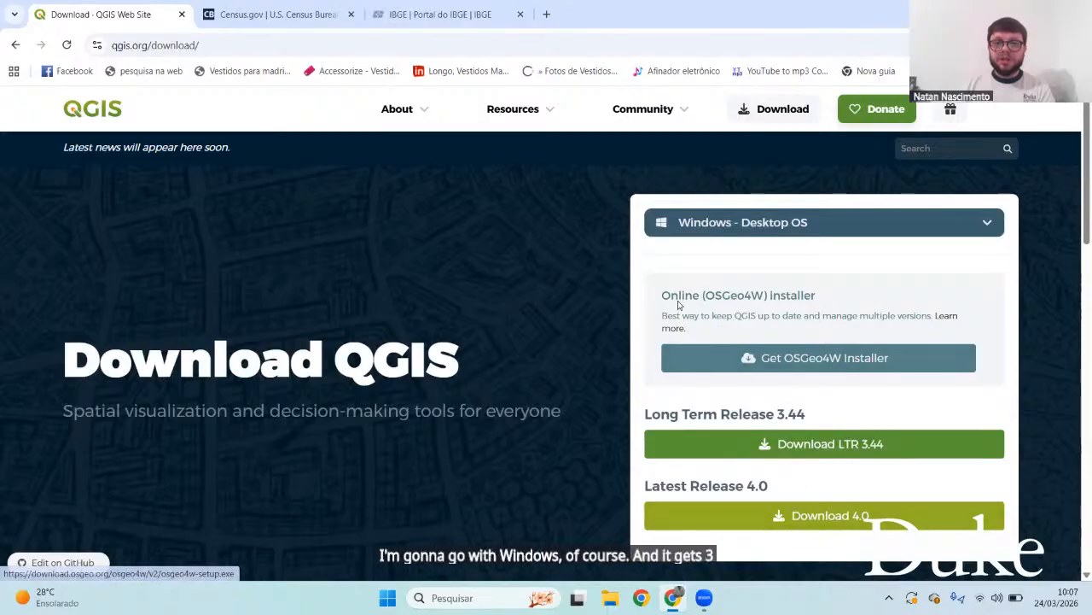
drag(666, 297, 817, 296)
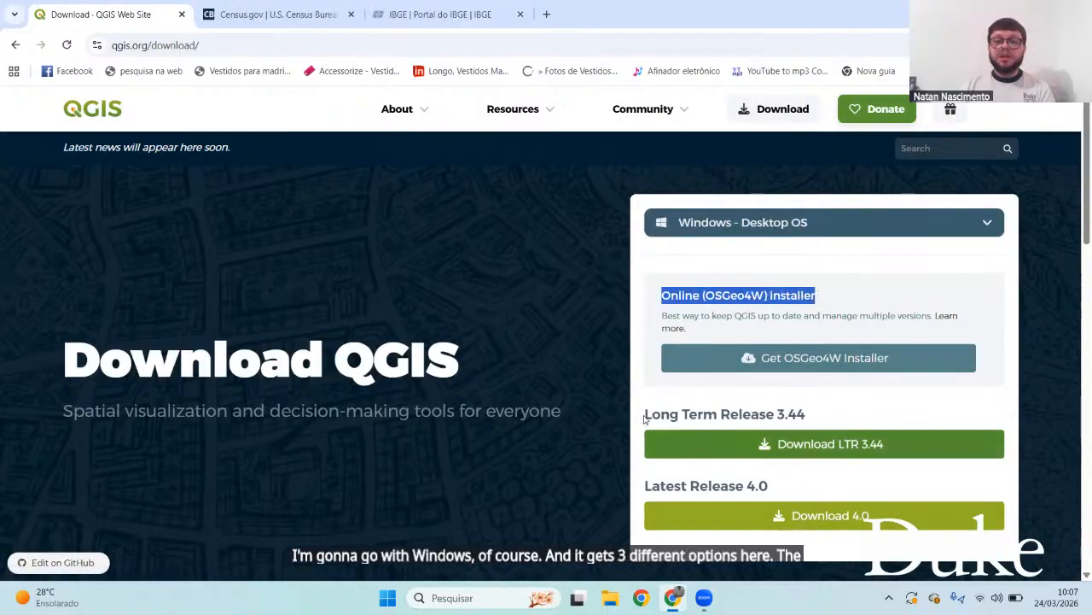
drag(645, 417, 807, 401)
drag(646, 487, 750, 498)
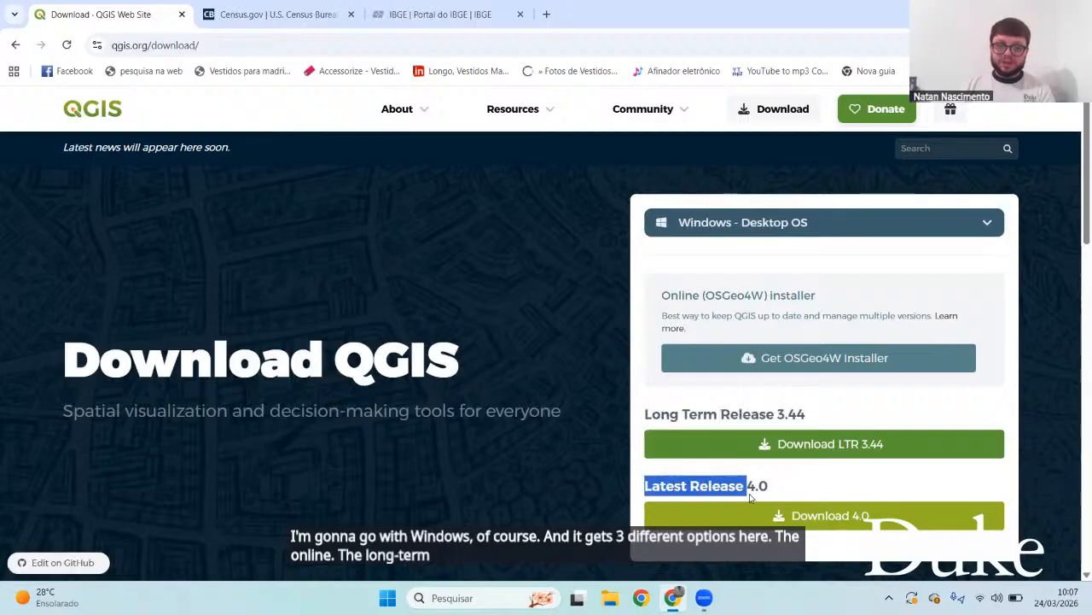
click(768, 493)
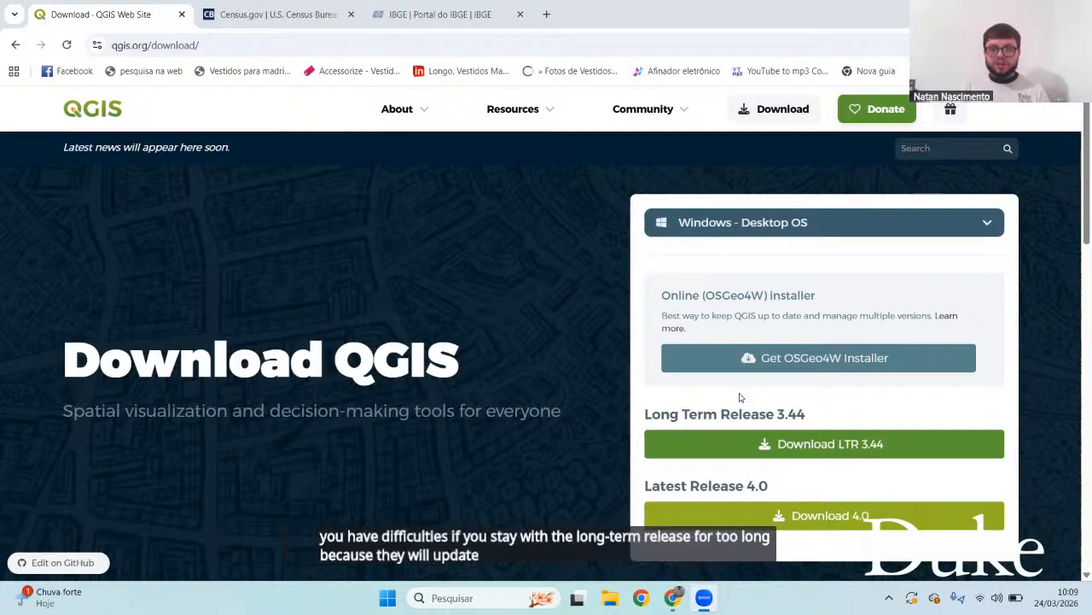
Download the latest release 4.0 installer of QGIS for Windows and save it in the Downloads folder
scroll(740, 397, down, 4)
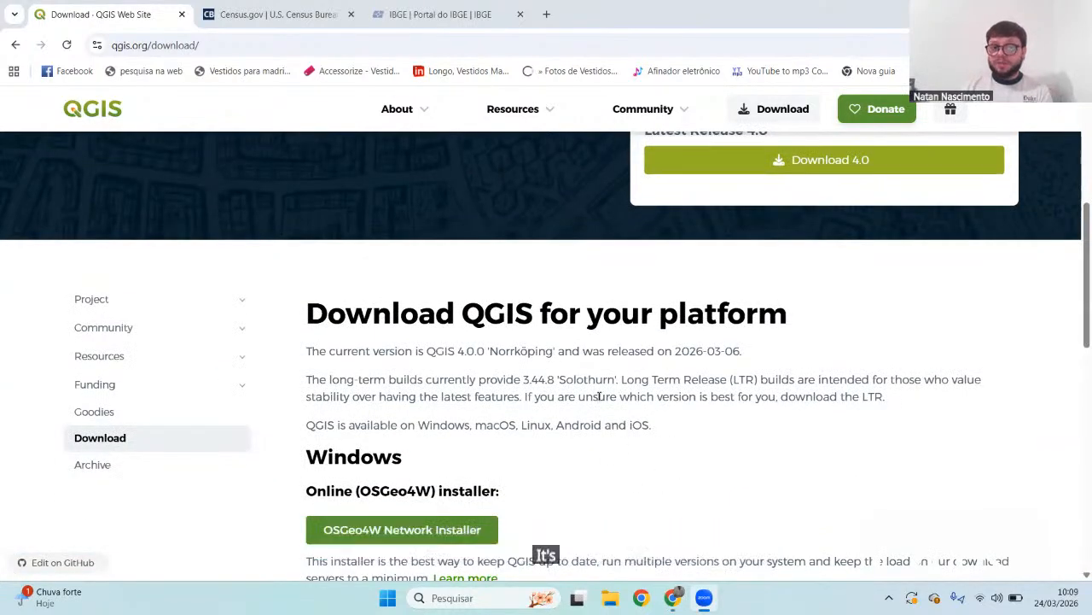
scroll(600, 396, up, 5)
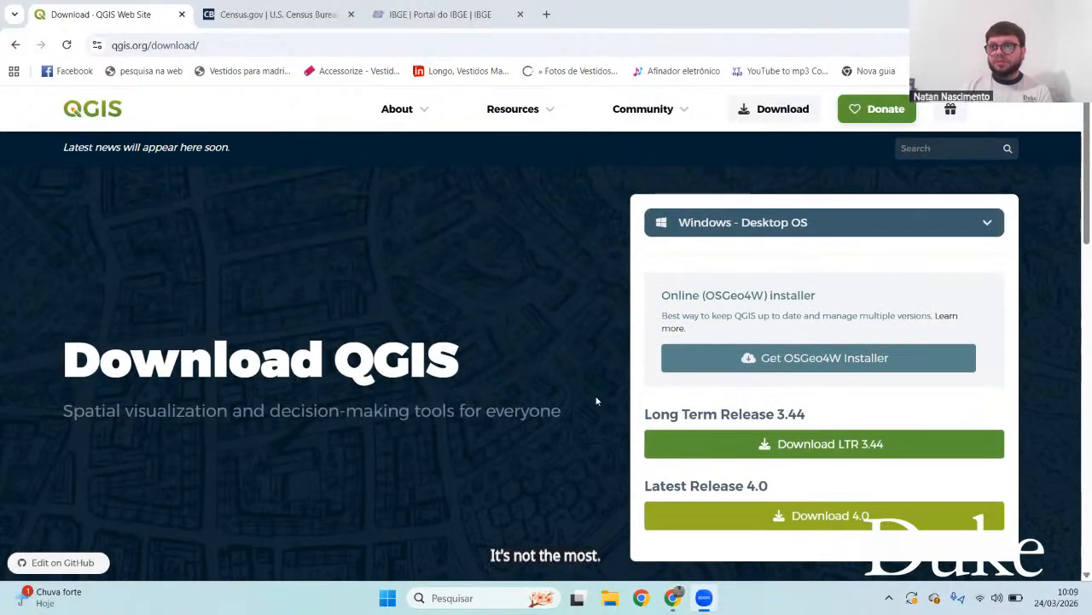
scroll(597, 402, down, 1)
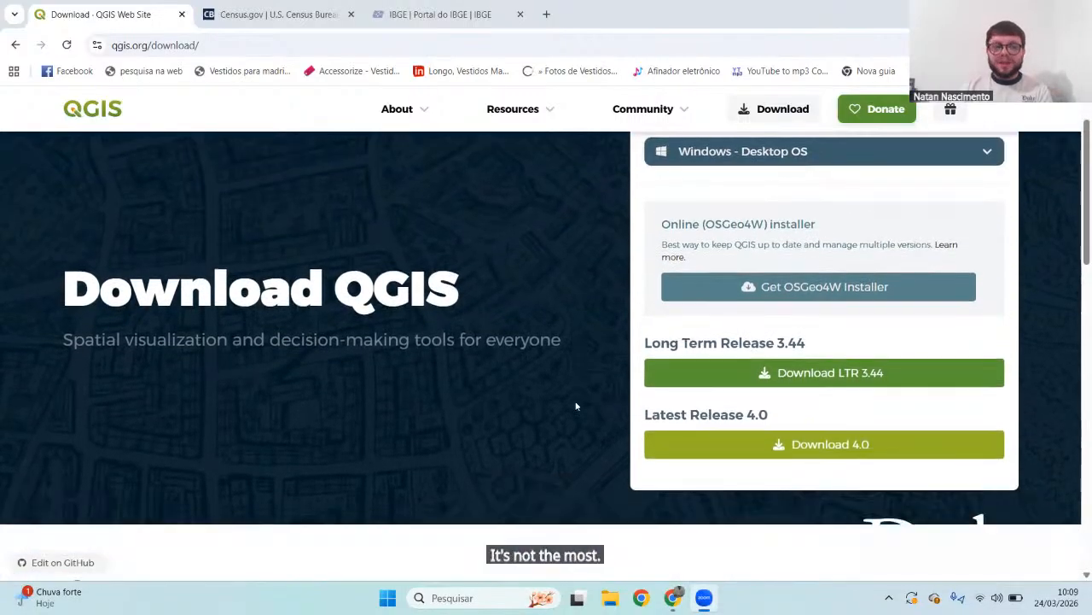
click(772, 442)
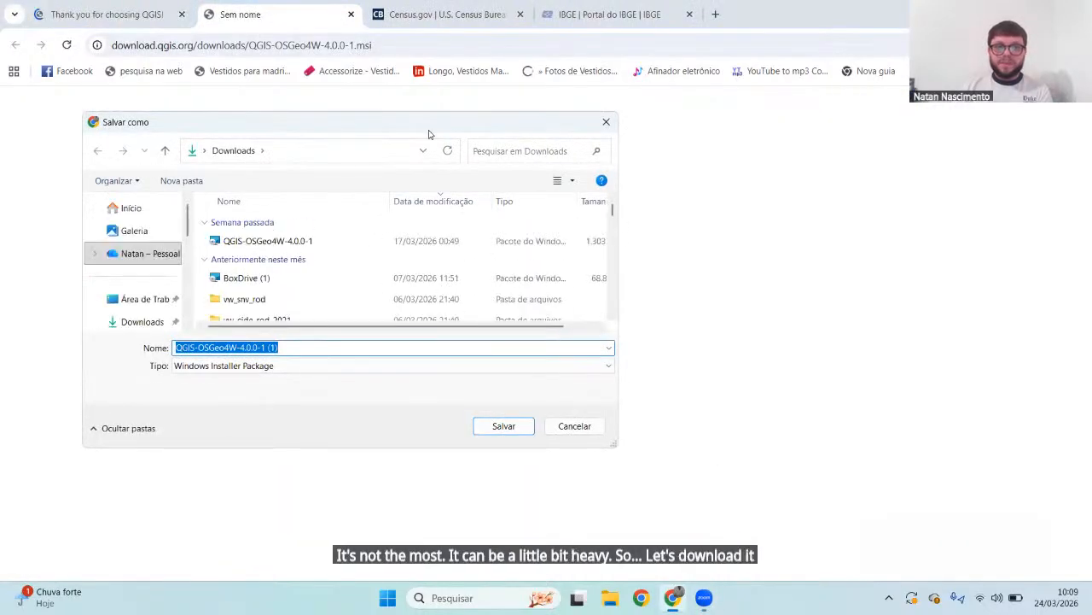
drag(429, 134, 591, 121)
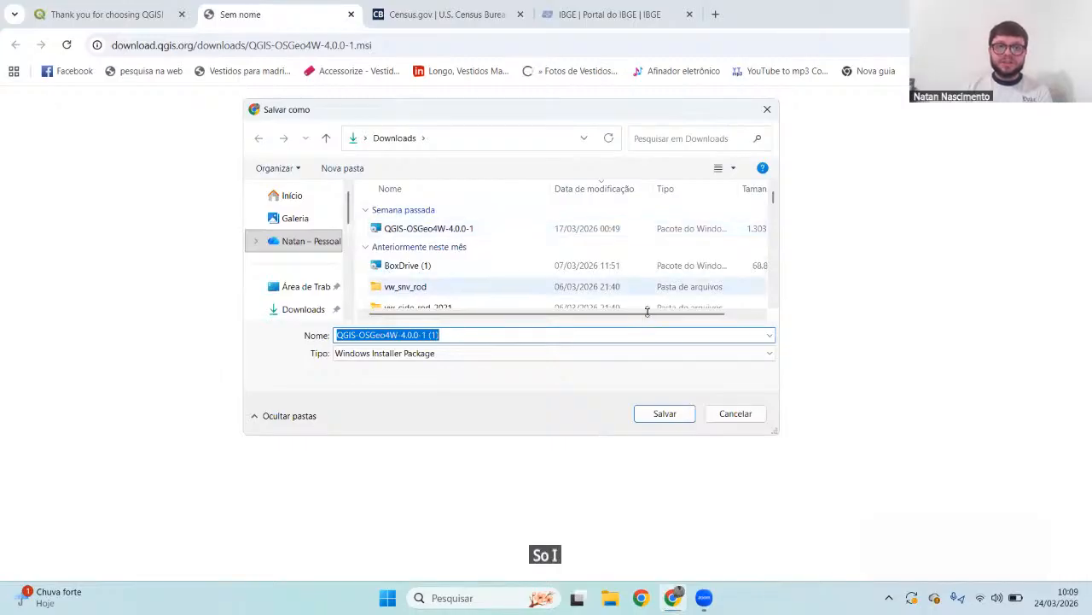
click(665, 415)
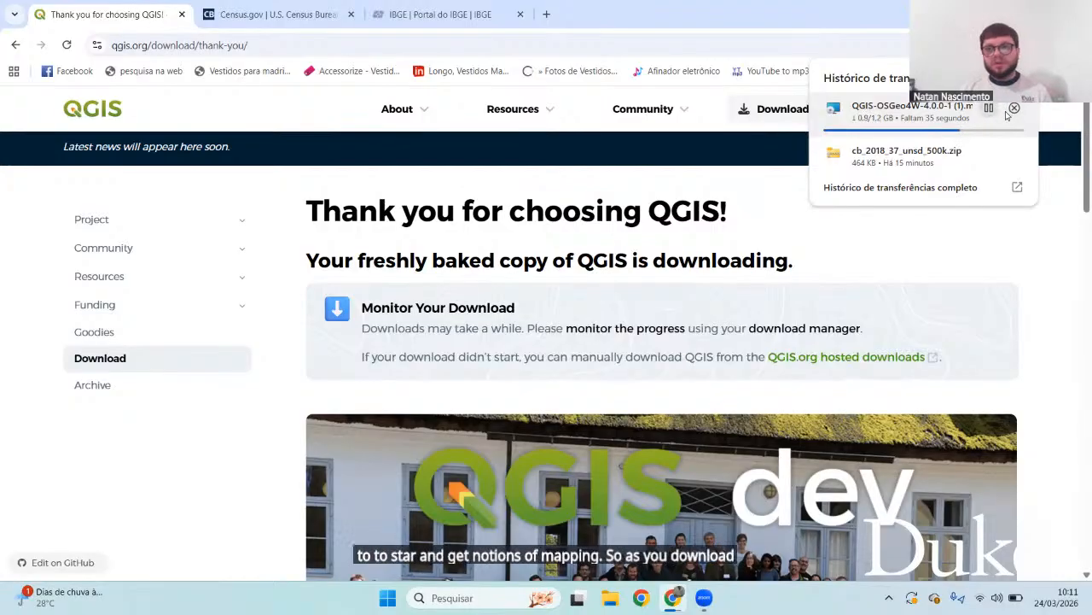
Cancel the running QGIS installer download, close the download history and minimise the browser window
click(1014, 107)
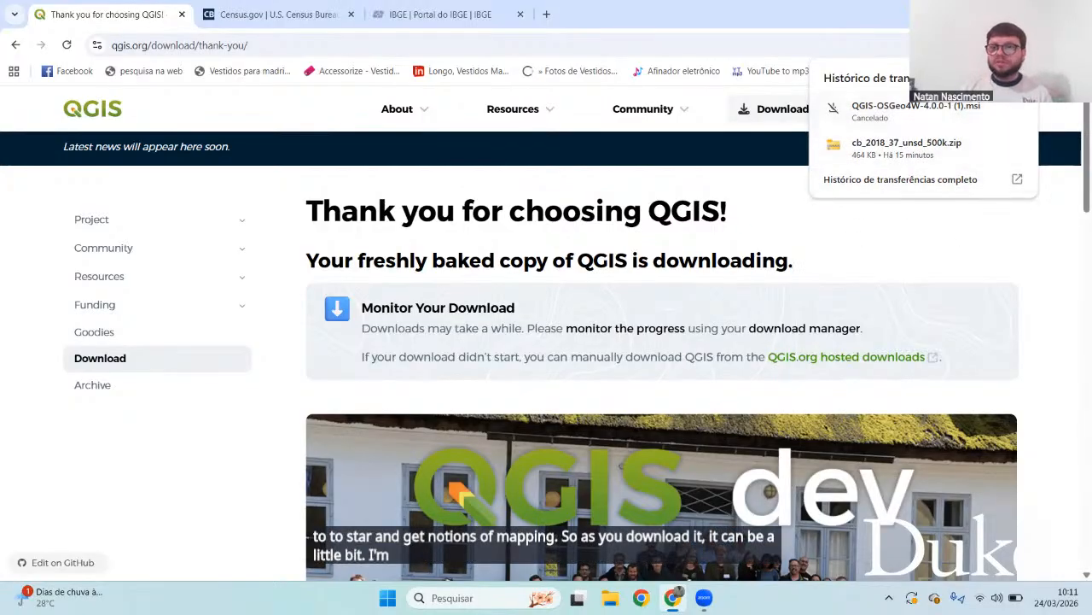
click(1018, 78)
click(995, 14)
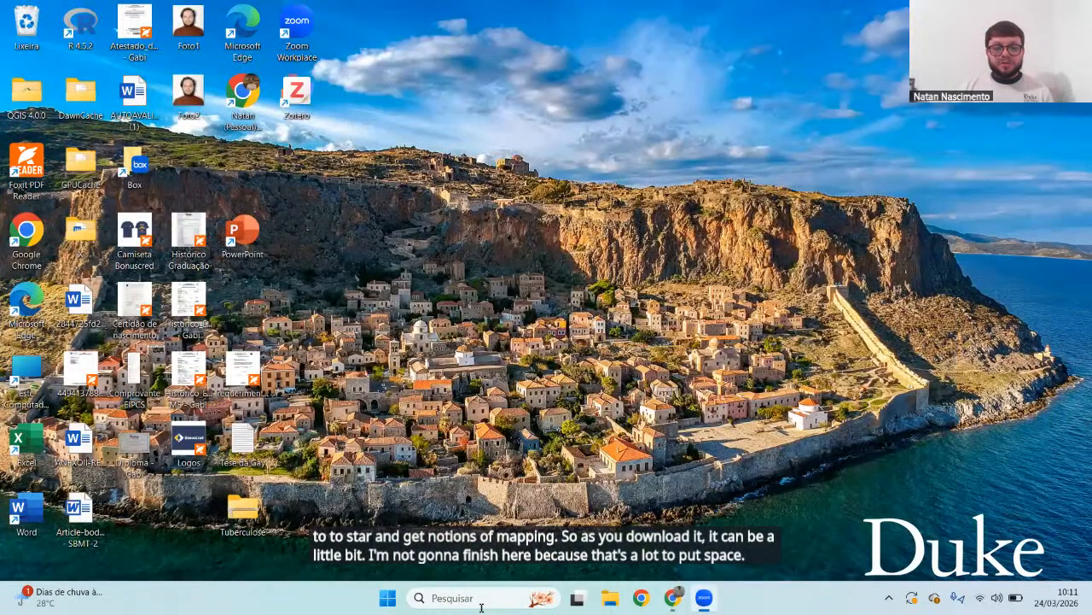
Launch the installed QGIS Desktop 4.0.0 and start a project from the Blank template (EPSG:4326 - WGS 84)
key(super)
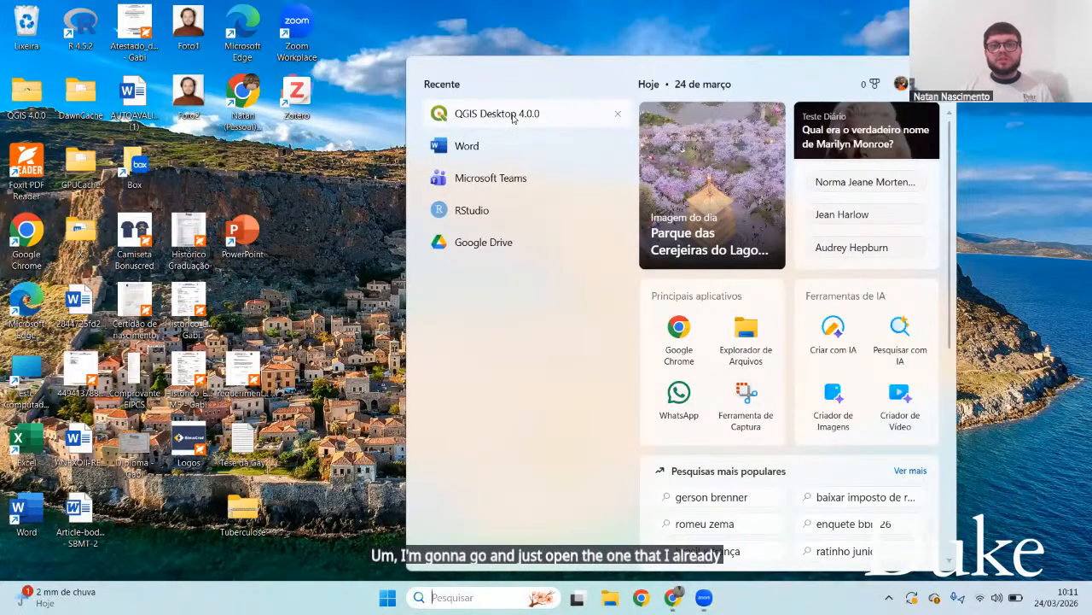
click(513, 115)
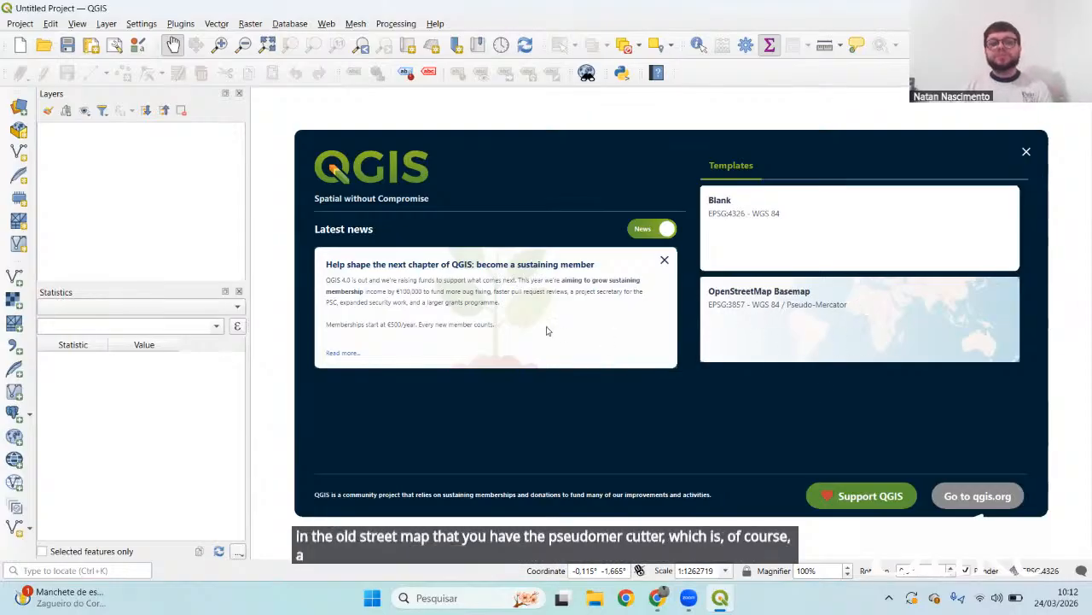
click(767, 224)
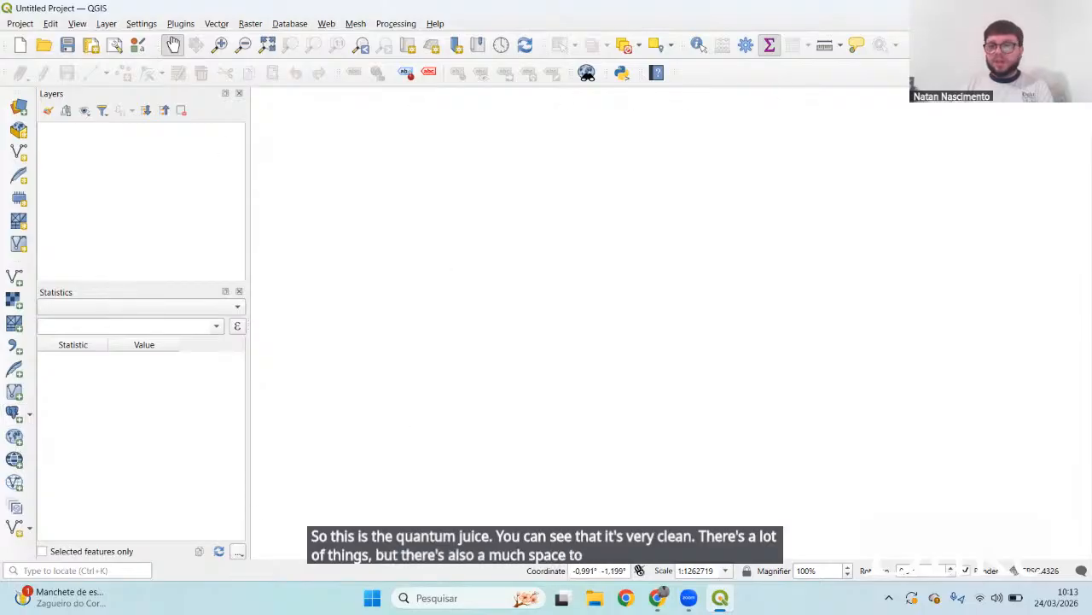
Show the Browser panel and close the Statistics panel in the QGIS window
click(28, 29)
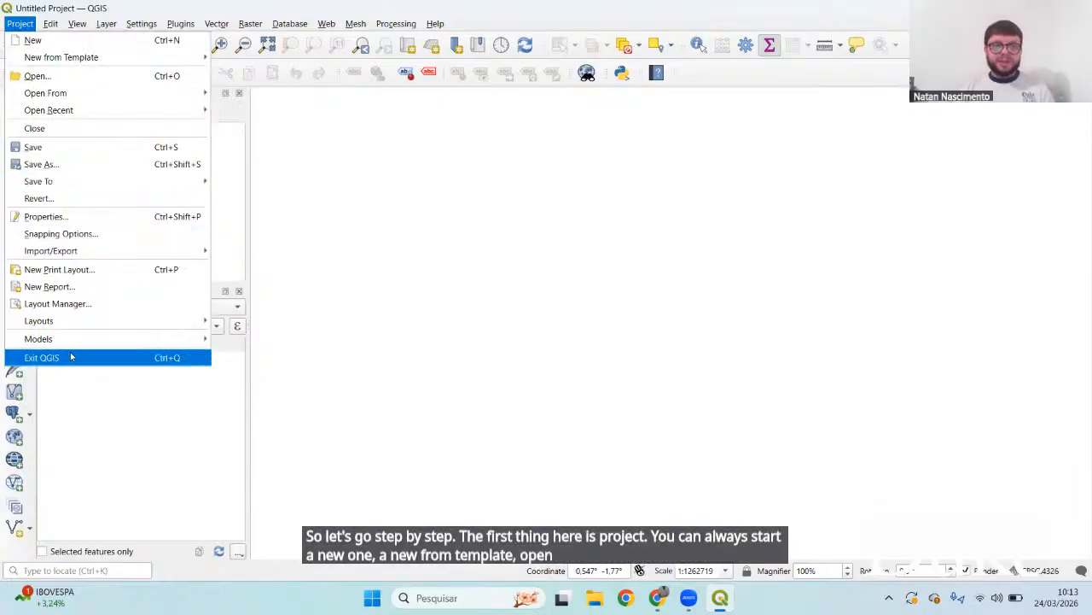
mouse_move(45, 25)
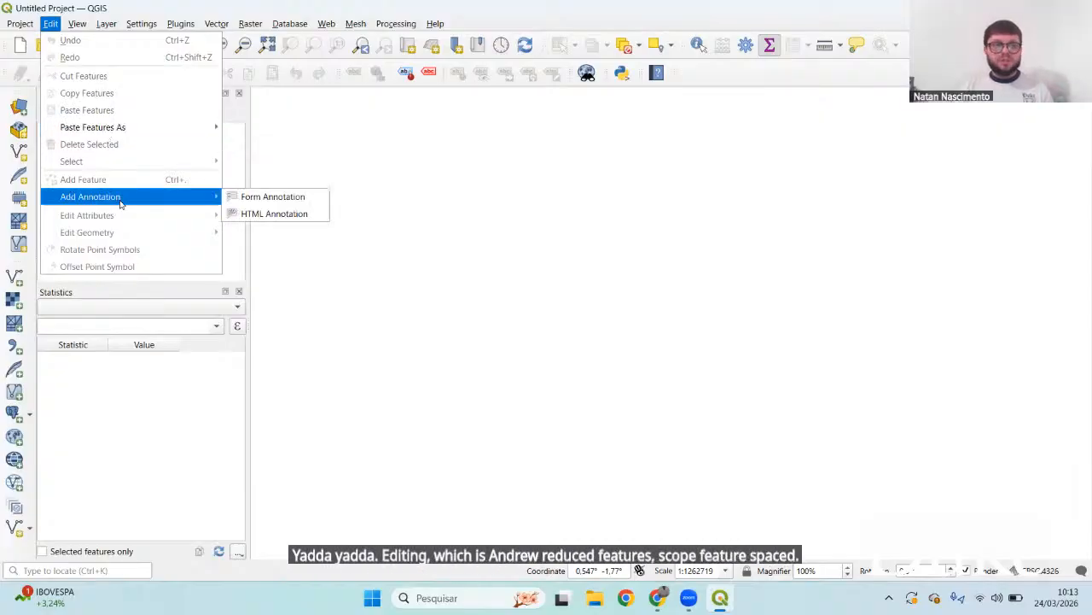
mouse_move(81, 25)
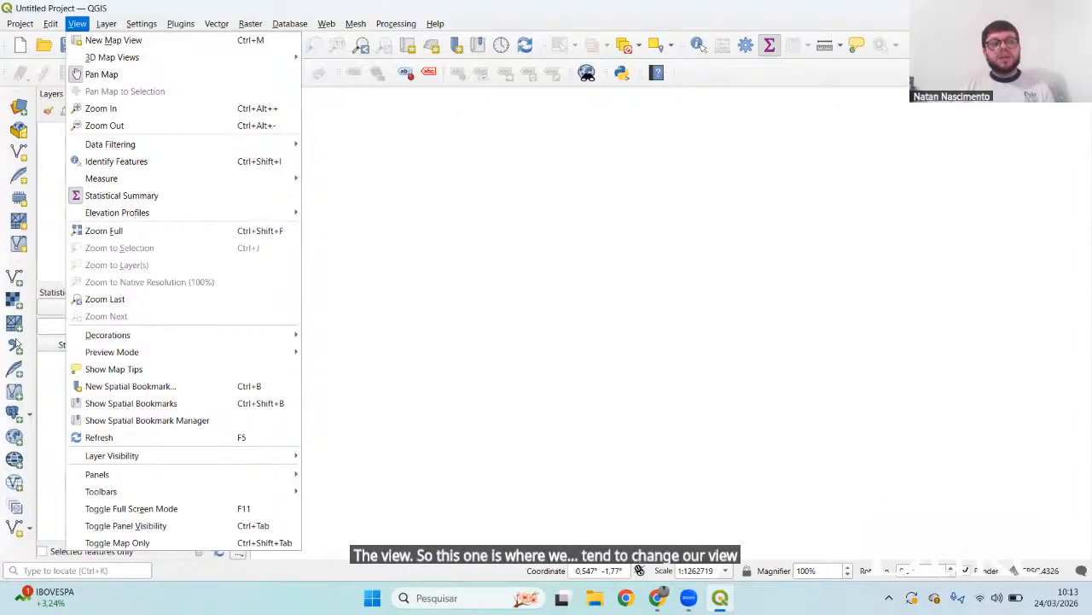
mouse_move(146, 477)
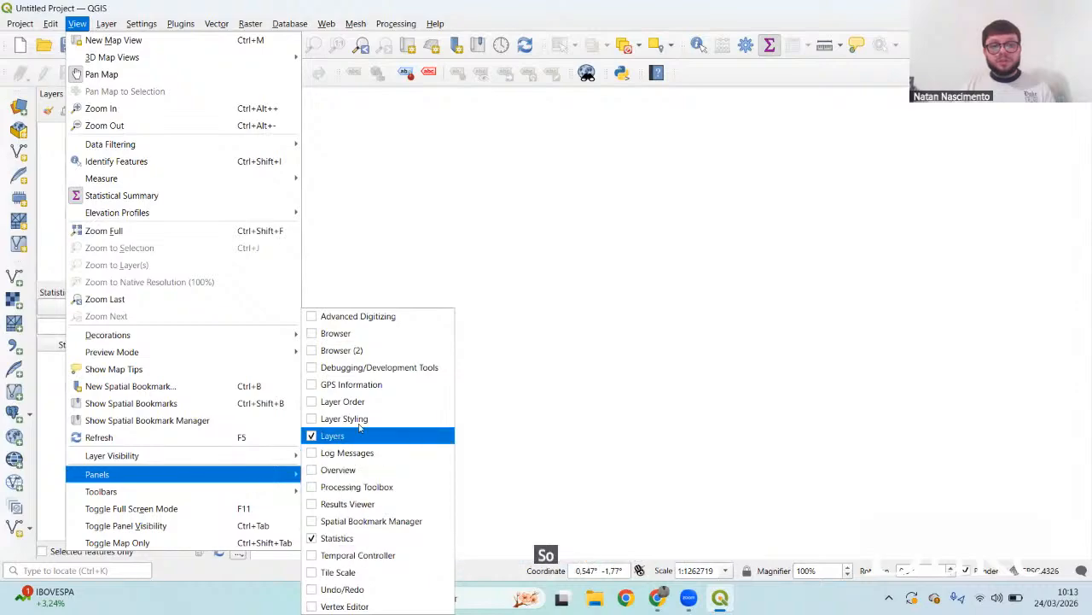
click(328, 333)
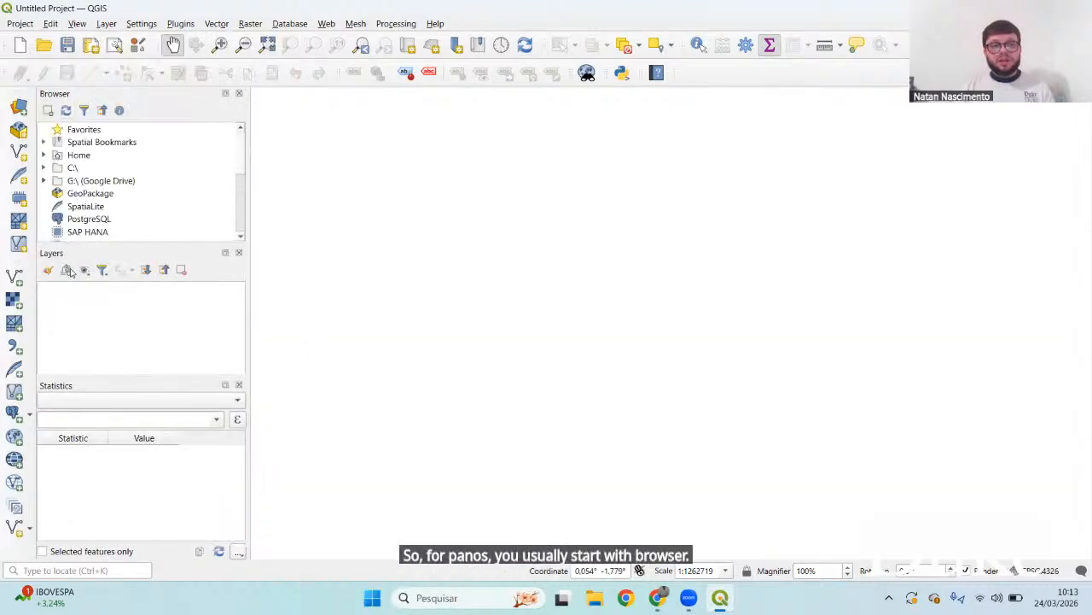
click(238, 386)
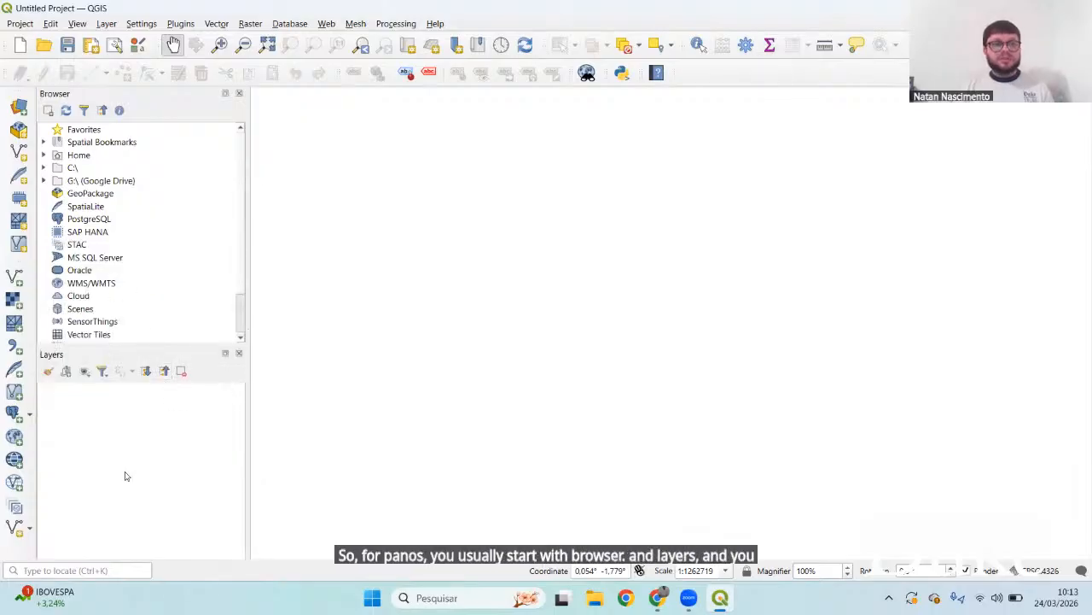
scroll(177, 271, down, 1)
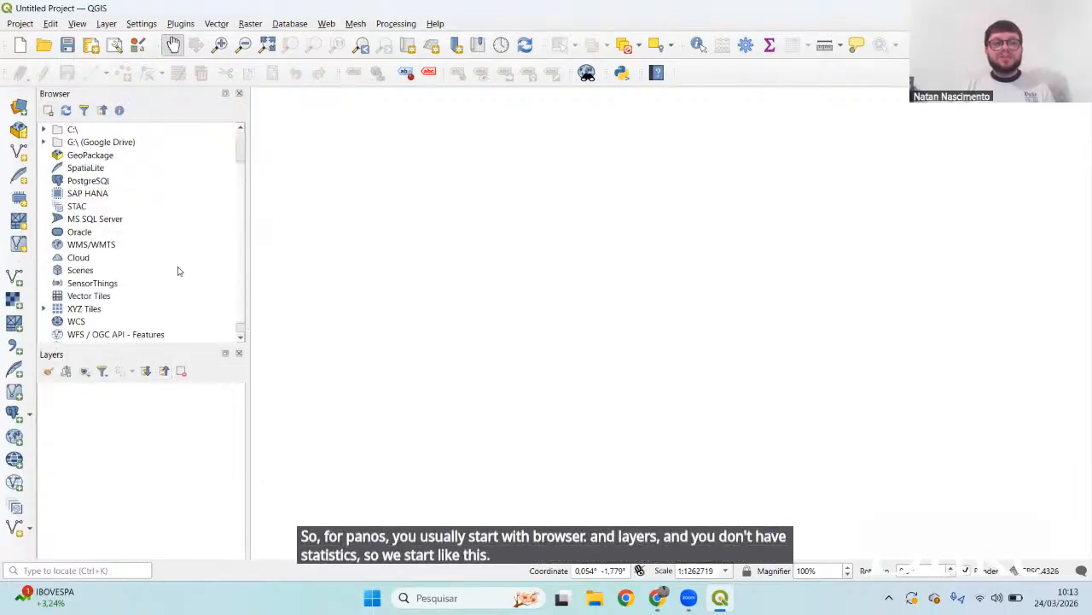
scroll(186, 260, up, 1)
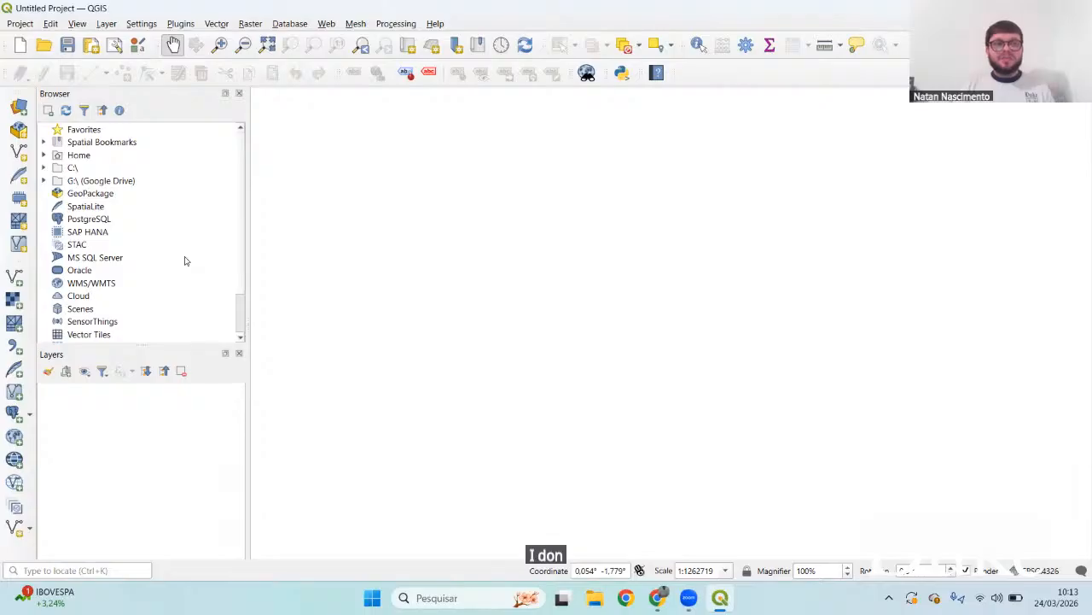
scroll(185, 260, down, 2)
scroll(184, 260, up, 1)
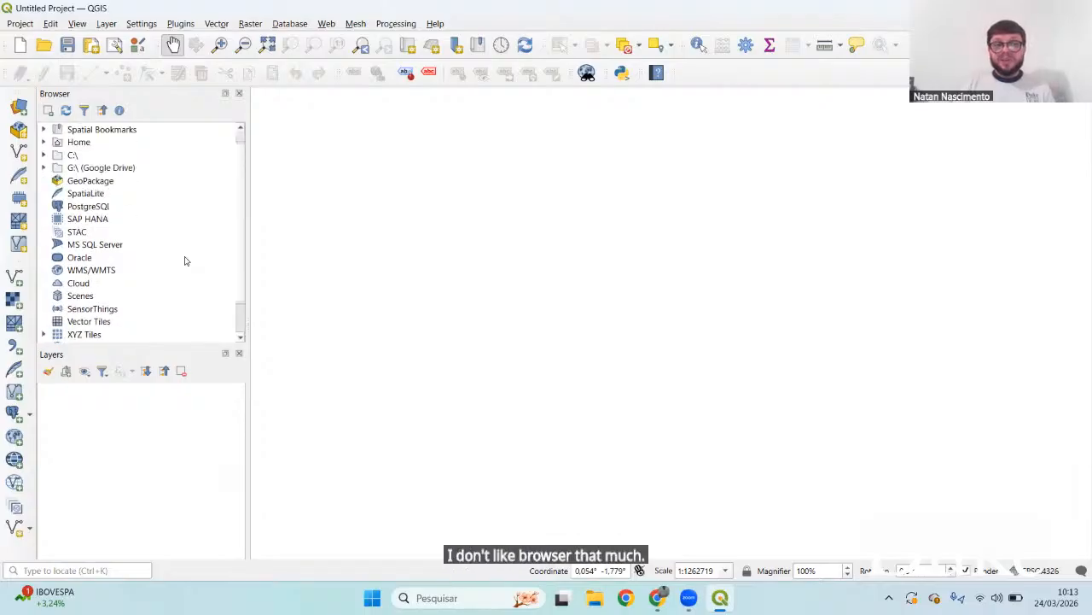
Look through the data sources listed in the Browser panel and close the panel
scroll(184, 261, up, 1)
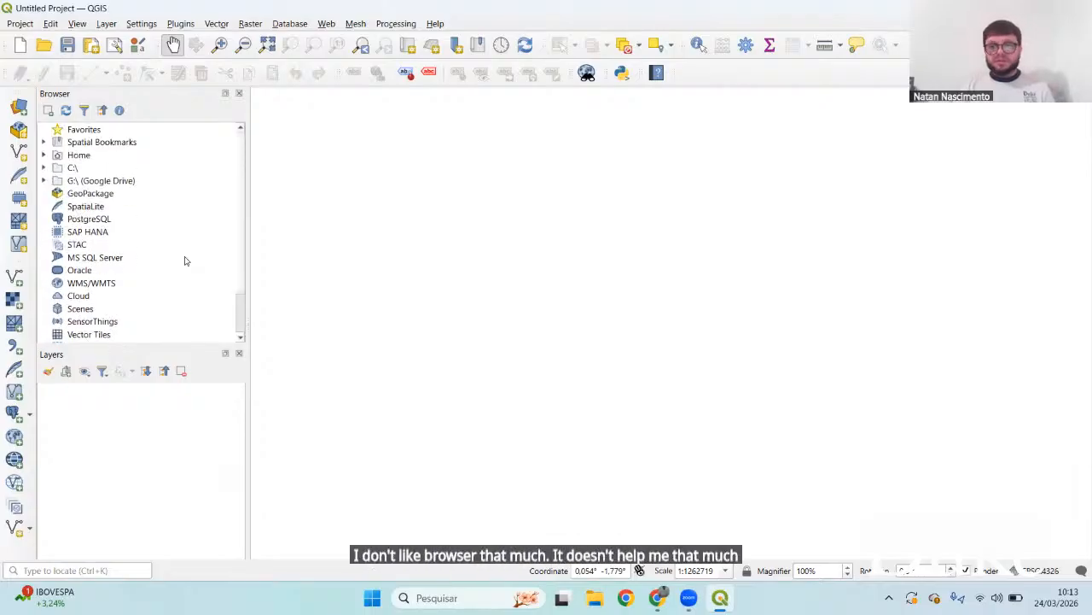
scroll(184, 260, down, 1)
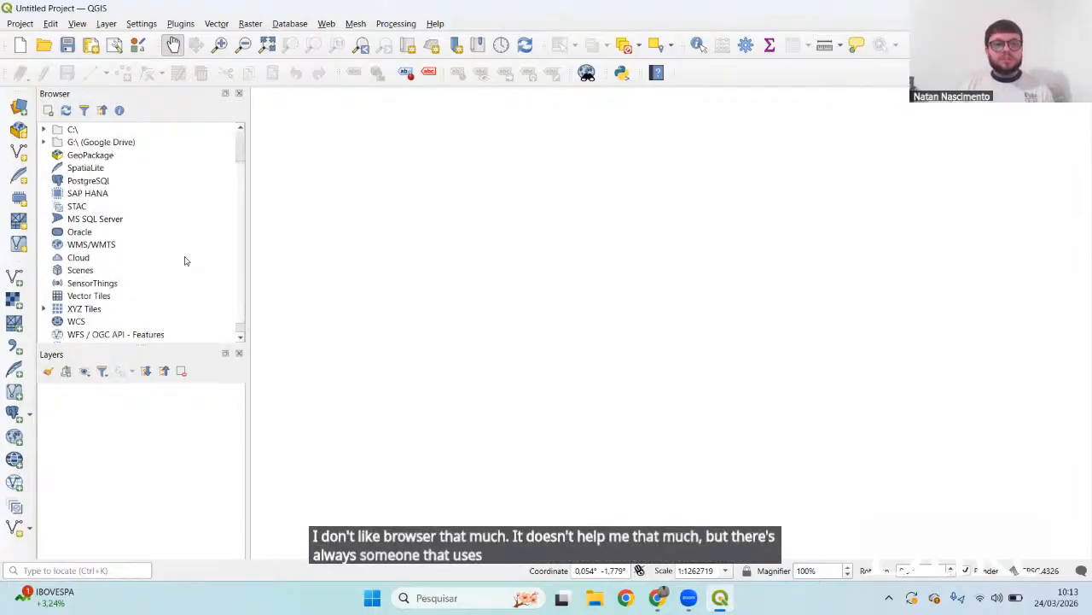
scroll(184, 261, down, 1)
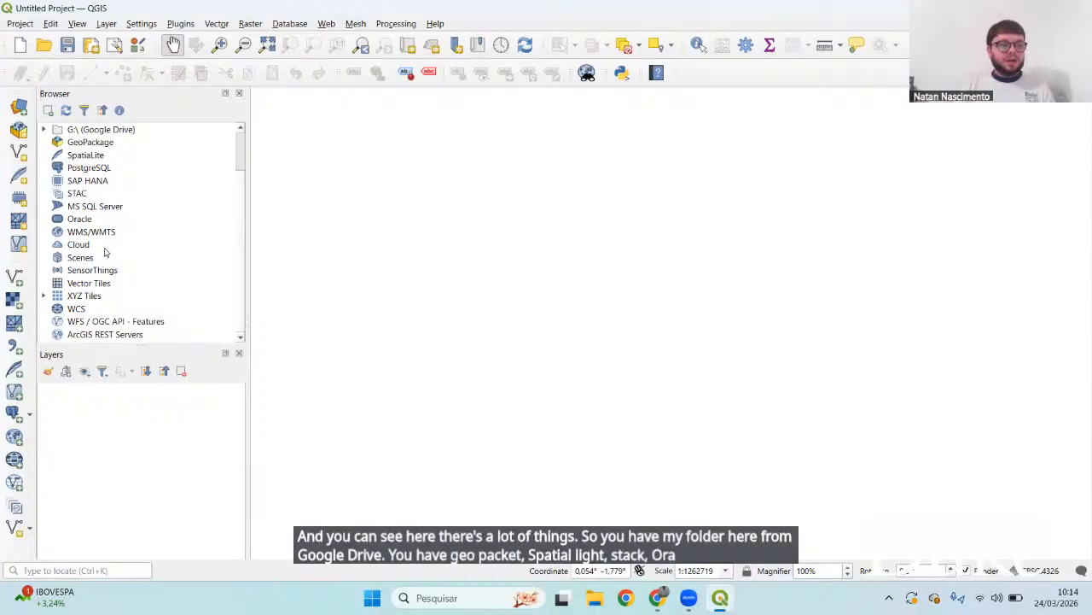
scroll(134, 282, up, 2)
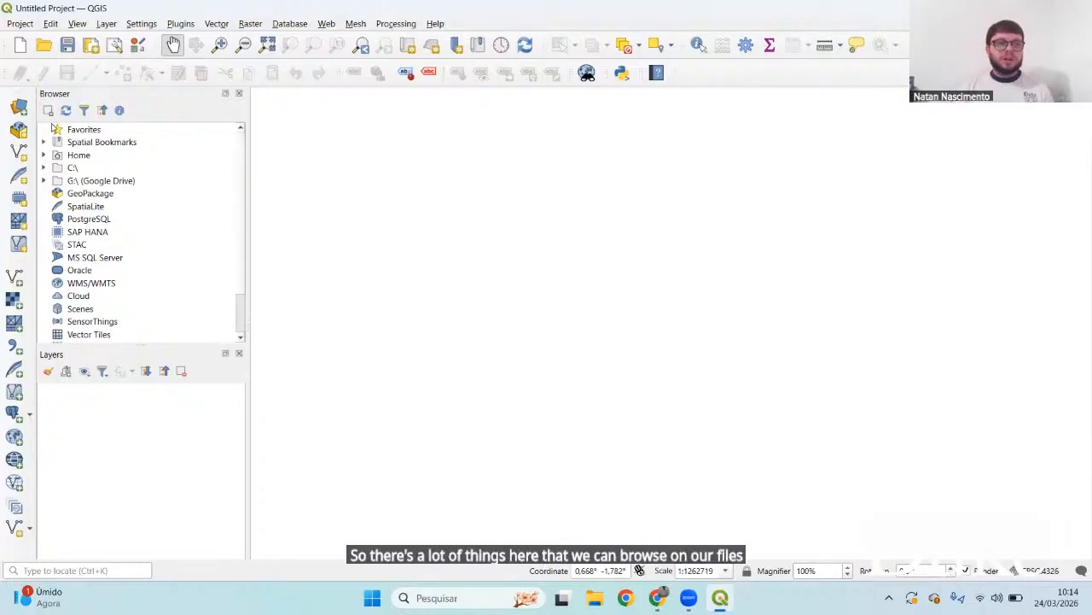
click(239, 93)
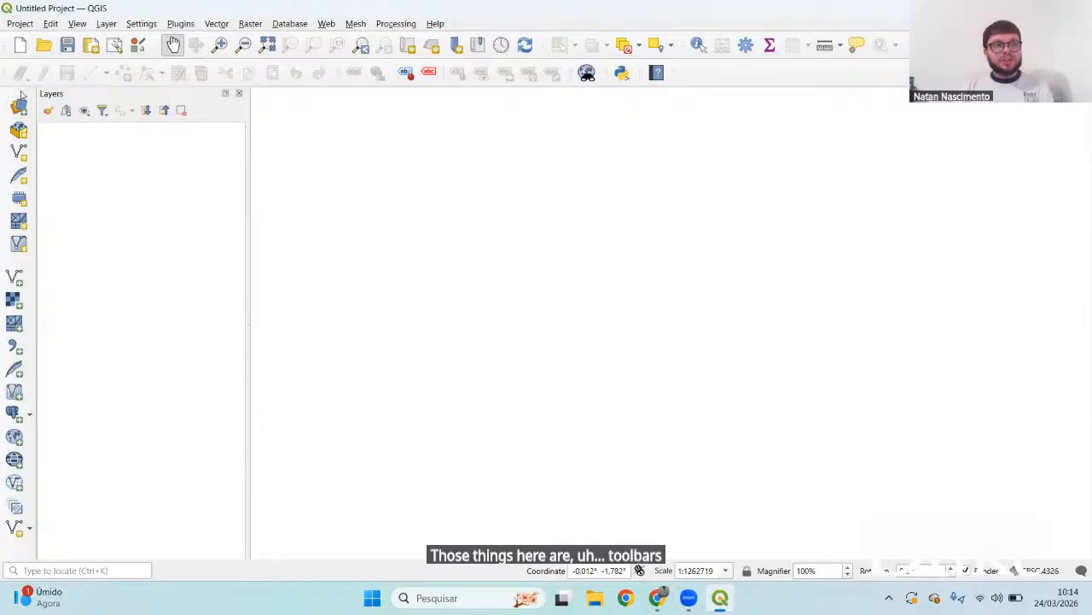
Dock the Data Source Manager Toolbar horizontally in front of the digitizing tools, and hide and show it again
mouse_move(19, 97)
mouse_down()
mouse_move(29, 72)
mouse_move(14, 86)
mouse_up()
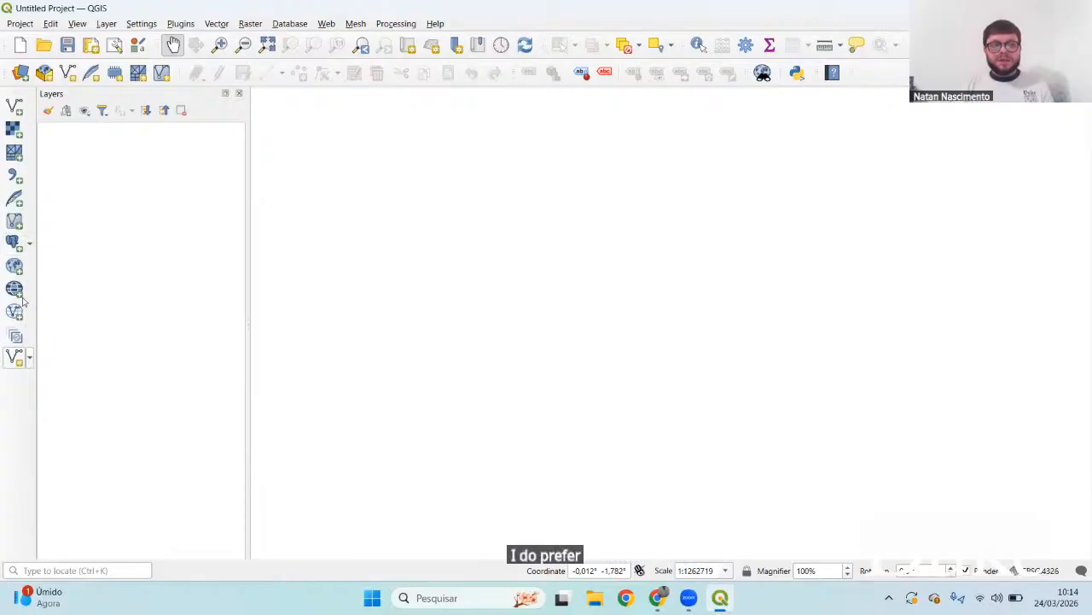
click(87, 23)
mouse_move(142, 495)
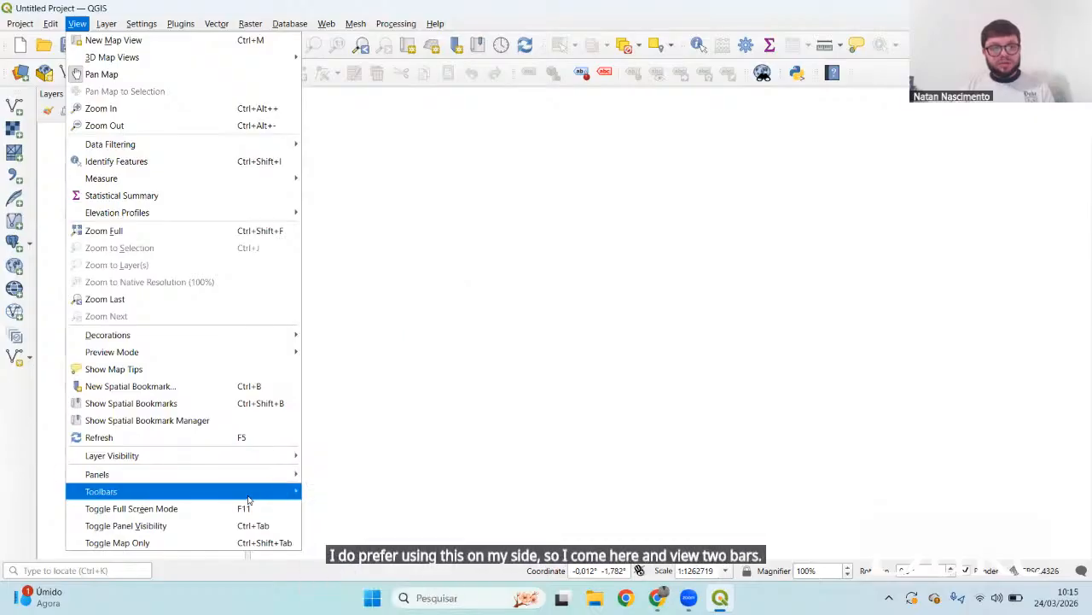
mouse_move(249, 498)
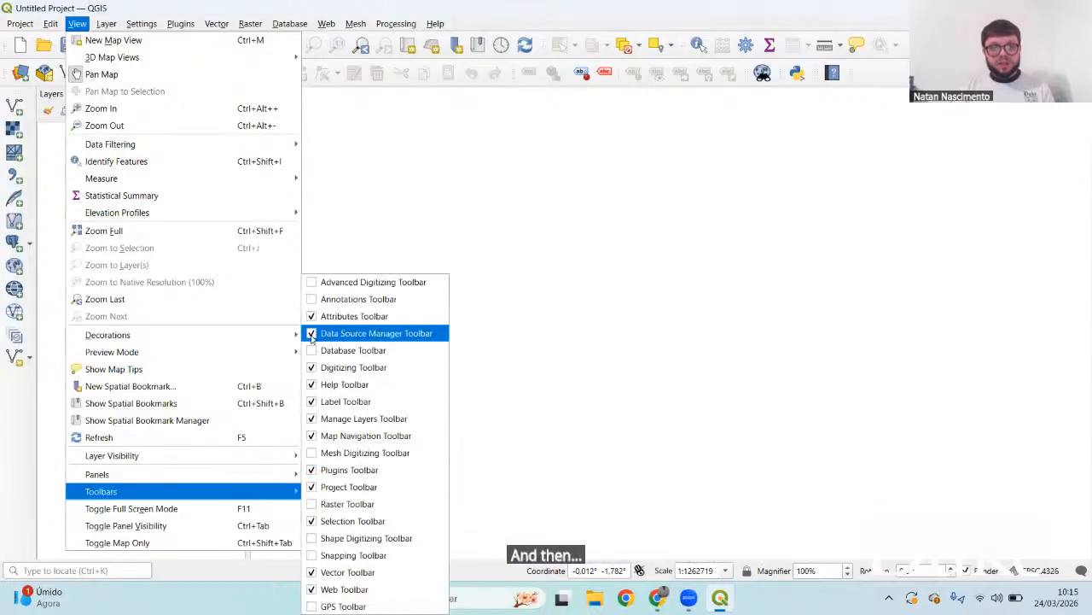
click(313, 334)
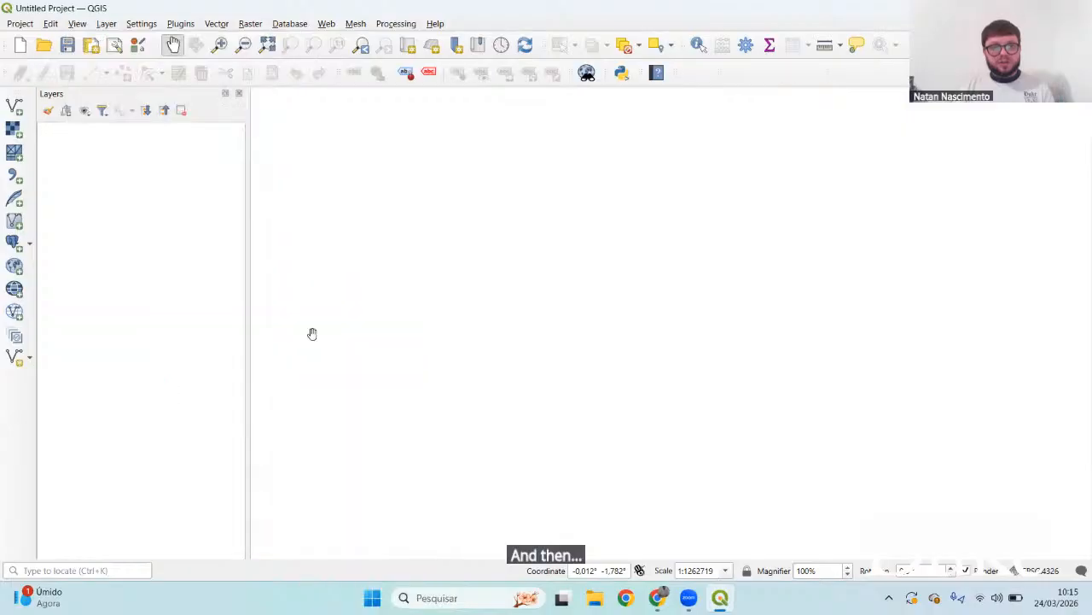
click(75, 24)
mouse_move(256, 491)
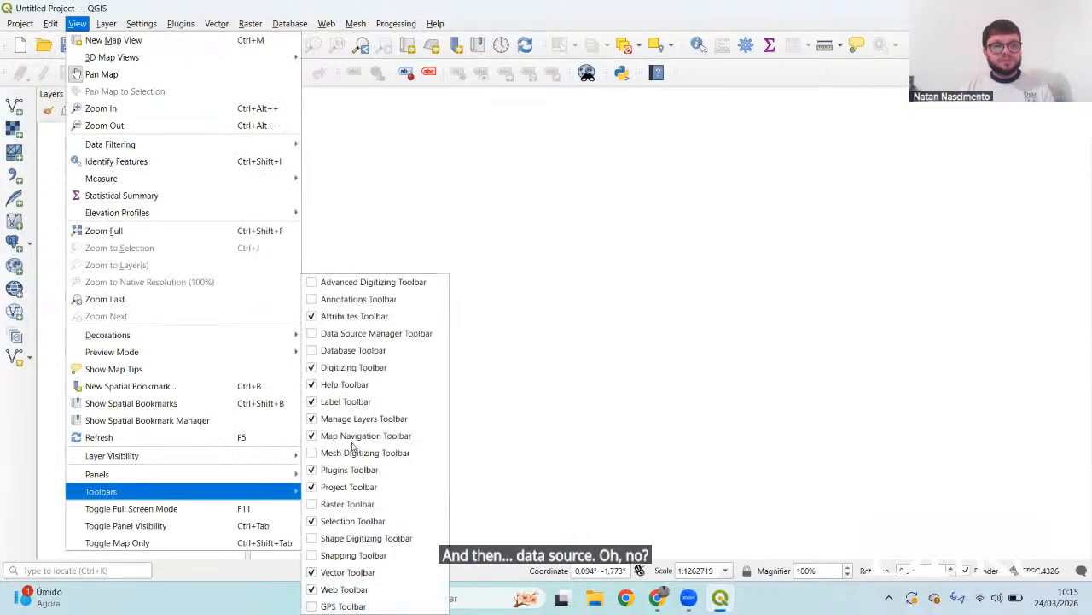
click(313, 338)
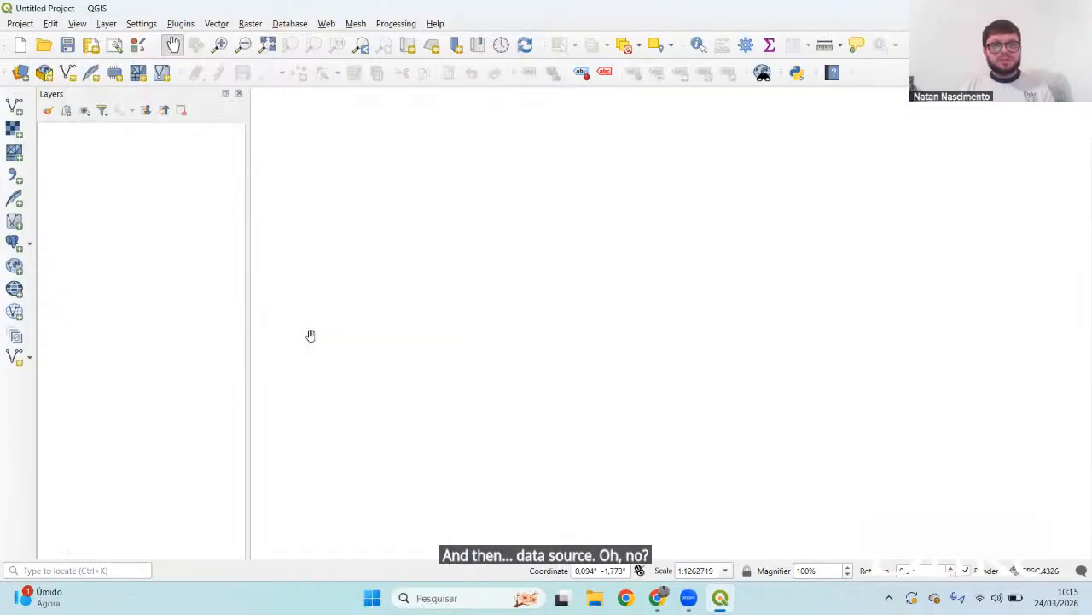
Hide the Attributes Toolbar and show it again
click(106, 24)
key(Left)
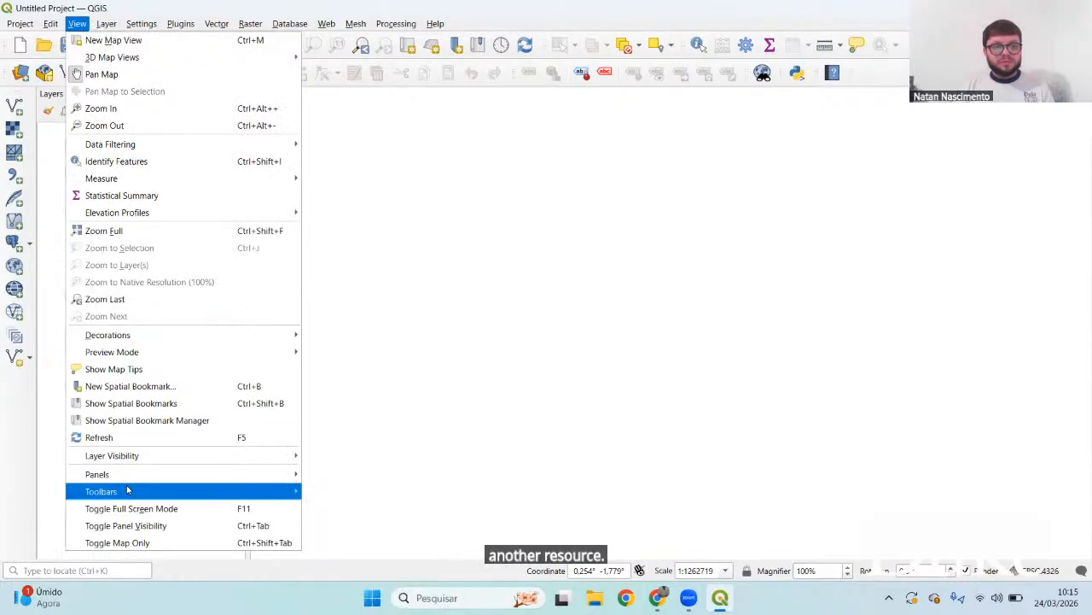
mouse_move(127, 490)
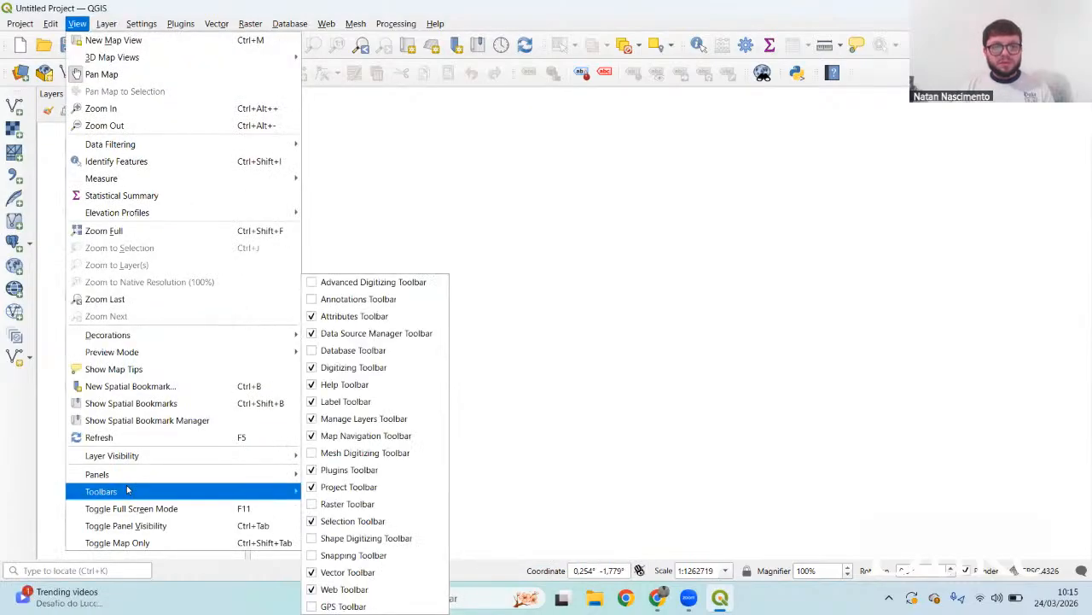
click(310, 315)
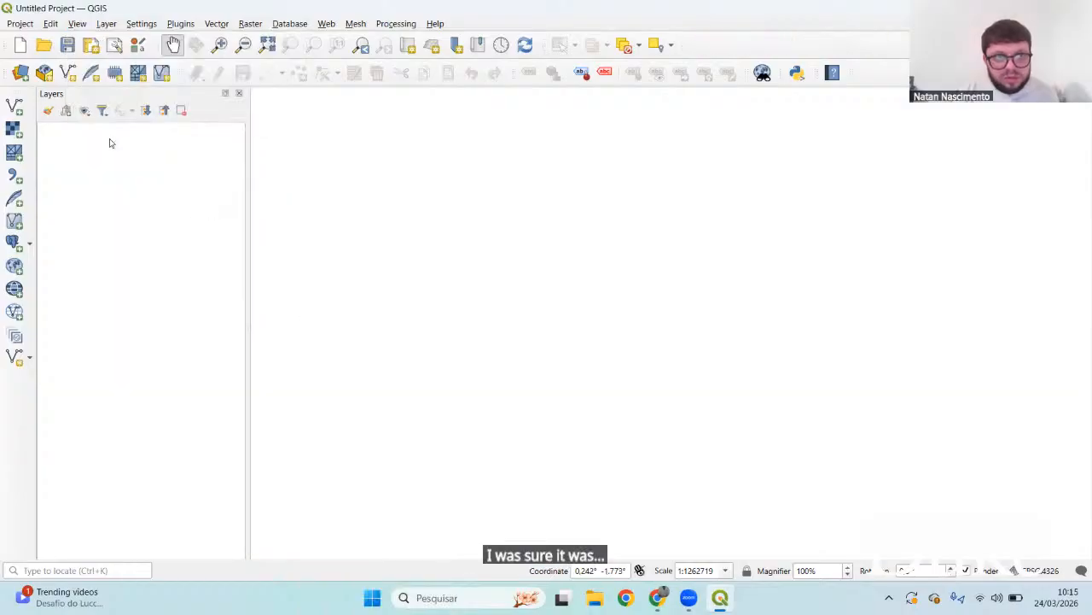
click(77, 23)
mouse_move(202, 492)
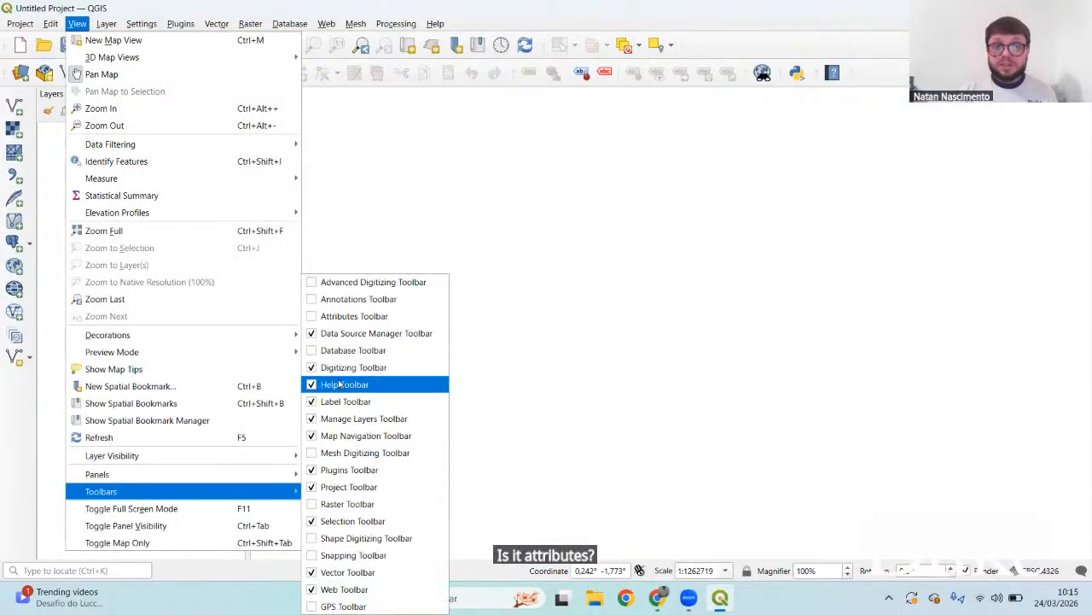
click(312, 319)
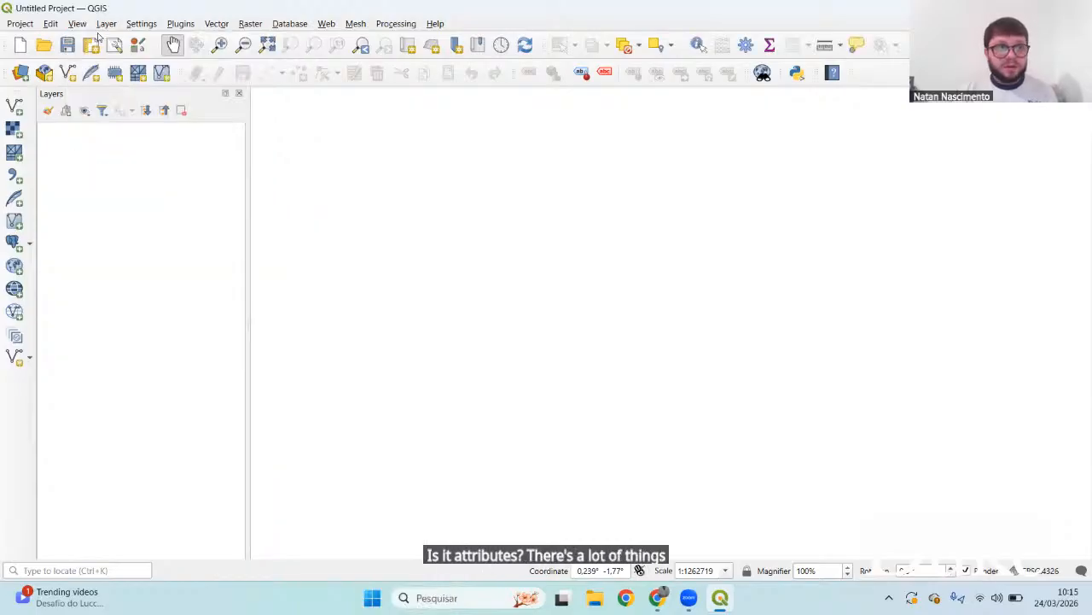
Hide and restore the Manage Layers Toolbar, and dock the Data Source Manager Toolbar vertically above it again
click(106, 23)
click(106, 23)
click(77, 23)
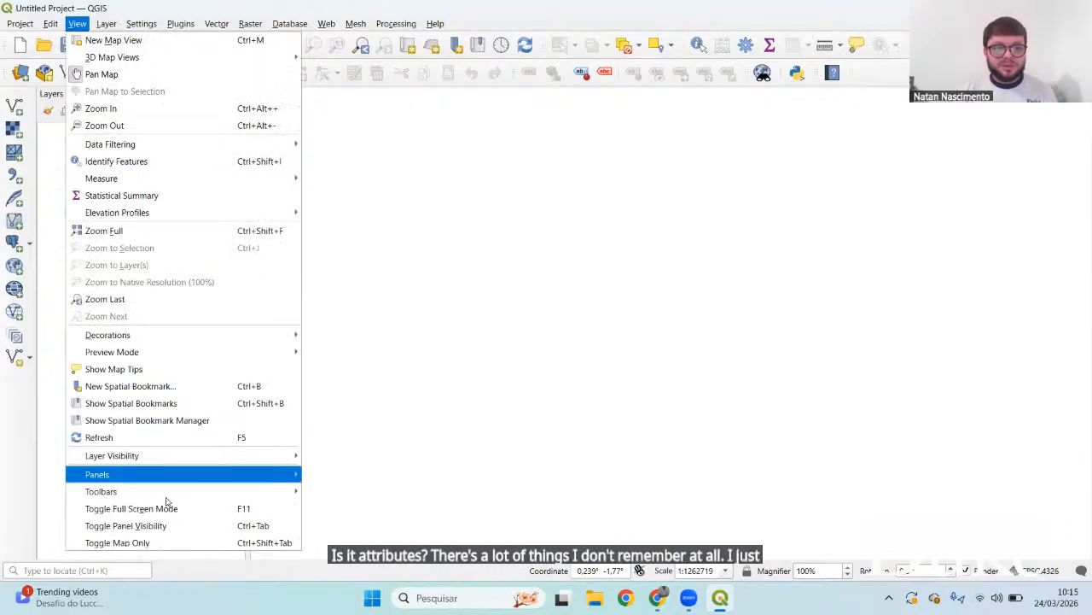
mouse_move(175, 495)
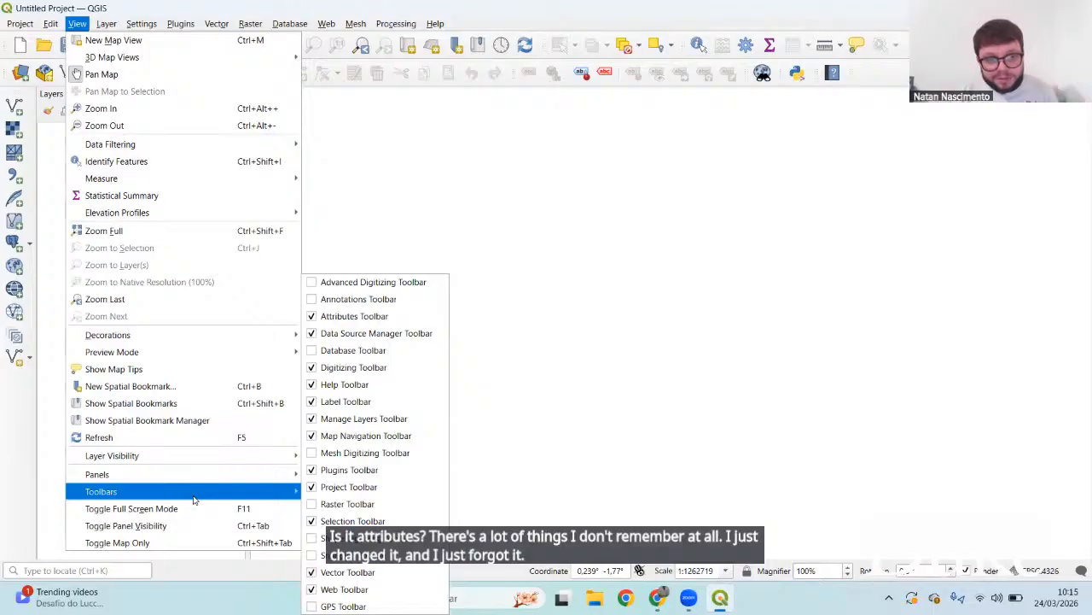
click(311, 418)
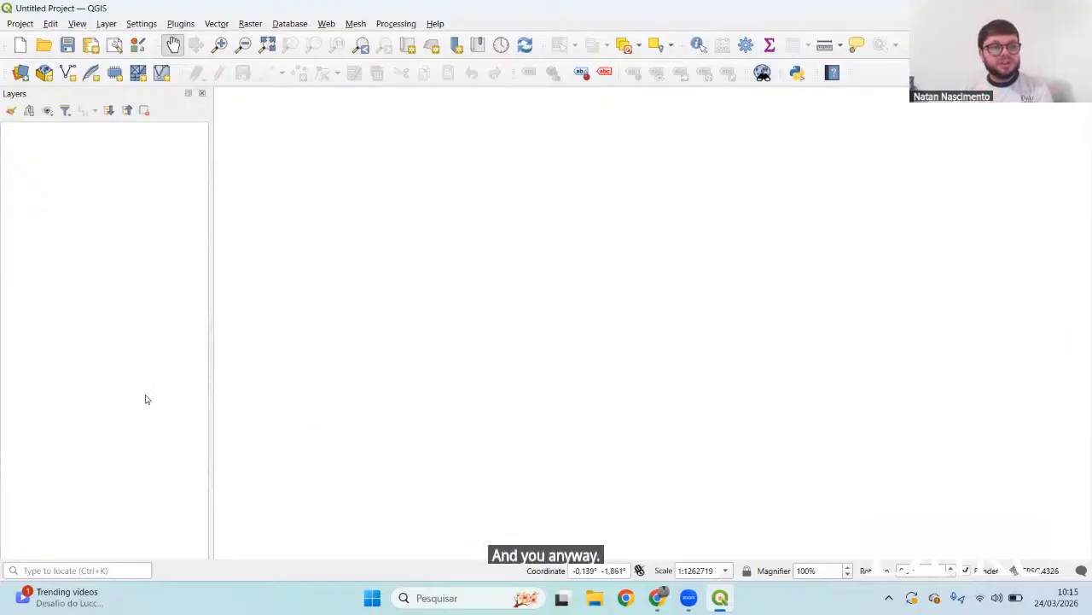
click(77, 24)
mouse_move(171, 489)
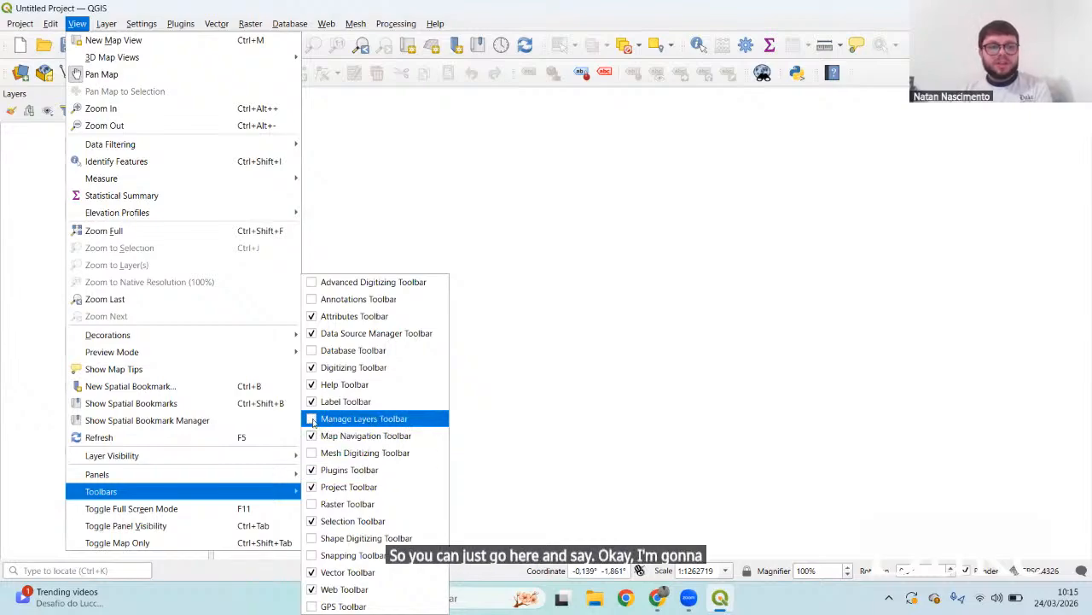
click(311, 420)
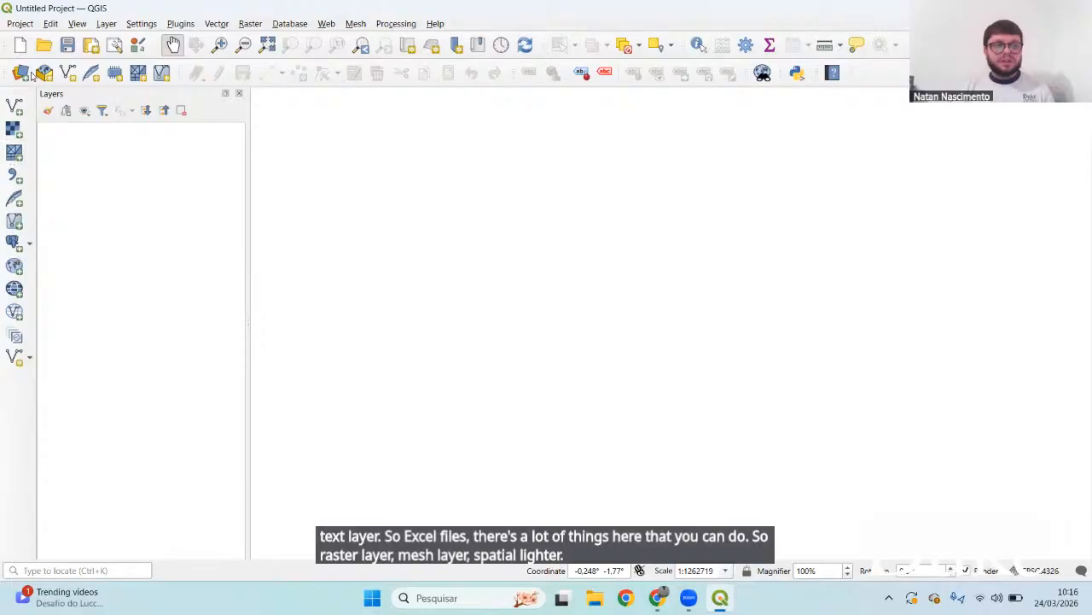
drag(7, 70, 23, 129)
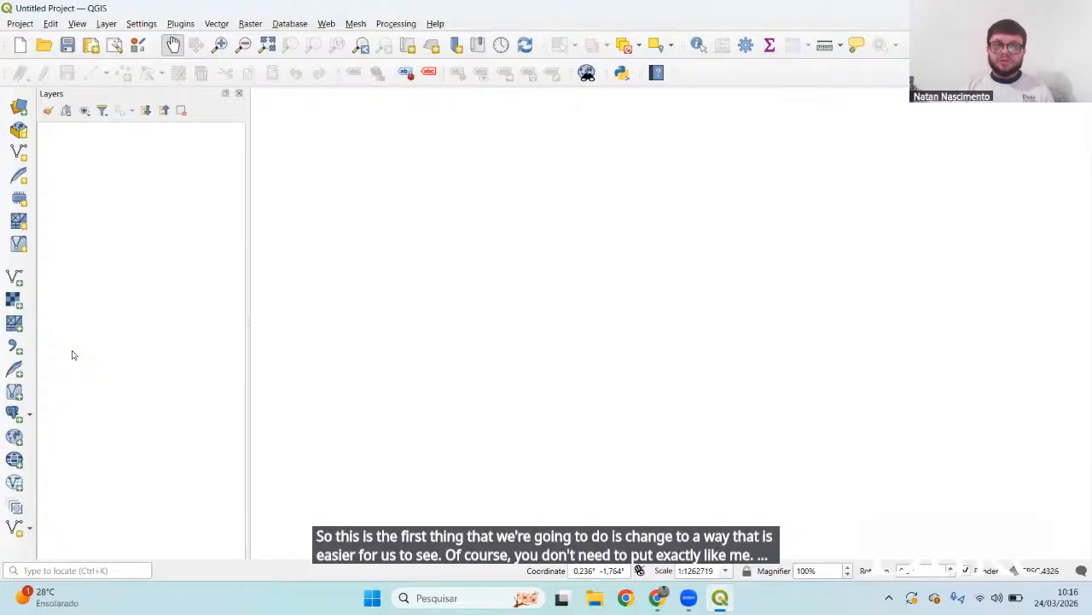
click(108, 25)
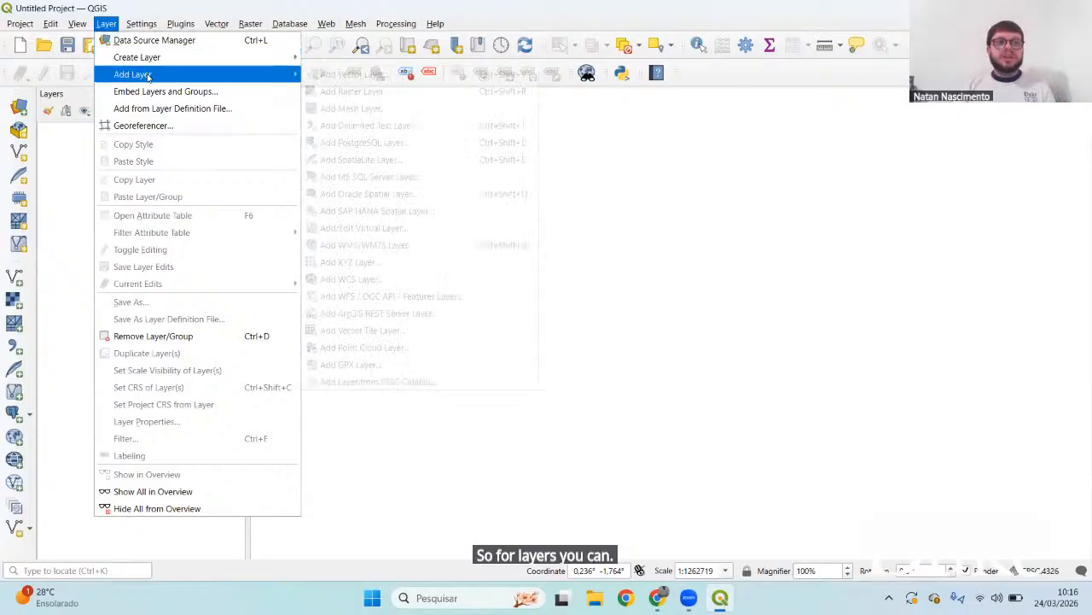
mouse_move(157, 60)
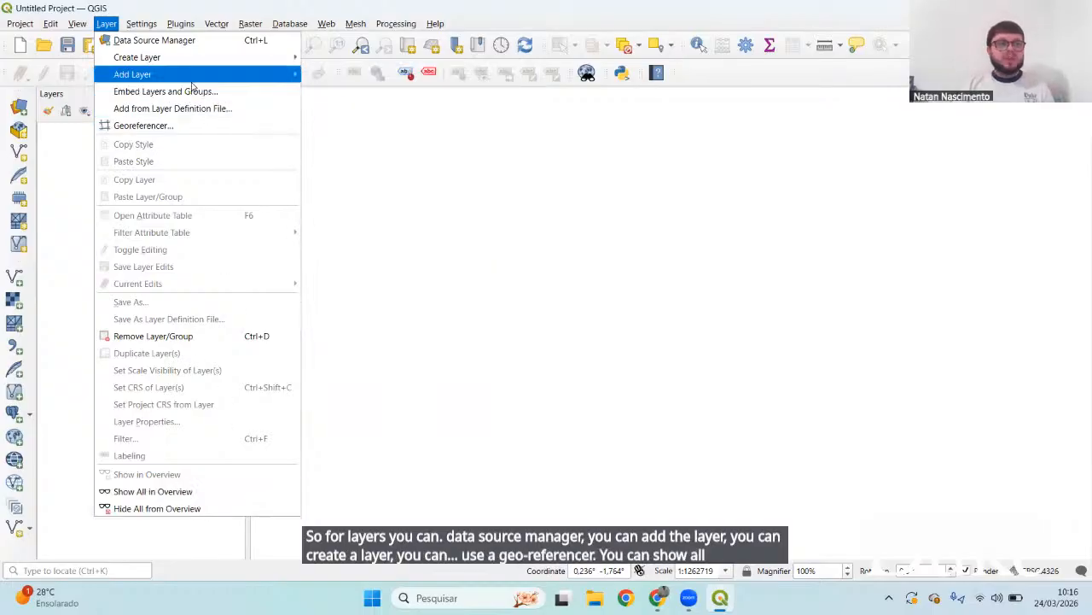
Open the program options and examine the General, Fonts, Colors and Variables settings
mouse_move(141, 24)
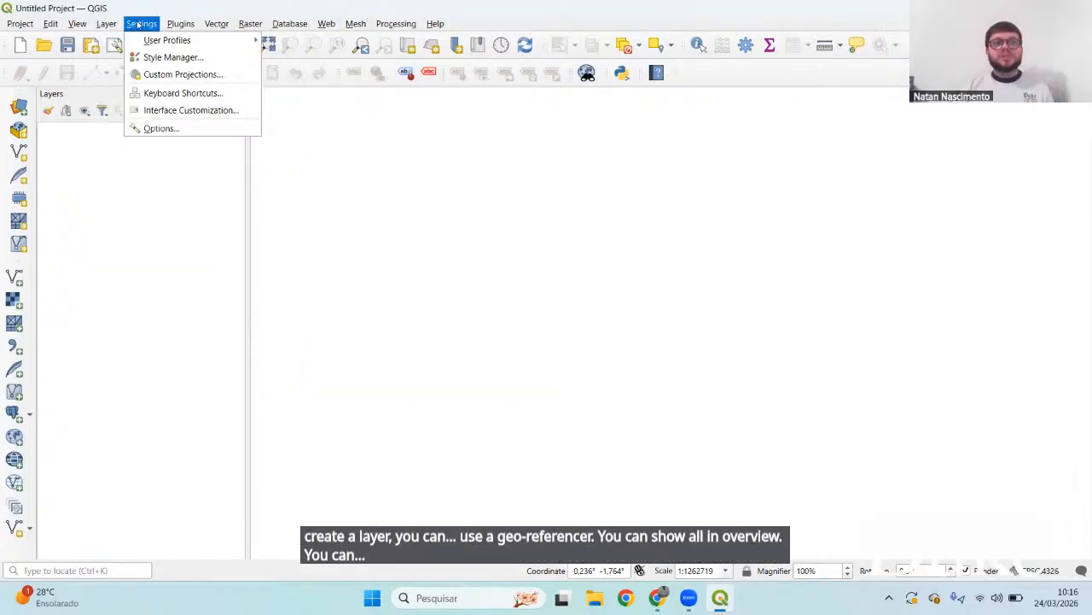
click(166, 129)
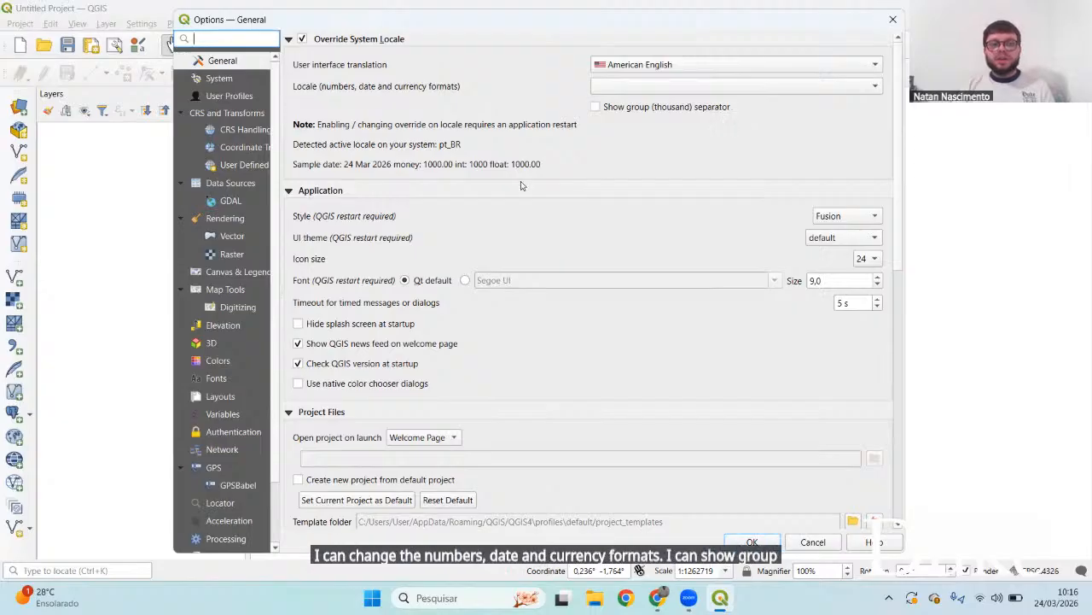
scroll(512, 370, down, 5)
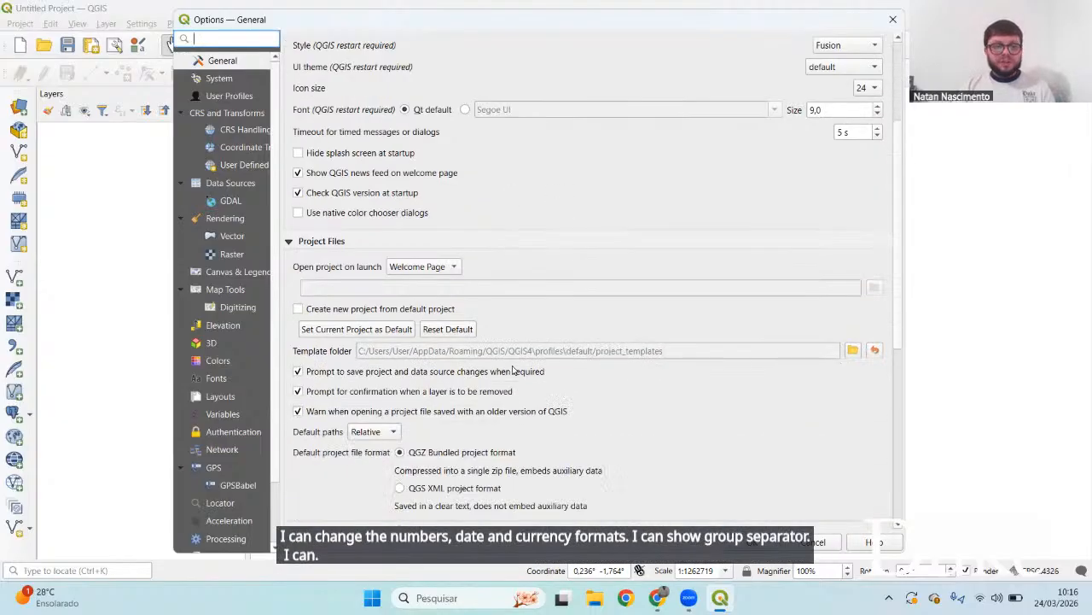
click(218, 377)
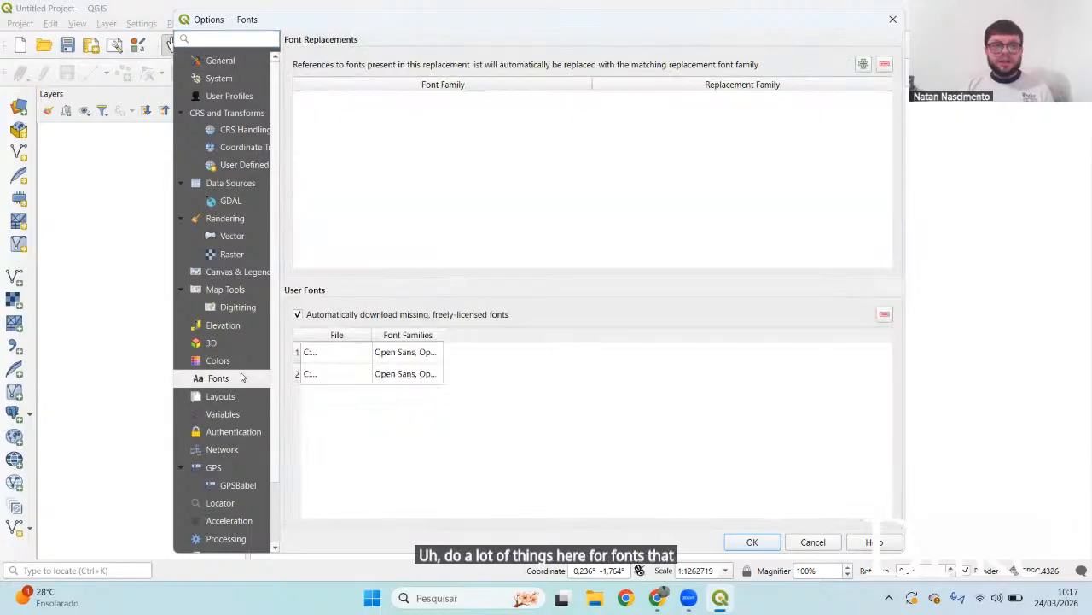
click(222, 363)
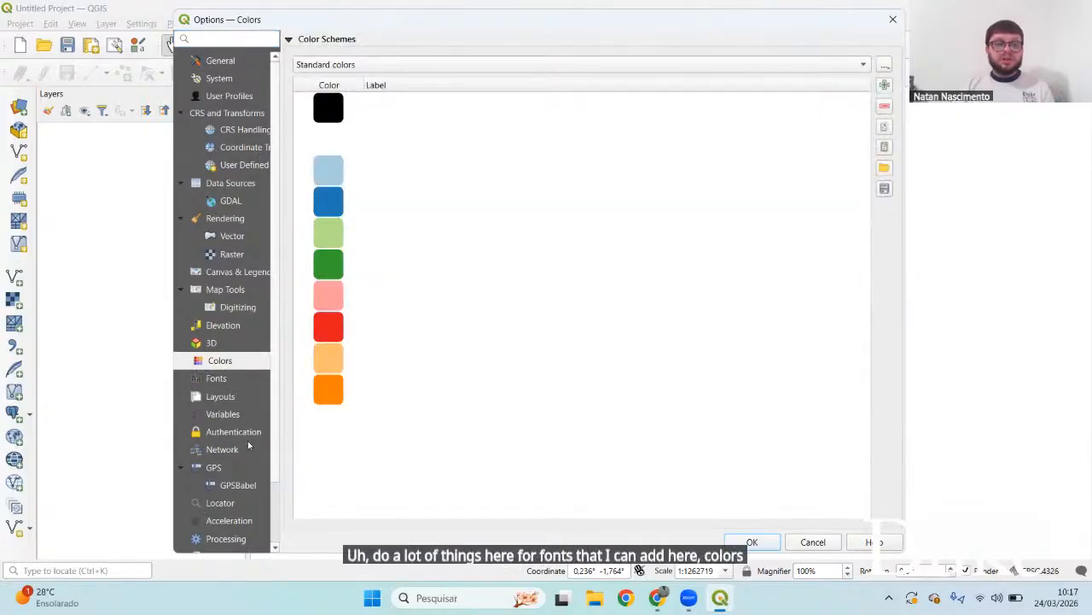
click(224, 414)
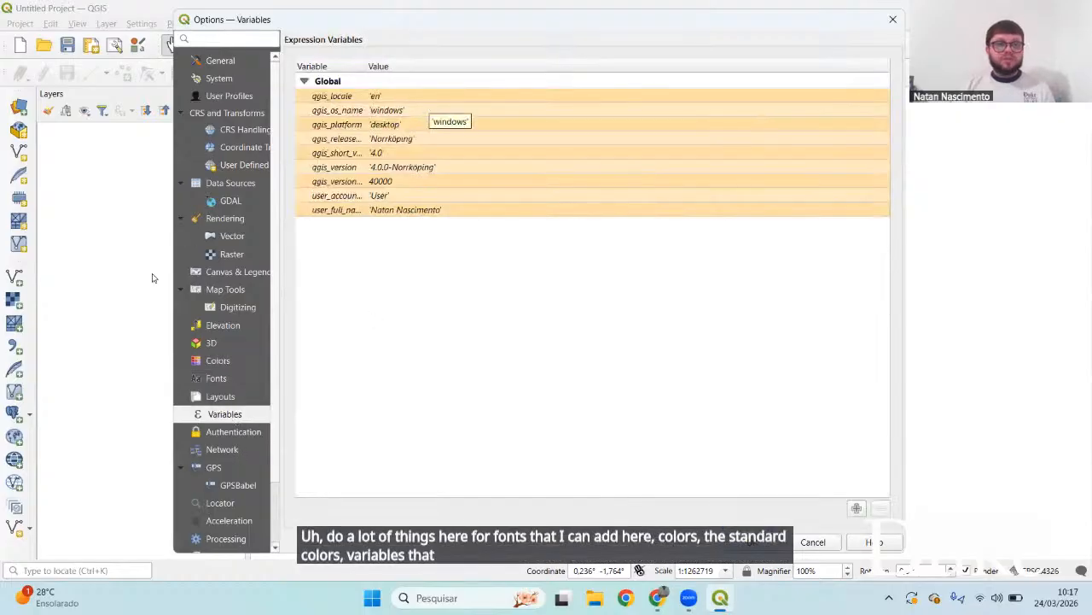
scroll(194, 353, down, 1)
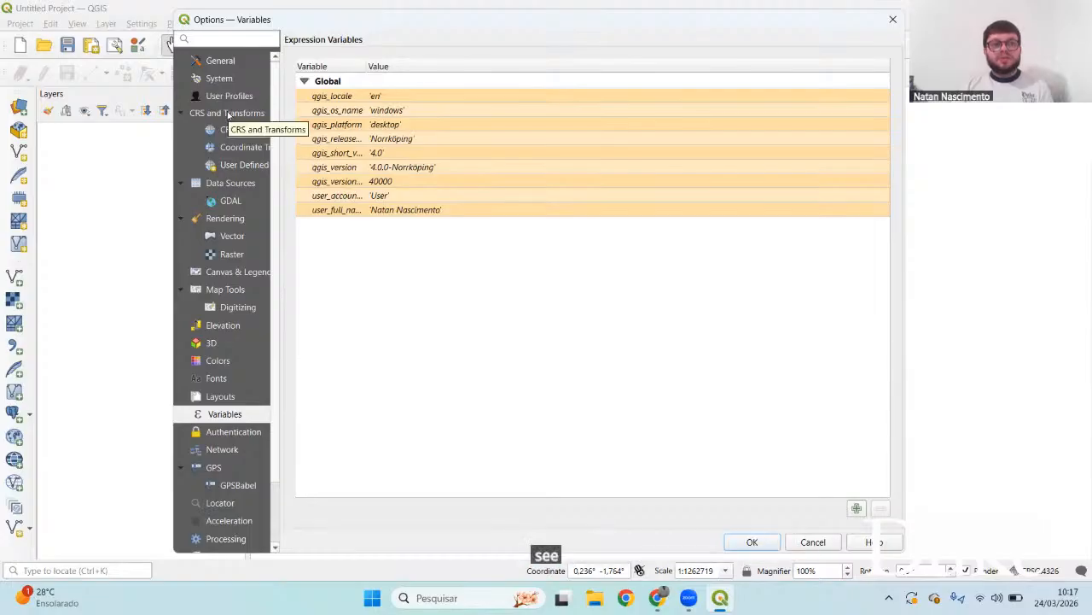
Examine the System, User Profiles and CRS Handling options, including the default CRS for new projects
click(228, 78)
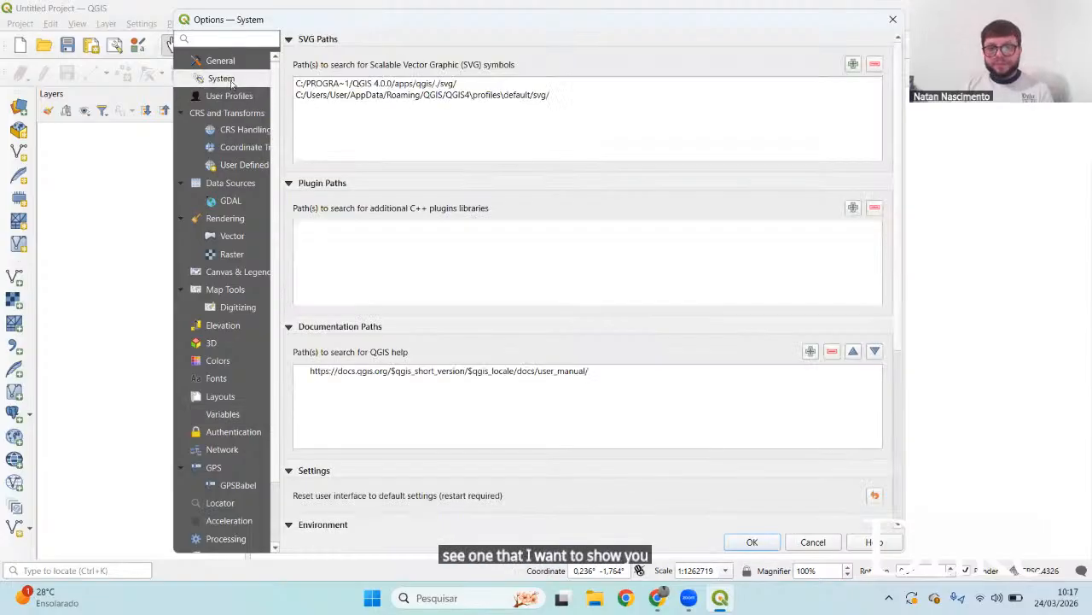
click(232, 63)
click(236, 97)
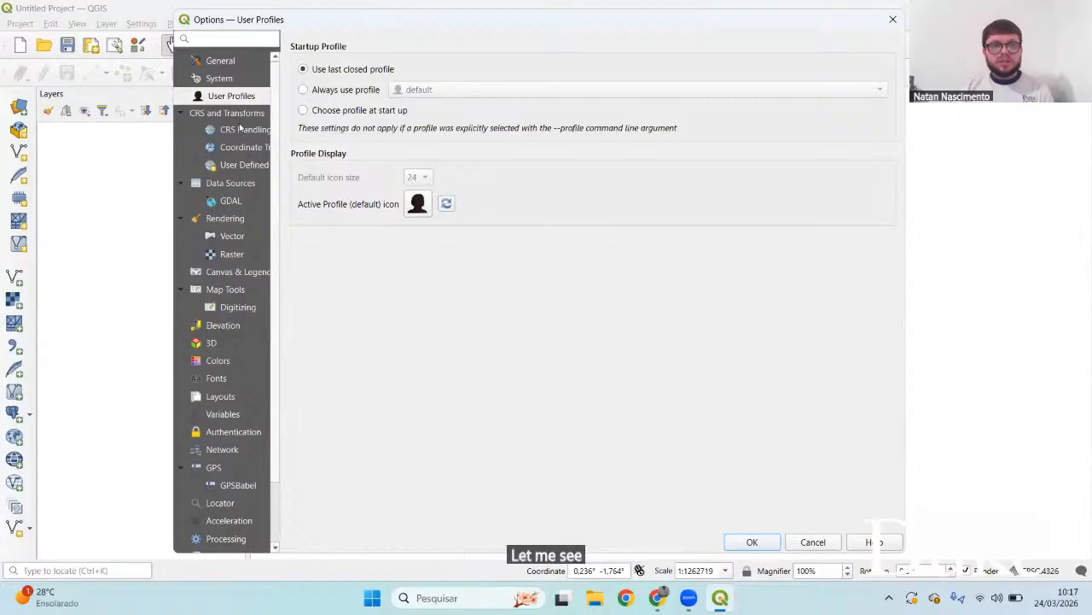
click(242, 130)
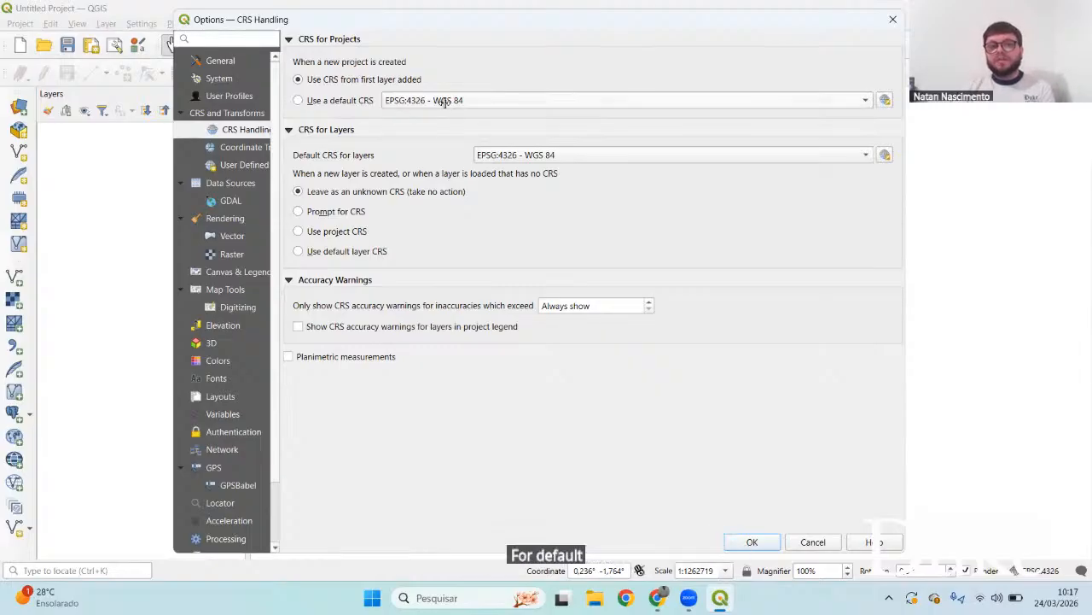
mouse_move(441, 100)
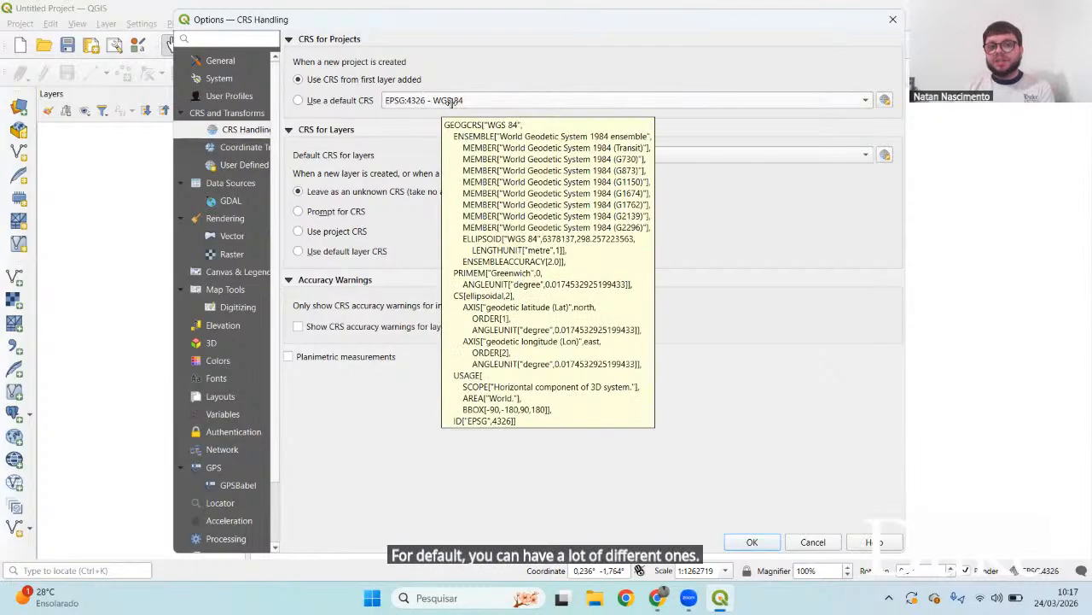
Check the default CRS choices for new projects and open the Coordinate Reference System Selector for that setting
click(439, 101)
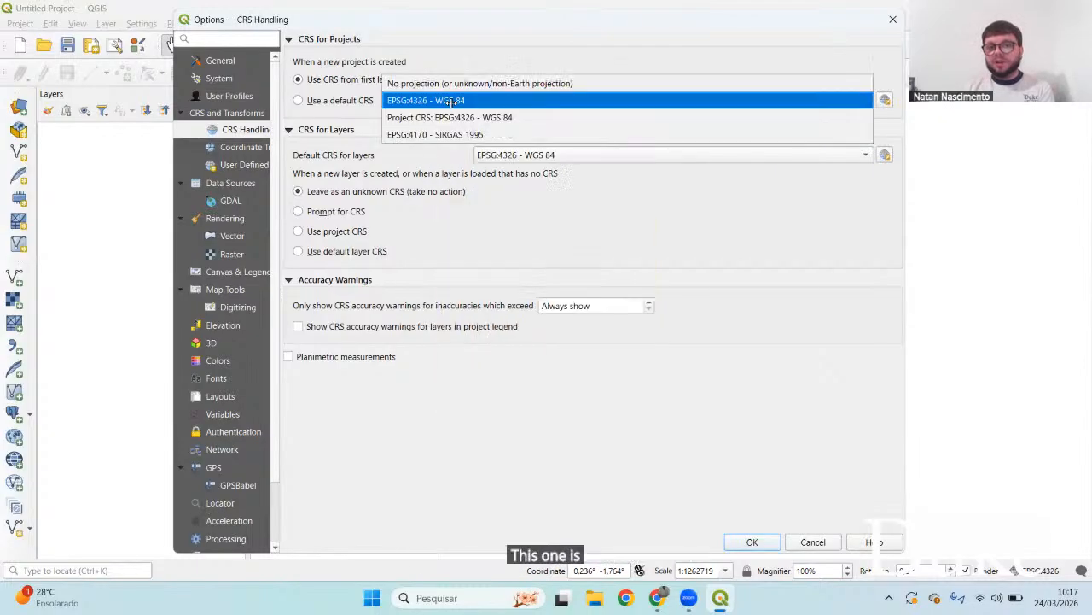
click(533, 45)
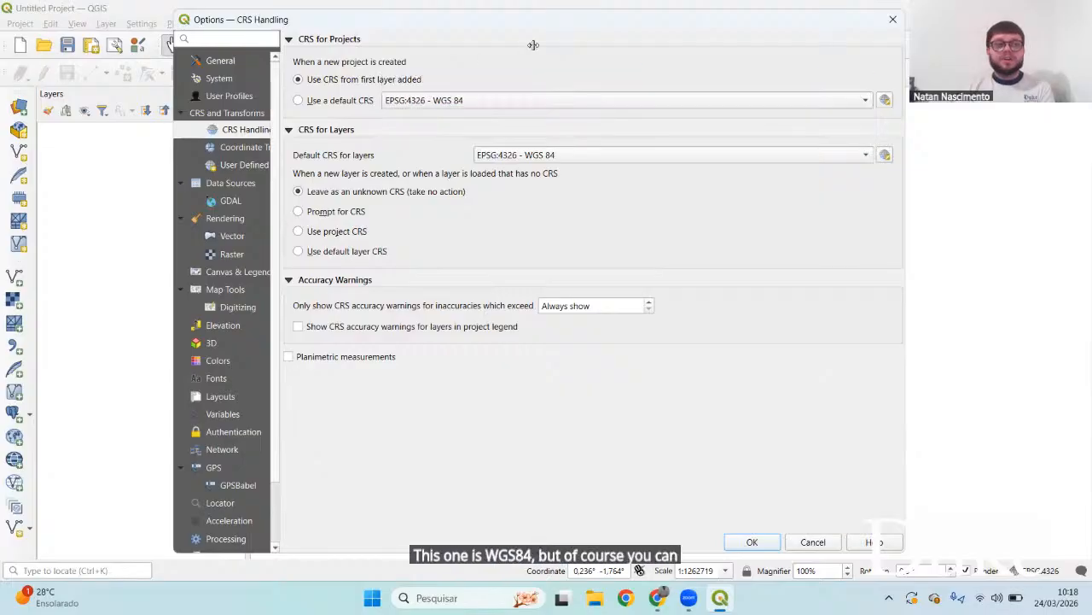
click(886, 101)
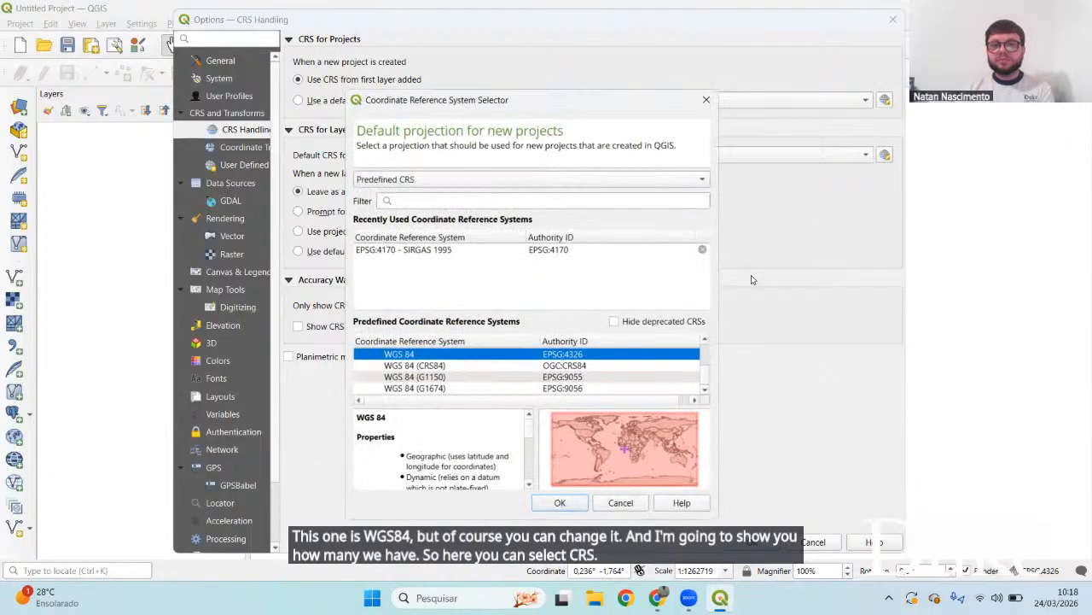
Reposition and enlarge the Coordinate Reference System Selector, and adjust the space shared by its predefined CRS list, properties and map preview
drag(574, 108, 524, 56)
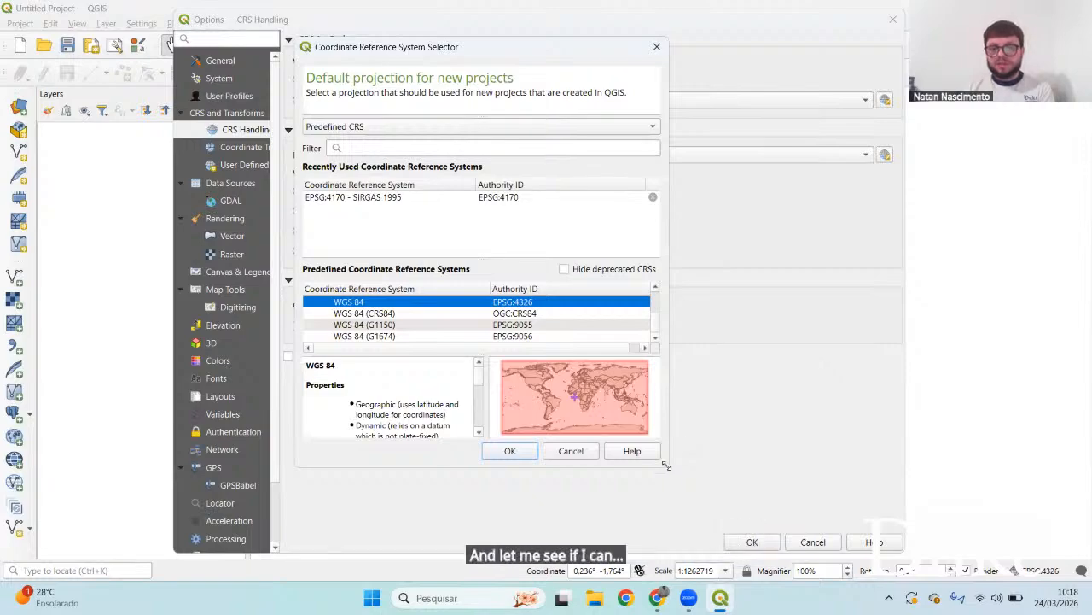
drag(667, 465, 988, 538)
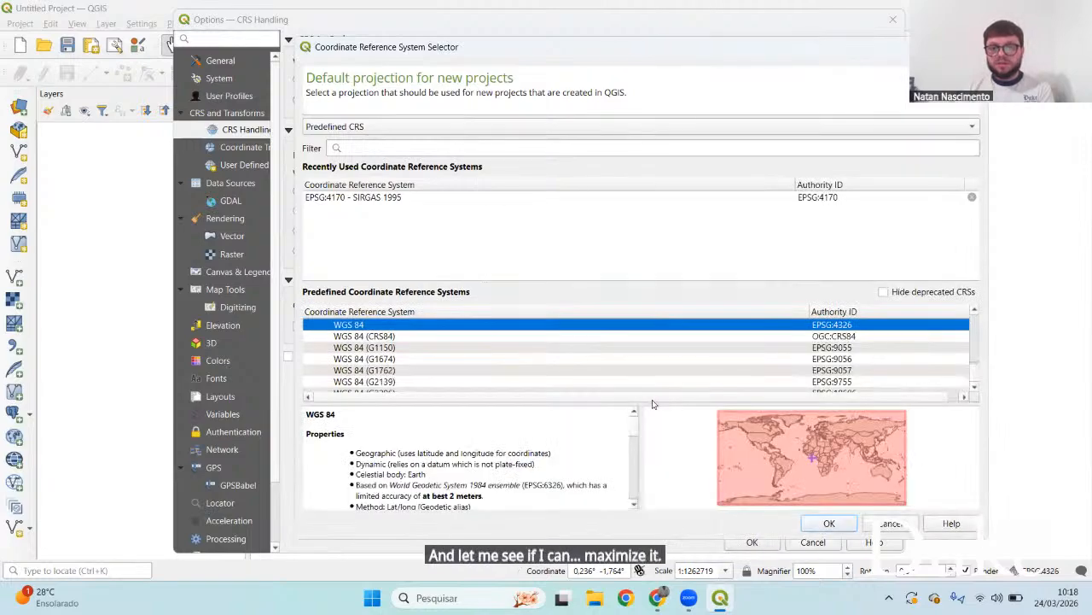
drag(648, 403, 654, 268)
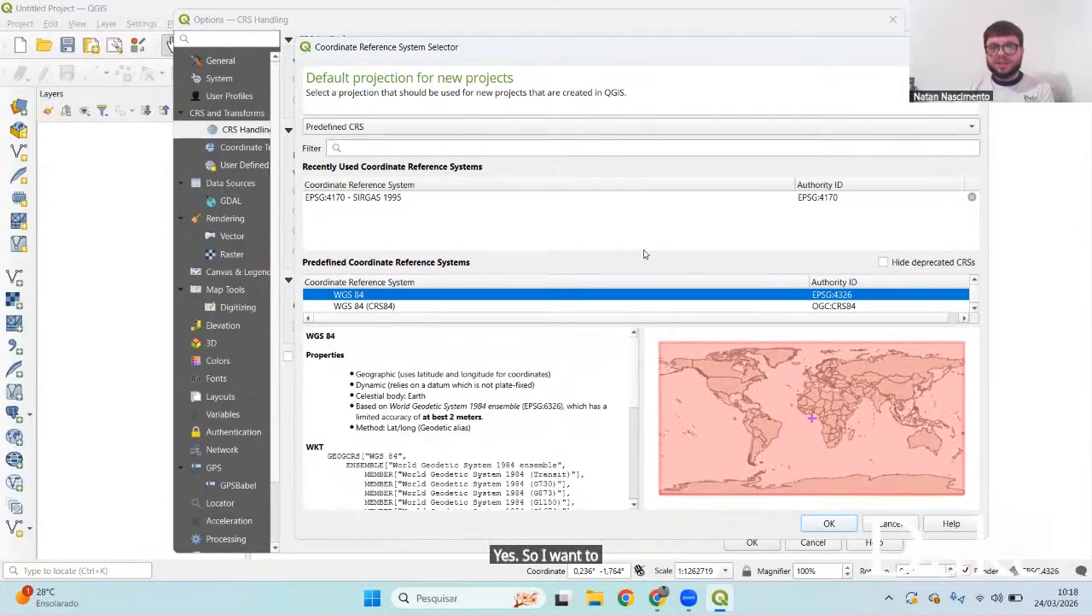
drag(644, 259, 642, 227)
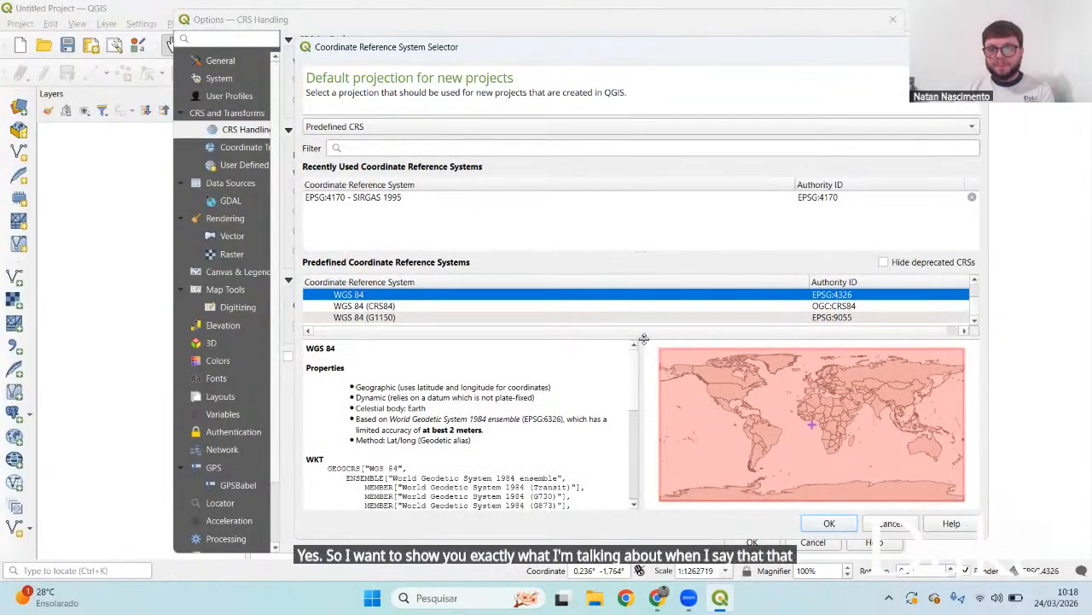
drag(644, 339, 624, 360)
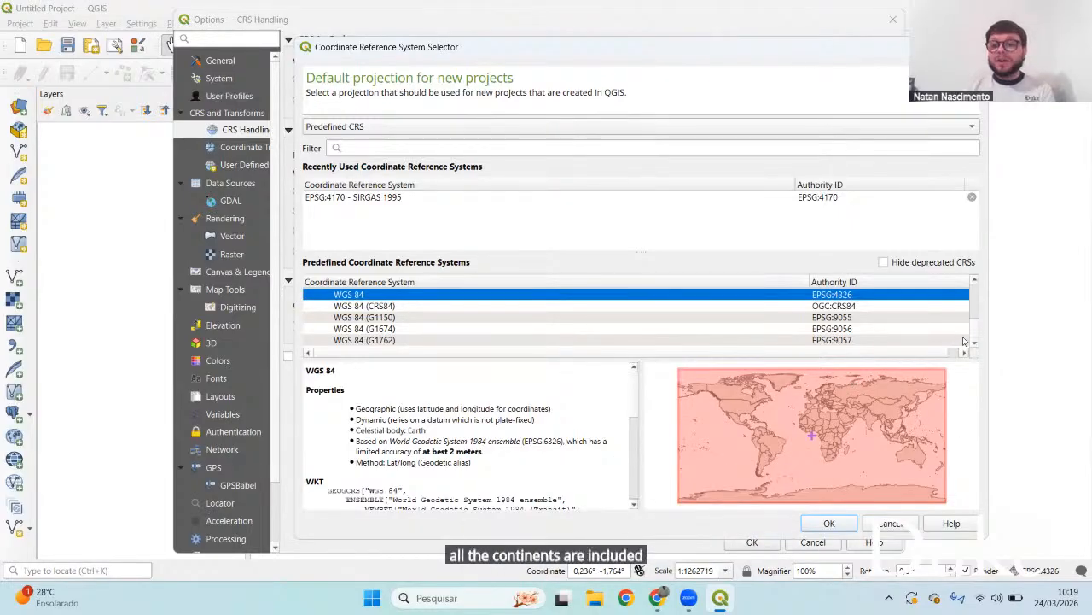
Browse the predefined coordinate reference systems and select SIRGAS 2000 (EPSG:4674) to preview its coverage area
scroll(975, 338, down, 5)
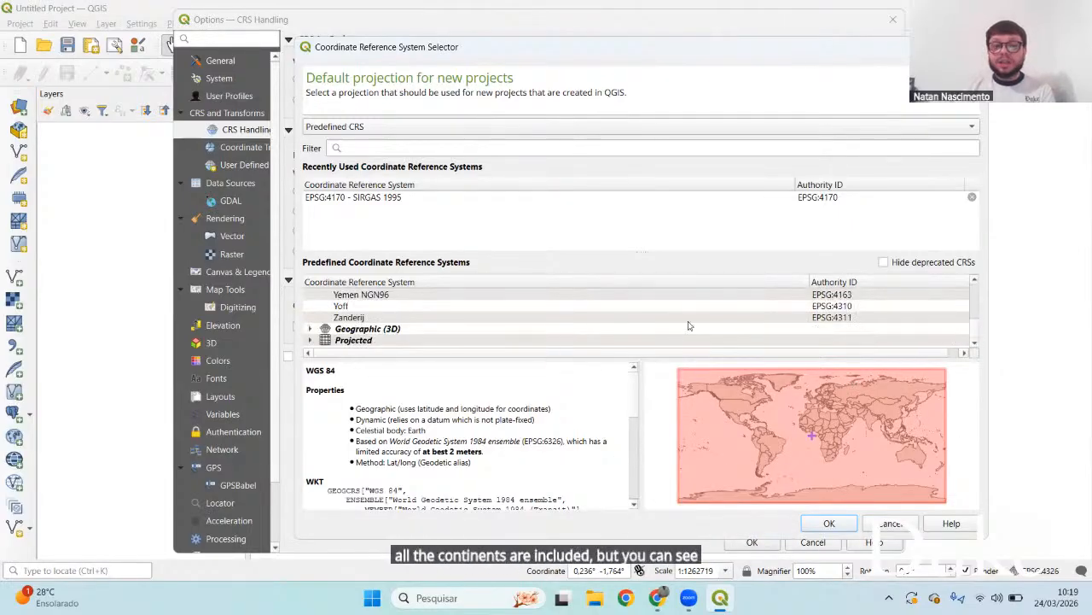
scroll(688, 327, up, 5)
scroll(688, 327, up, 10)
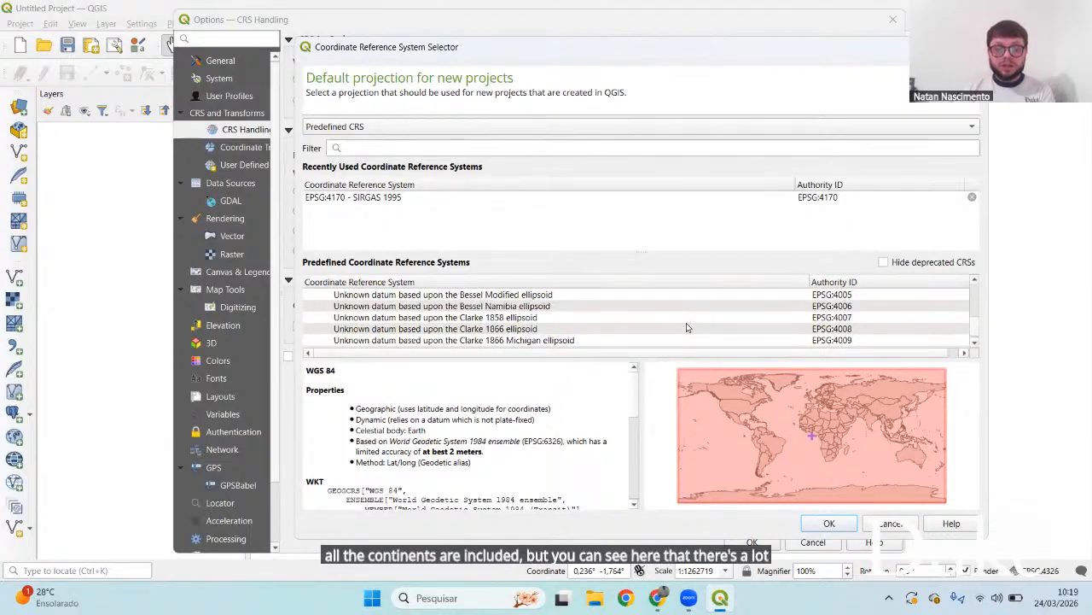
scroll(688, 327, up, 10)
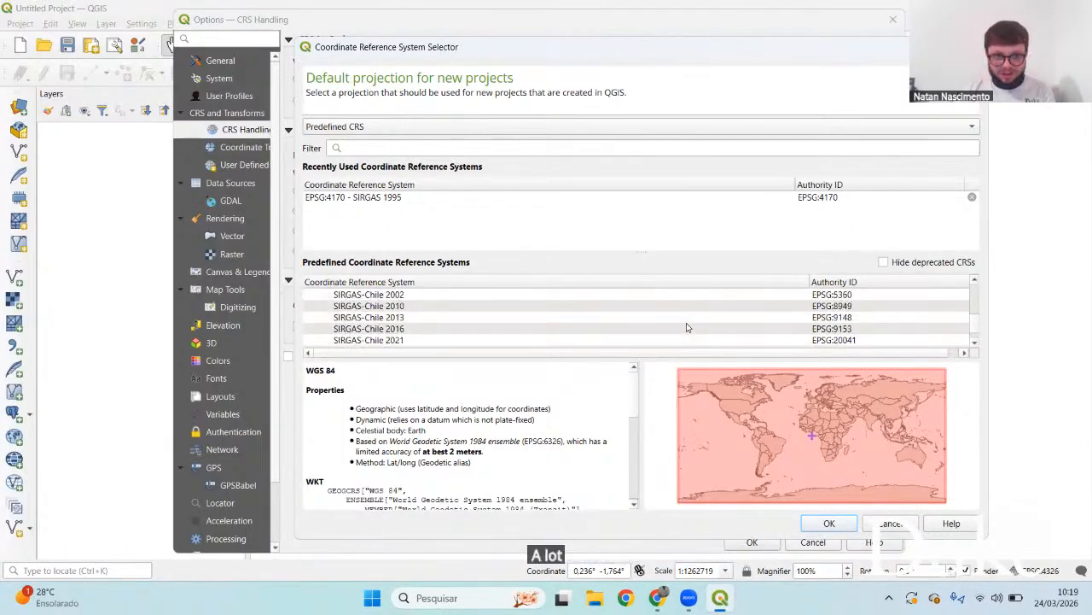
scroll(688, 327, up, 10)
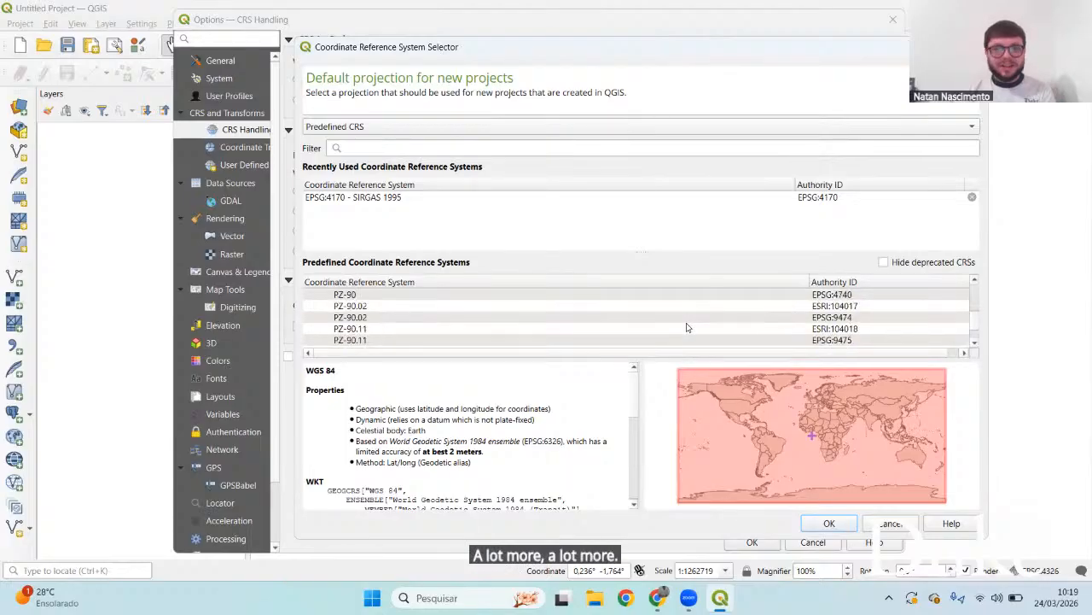
scroll(688, 327, down, 15)
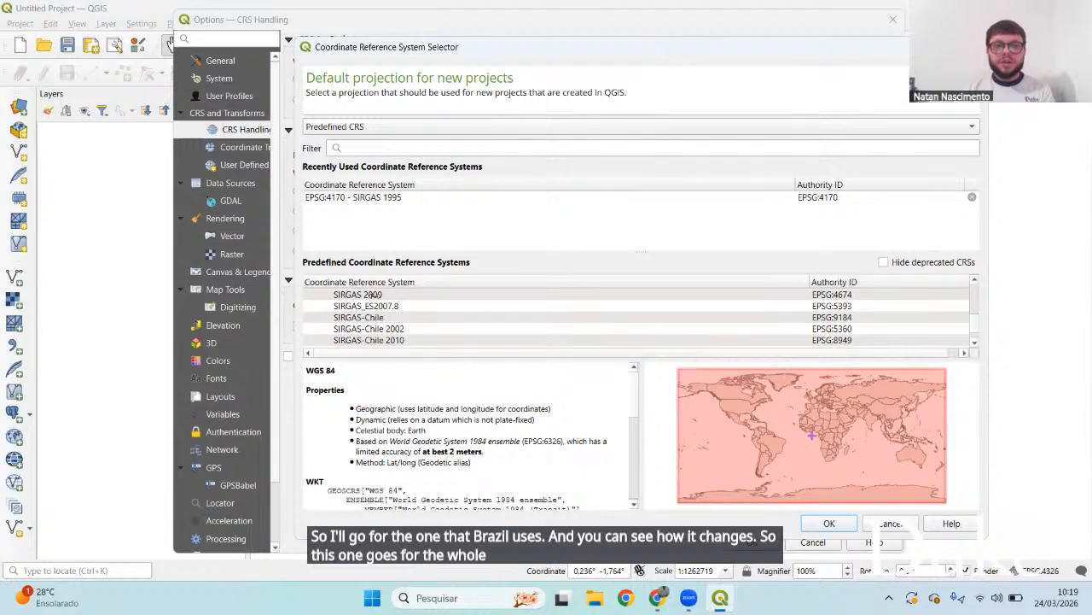
click(380, 295)
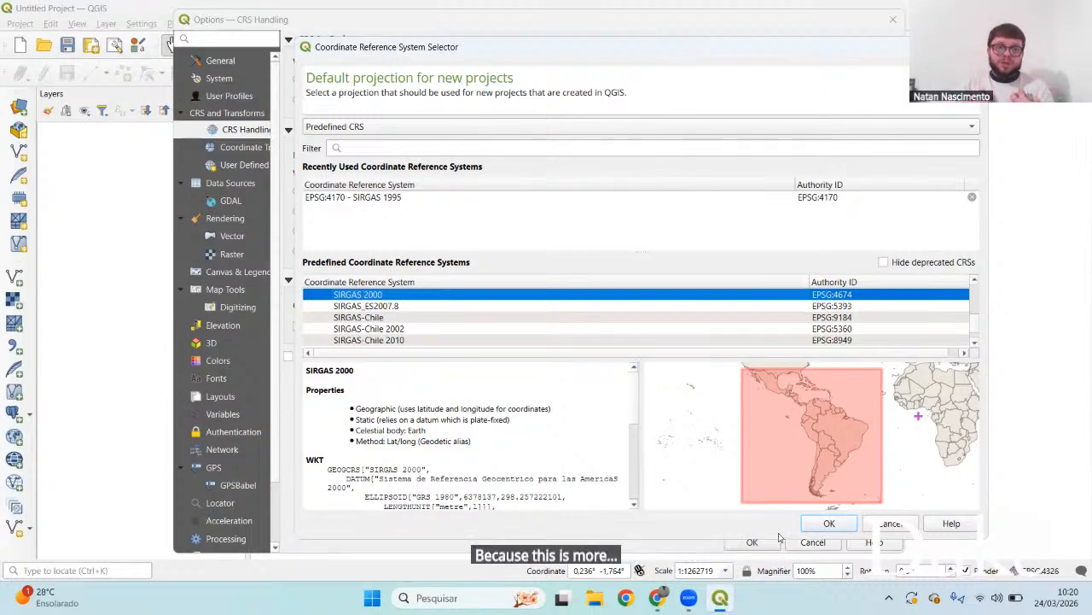
Select the S34S-IRF system (EPSG:10249) and examine its coverage area on the preview map at different scales
scroll(777, 306, up, 10)
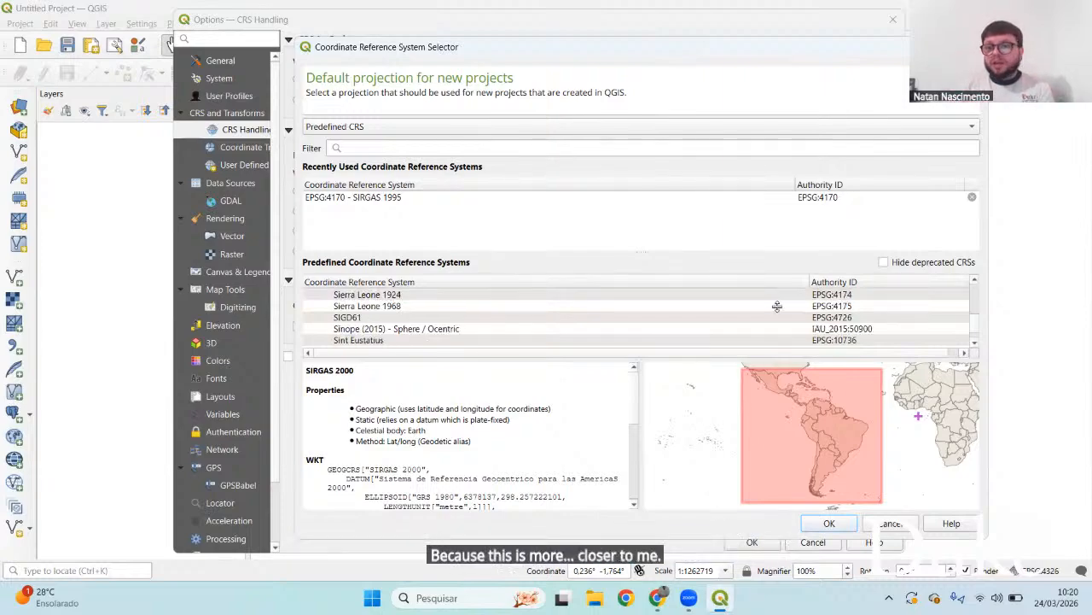
click(759, 316)
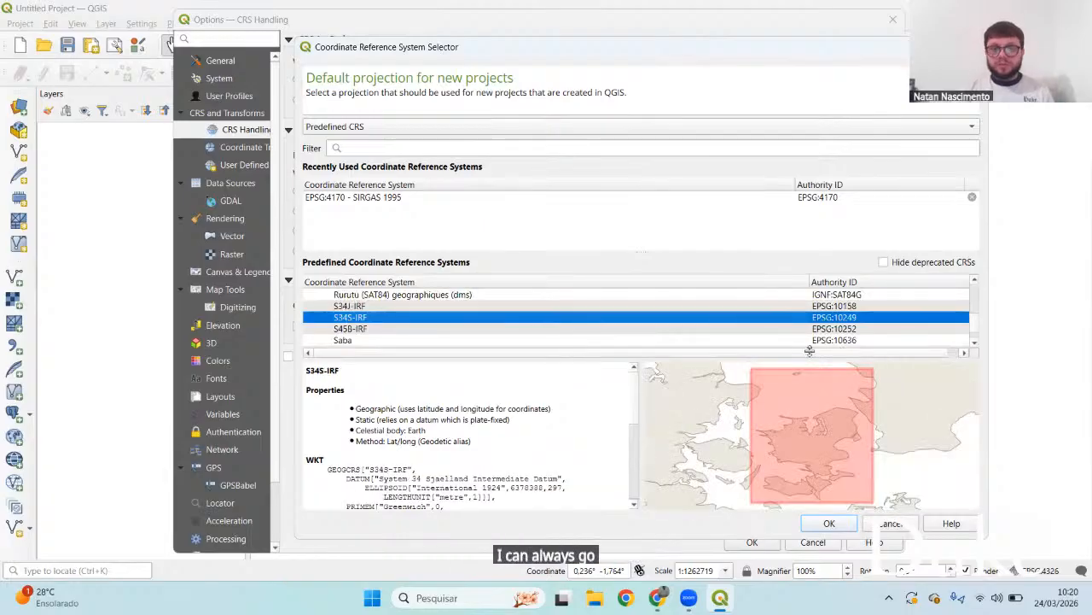
scroll(829, 443, up, 2)
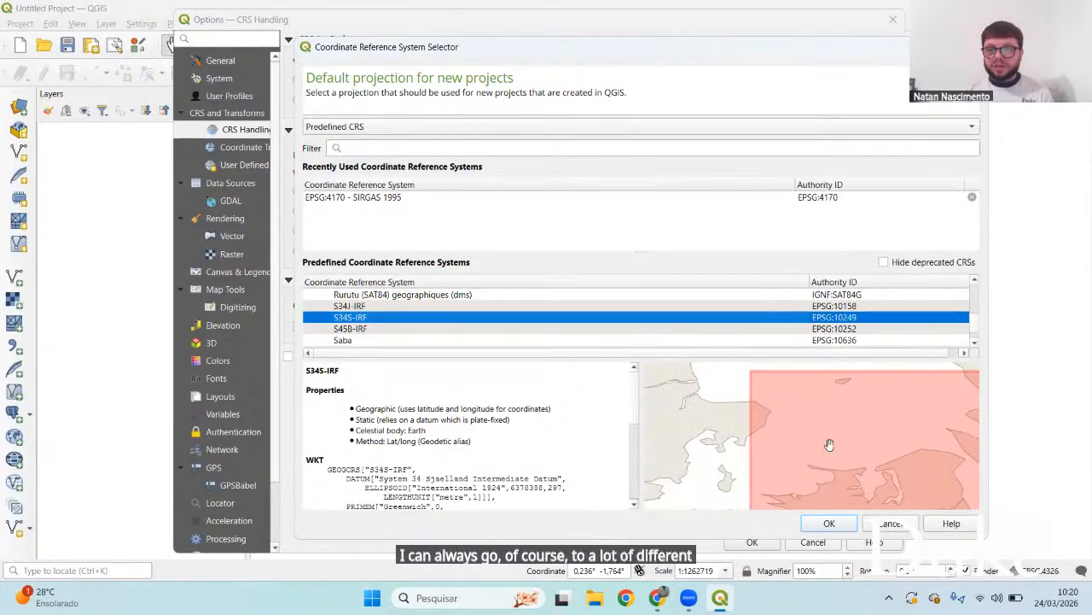
scroll(828, 445, down, 4)
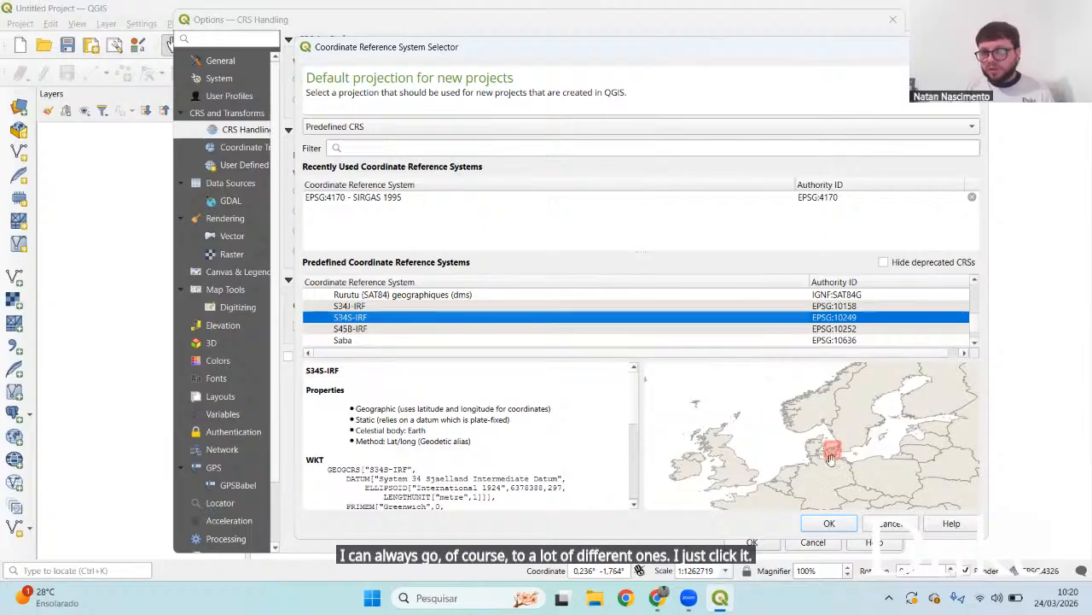
scroll(831, 459, up, 3)
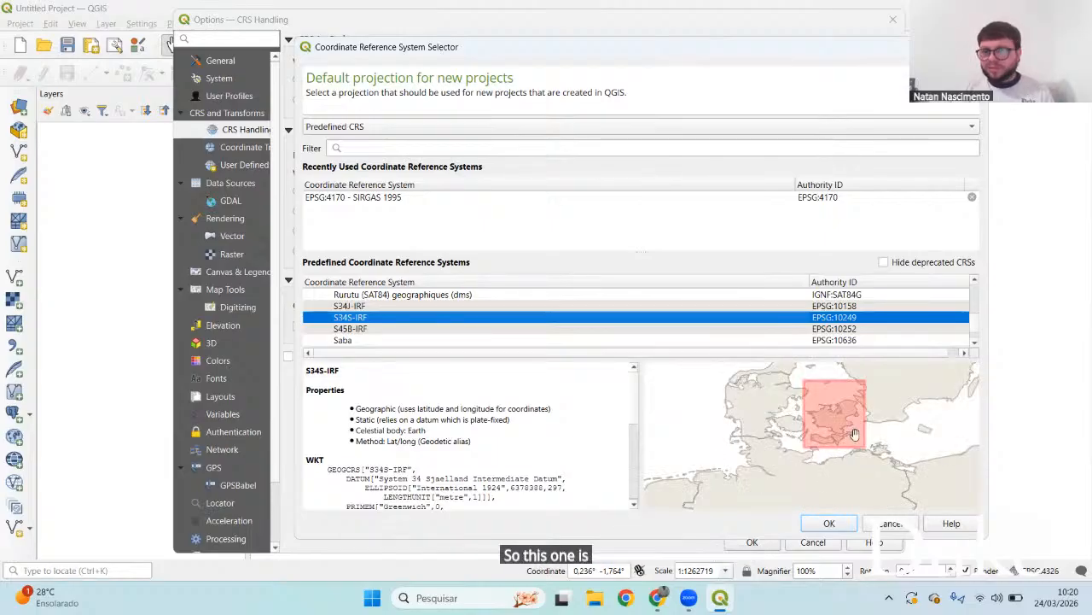
scroll(862, 435, down, 3)
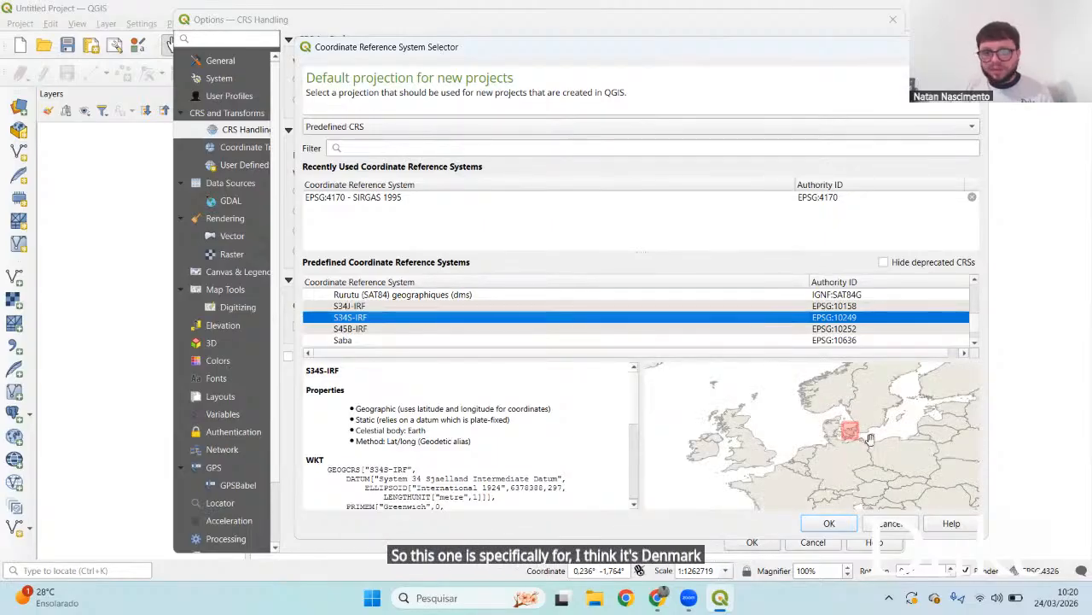
scroll(869, 438, up, 3)
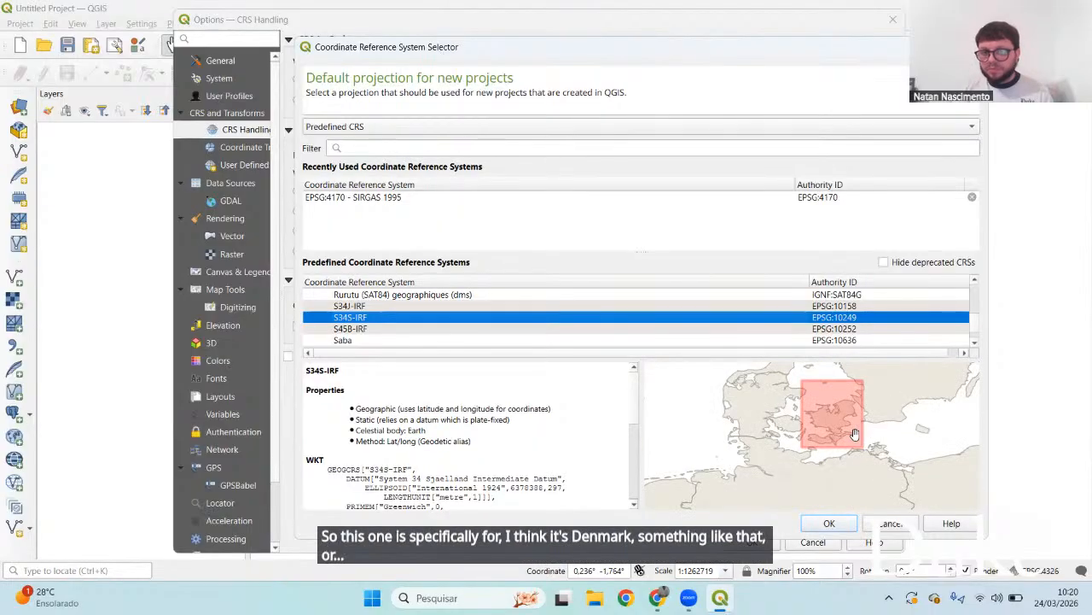
scroll(854, 434, down, 3)
Select RGWF96 (lon-lat), EPSG:8902, in the predefined list to preview its coverage area
scroll(691, 320, up, 1)
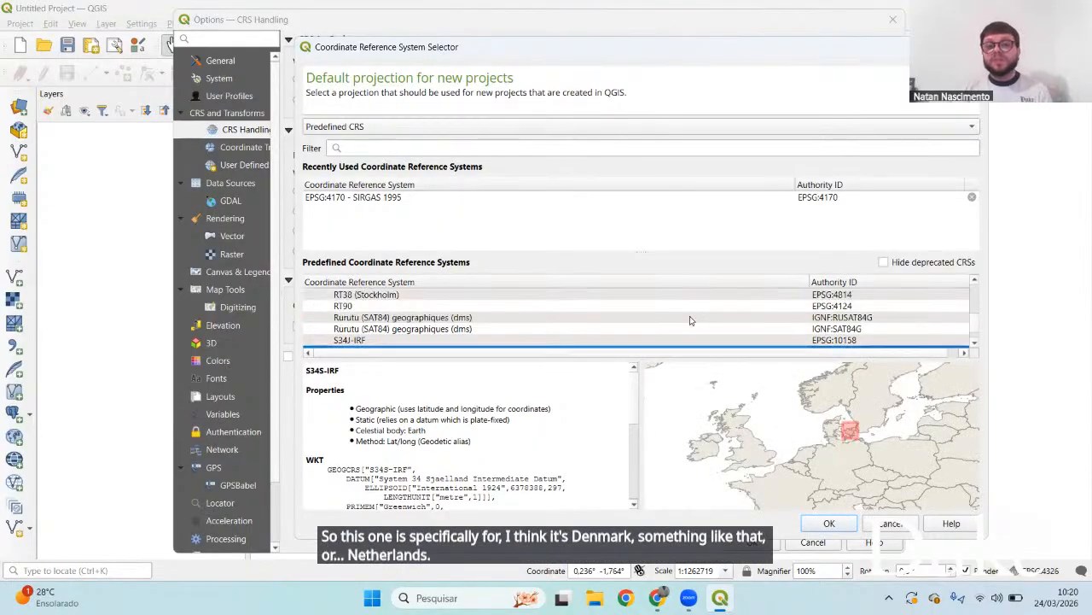
scroll(692, 320, up, 4)
click(682, 320)
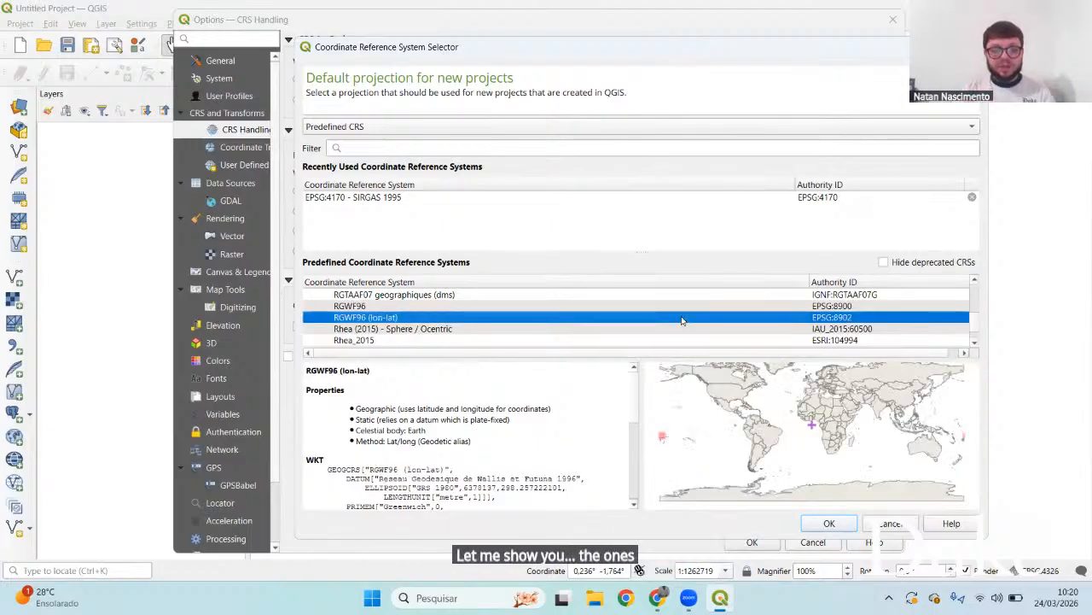
Preview the coverage of NAD27 (EPSG:4267), and select NAD83 (EPSG:4269) to compare its extent
key(n)
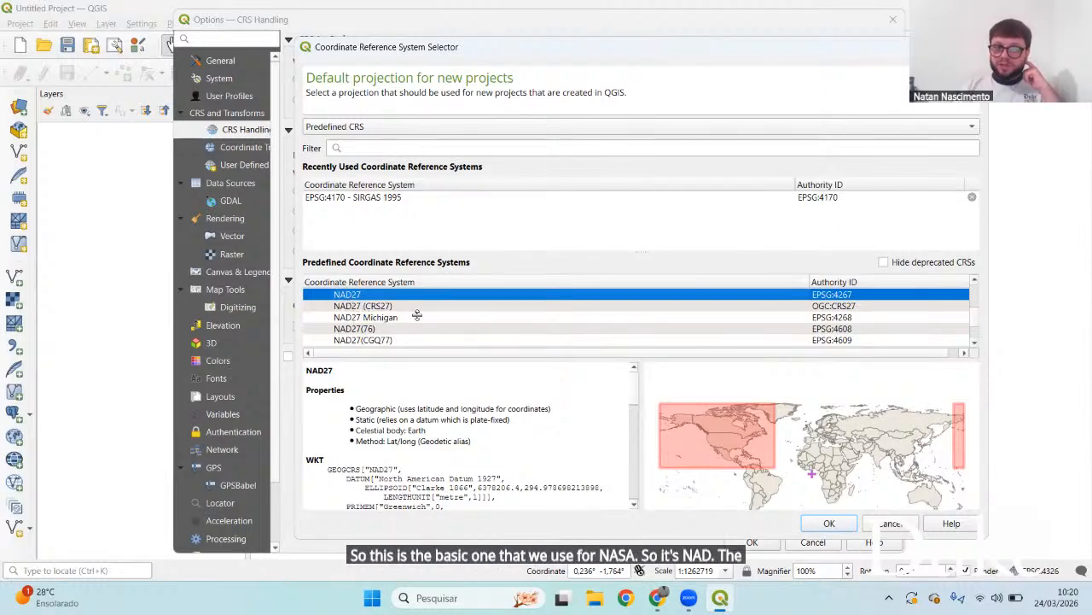
scroll(411, 314, down, 1)
click(408, 317)
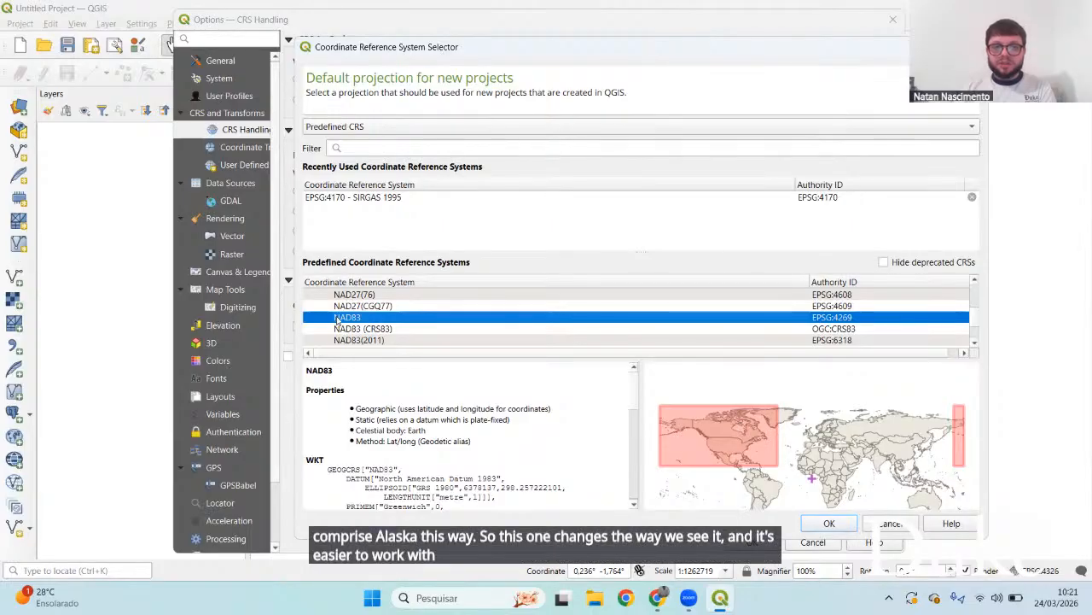
Browse the predefined coordinate reference systems back to the start of the alphabet and through the entries from A to C
scroll(390, 327, up, 6)
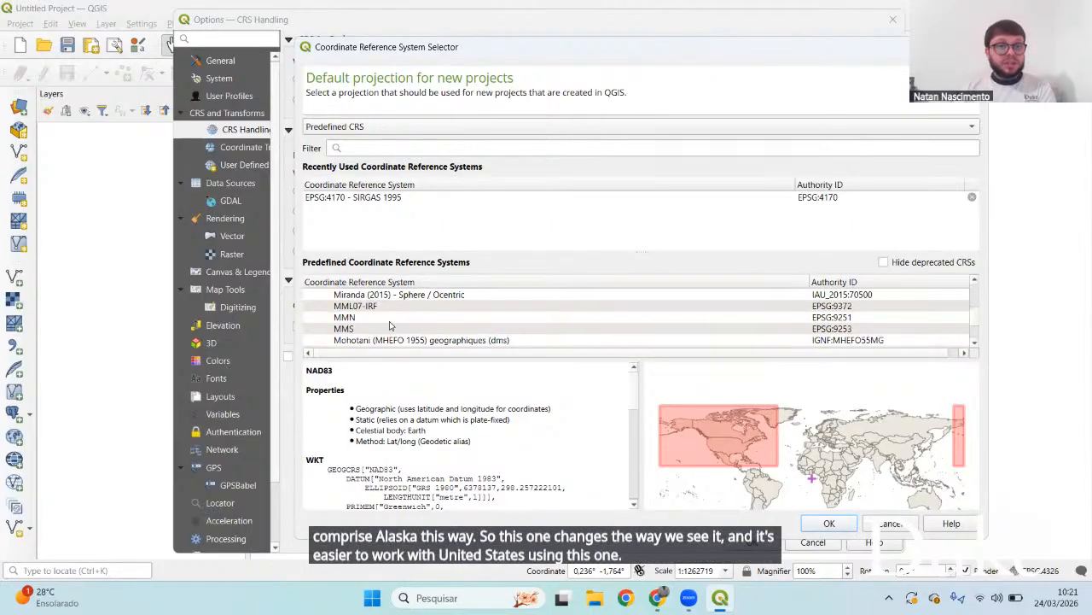
scroll(390, 325, up, 15)
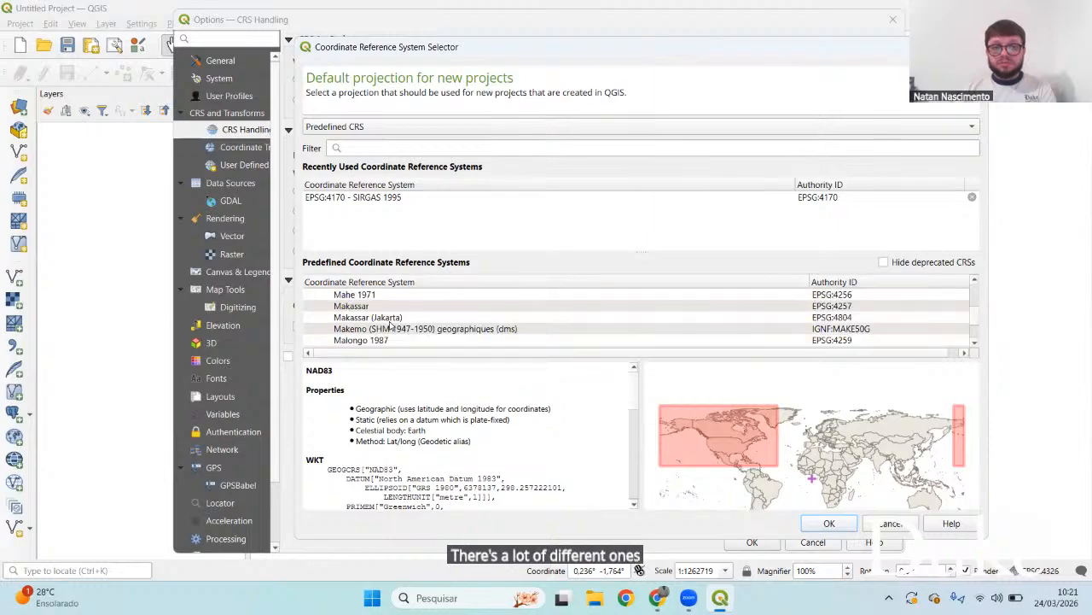
scroll(390, 325, up, 15)
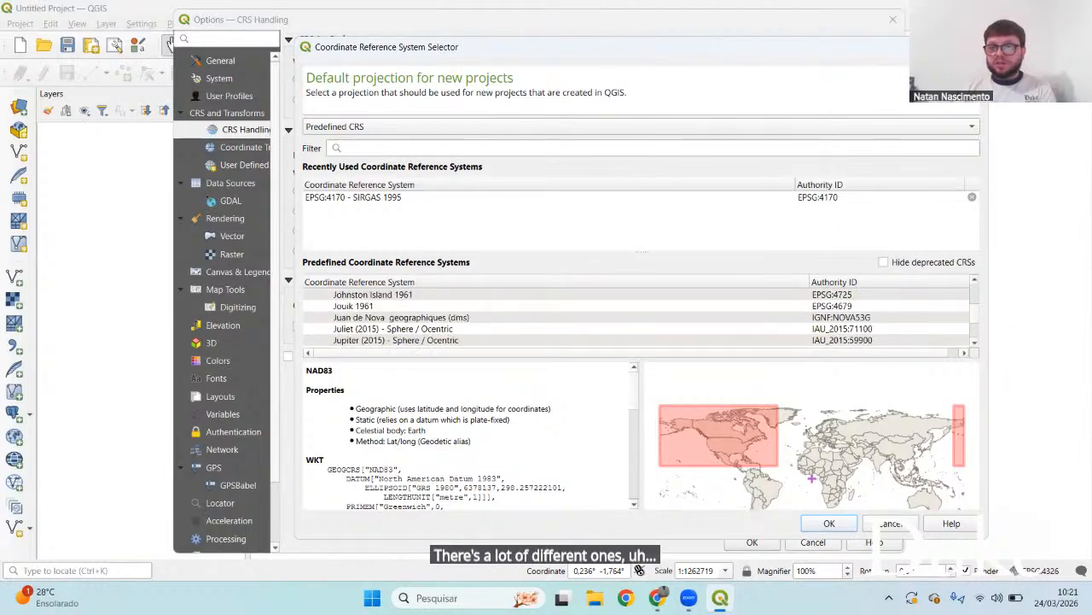
drag(976, 297, 977, 285)
scroll(537, 335, down, 2)
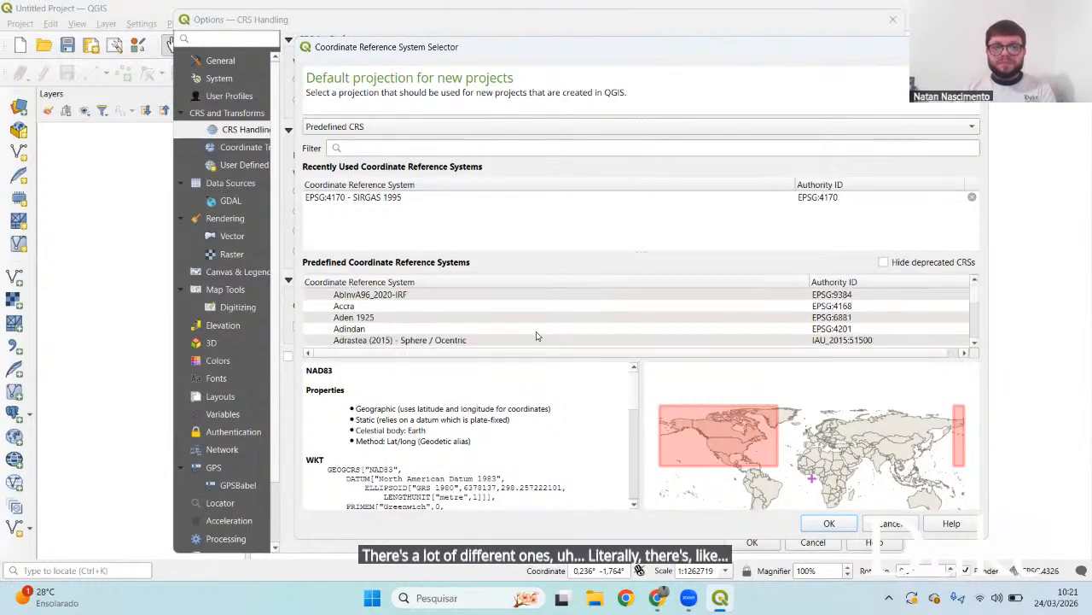
scroll(537, 335, down, 6)
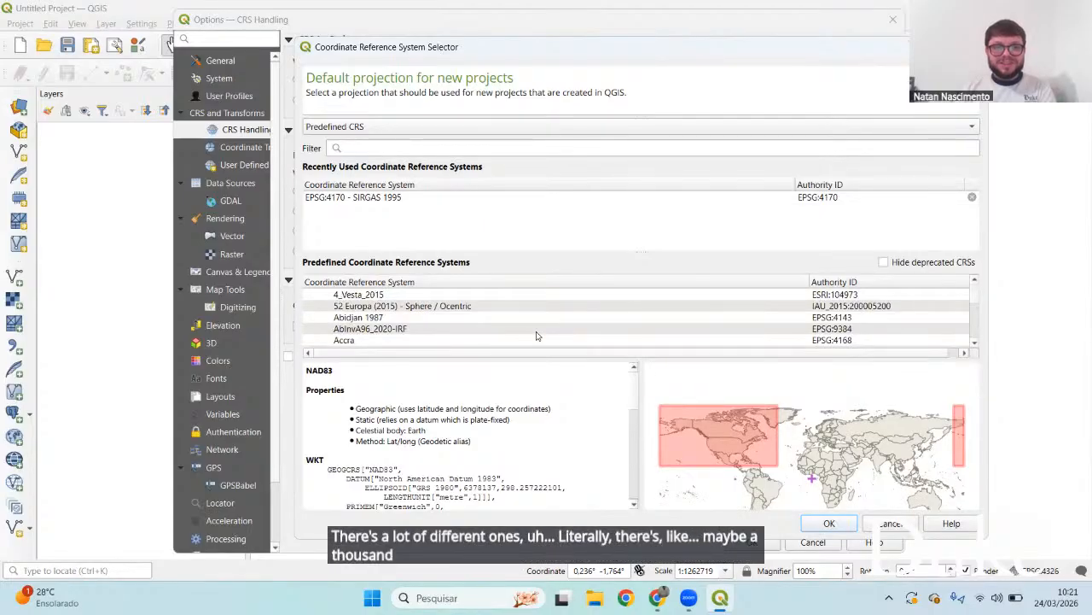
scroll(537, 335, down, 4)
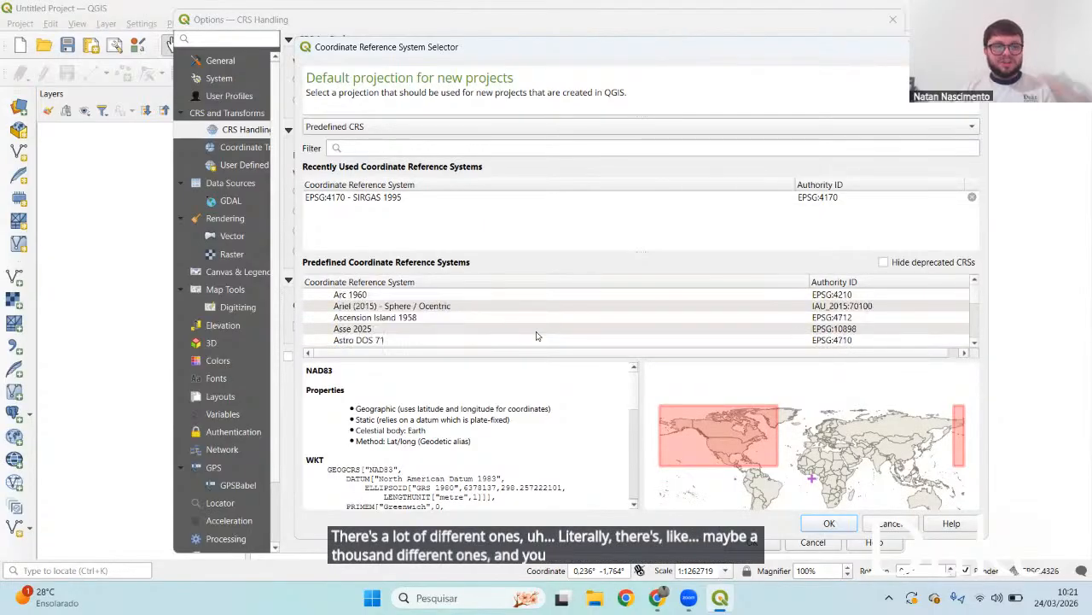
scroll(537, 335, down, 3)
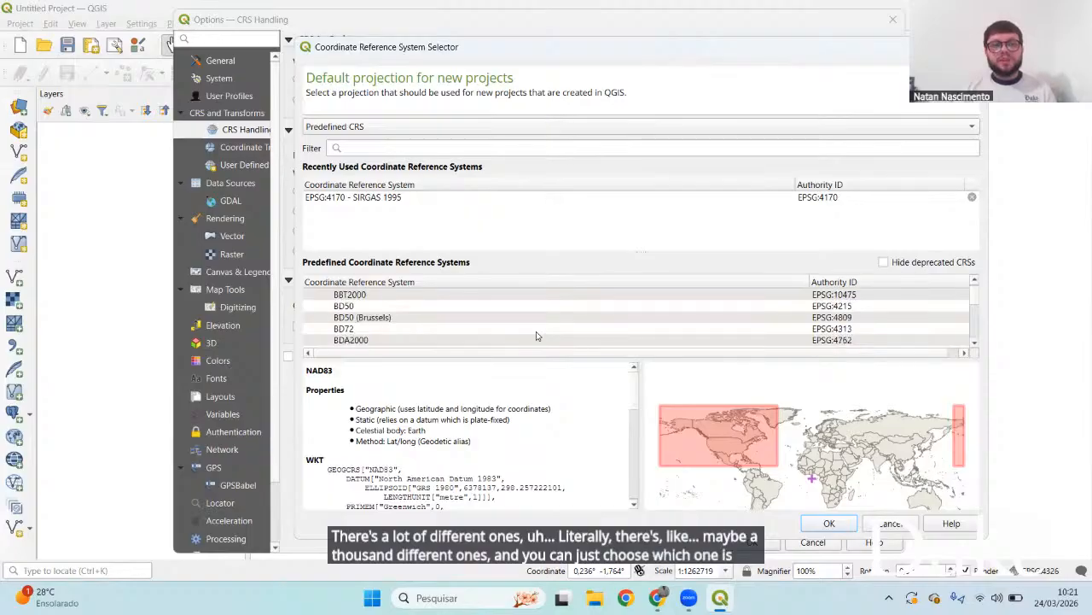
scroll(537, 336, up, 2)
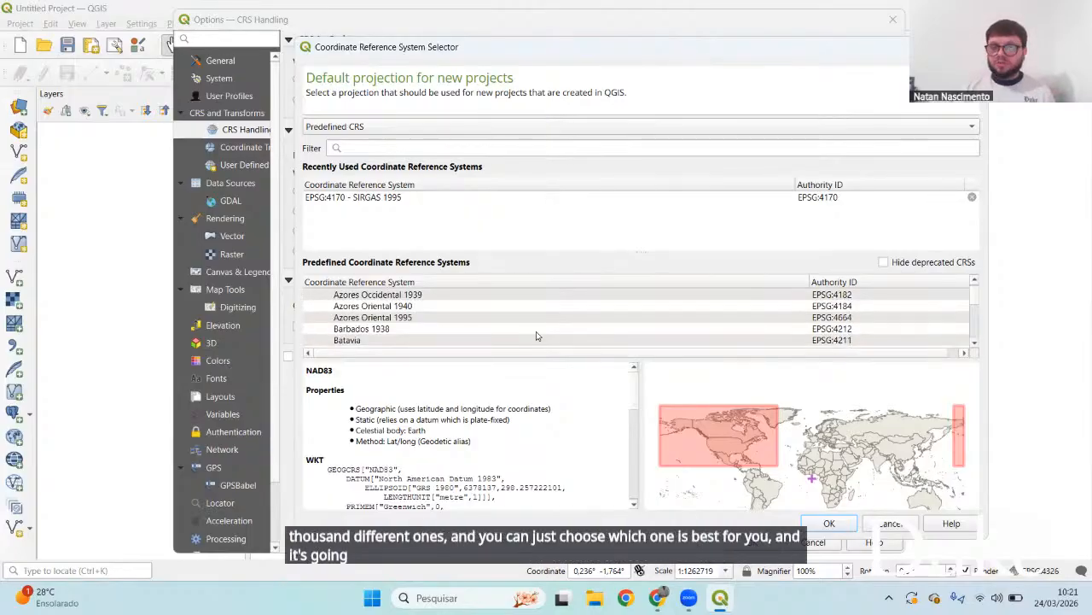
scroll(537, 335, down, 5)
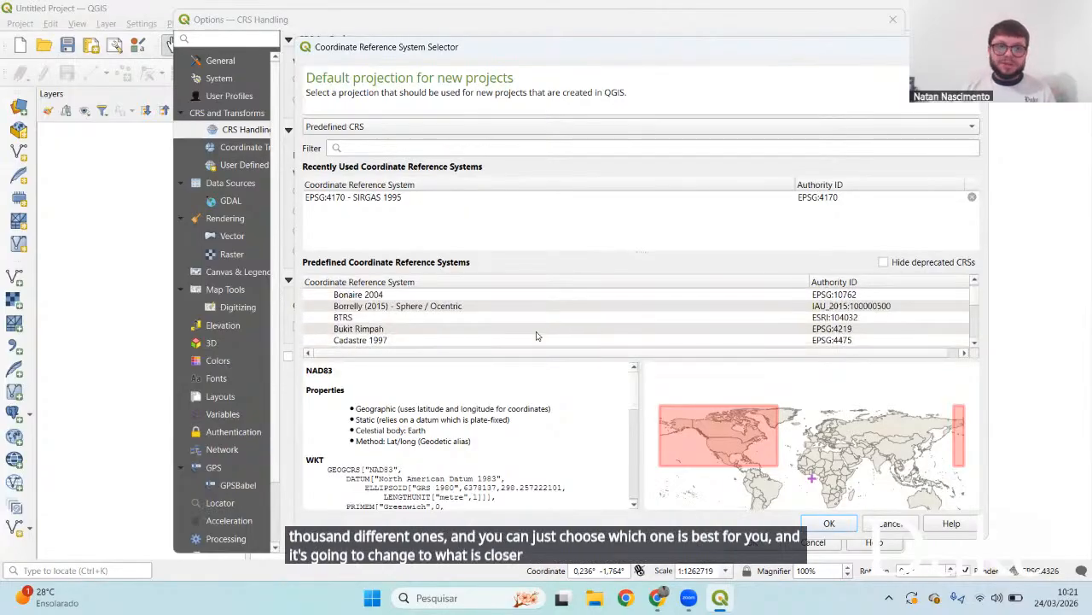
scroll(537, 336, down, 8)
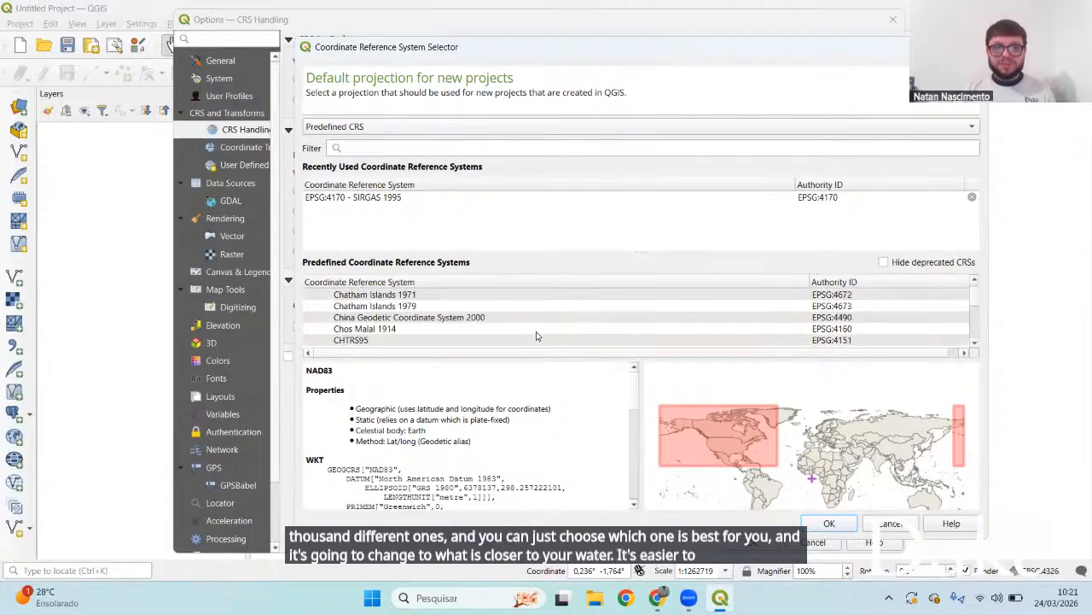
Select Earth (2015) - Sphere / Ocentric (IAU_2015:39900) in the predefined list and inspect its extent on the preview map
scroll(537, 336, down, 8)
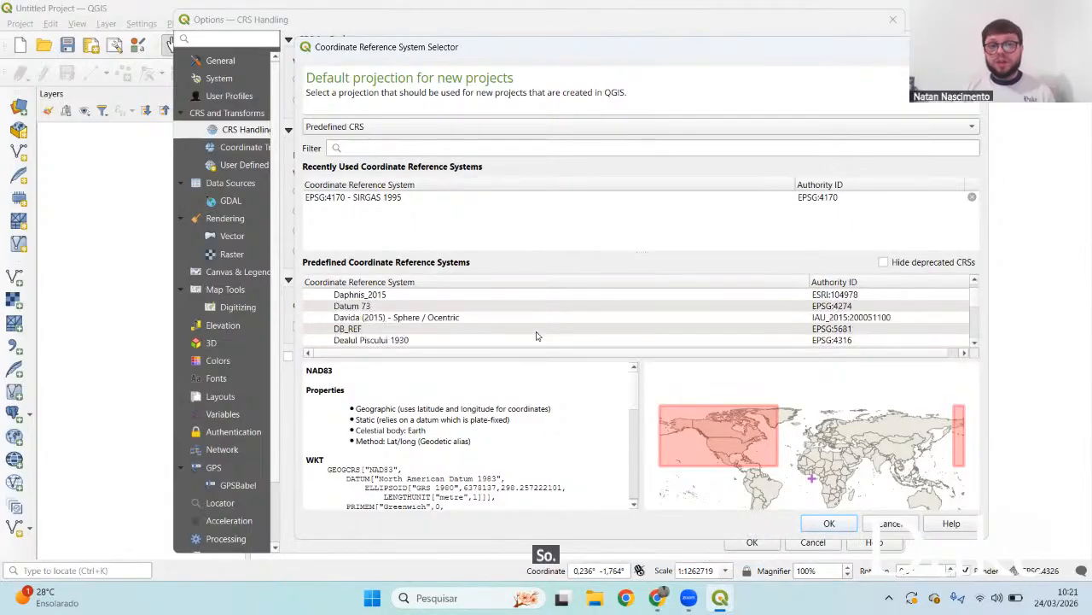
scroll(537, 336, down, 6)
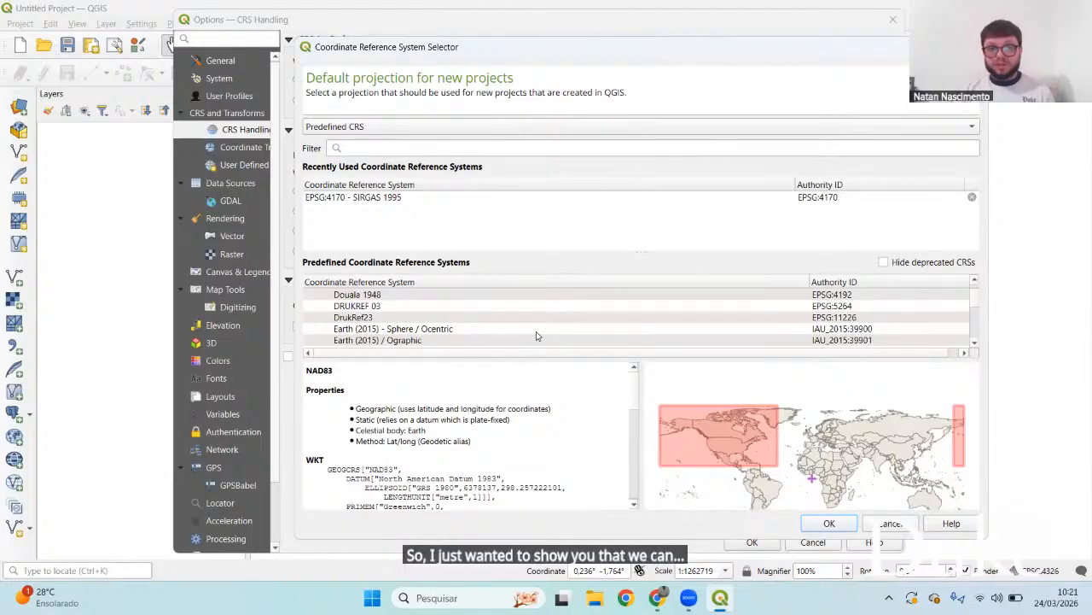
click(448, 332)
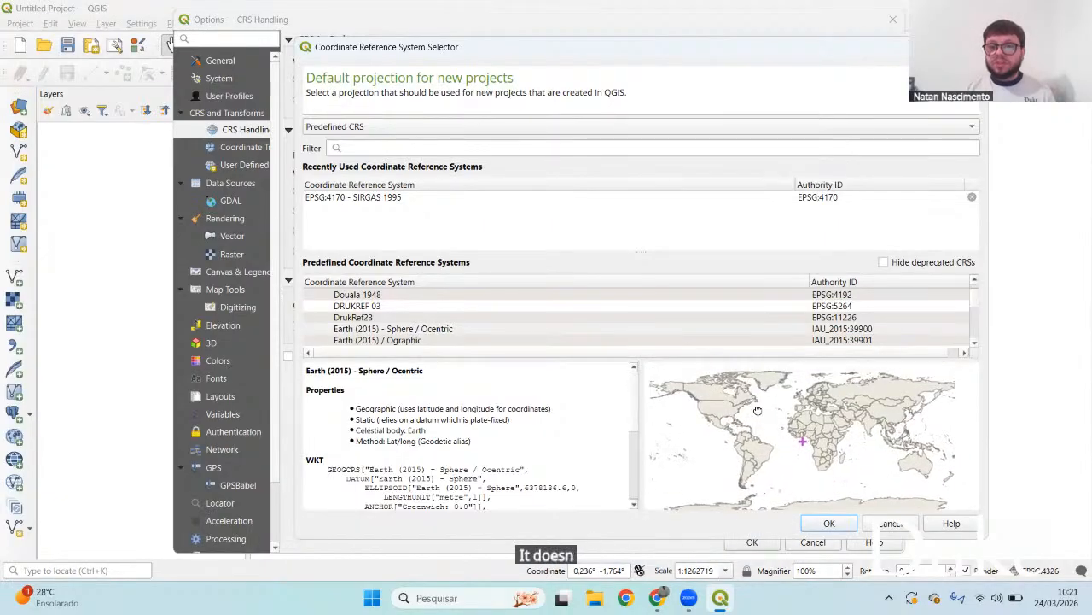
click(350, 332)
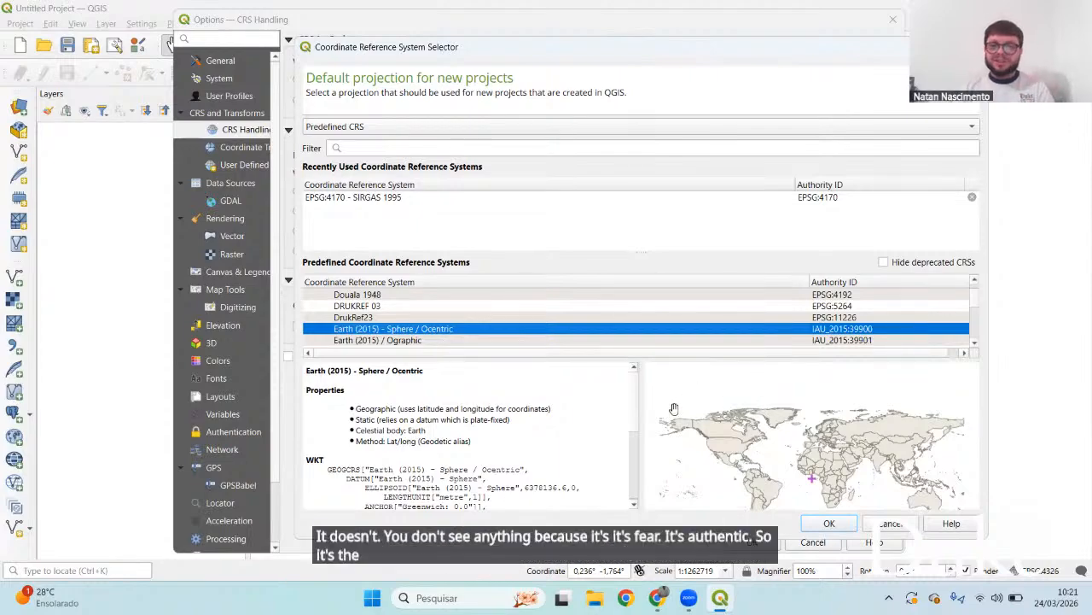
Compare the coverage areas of Egypt 1907 (EPSG:4229) and Egypt 1930 (EPSG:4199) on the preview map
scroll(646, 334, down, 5)
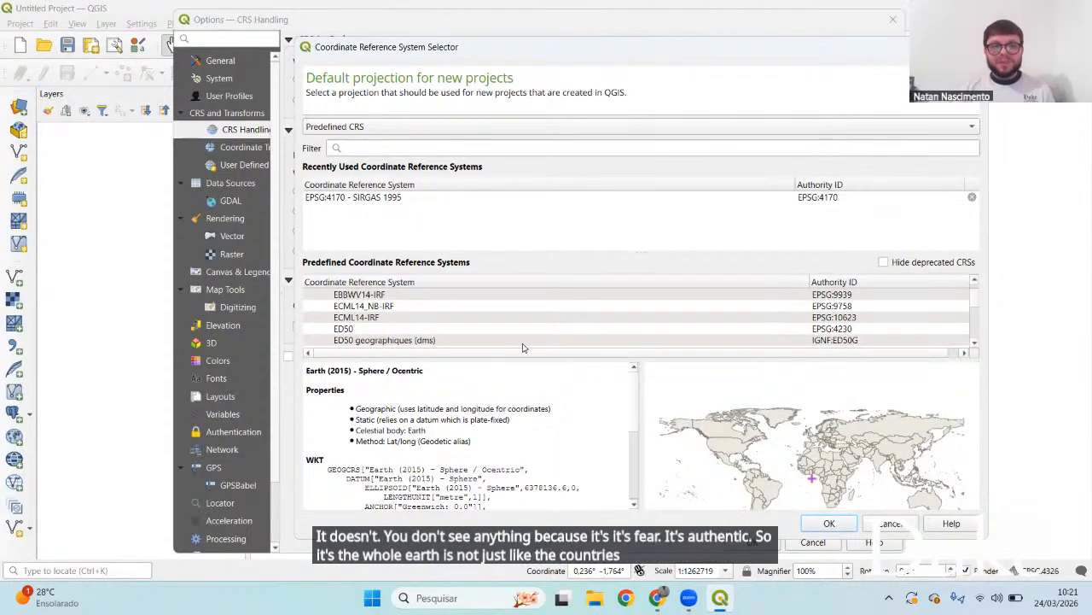
click(384, 307)
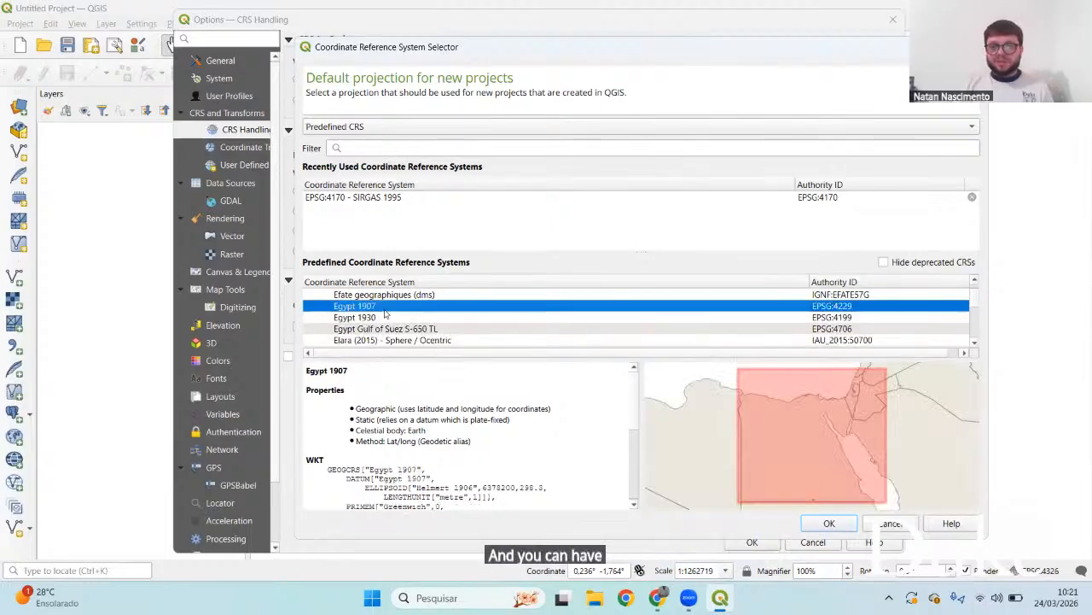
click(384, 316)
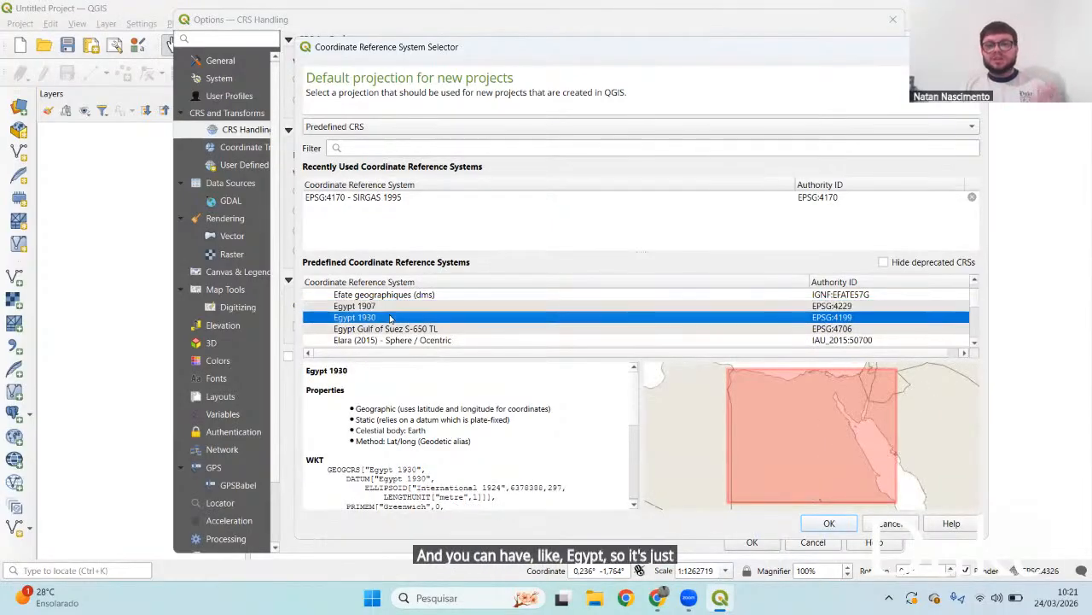
click(389, 307)
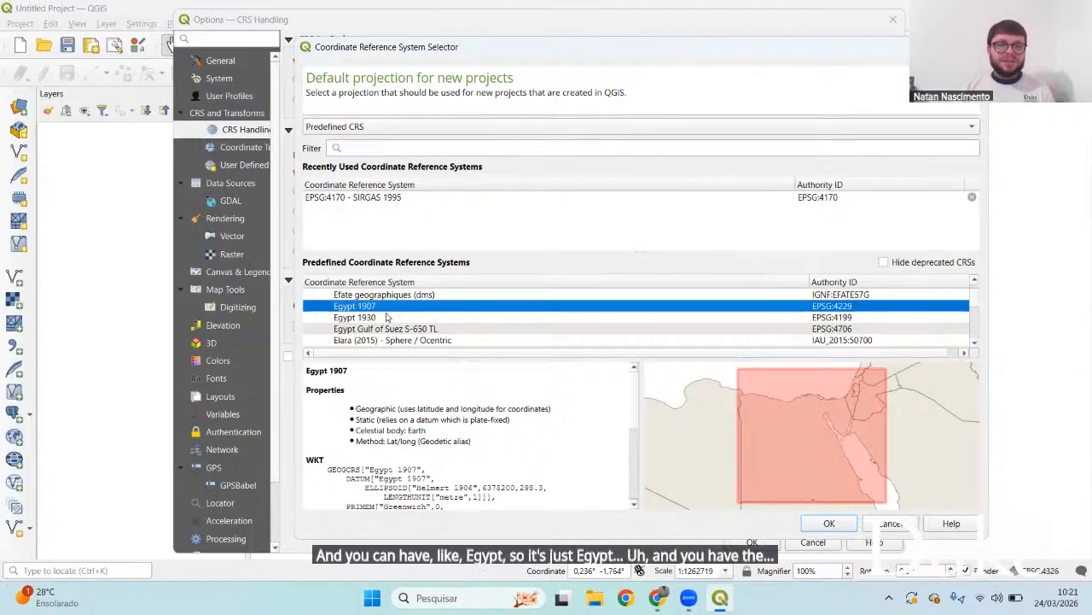
Cancel the default projection selection for new projects and close the Options dialog without saving changes
scroll(386, 329, down, 2)
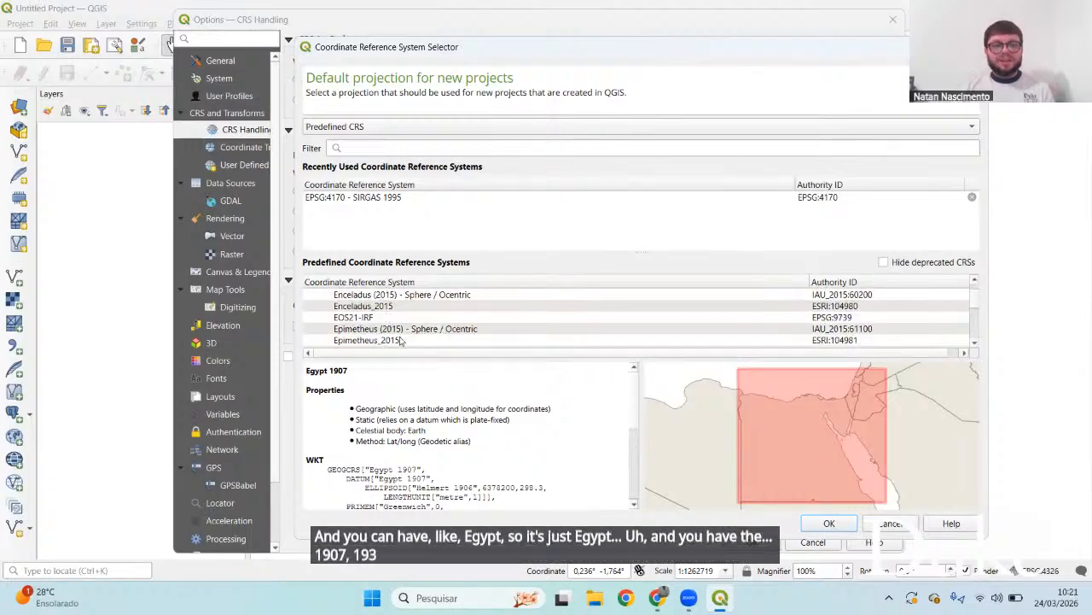
scroll(401, 340, down, 5)
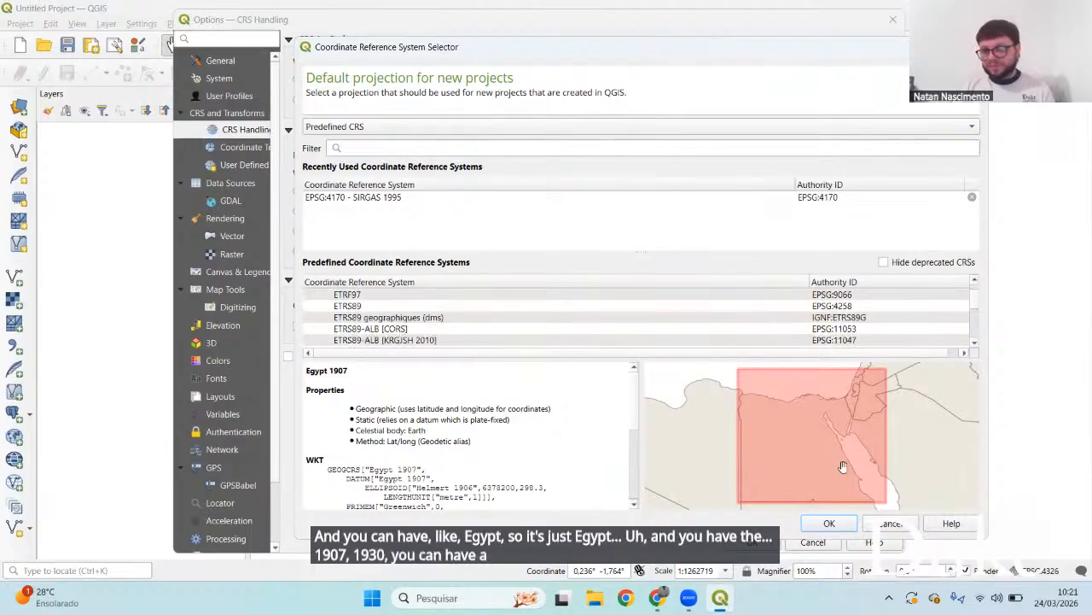
click(893, 525)
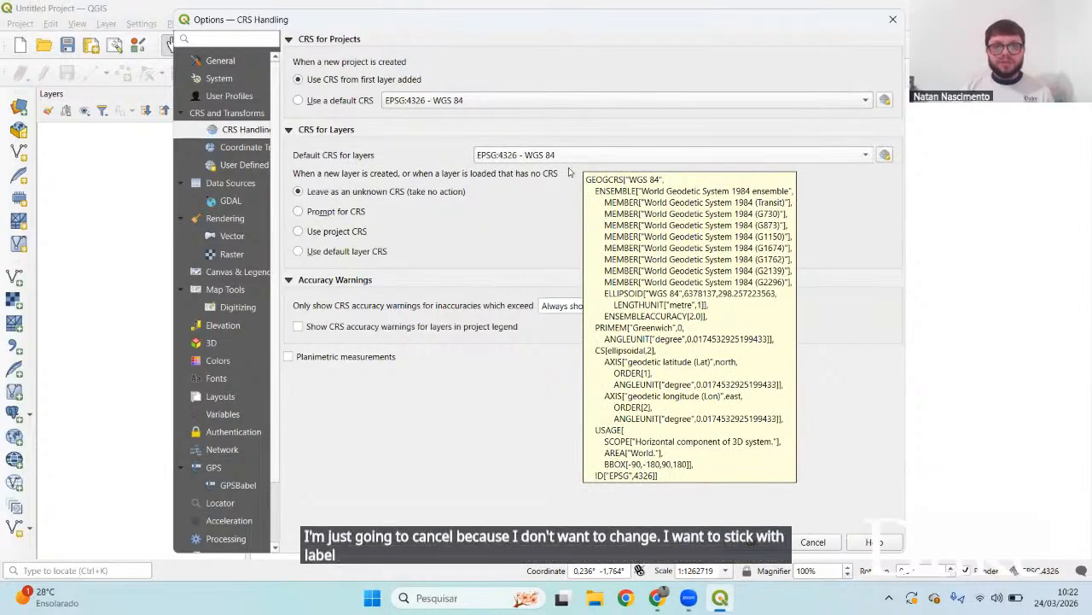
click(810, 544)
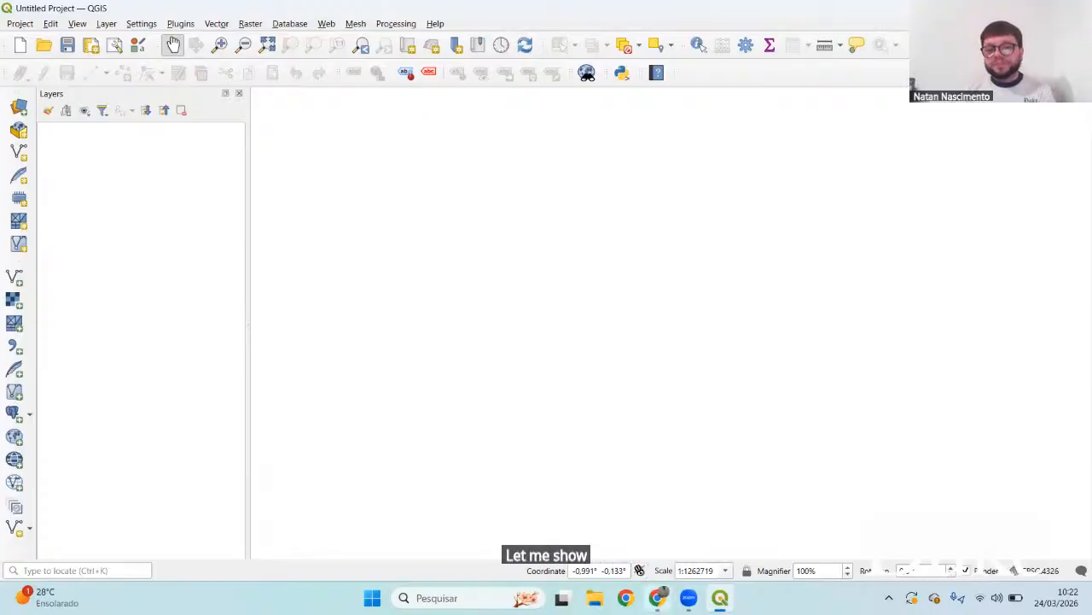
Switch to Chrome, view the Census.gov and IBGE home pages, and close the QGIS download page
click(657, 598)
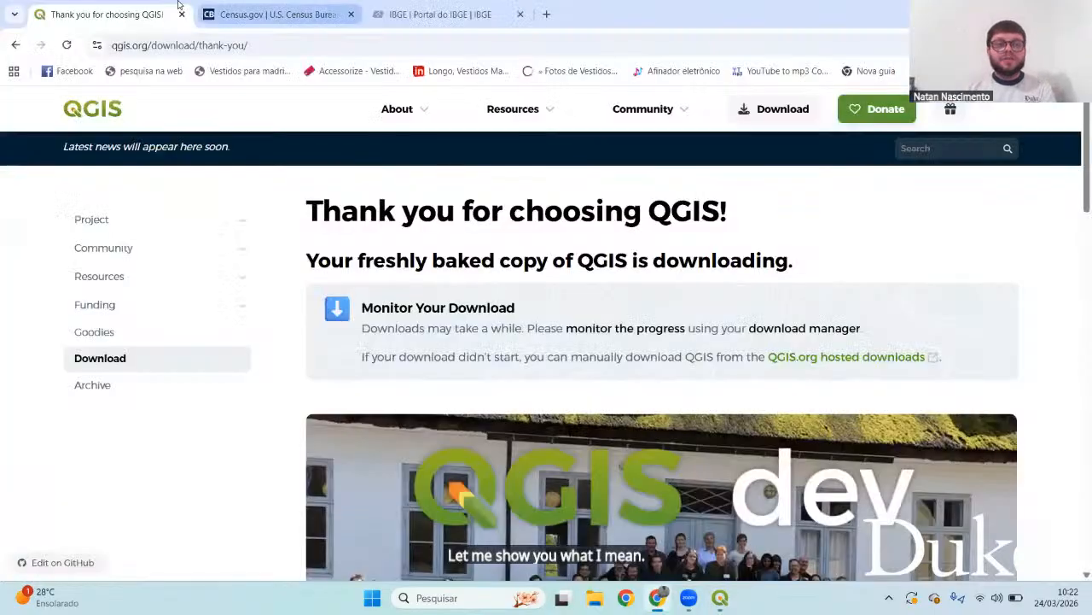
click(265, 14)
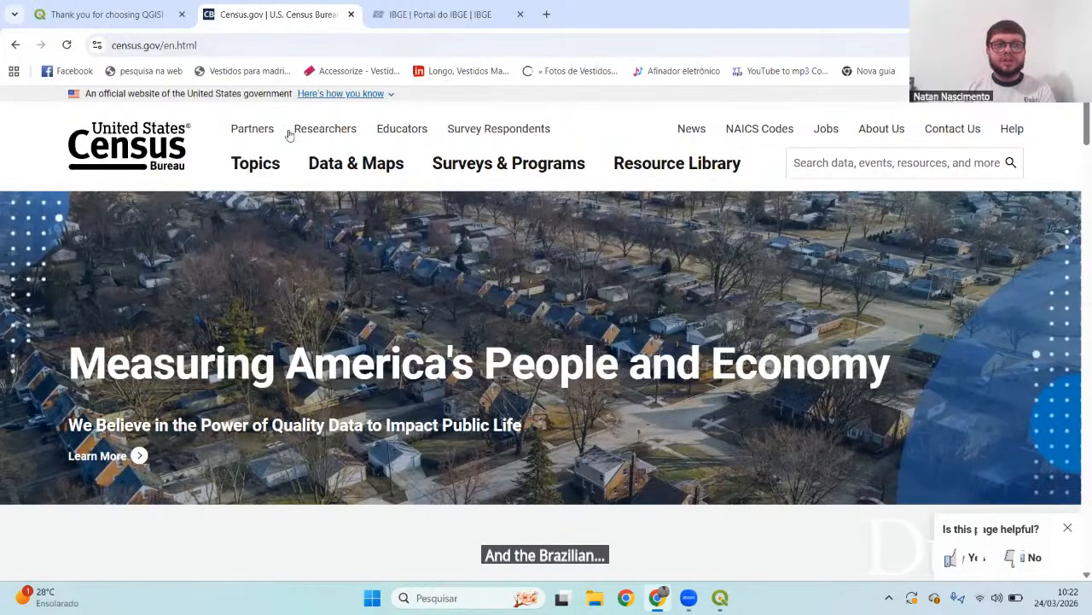
click(107, 14)
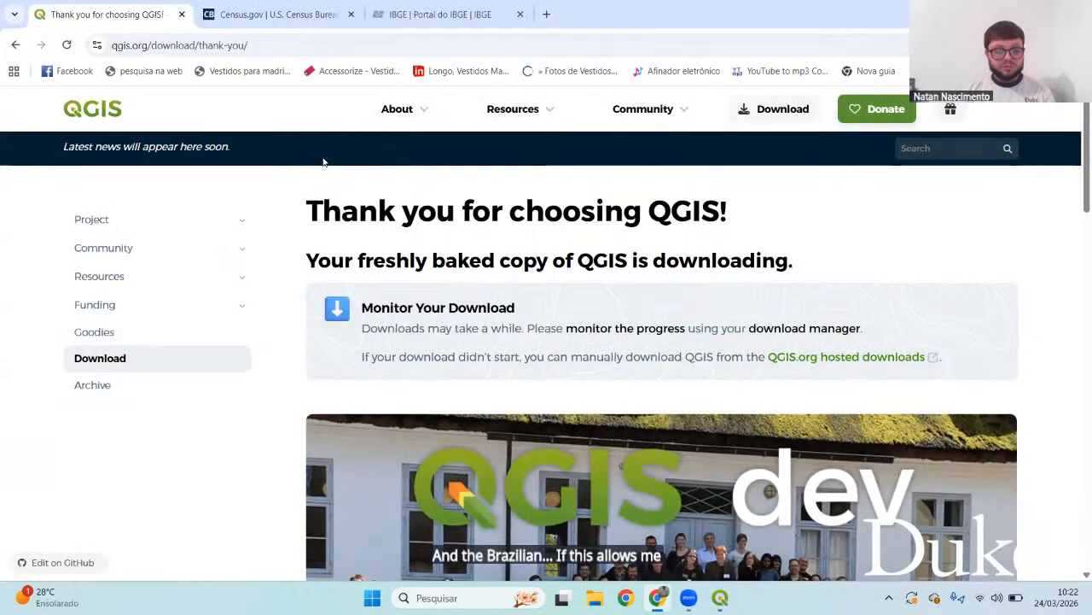
key(ctrl+Tab)
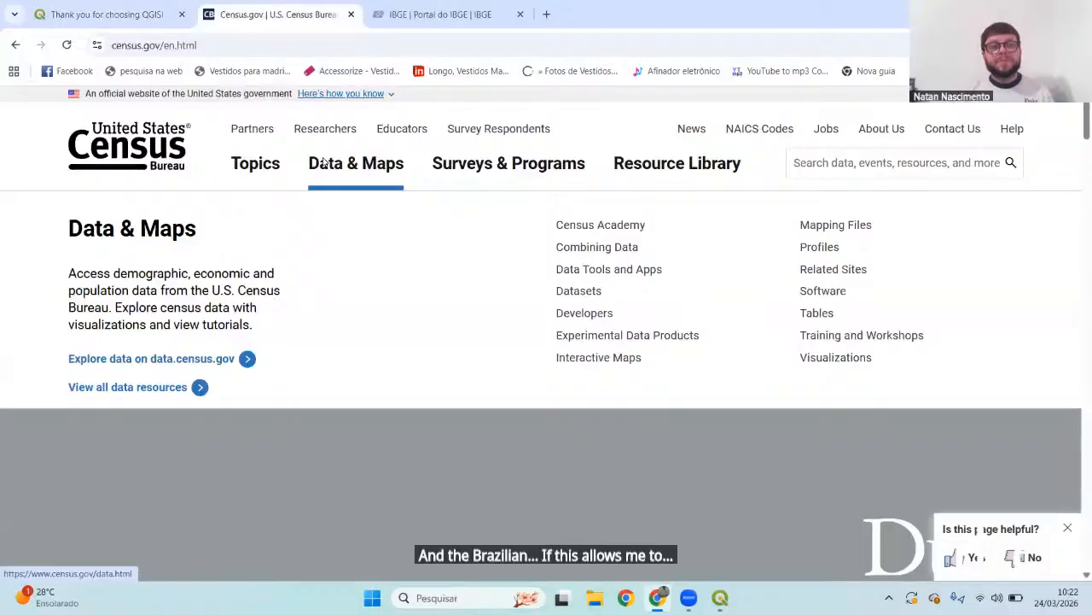
key(ctrl+Tab)
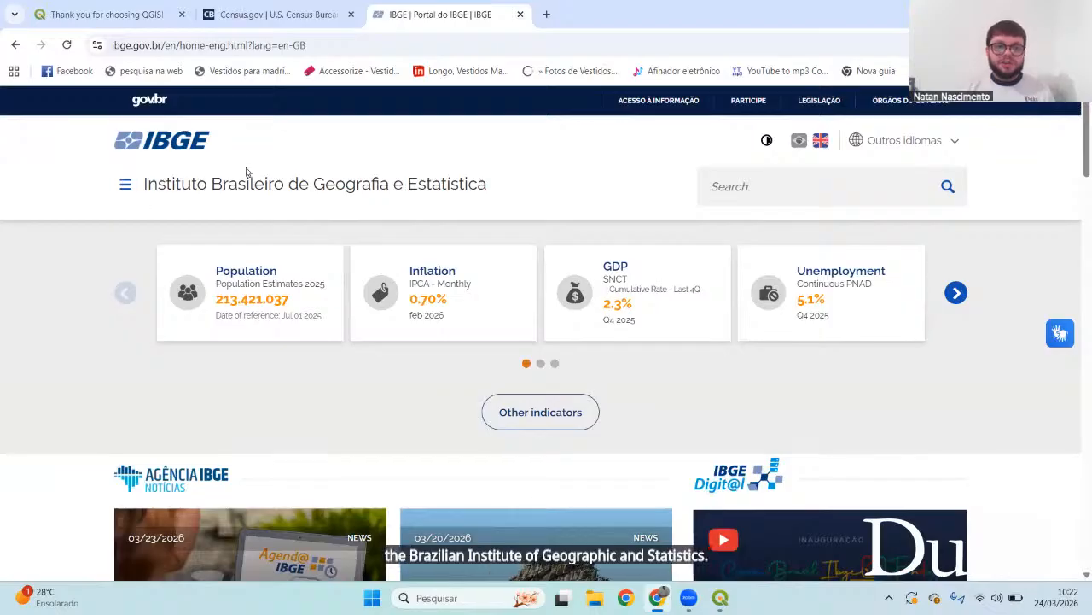
click(181, 14)
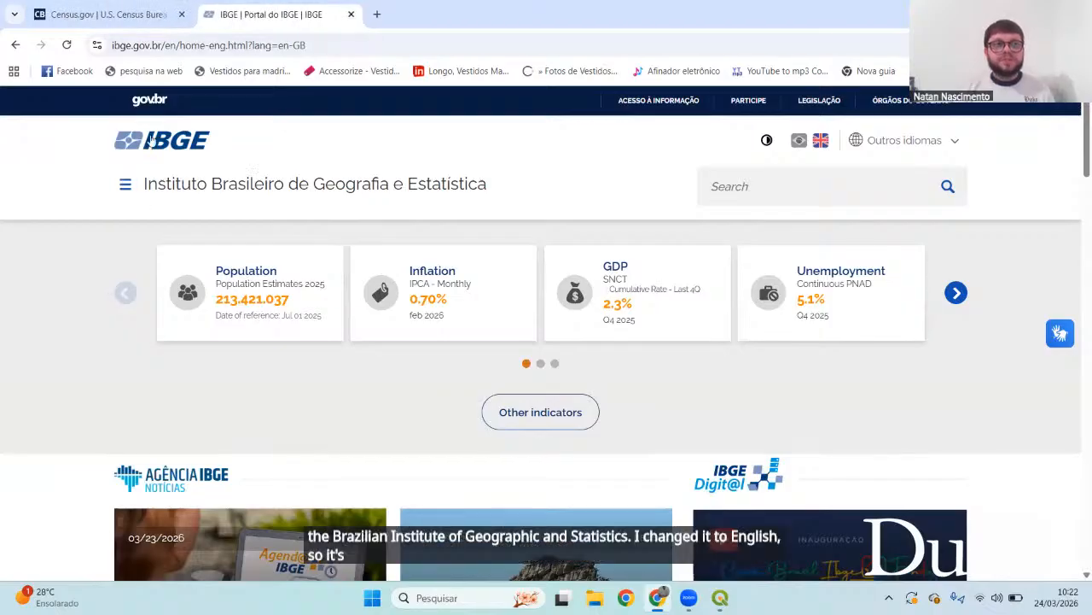
Return to the U.S. Census Bureau site and open its Mapping Files page under Data & Maps
click(133, 15)
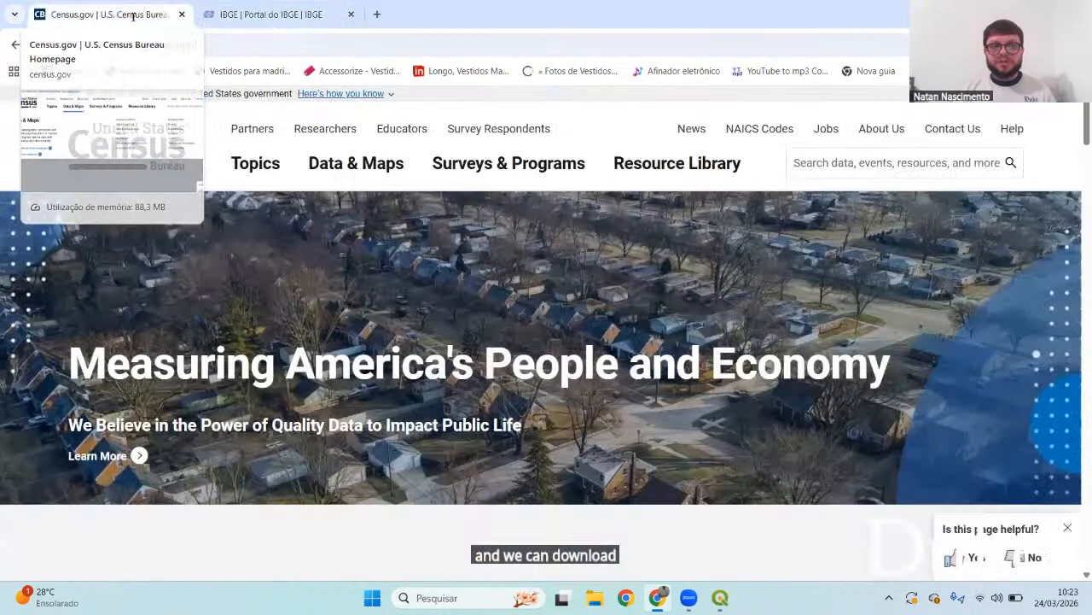
click(350, 168)
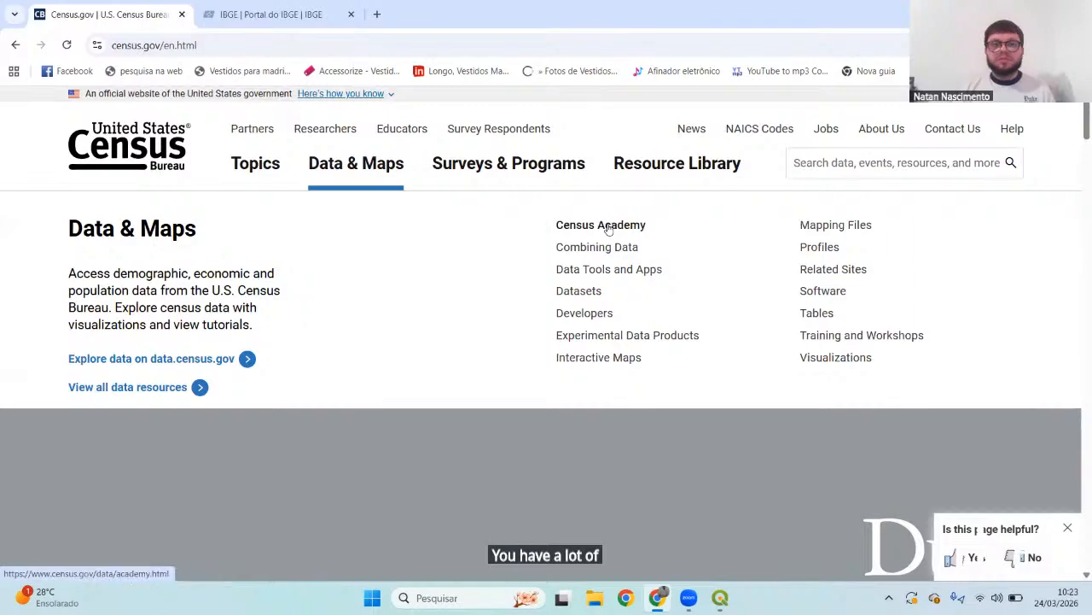
click(827, 225)
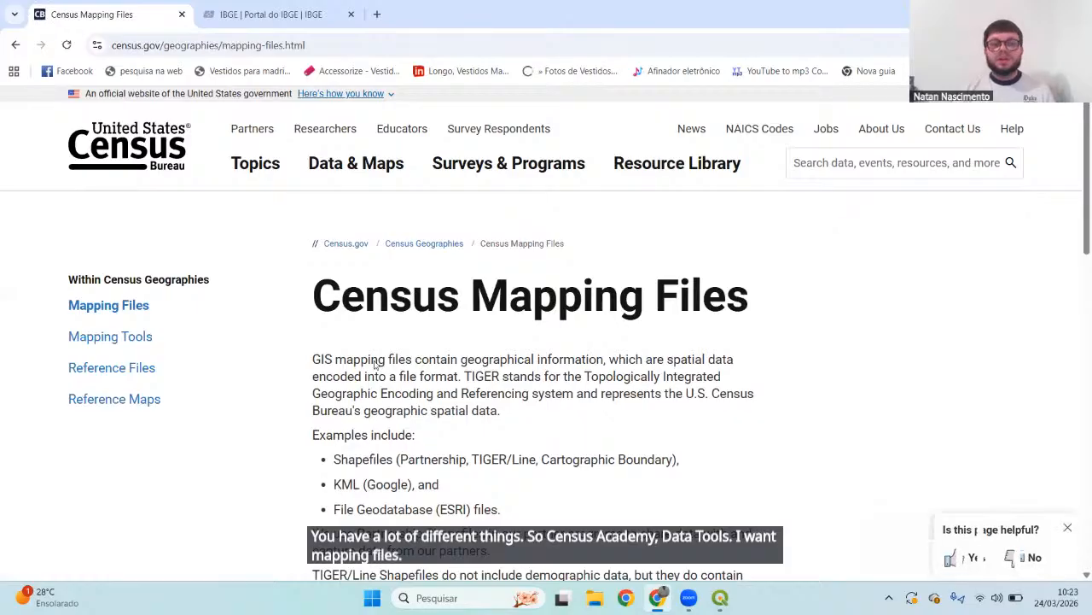
Read through the example GIS formats on the Census Mapping Files page: Shapefiles, KML (Google) and File Geodatabase (ESRI)
scroll(375, 364, down, 2)
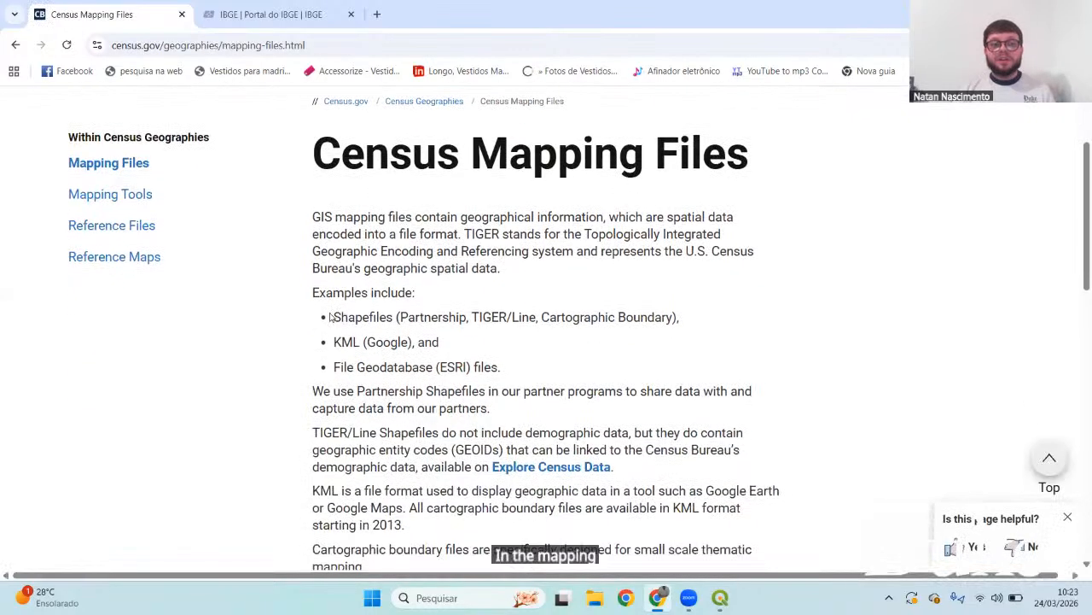
drag(342, 316, 708, 322)
click(708, 322)
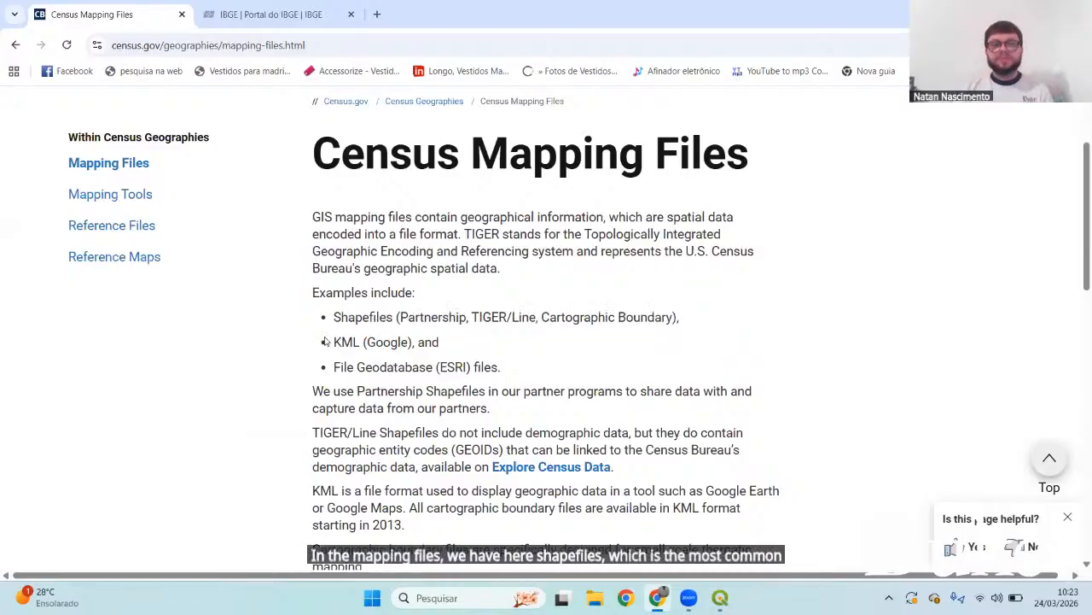
drag(336, 342, 444, 342)
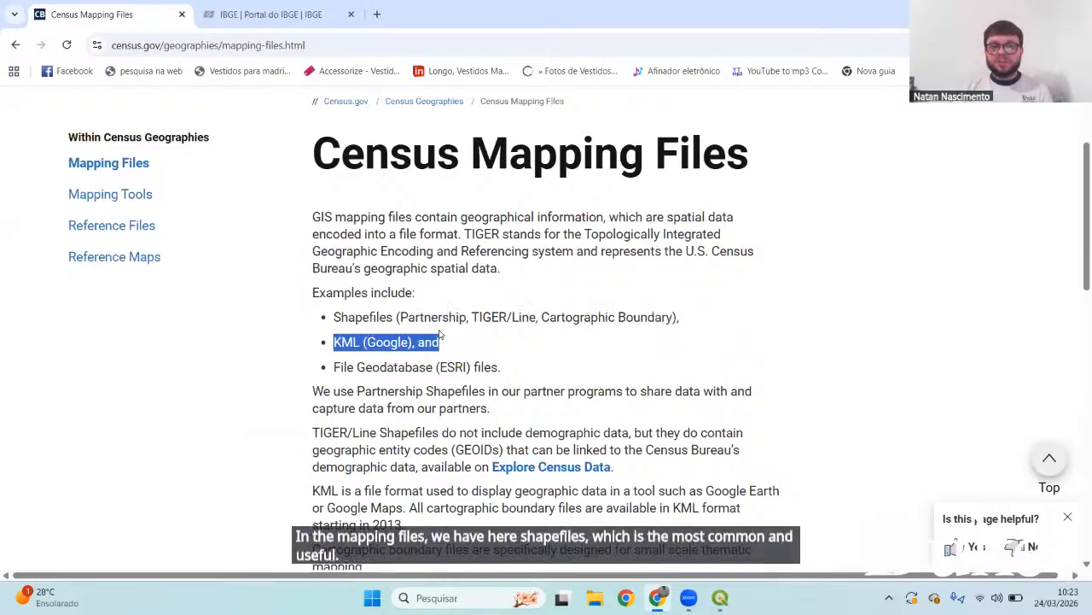
click(451, 343)
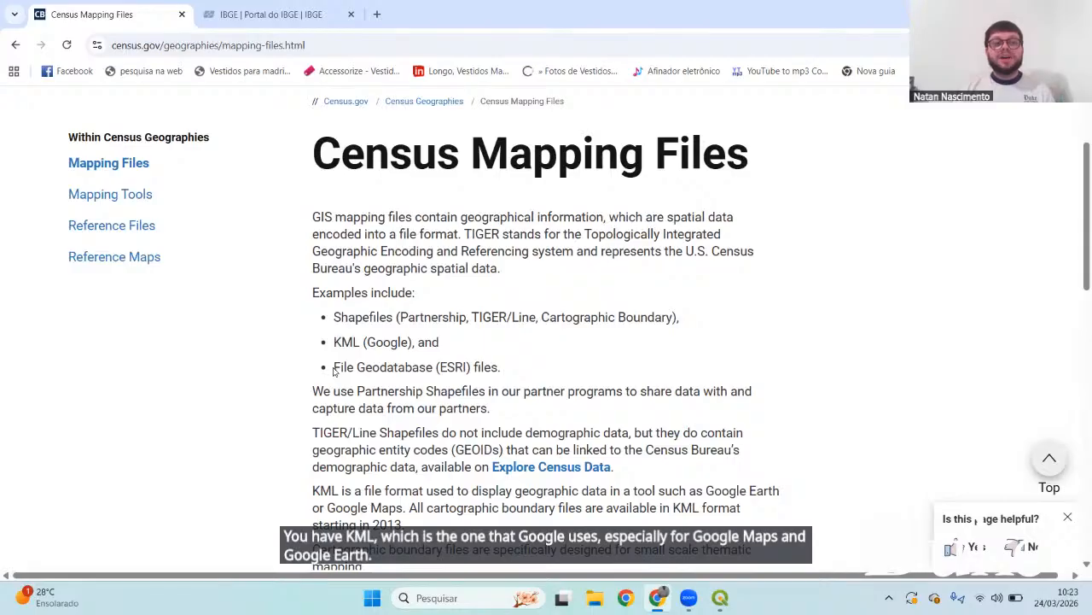
drag(333, 369, 515, 363)
click(515, 373)
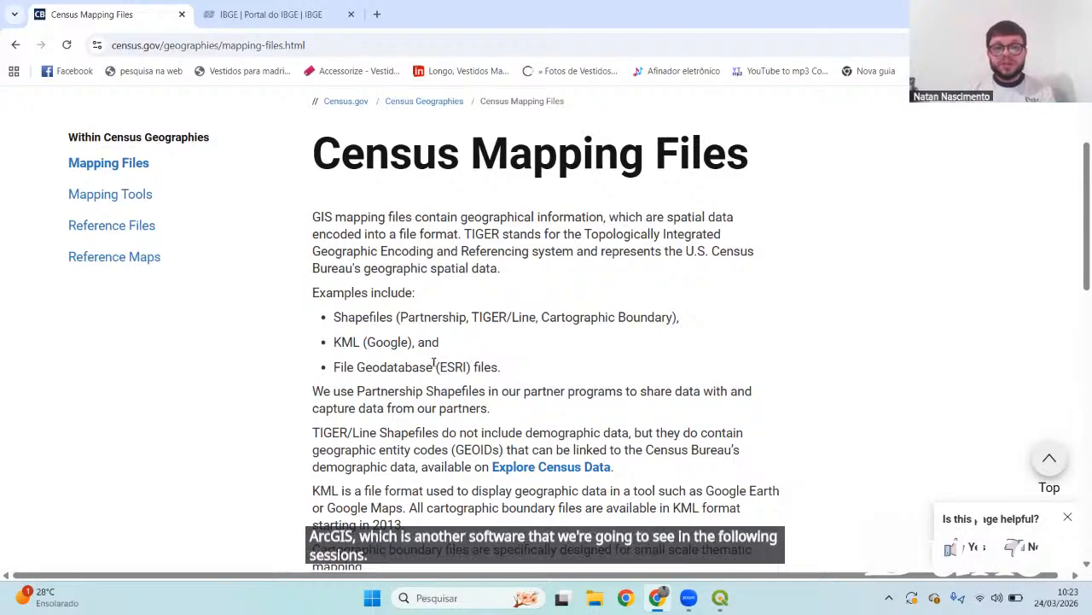
drag(329, 323, 399, 317)
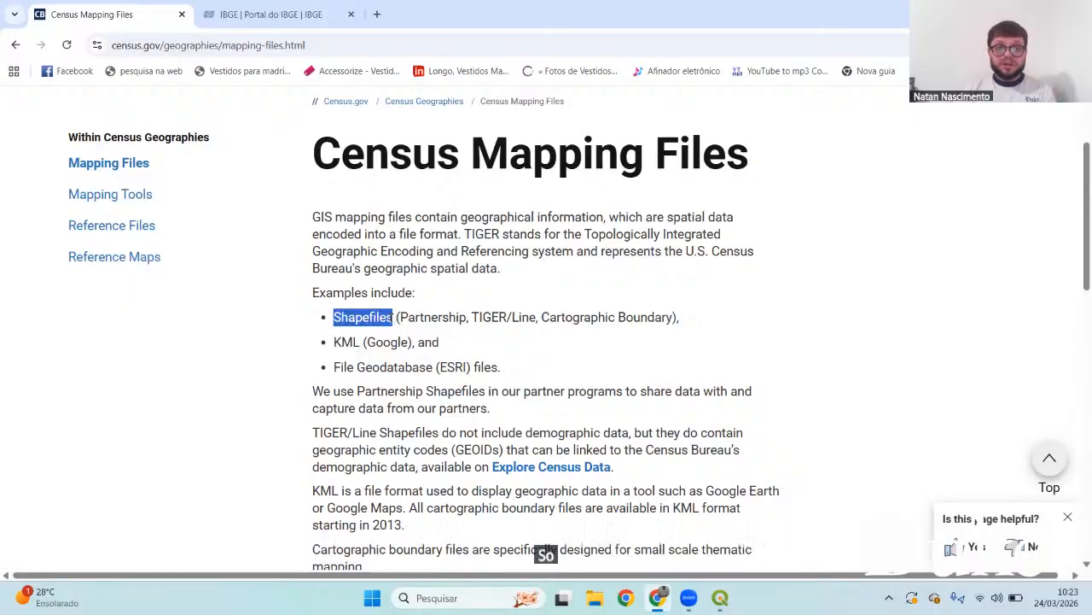
click(392, 317)
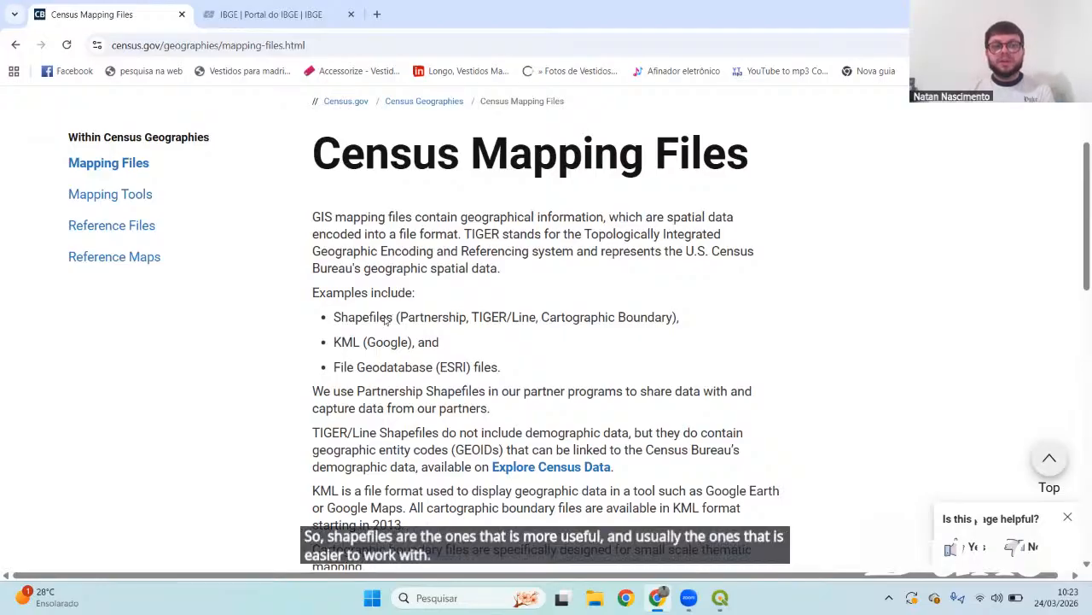
Check the years available for the Census mapping files and display the list for all years
scroll(341, 321, down, 4)
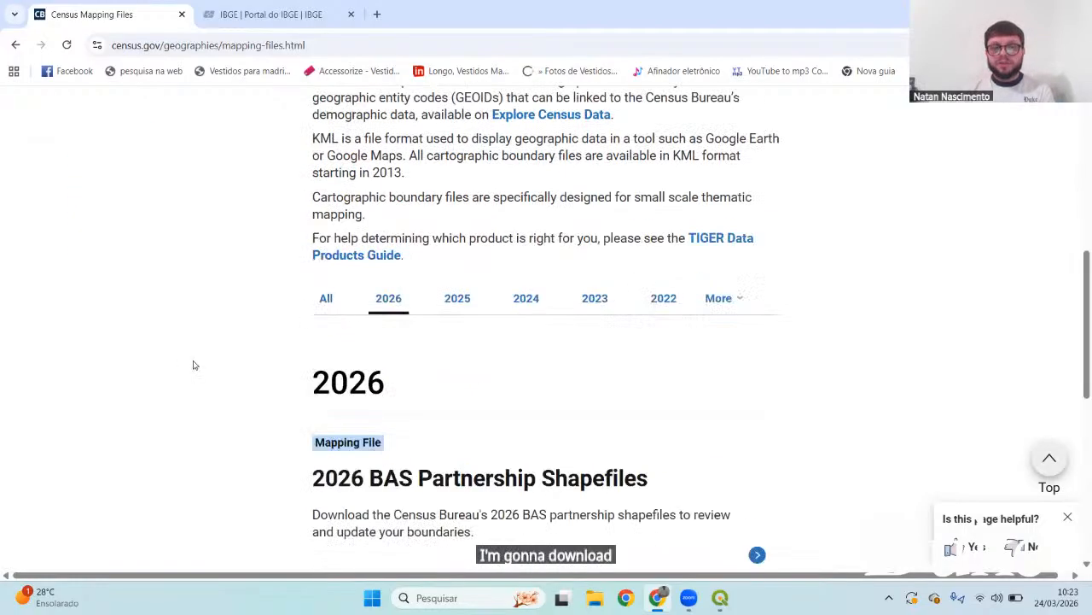
scroll(193, 365, down, 1)
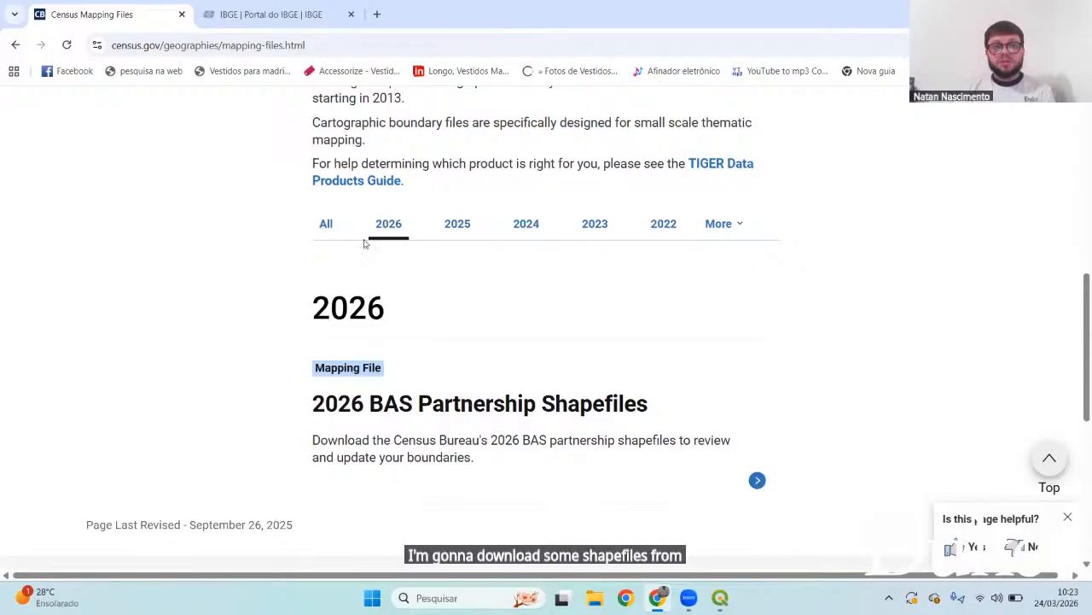
click(732, 226)
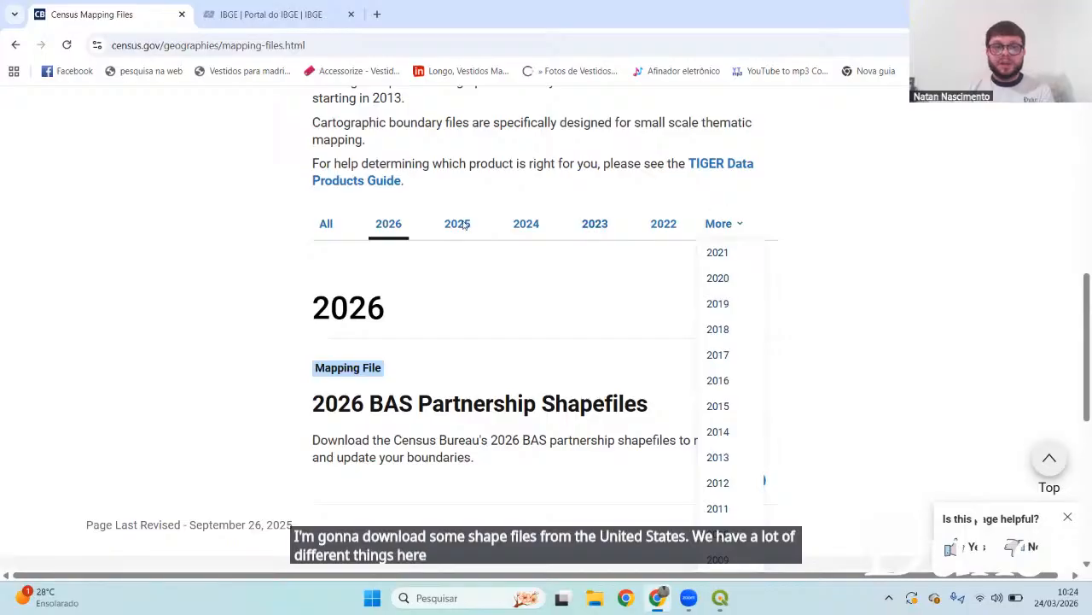
click(323, 225)
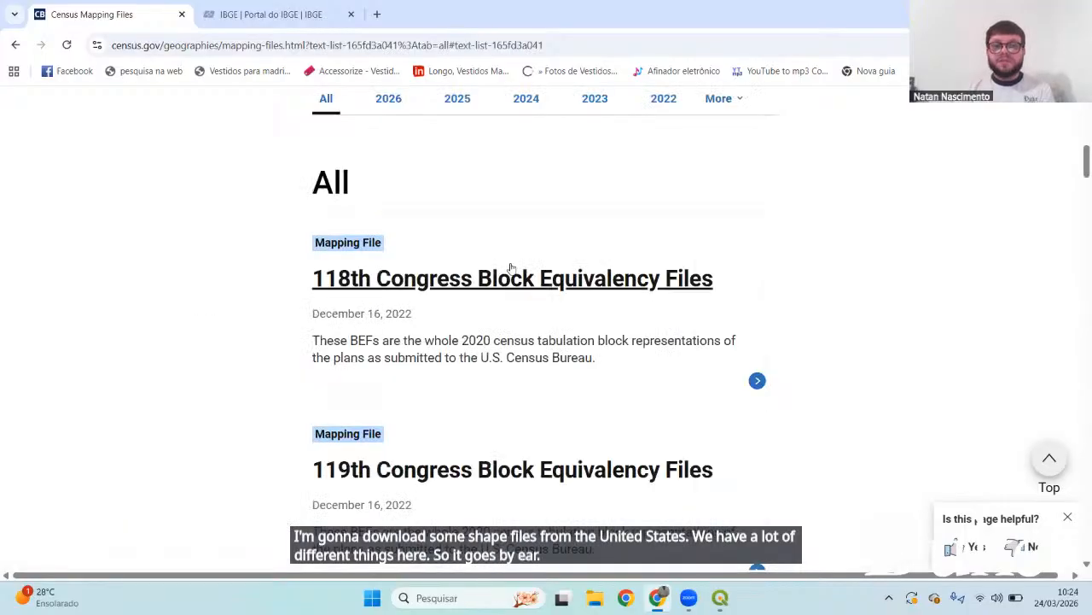
Find the Cartographic Boundary Files - Shapefile entry in the list of all Census mapping files and open its page
scroll(551, 323, down, 6)
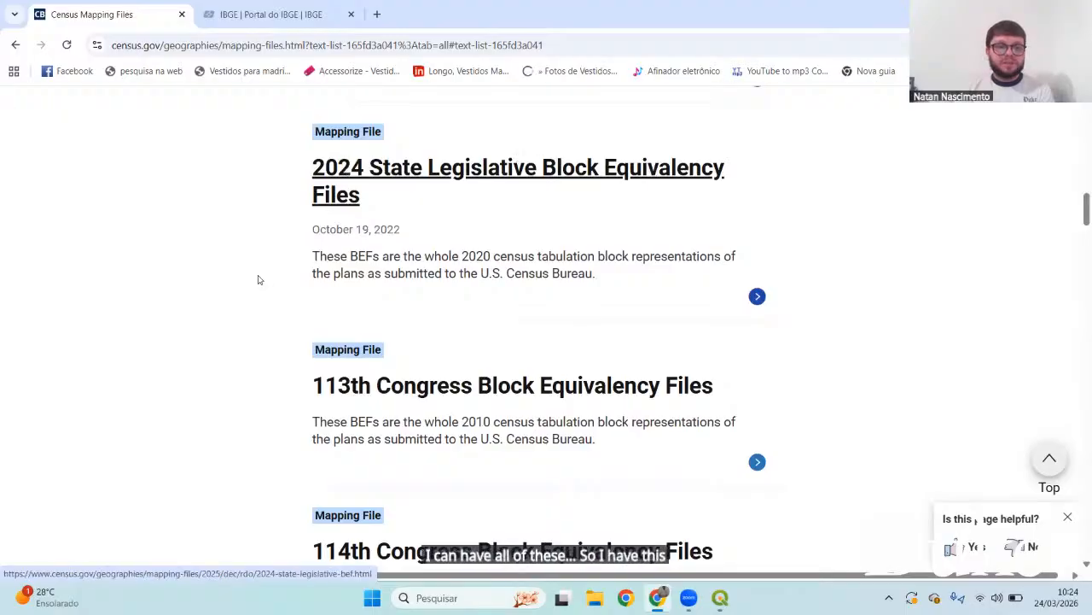
scroll(254, 282, down, 4)
scroll(253, 282, down, 7)
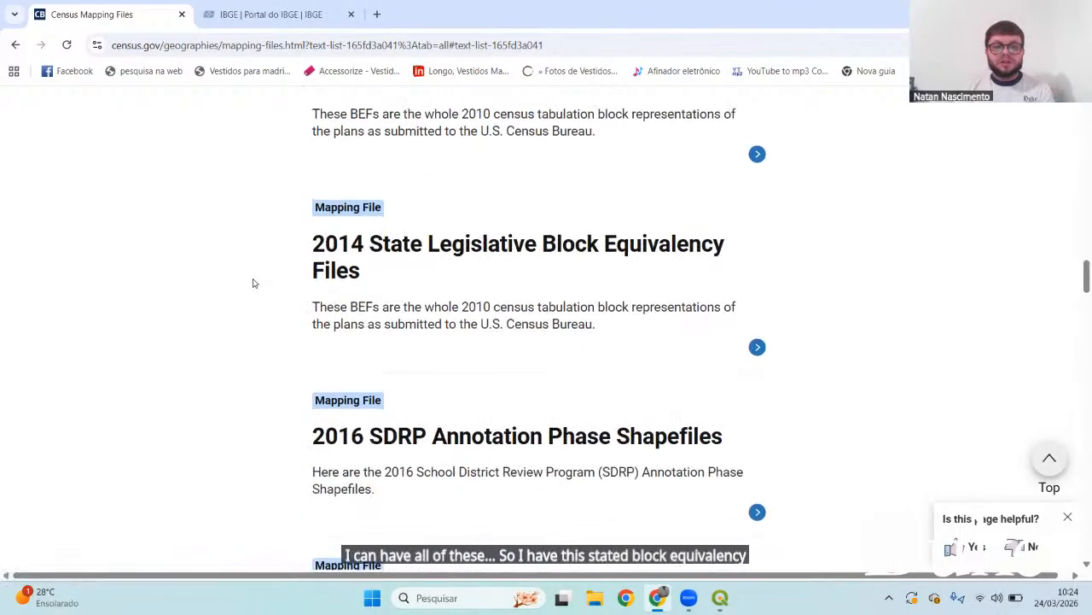
scroll(252, 283, down, 2)
scroll(252, 283, up, 1)
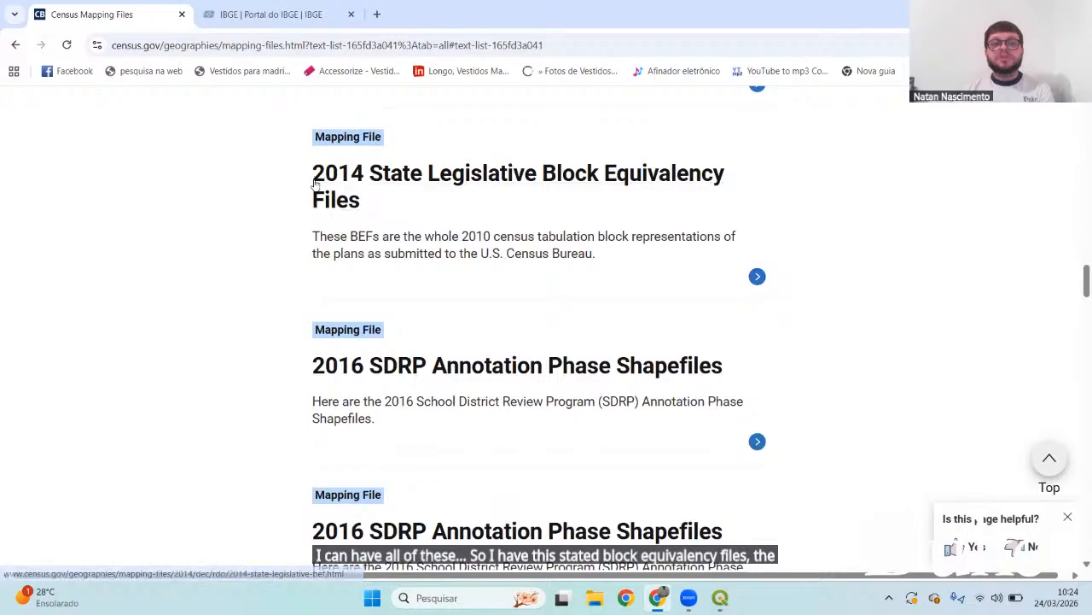
scroll(349, 361, down, 7)
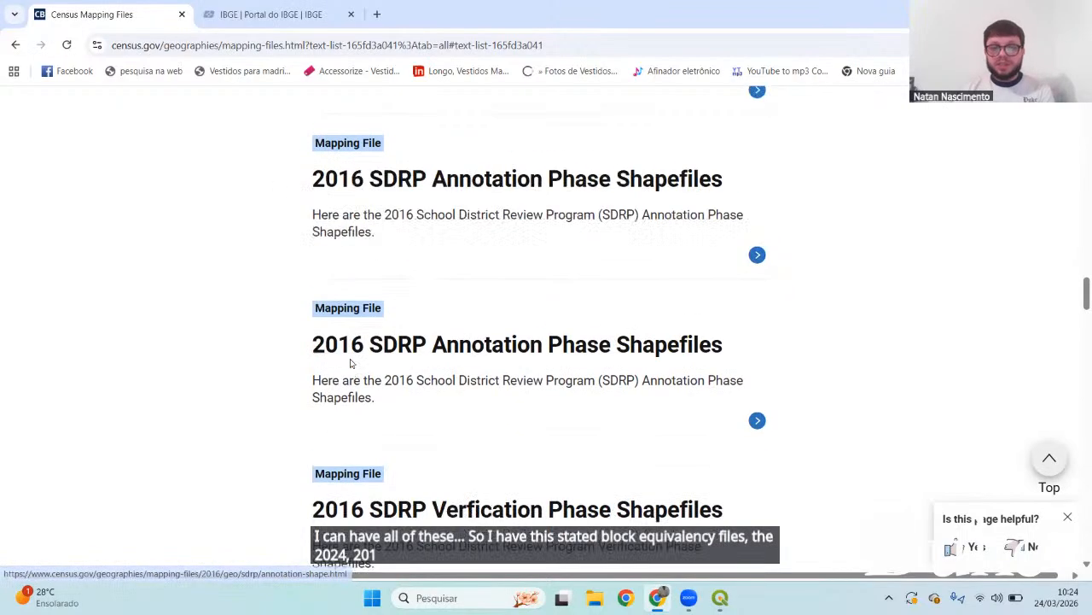
scroll(349, 361, down, 15)
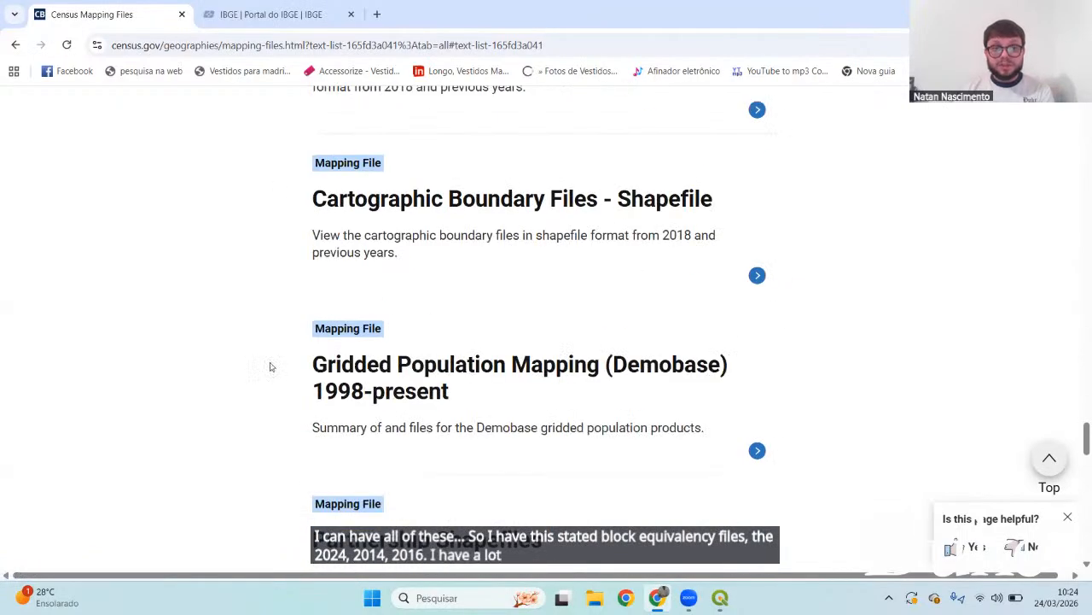
scroll(269, 367, up, 2)
scroll(269, 367, up, 1)
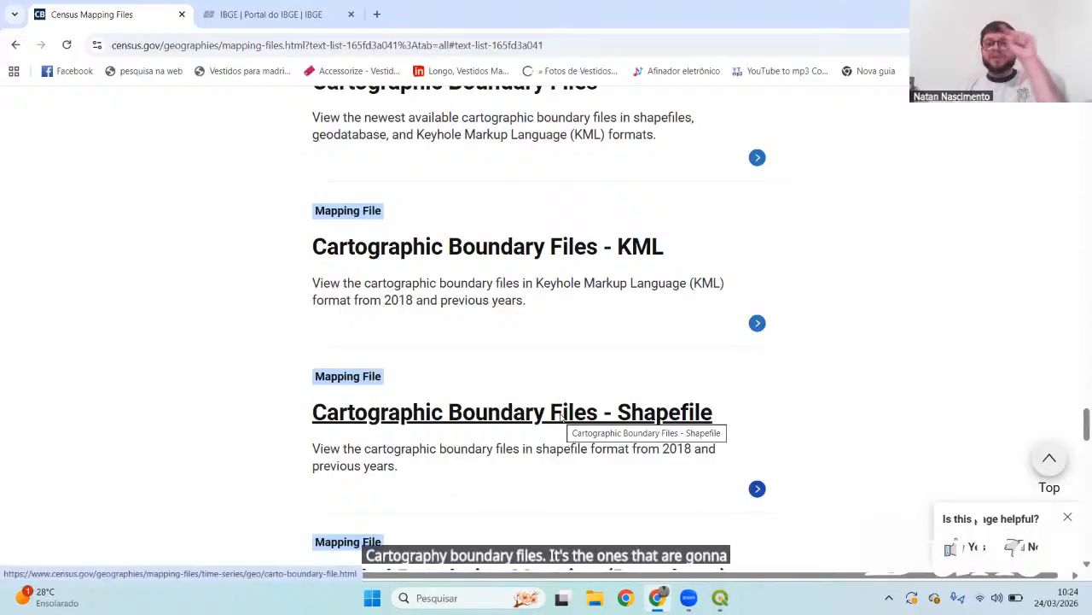
click(338, 417)
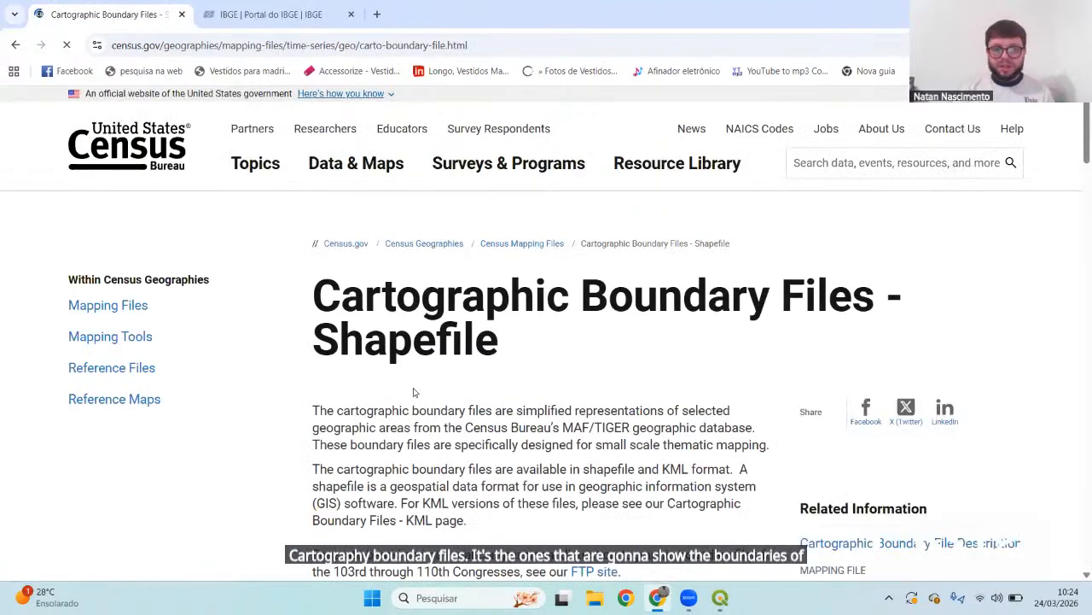
Look through the 2018 nation-based and state-based shapefiles offered on the Cartographic Boundary Files page
scroll(413, 392, down, 4)
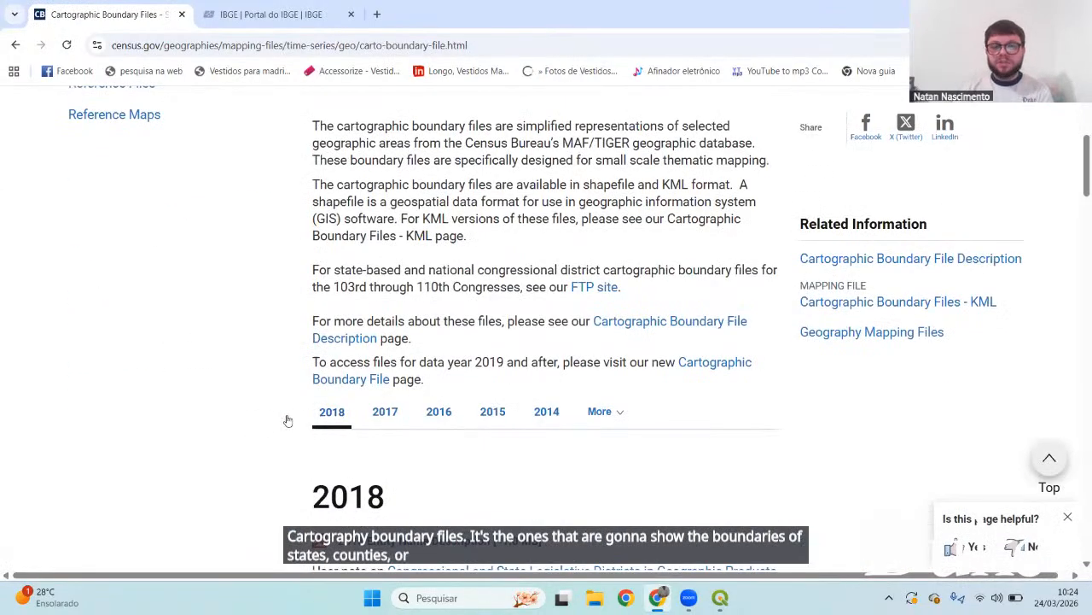
scroll(288, 420, down, 3)
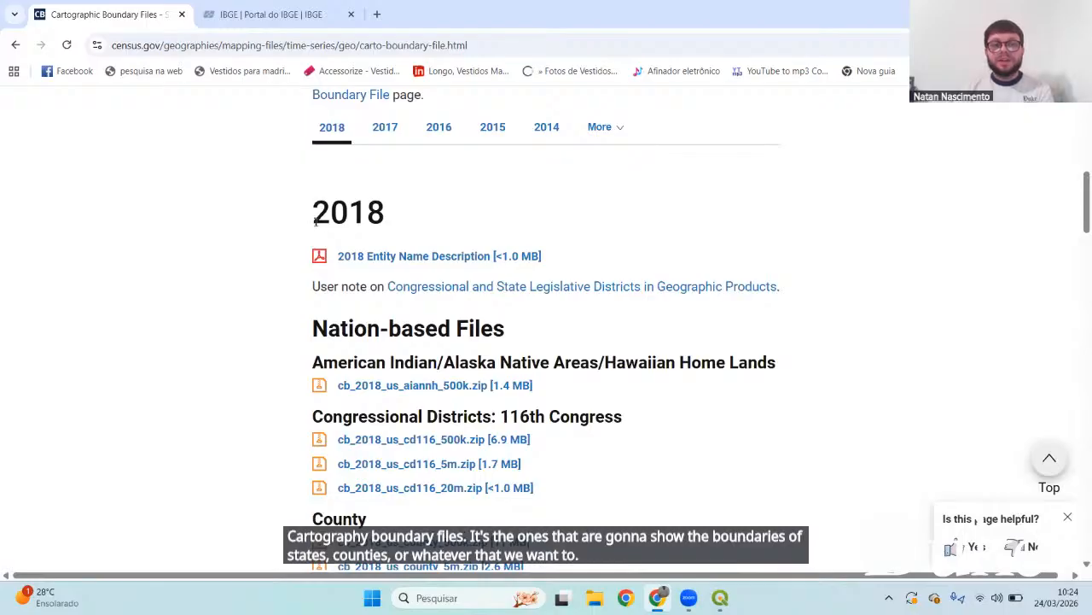
drag(315, 220, 397, 214)
click(169, 245)
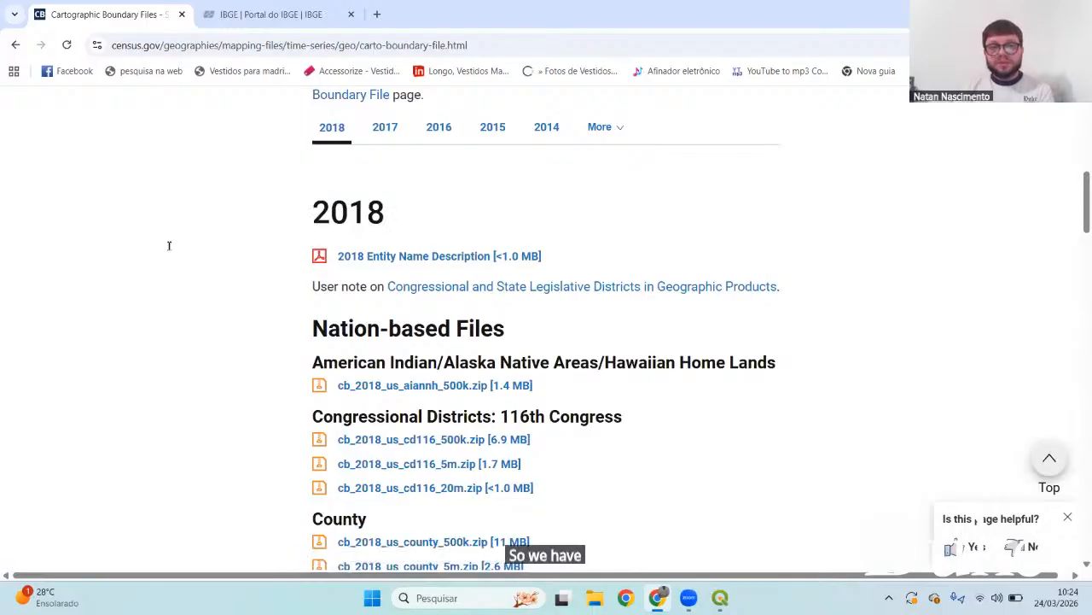
scroll(169, 245, down, 1)
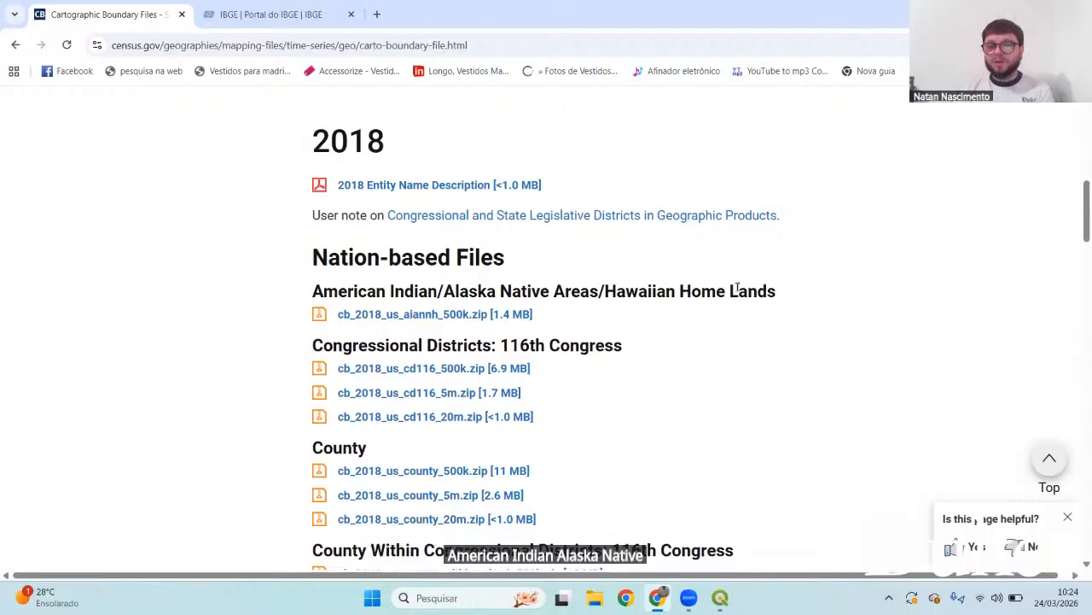
scroll(603, 322, down, 2)
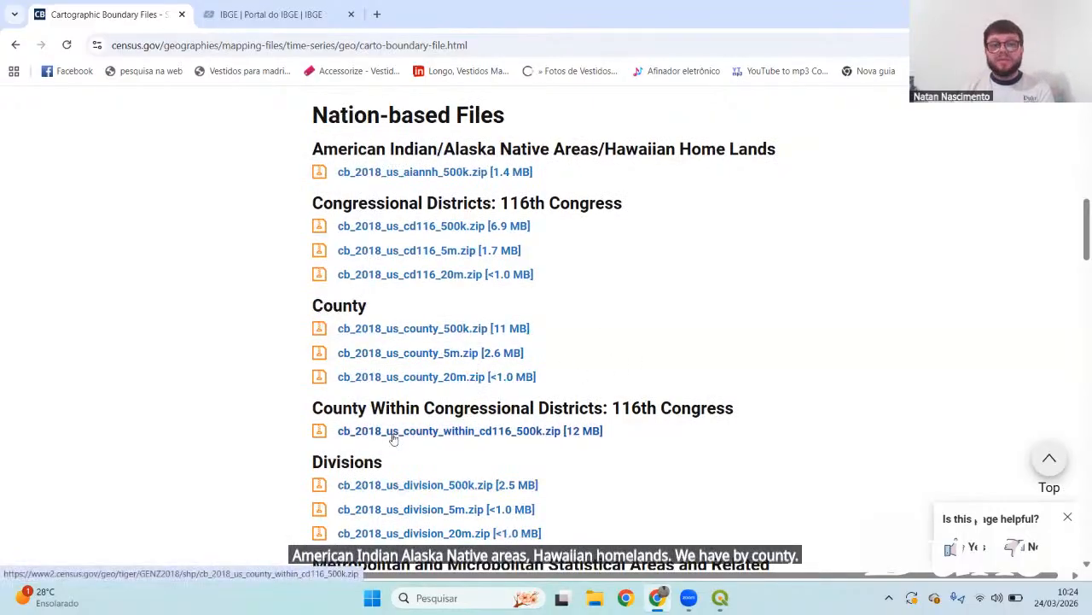
scroll(669, 407, down, 3)
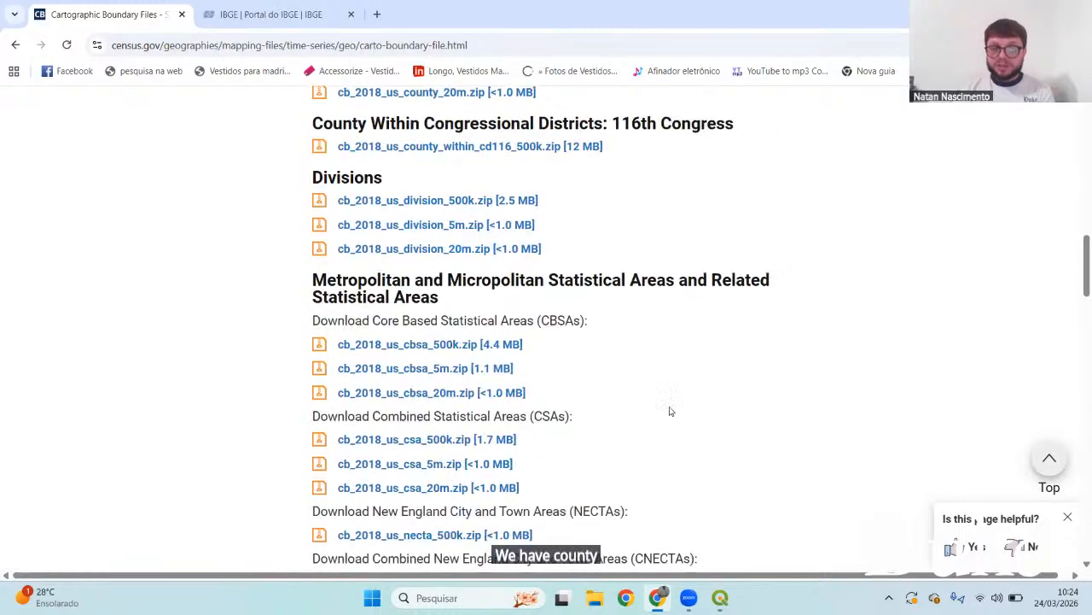
scroll(624, 369, down, 5)
scroll(624, 369, down, 4)
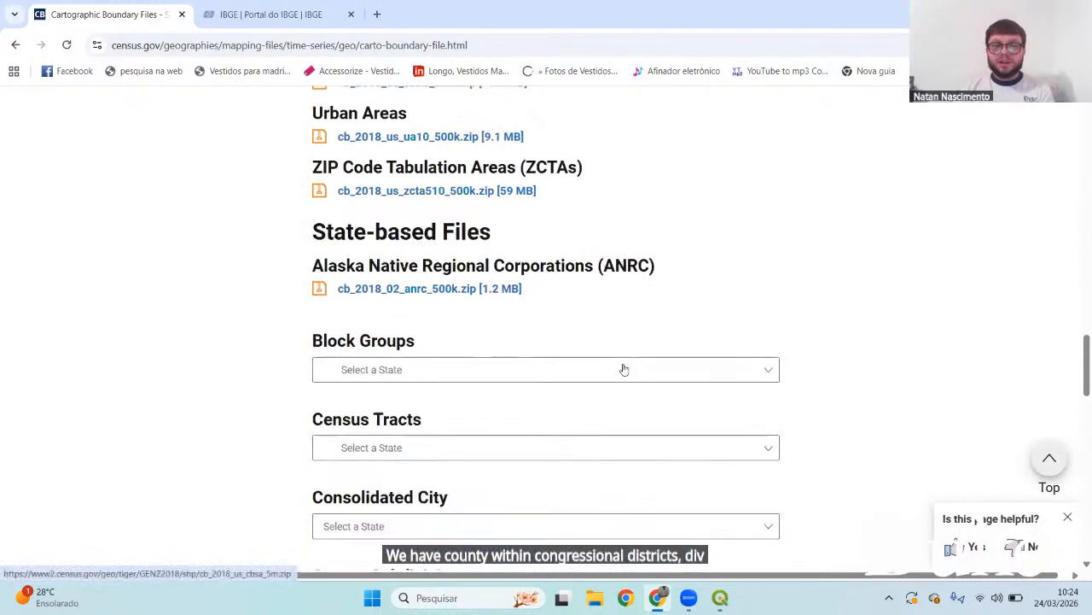
Download cb_2018_us_state_500k.zip from the States section of the 2018 files into the Downloads folder
scroll(624, 370, up, 4)
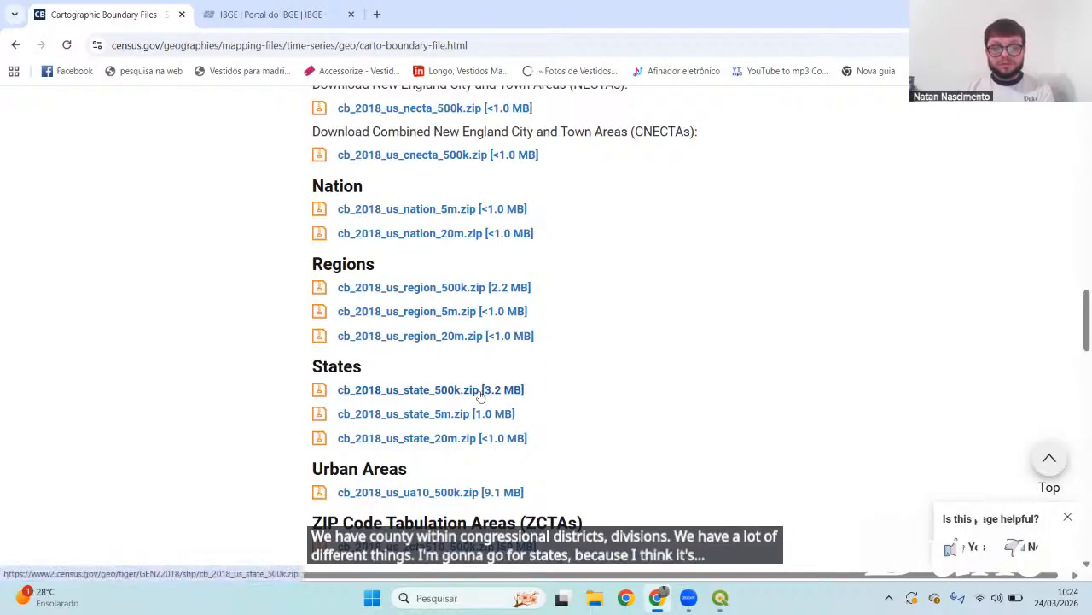
click(517, 390)
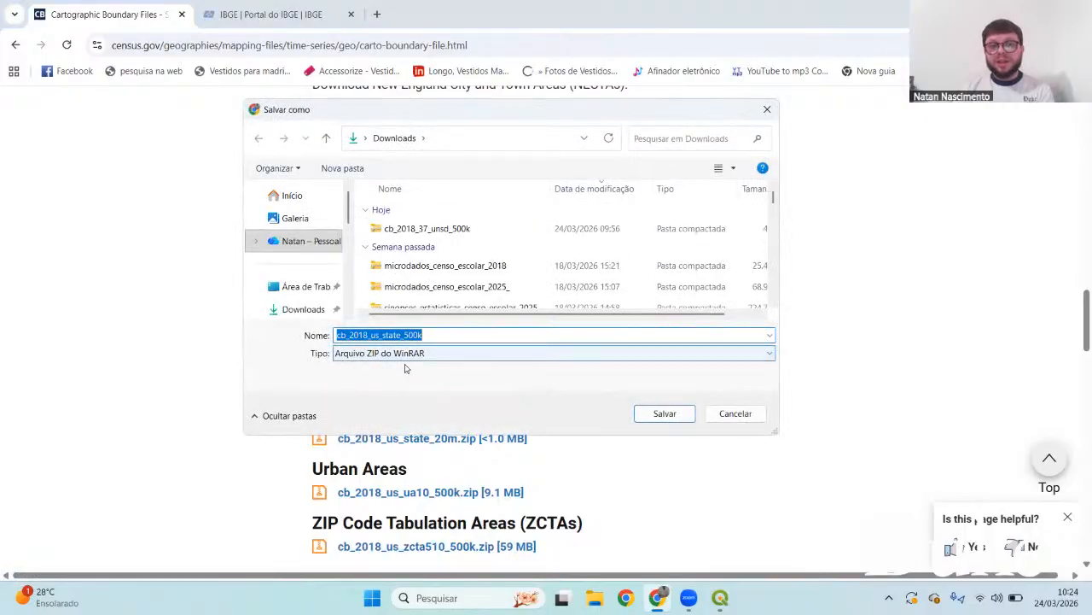
click(672, 417)
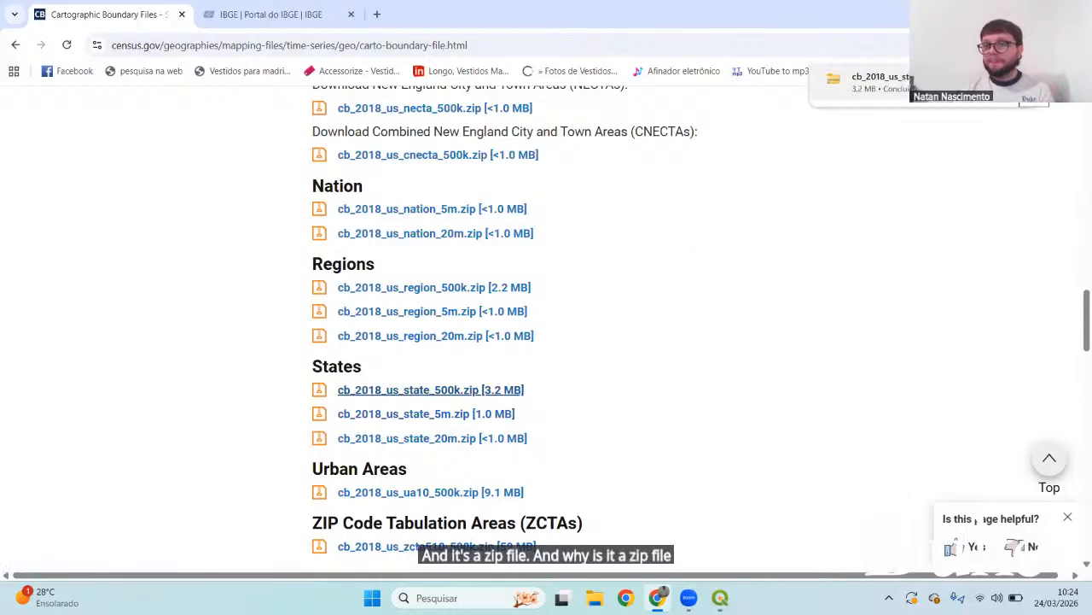
Open the downloaded cb_2018_us_state_500k archive, revisit the Census download page in Chrome and return to the archive in File Explorer
click(926, 81)
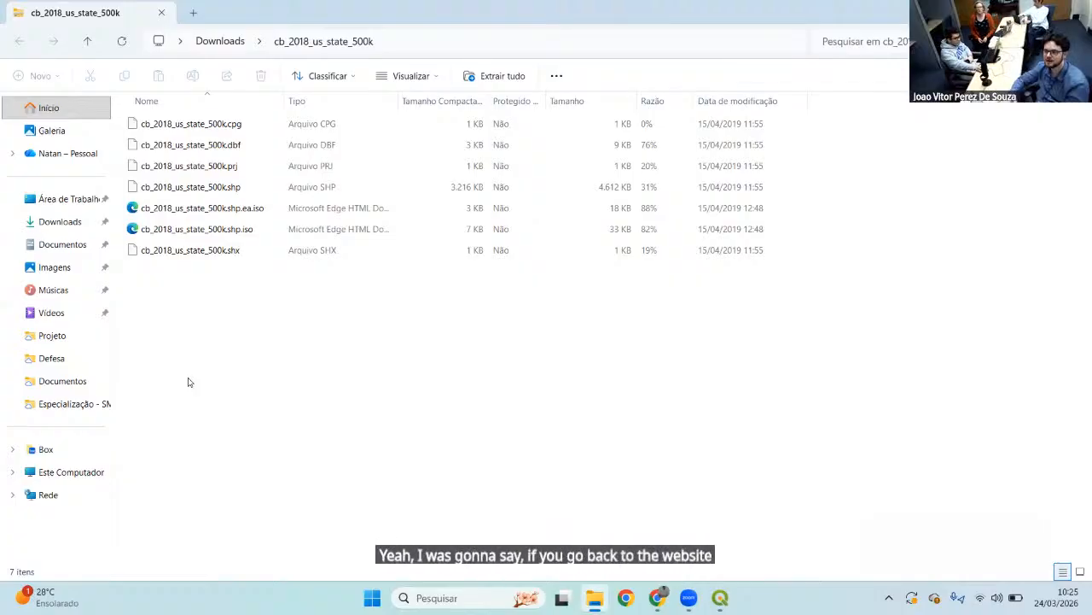
key(alt+Tab)
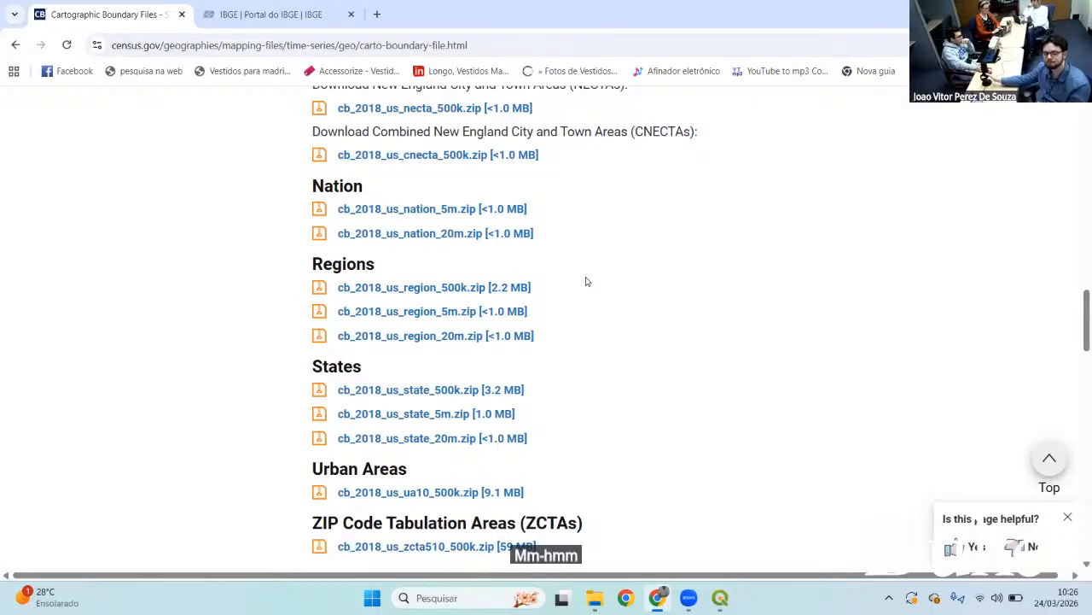
click(595, 597)
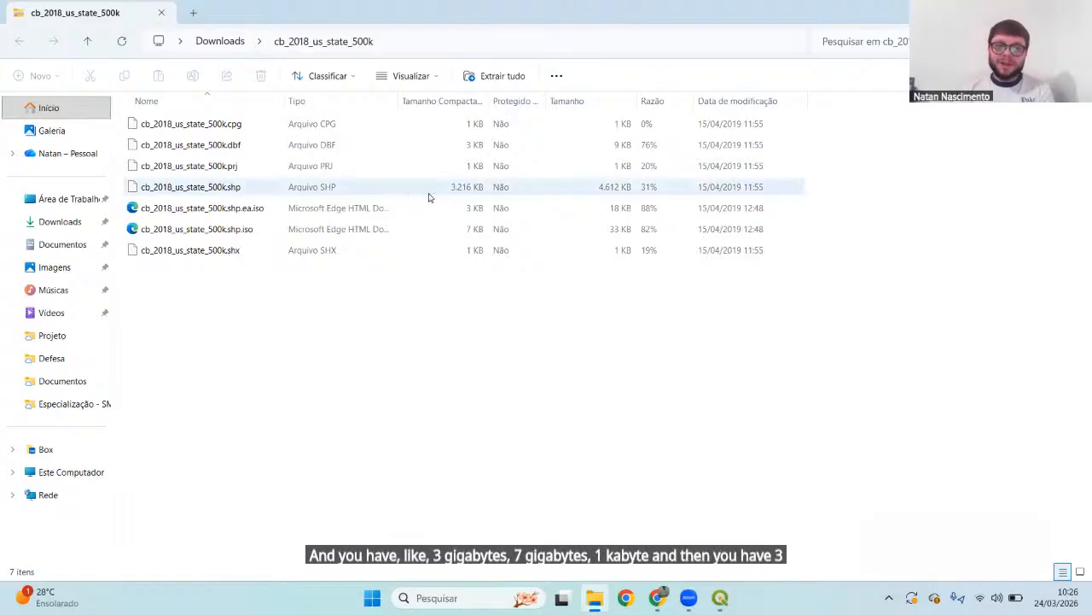
Extract all files of the archive to a Downloads subfolder named US_States and close both File Explorer windows
click(386, 188)
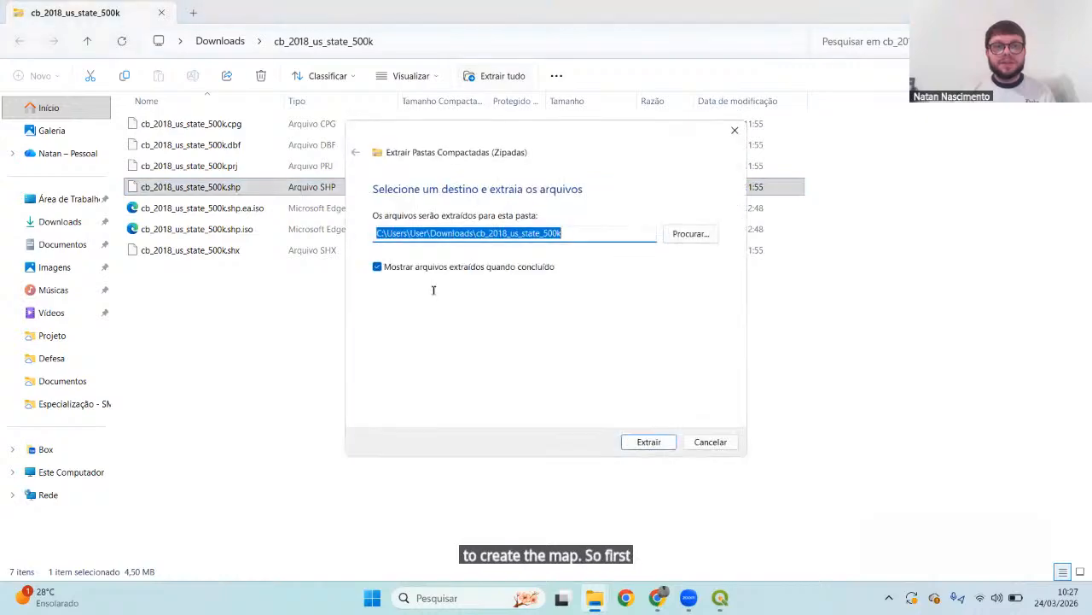
click(582, 229)
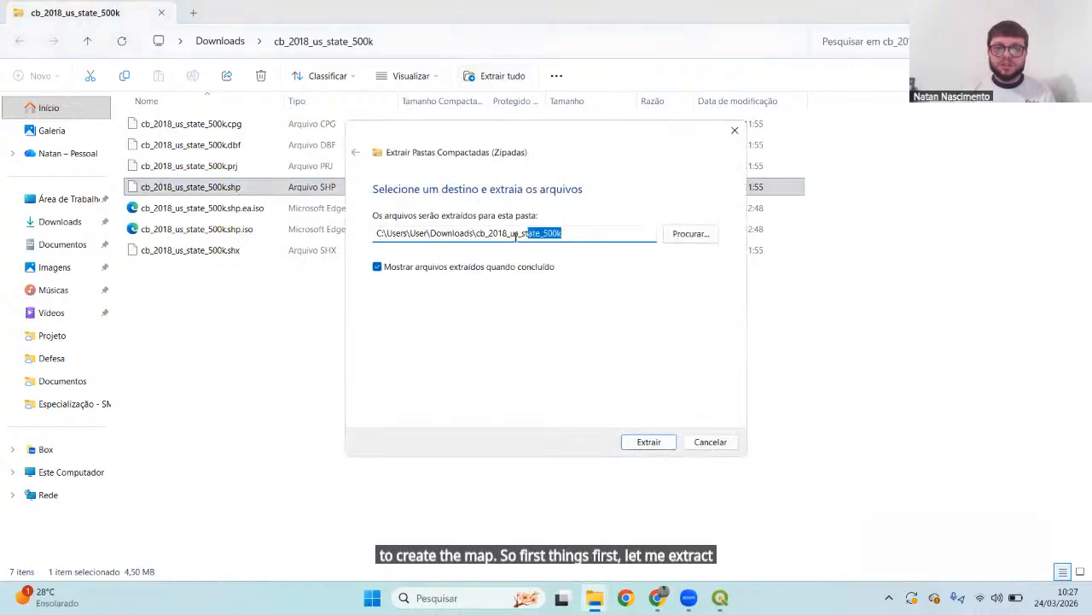
drag(516, 236, 476, 234)
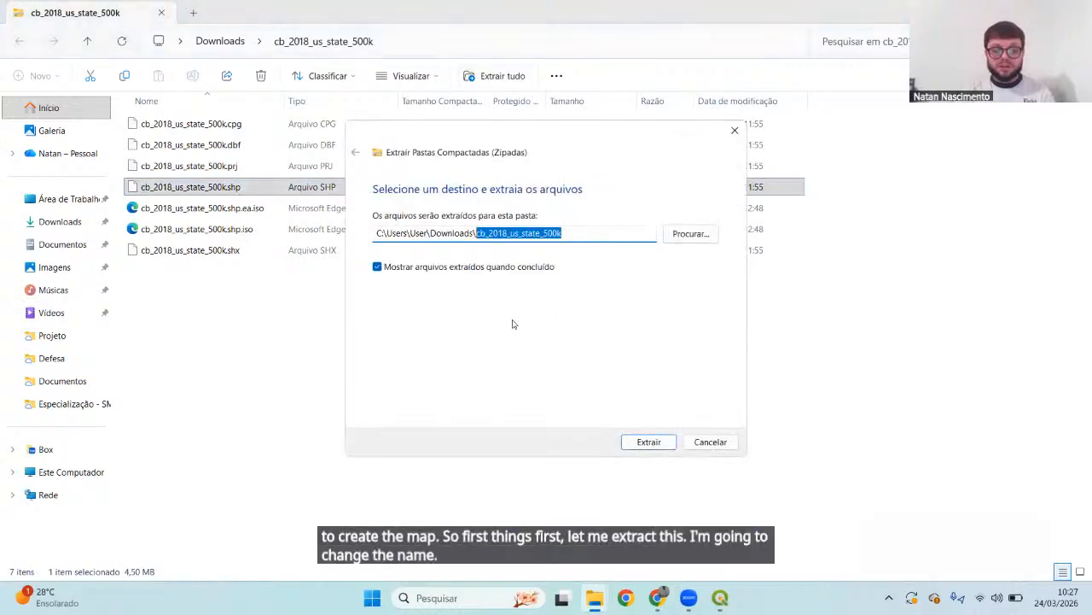
text(US)
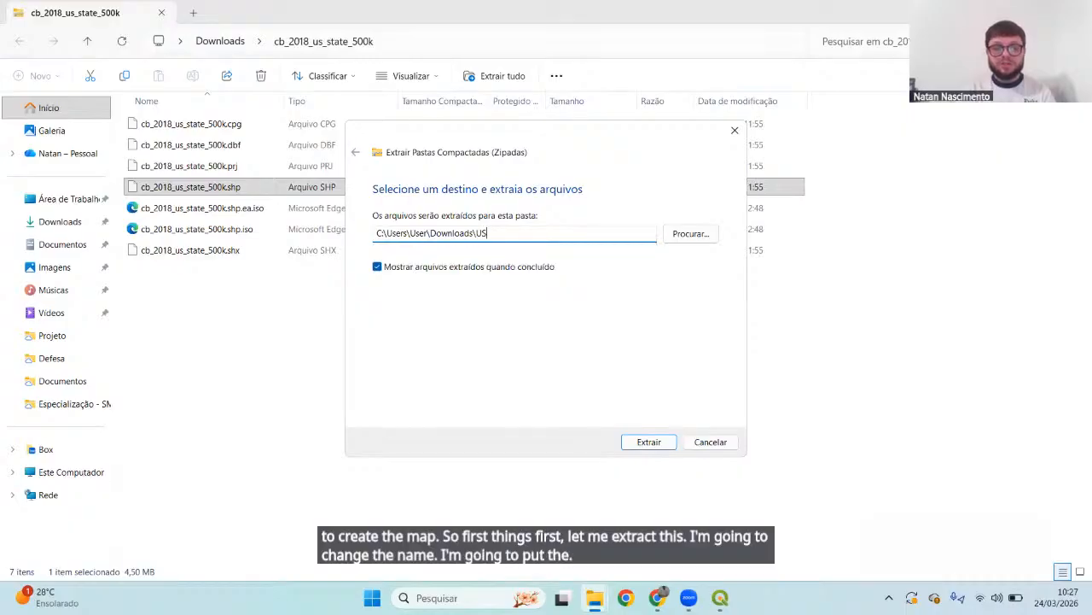
text(_States)
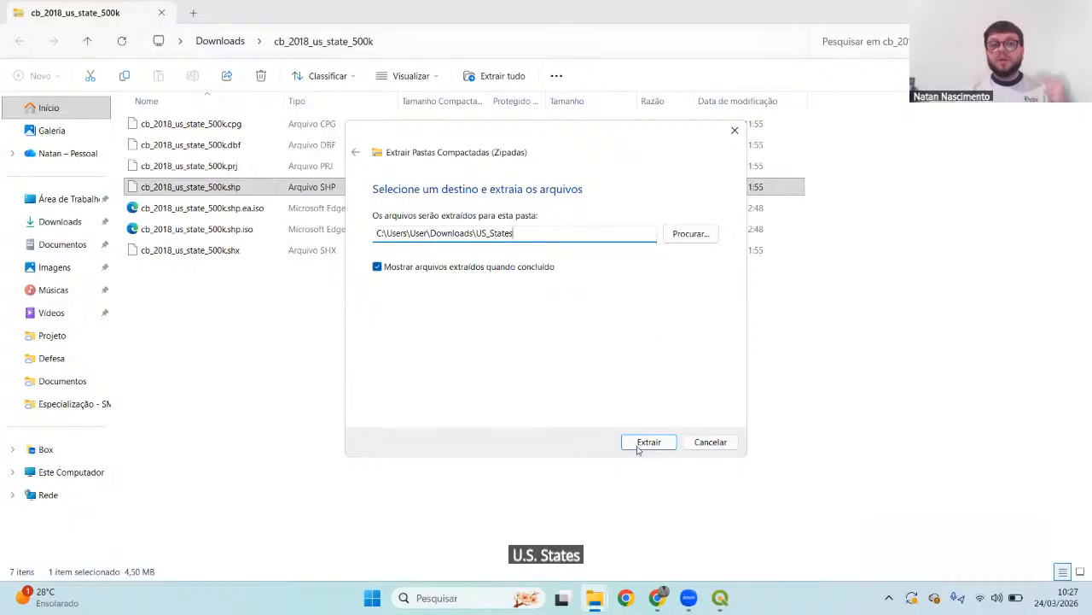
click(641, 445)
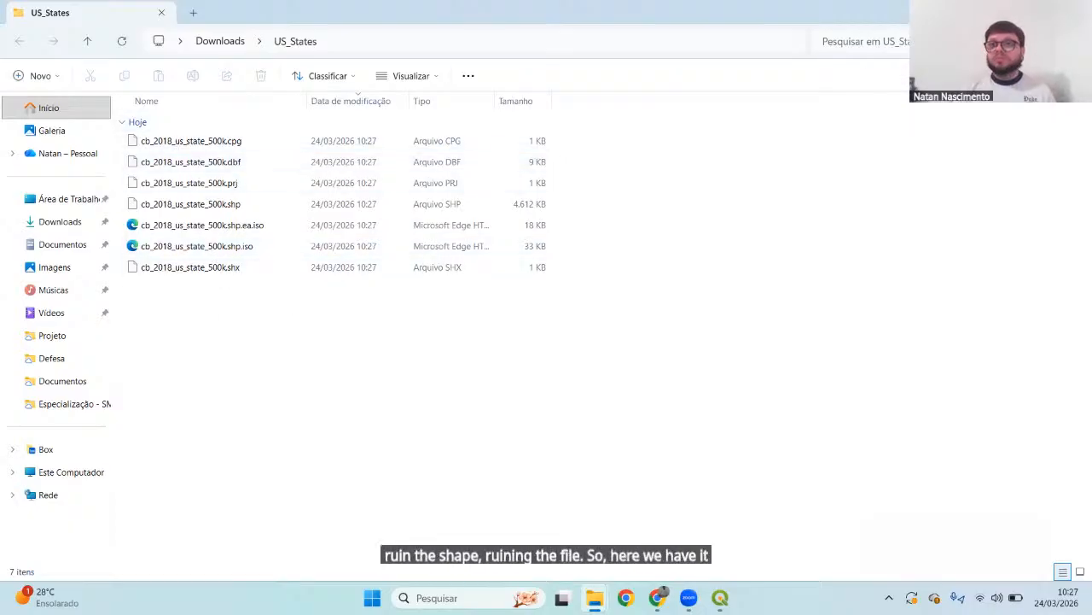
click(1076, 12)
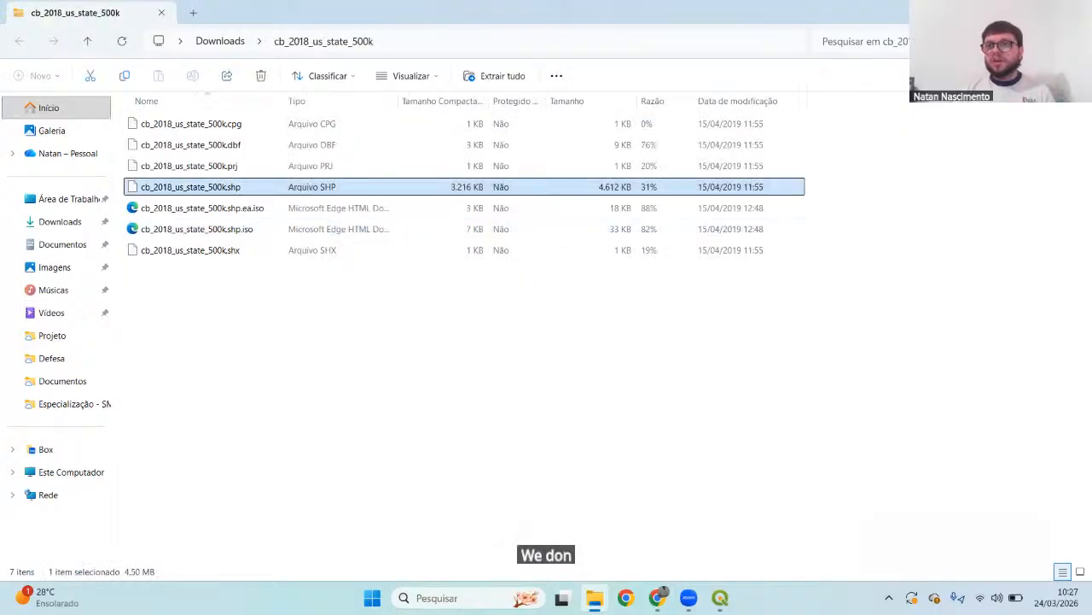
click(1076, 12)
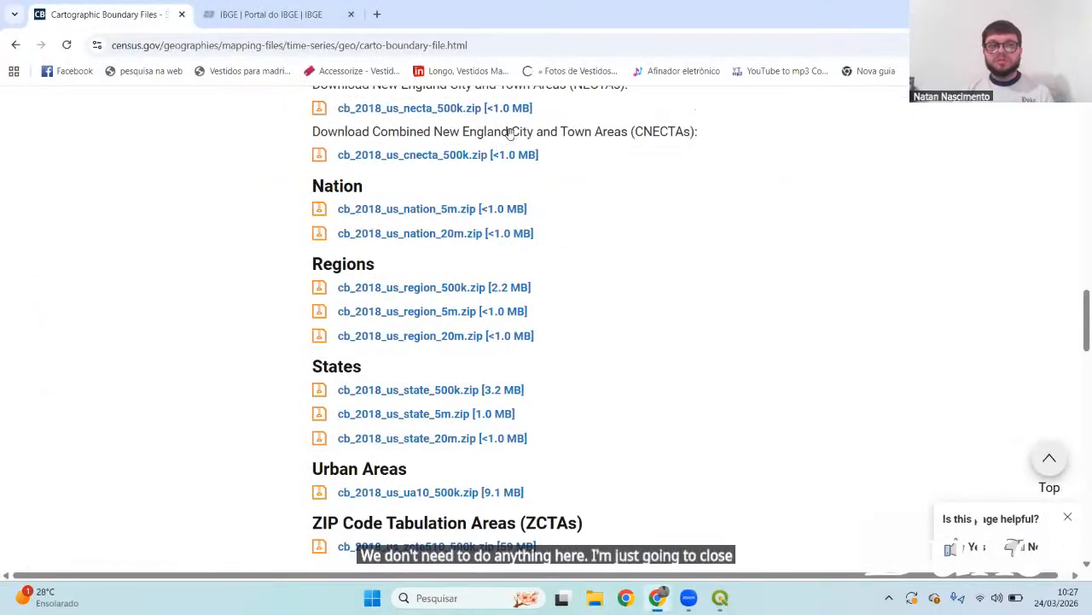
Switch to QGIS and add cb_2018_us_state_500k.shp from the US_States folder in Downloads as a vector layer with default options
key(alt+Tab)
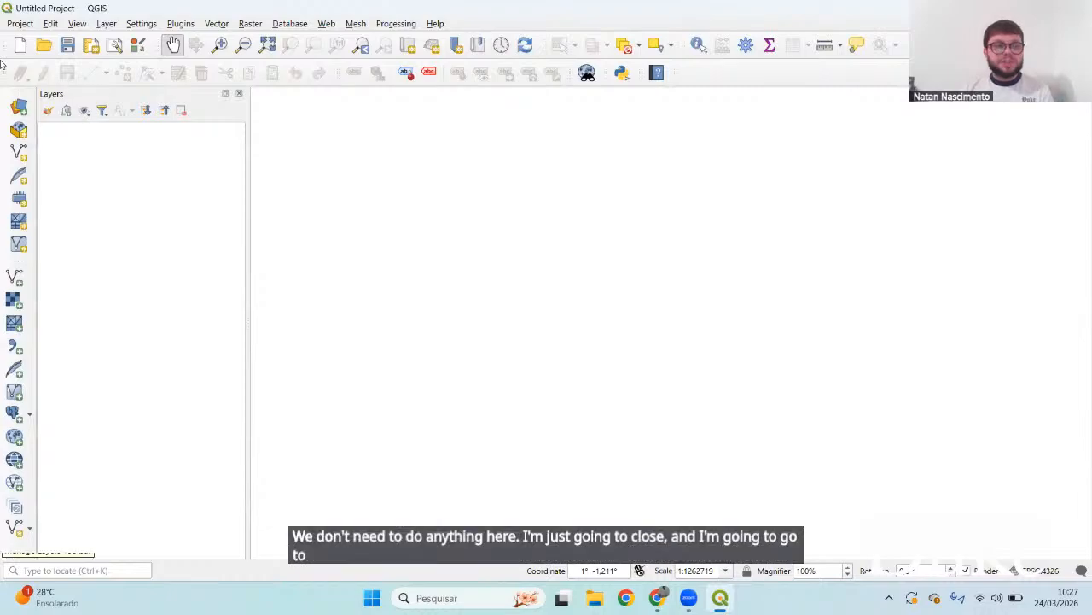
click(15, 280)
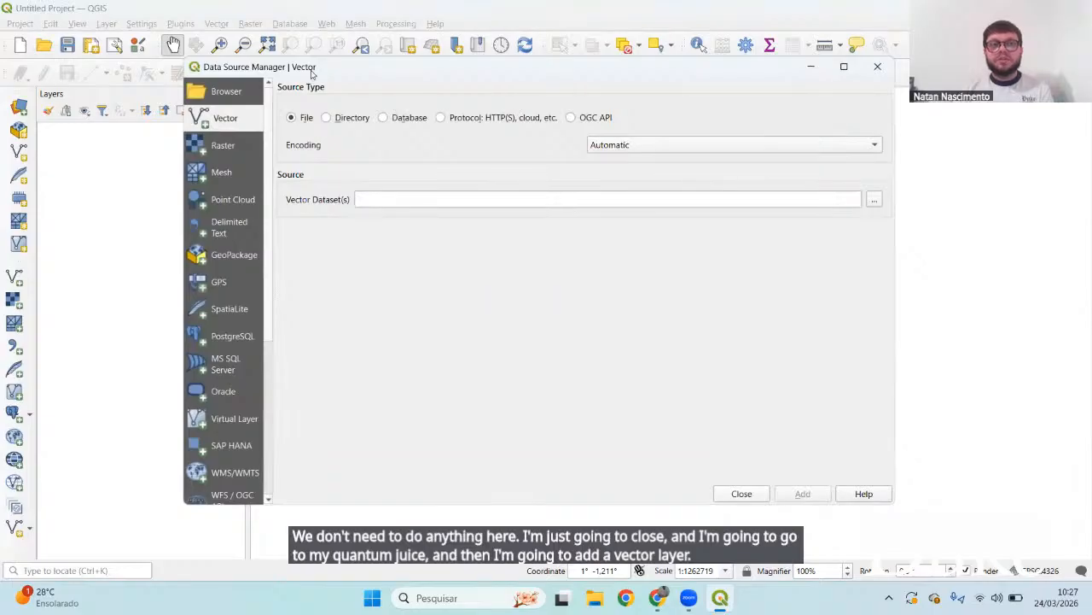
drag(312, 74, 233, 72)
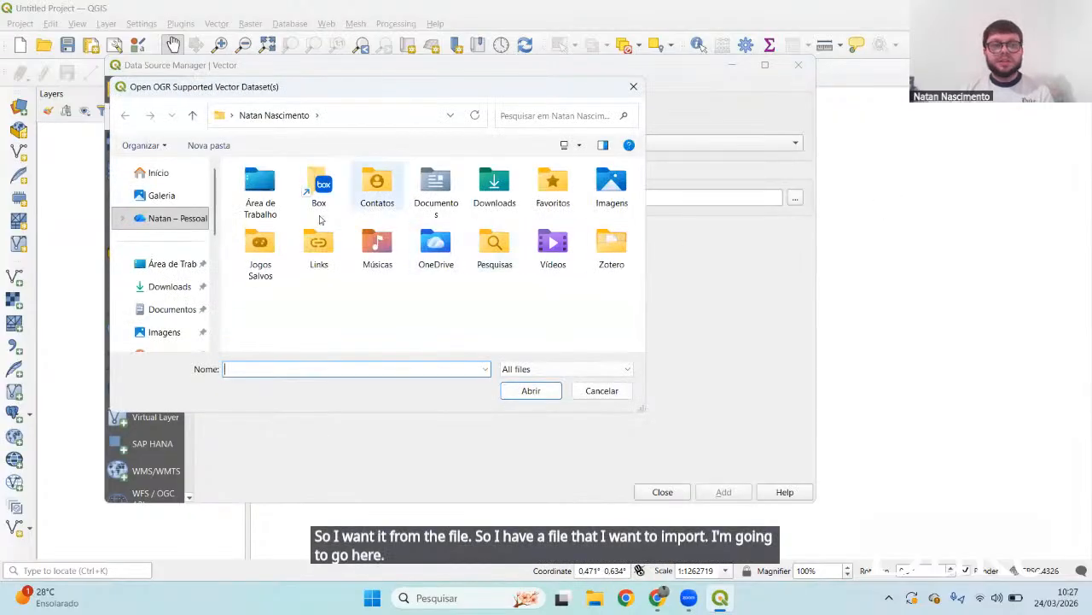
double_click(494, 188)
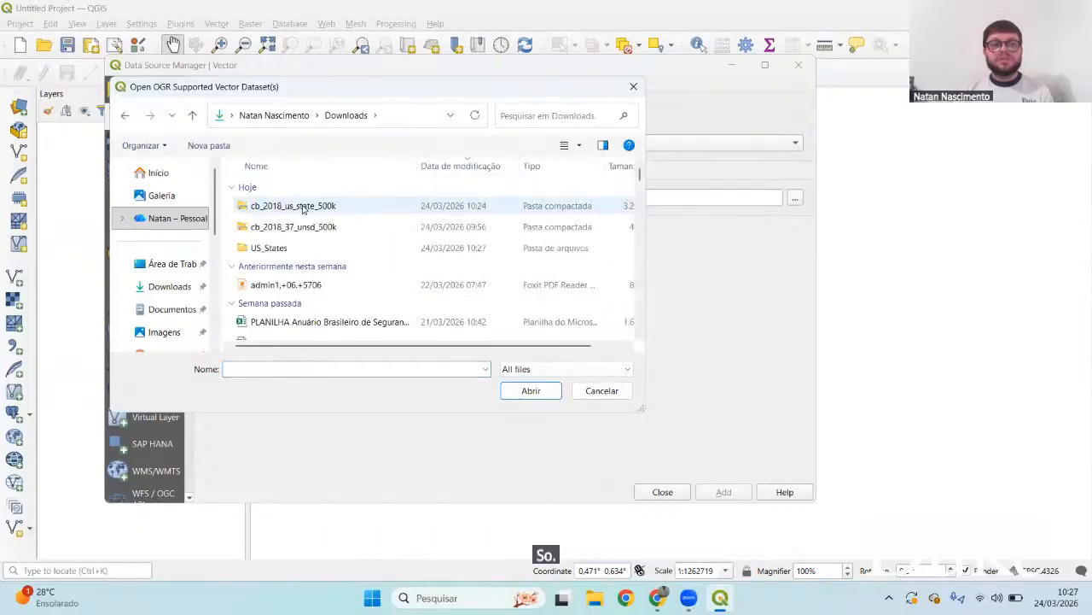
double_click(358, 247)
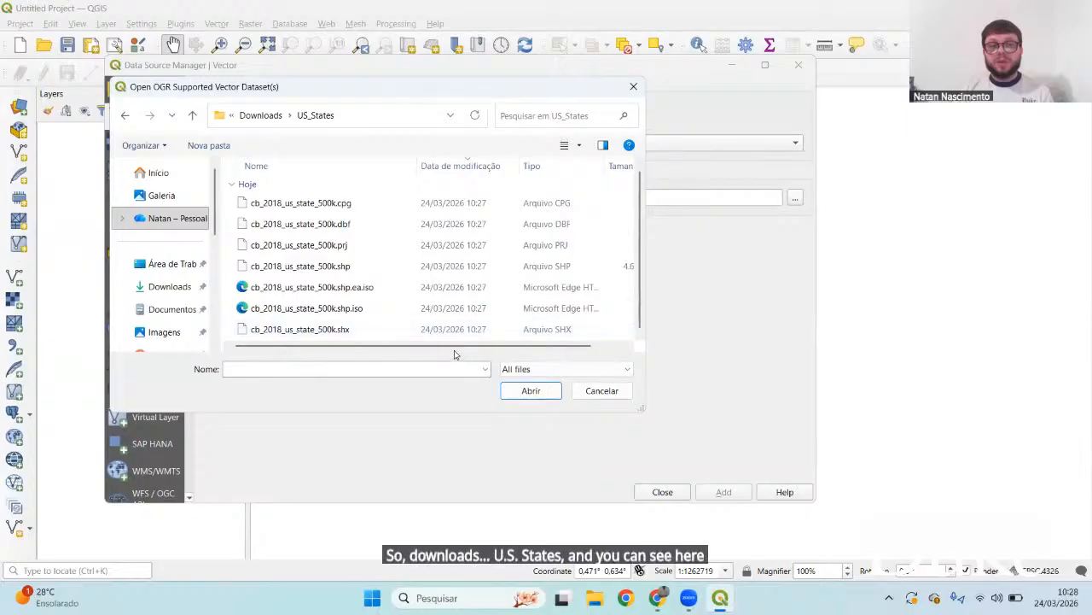
double_click(369, 268)
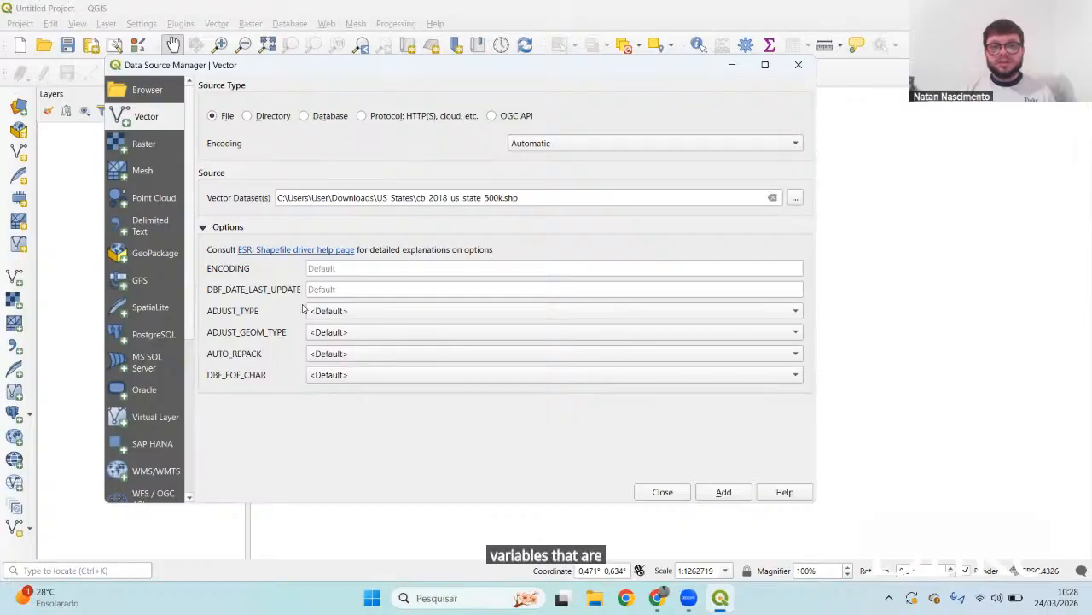
click(724, 492)
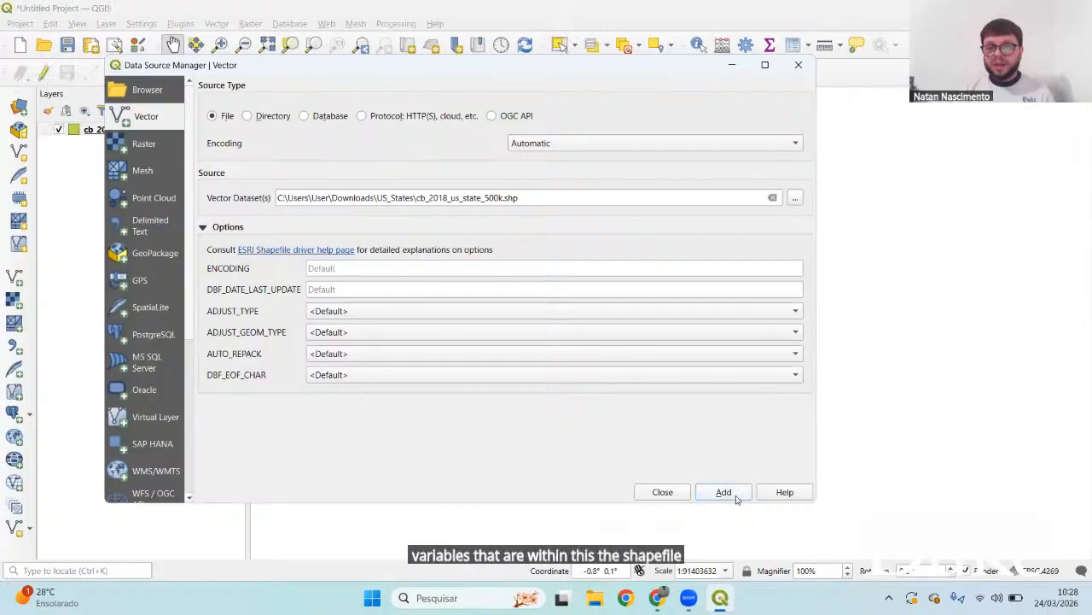
Close the Data Source Manager and examine the loaded states layer on the map, including Alaska, Hawaii and the contiguous states
click(664, 492)
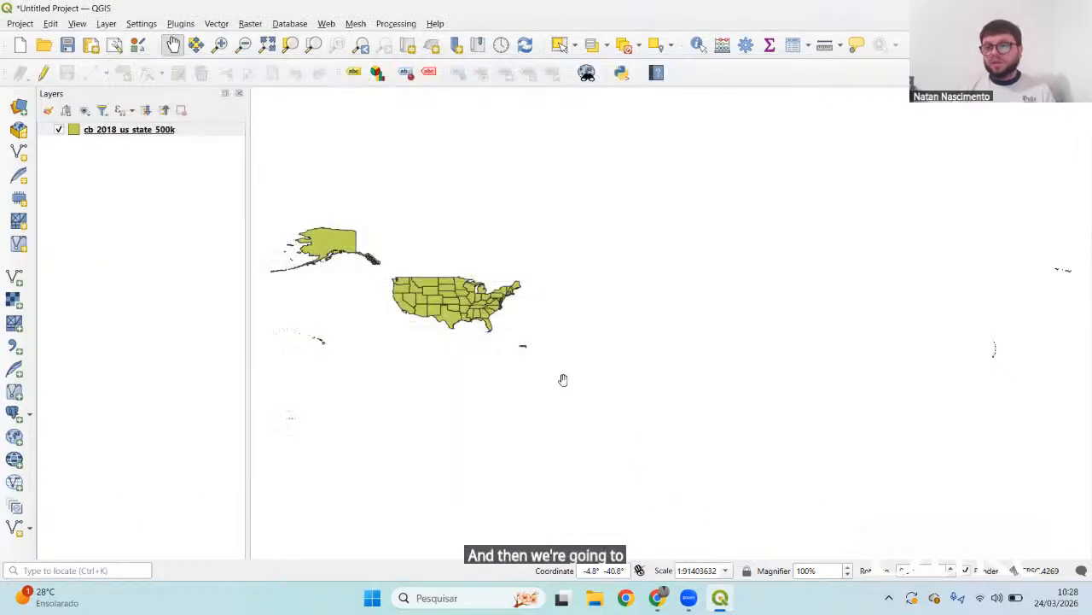
drag(379, 306, 673, 331)
scroll(569, 311, up, 1)
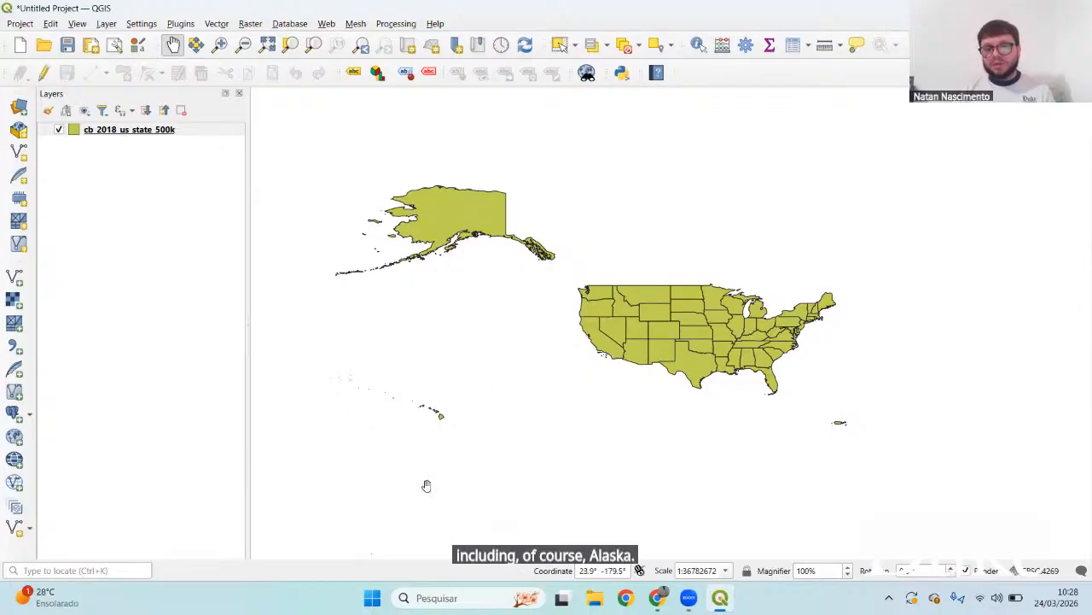
drag(800, 394, 674, 327)
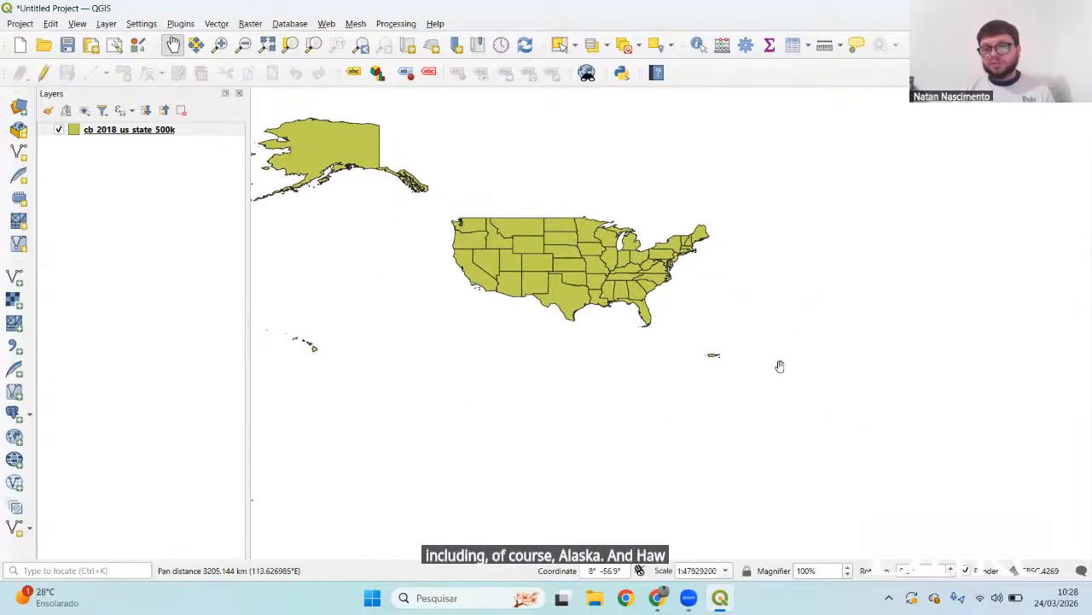
scroll(728, 345, up, 3)
scroll(656, 390, down, 3)
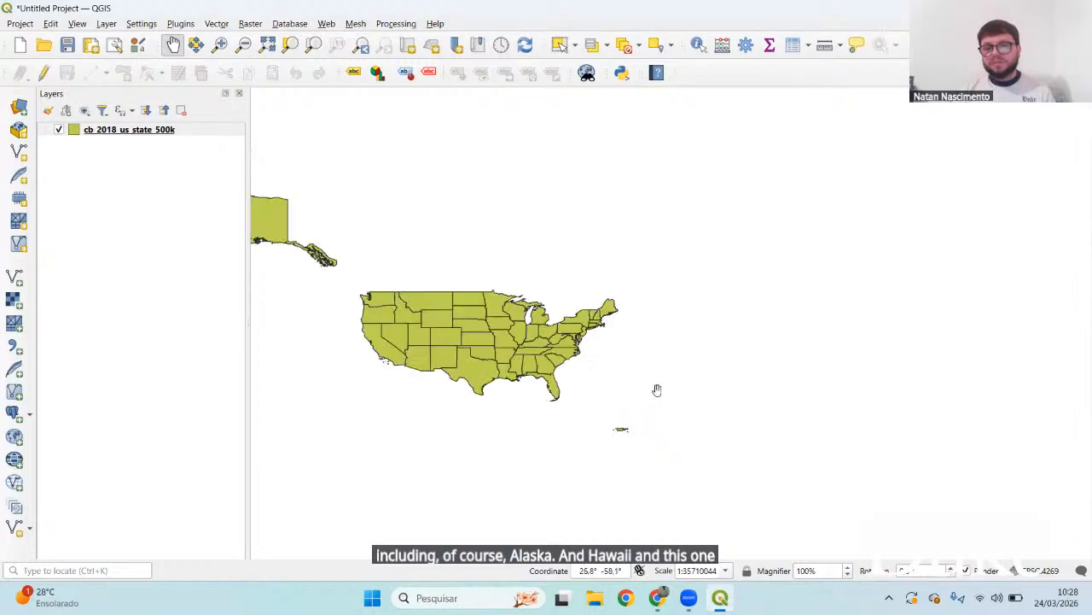
drag(547, 363, 741, 344)
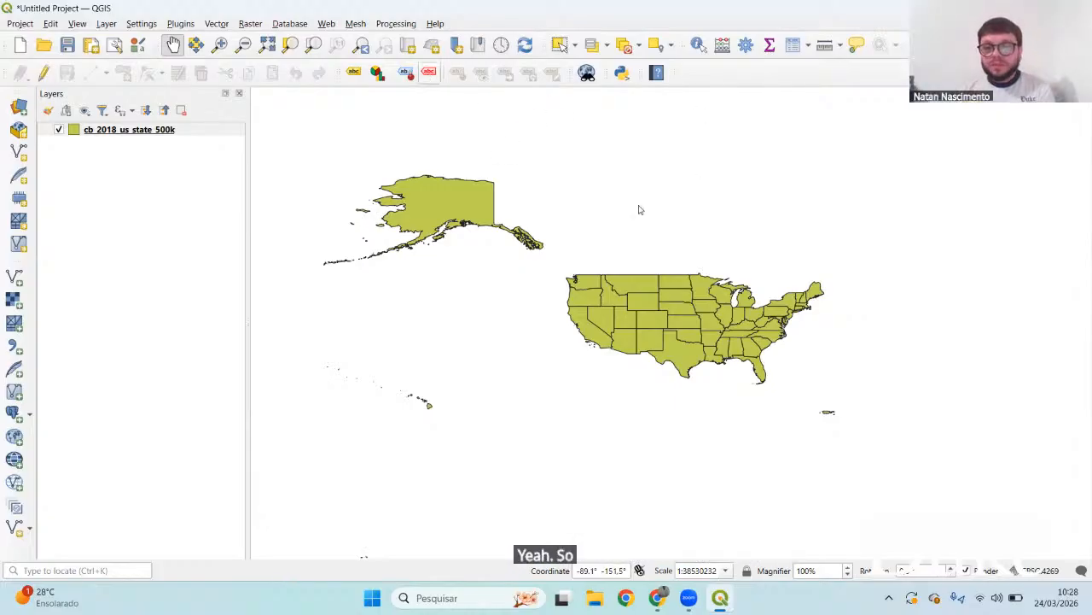
drag(639, 209, 639, 215)
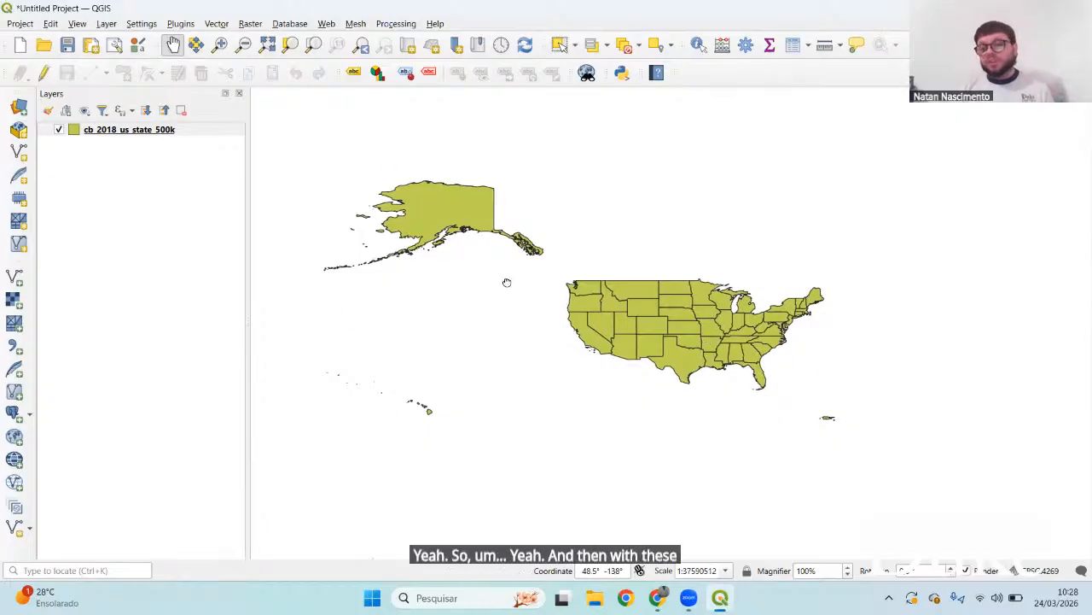
Open the attribute table of the cb_2018_us_state_500k layer and look through its state records
click(138, 133)
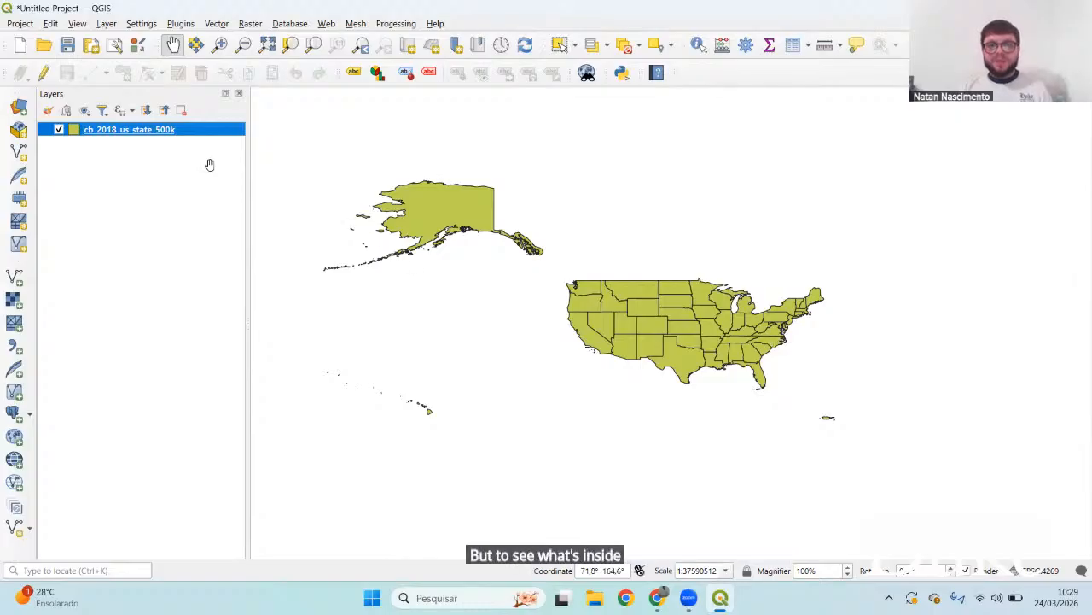
click(790, 47)
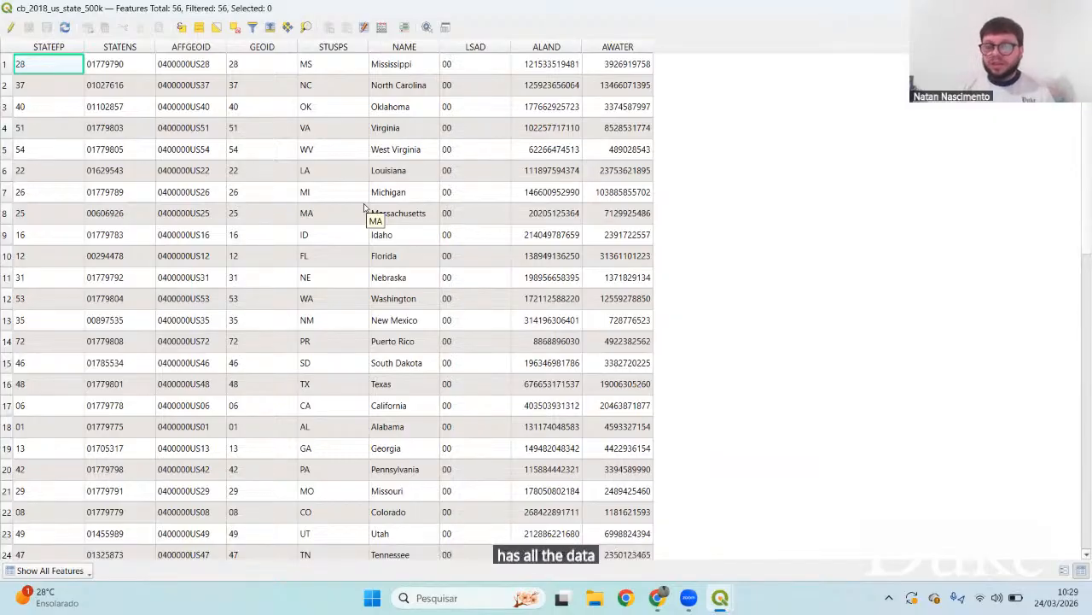
scroll(363, 207, down, 10)
scroll(364, 207, up, 7)
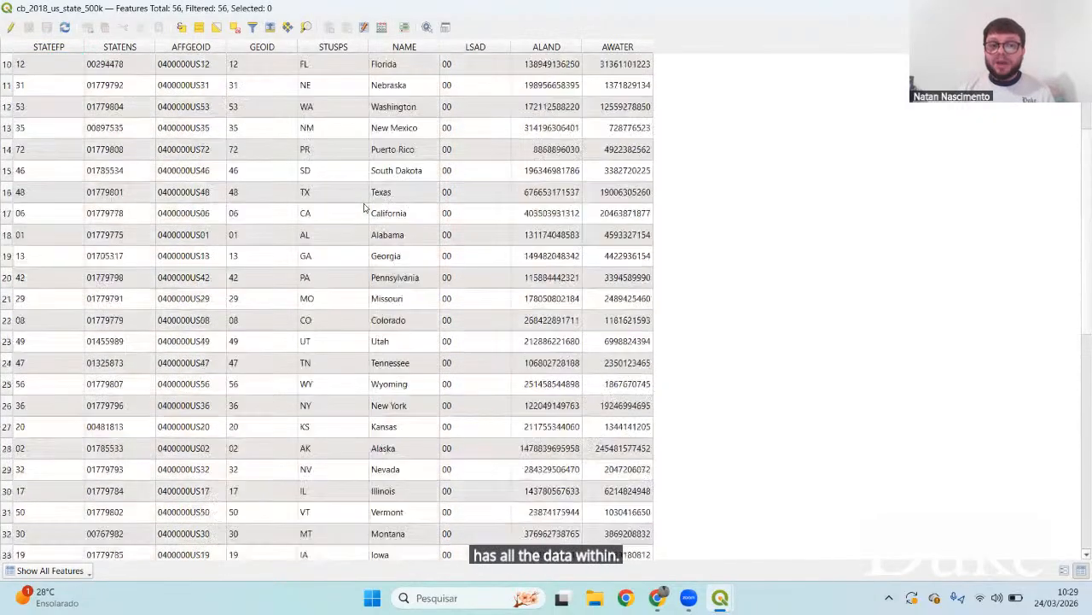
scroll(47, 80, up, 3)
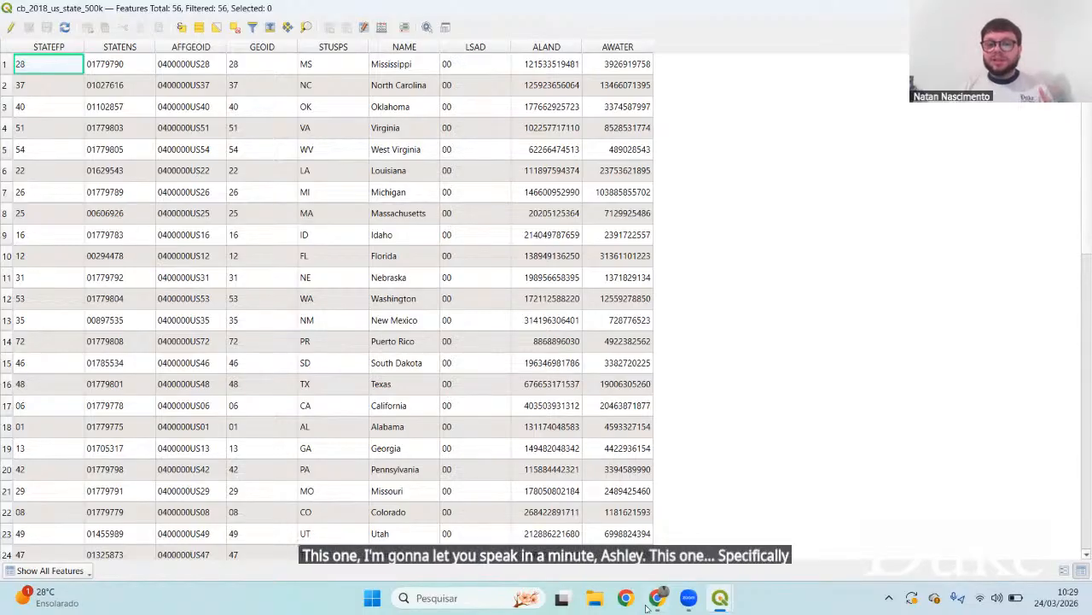
Switch to File Explorer, open the US_States folder in Downloads and select cb_2018_us_state_500k.dbf
click(596, 598)
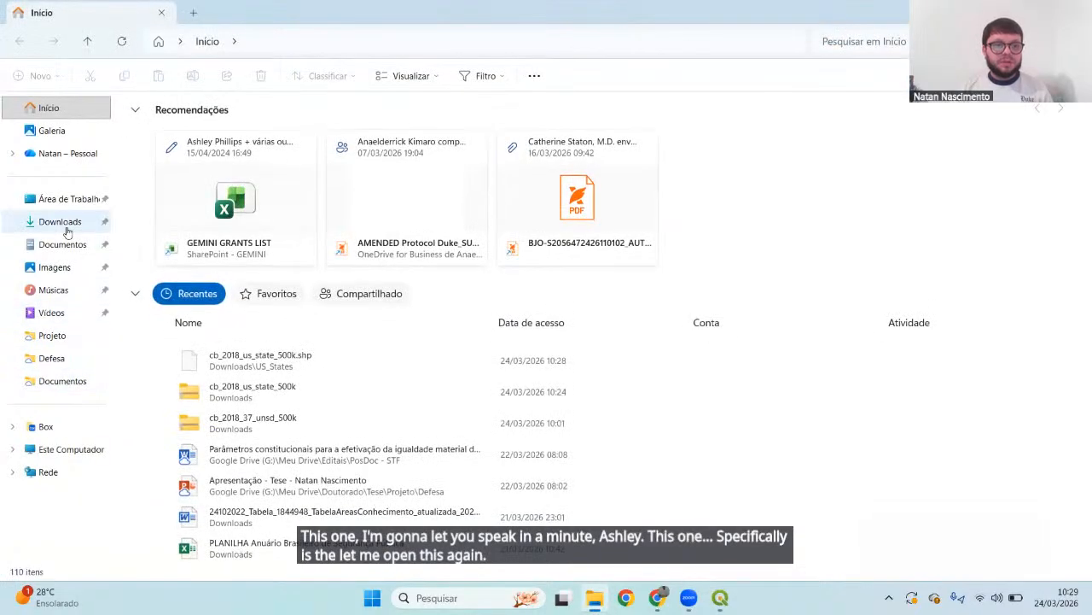
click(66, 229)
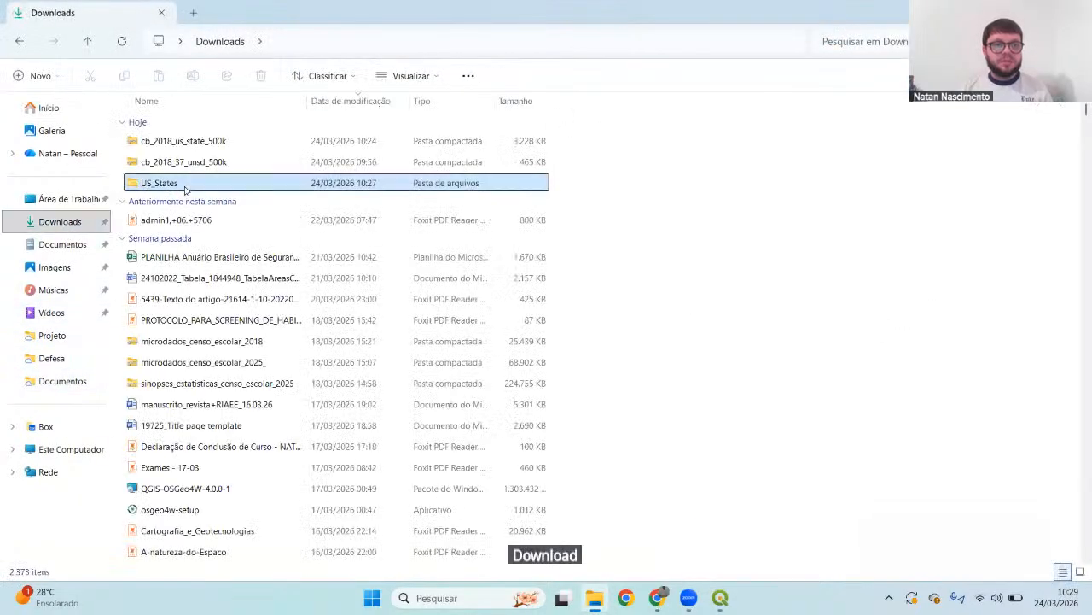
double_click(184, 185)
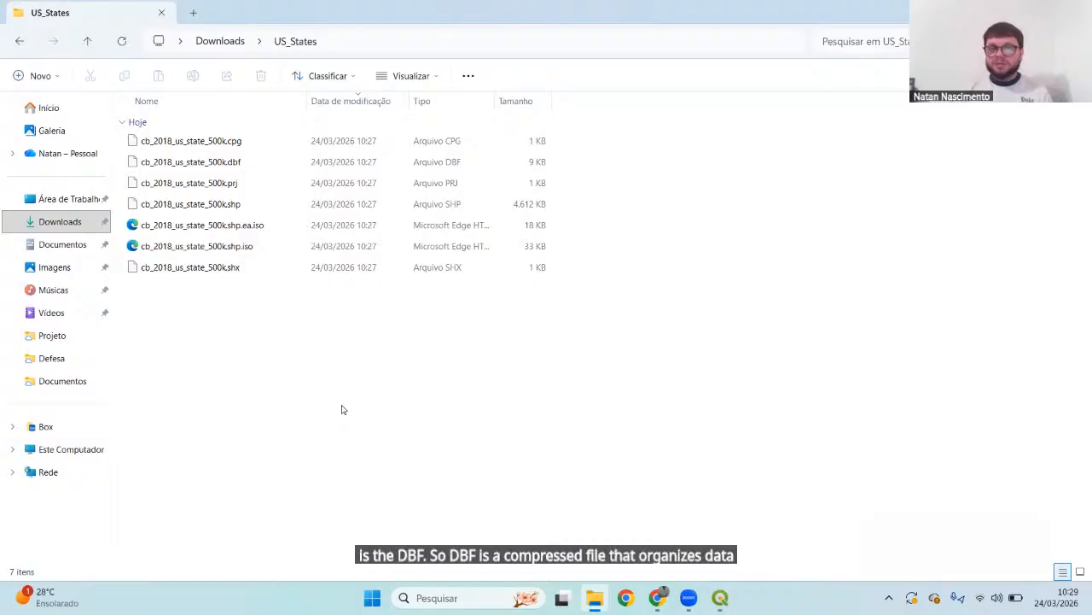
click(244, 162)
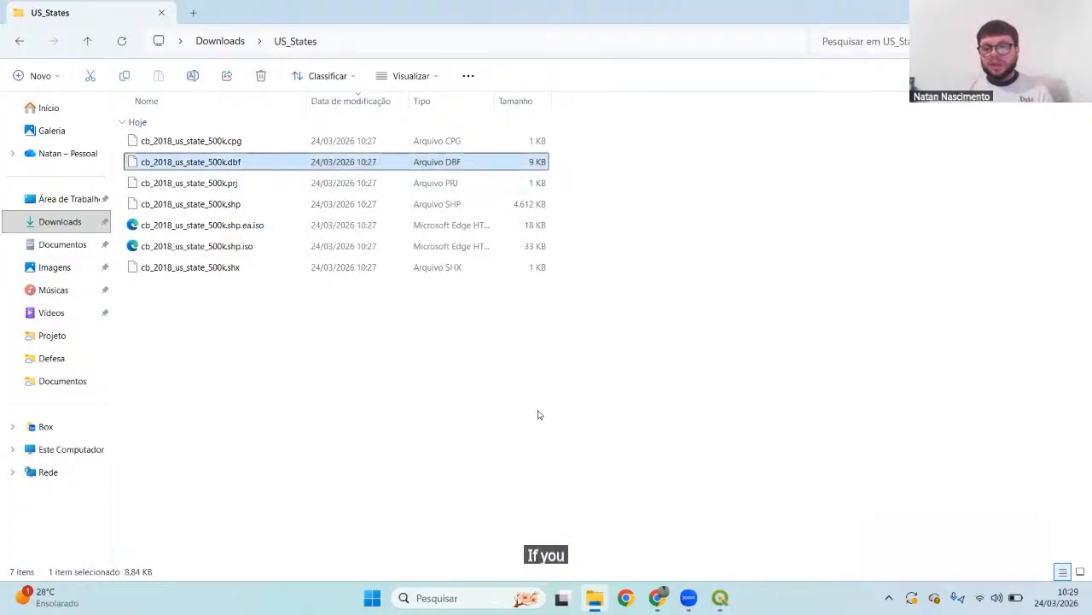
Compare the layer's attribute table in QGIS with the shapefile component files in File Explorer, finishing on the attribute table
mouse_move(720, 597)
click(681, 553)
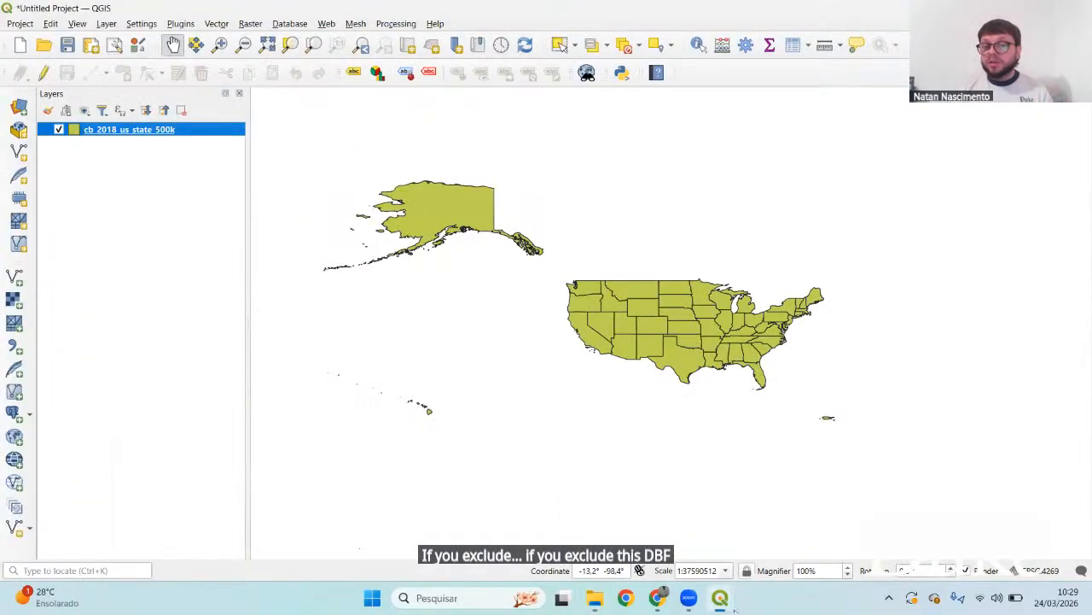
click(761, 539)
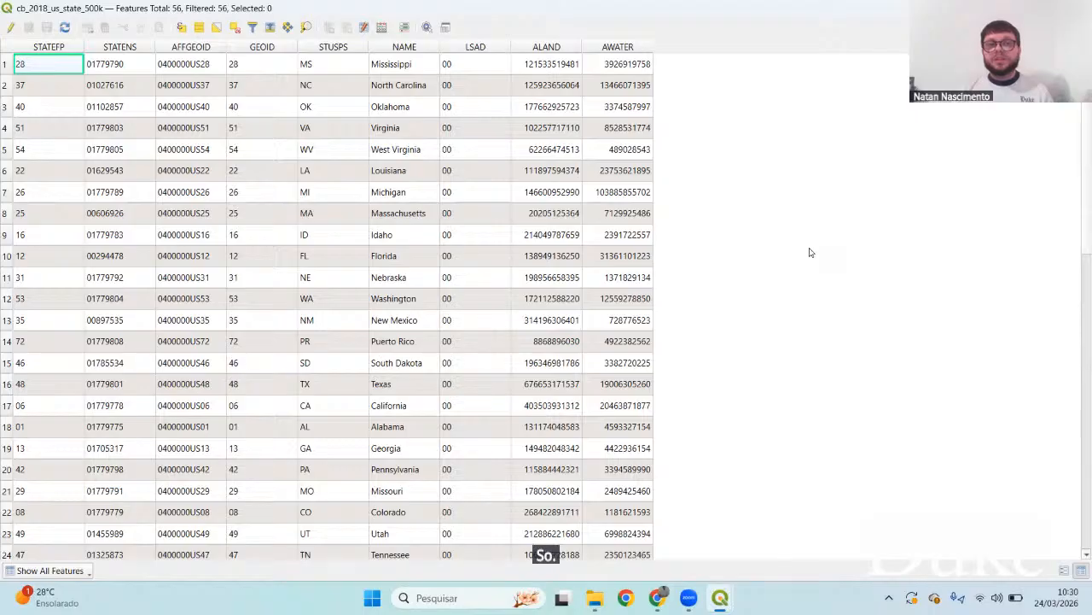
click(595, 598)
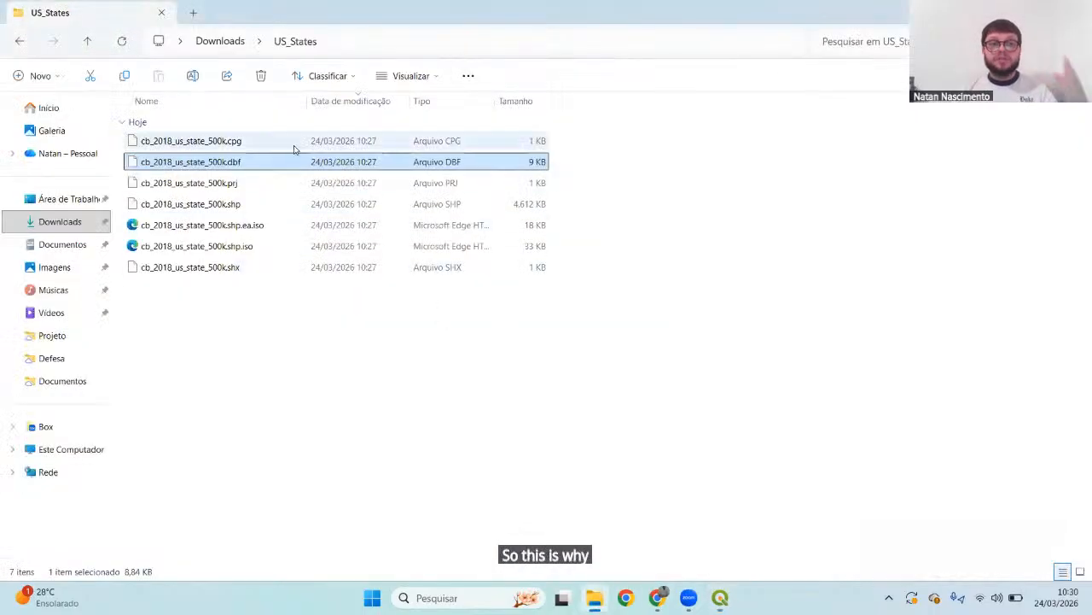
click(720, 597)
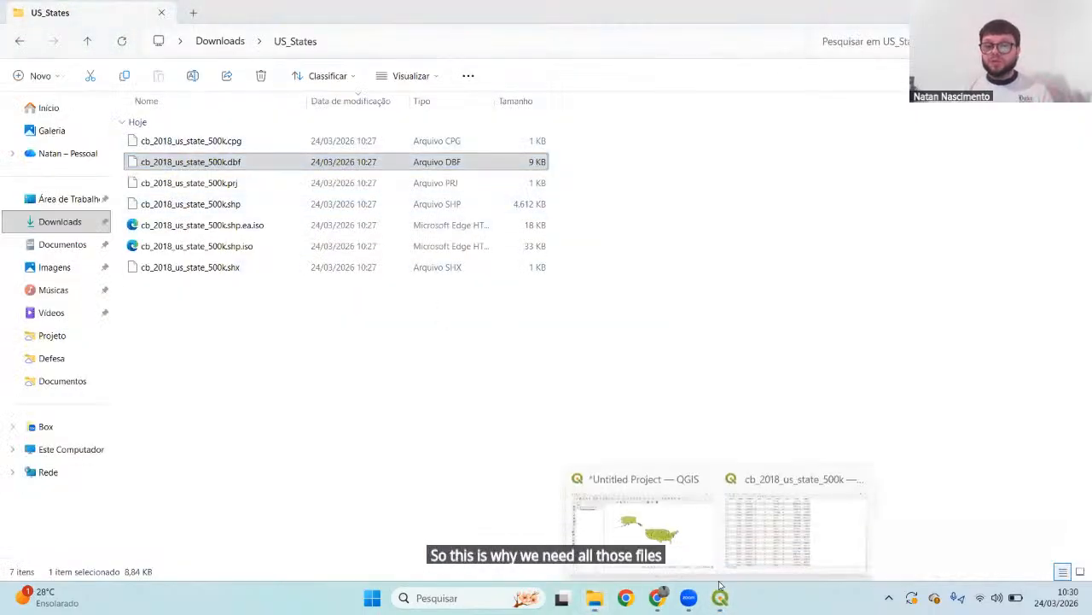
click(780, 523)
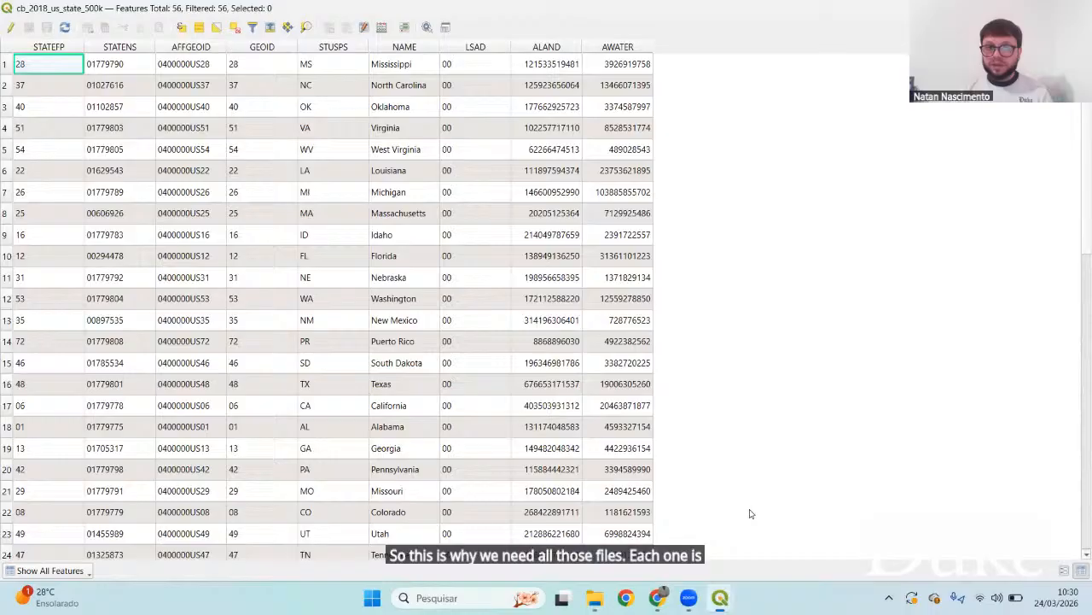
click(598, 603)
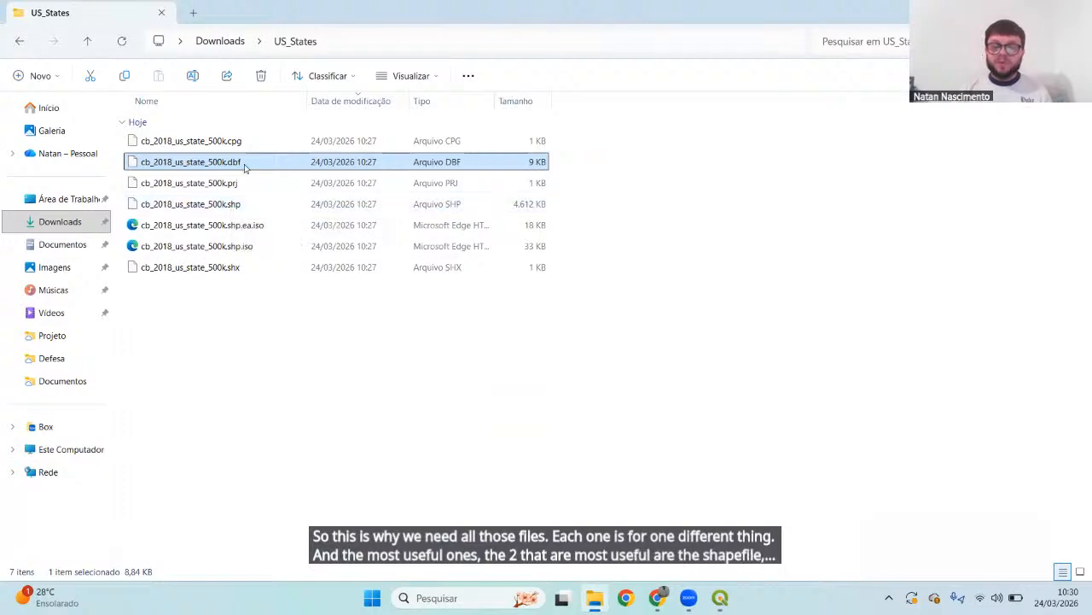
click(720, 597)
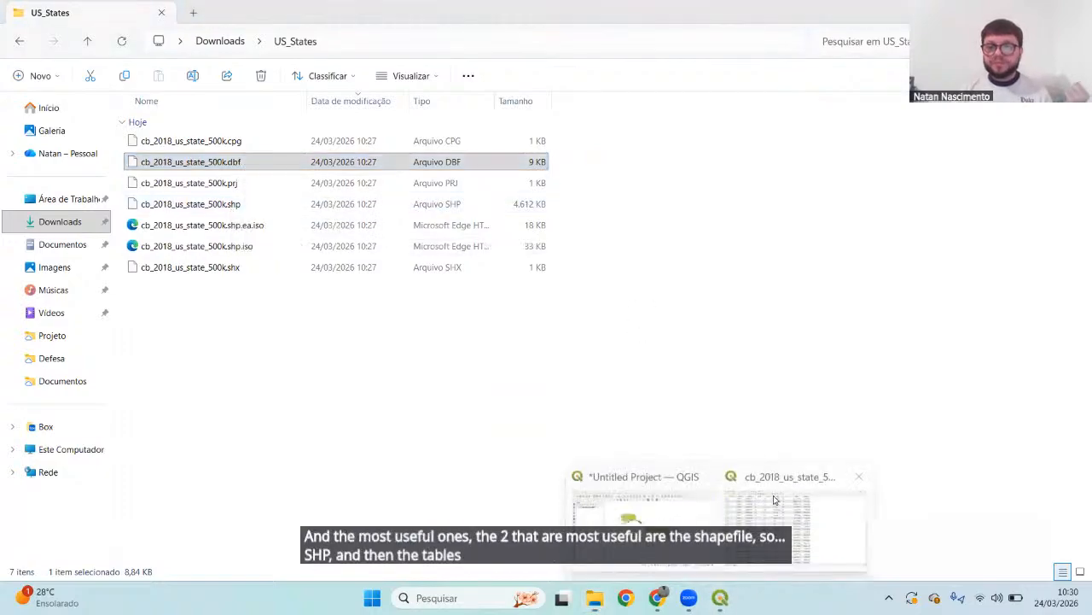
click(777, 512)
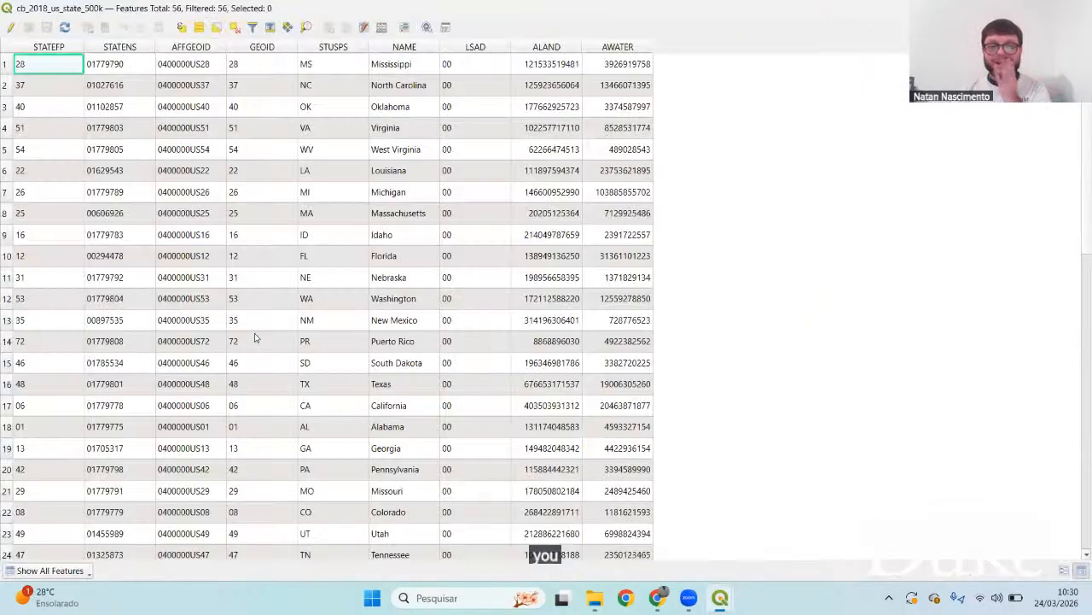
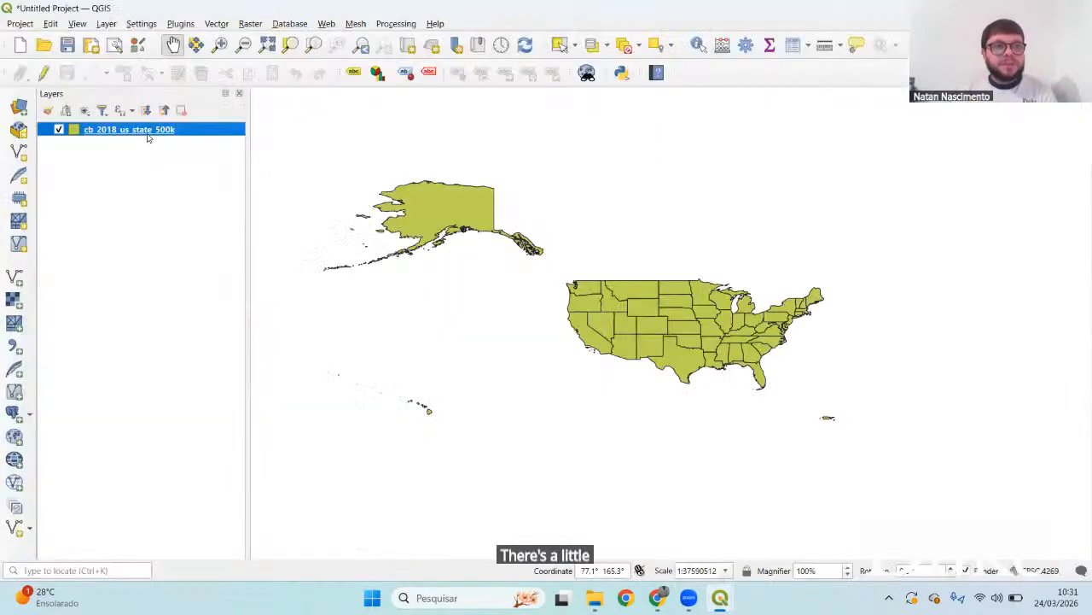
Review the coordinate reference system and field details in the cb_2018_us_state_500k layer's properties information, then close the properties
right_click(146, 135)
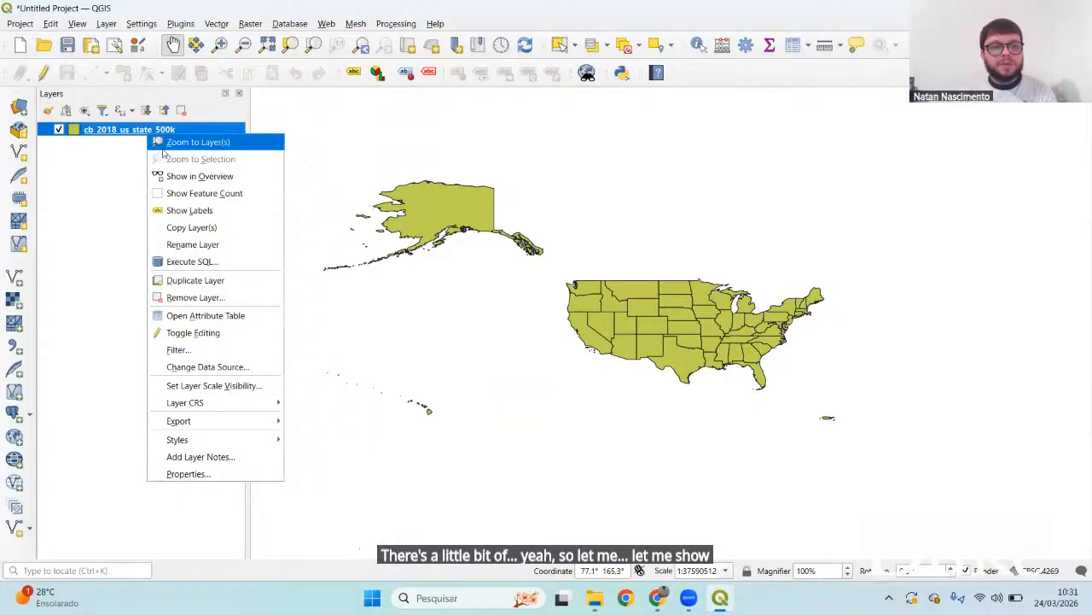
click(223, 478)
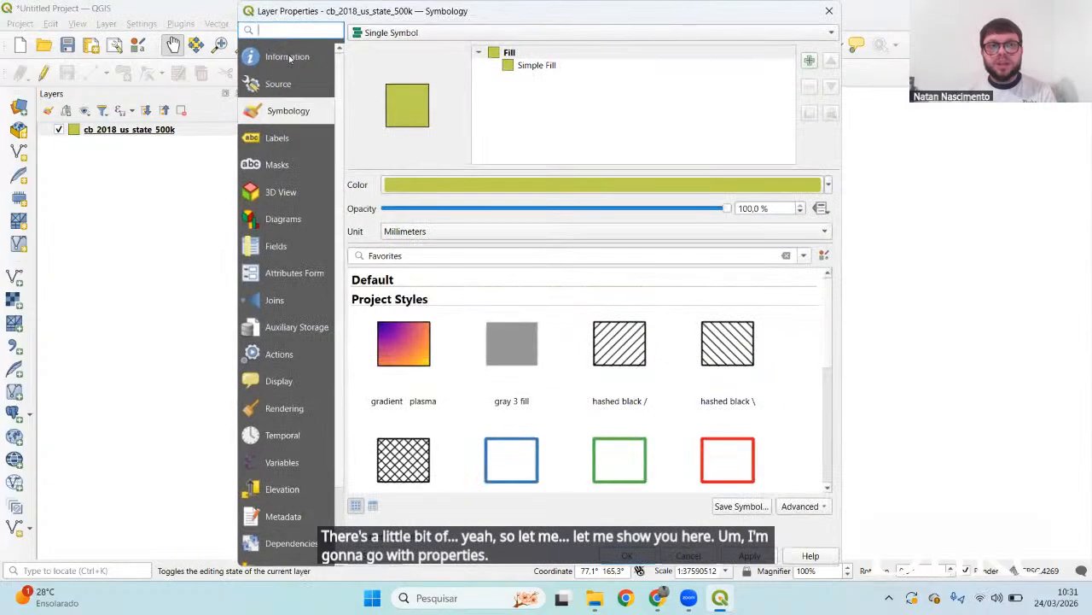
click(286, 57)
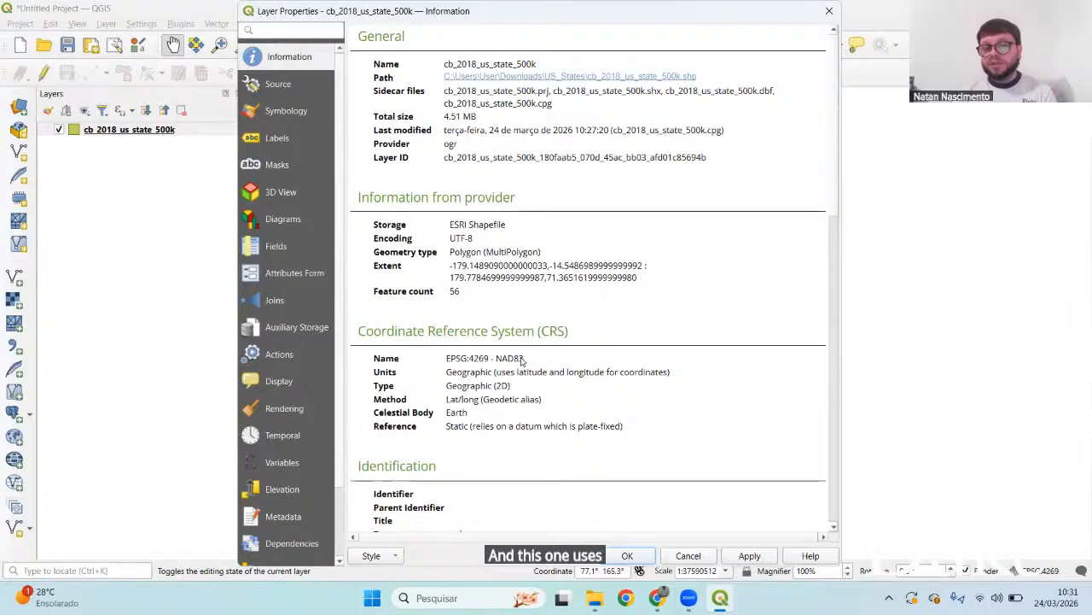
scroll(522, 361, down, 3)
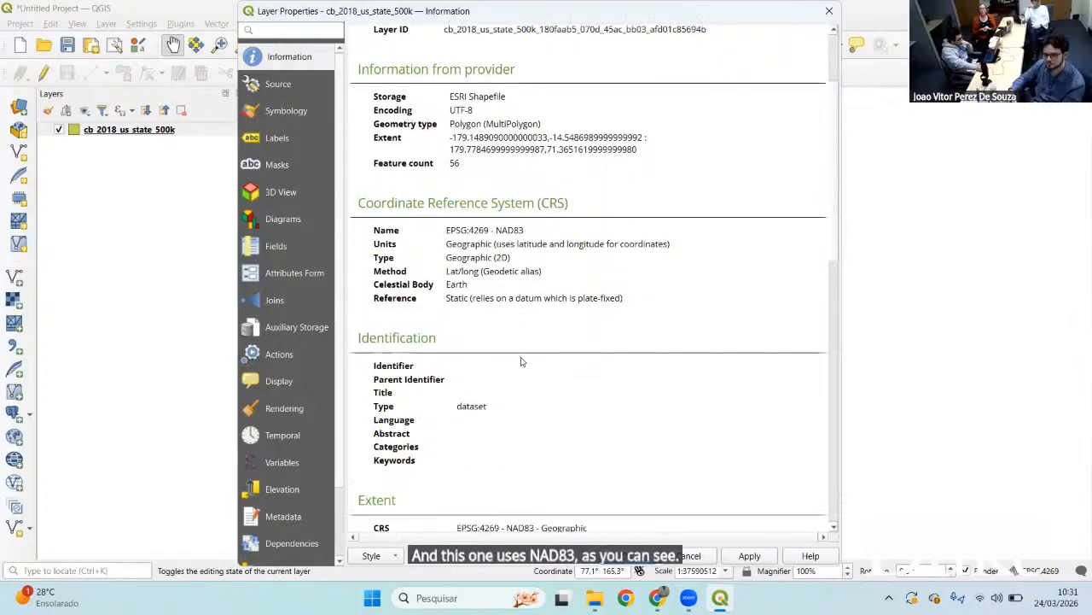
scroll(522, 361, down, 11)
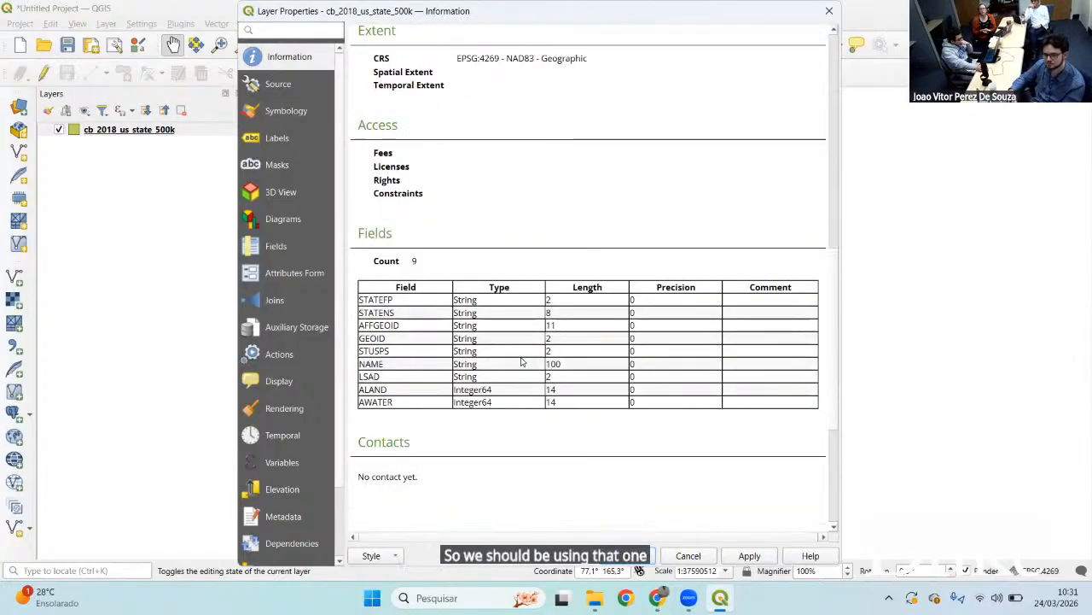
scroll(522, 361, up, 15)
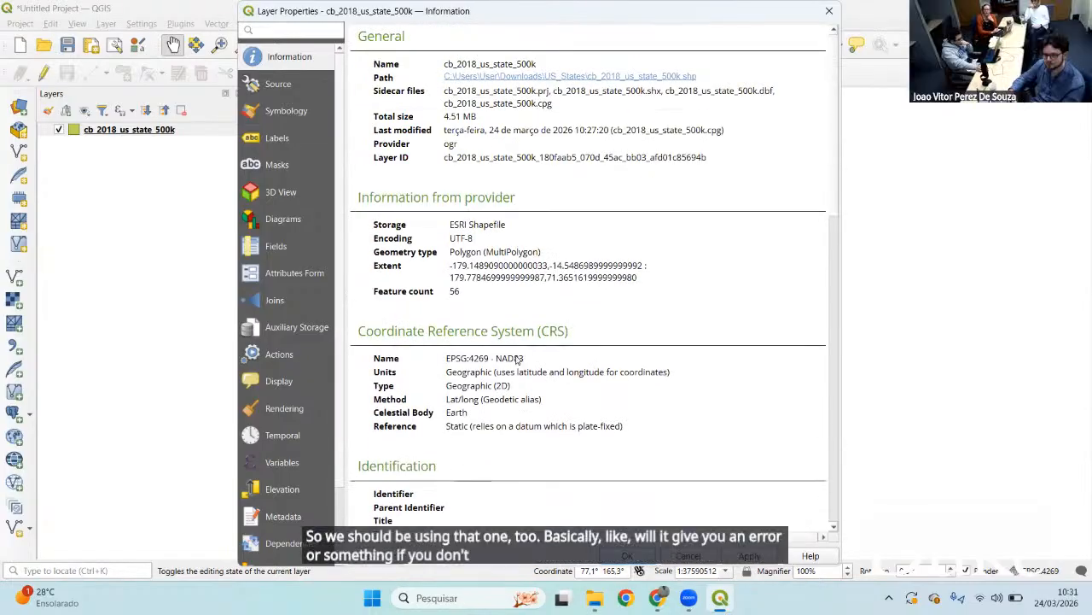
click(629, 556)
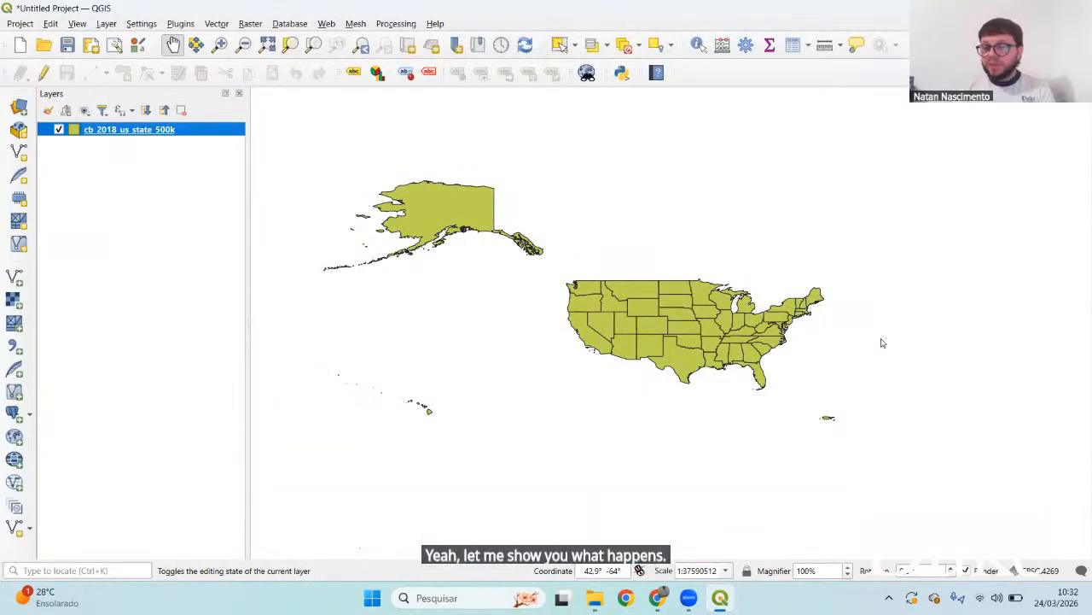
Open the project's CRS properties, check the General, Metadata and View Settings pages and return to the CRS page
click(1034, 575)
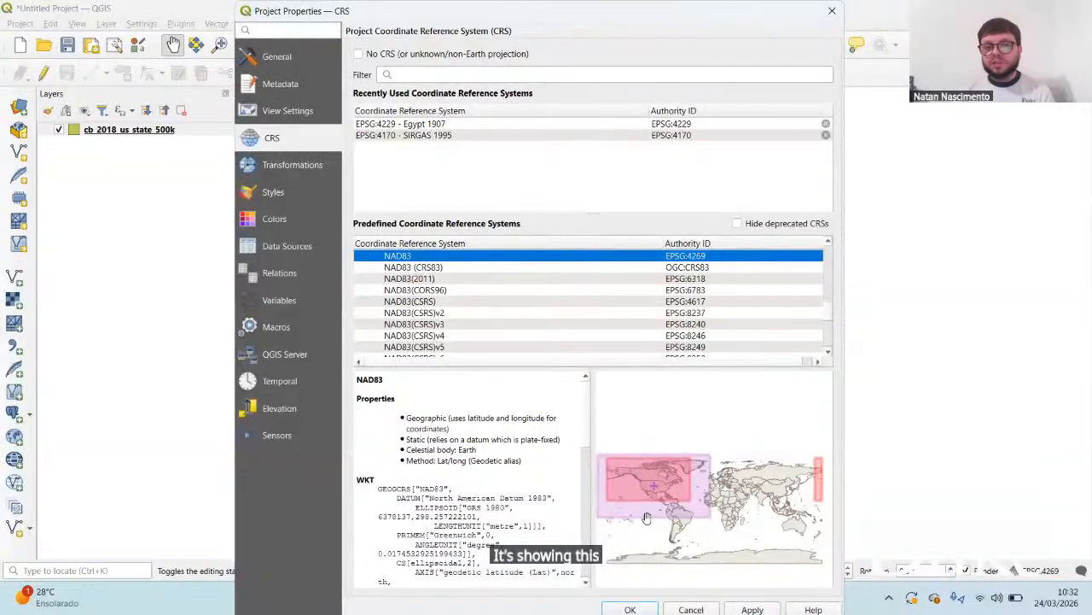
click(282, 56)
click(292, 87)
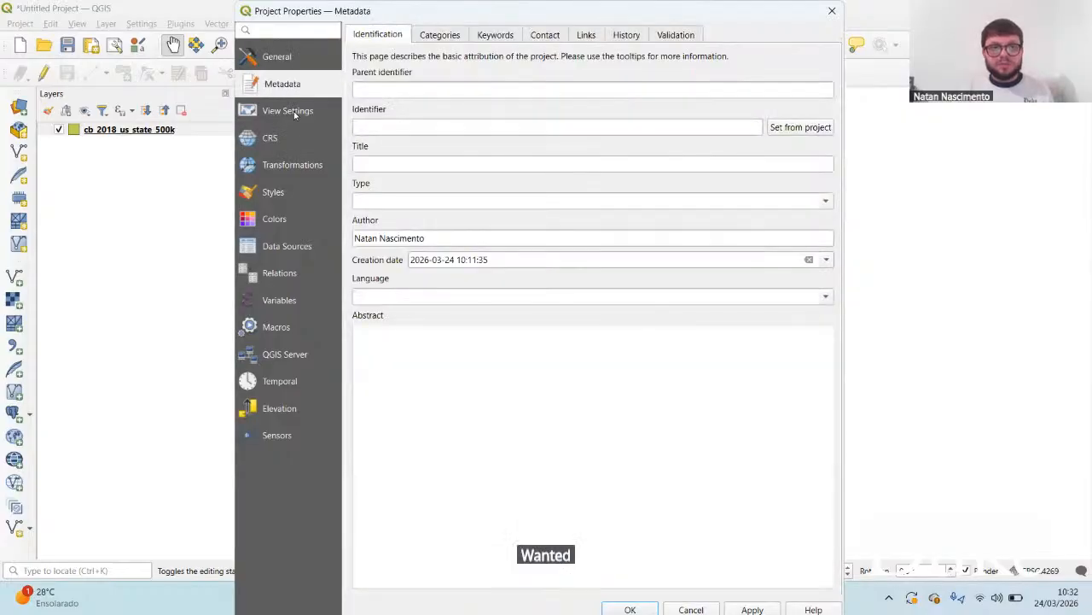
click(294, 111)
click(295, 143)
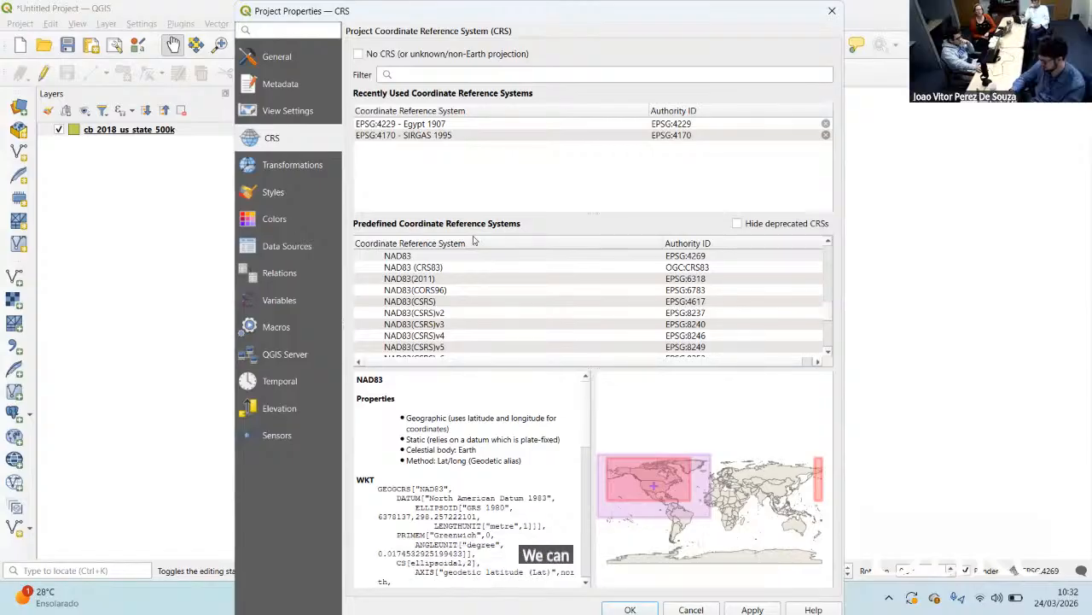
Choose WGS 84 (EPSG:4326) from the predefined systems as the project CRS and apply it
click(435, 260)
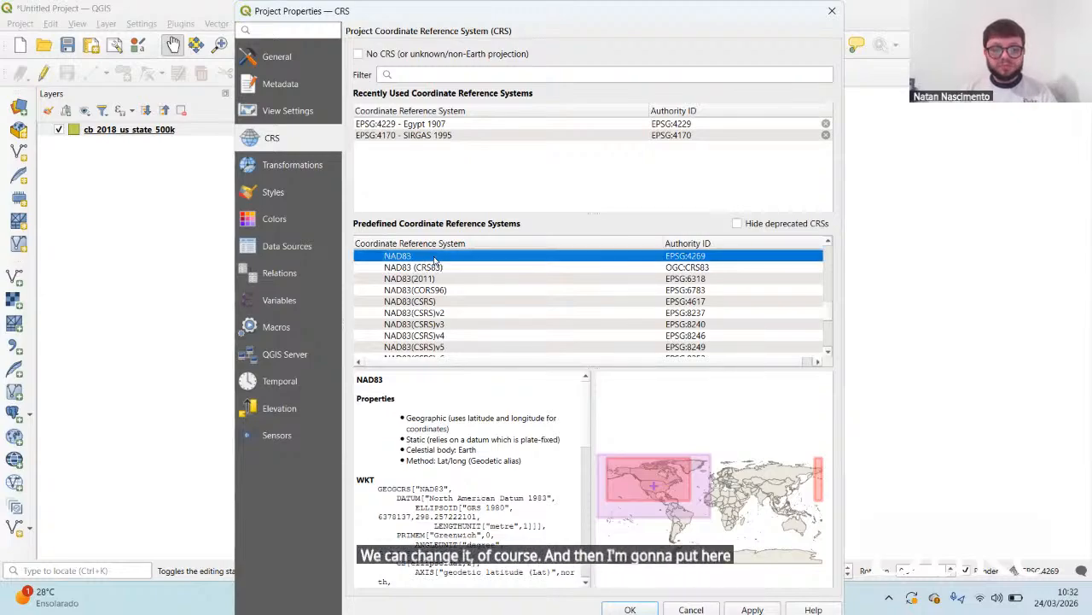
text(wgs)
scroll(467, 282, down, 3)
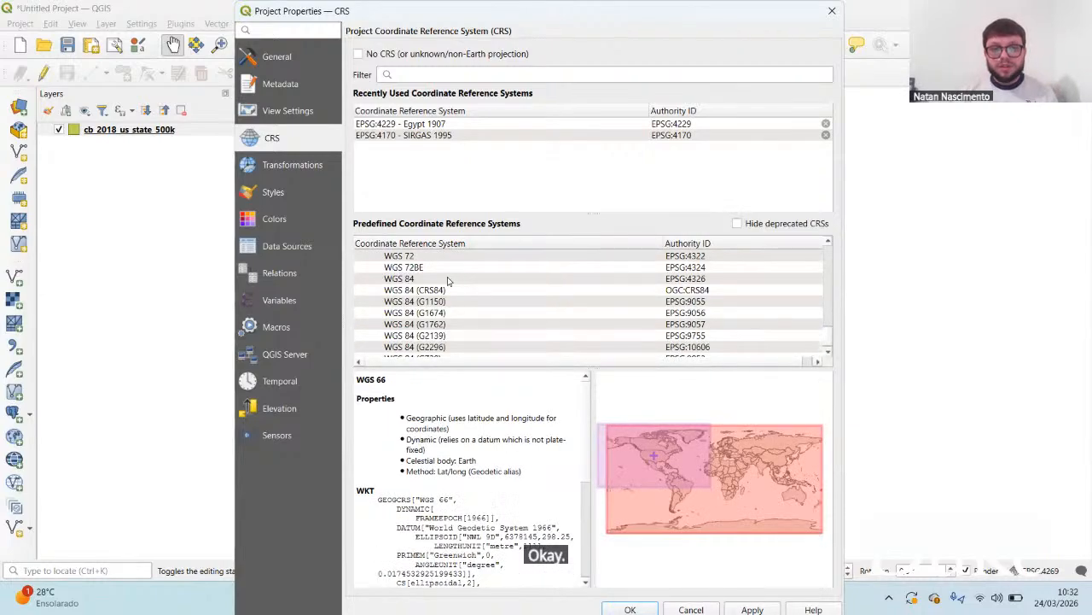
click(444, 279)
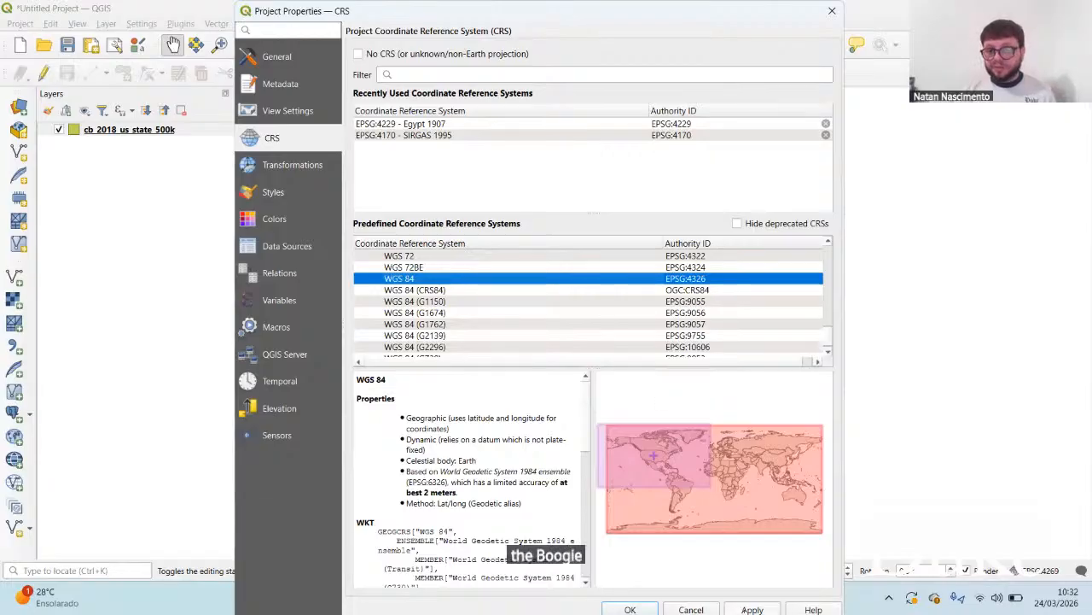
click(752, 609)
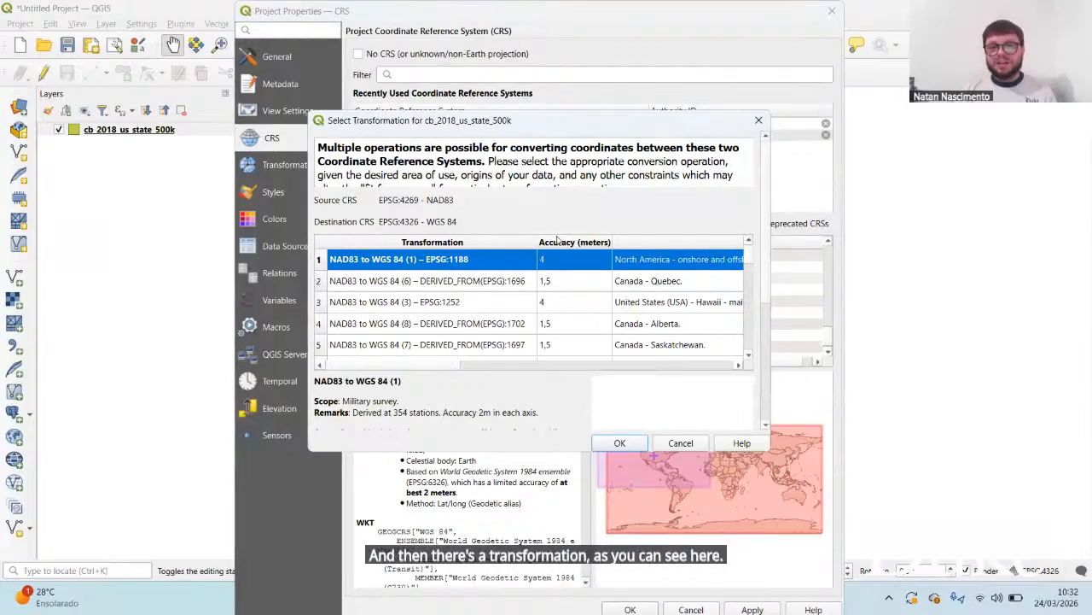
Review the accuracy of the available coordinate transformations, accept NAD83 to WGS 84 (1) – EPSG:1188, and close the project properties
scroll(550, 290, down, 13)
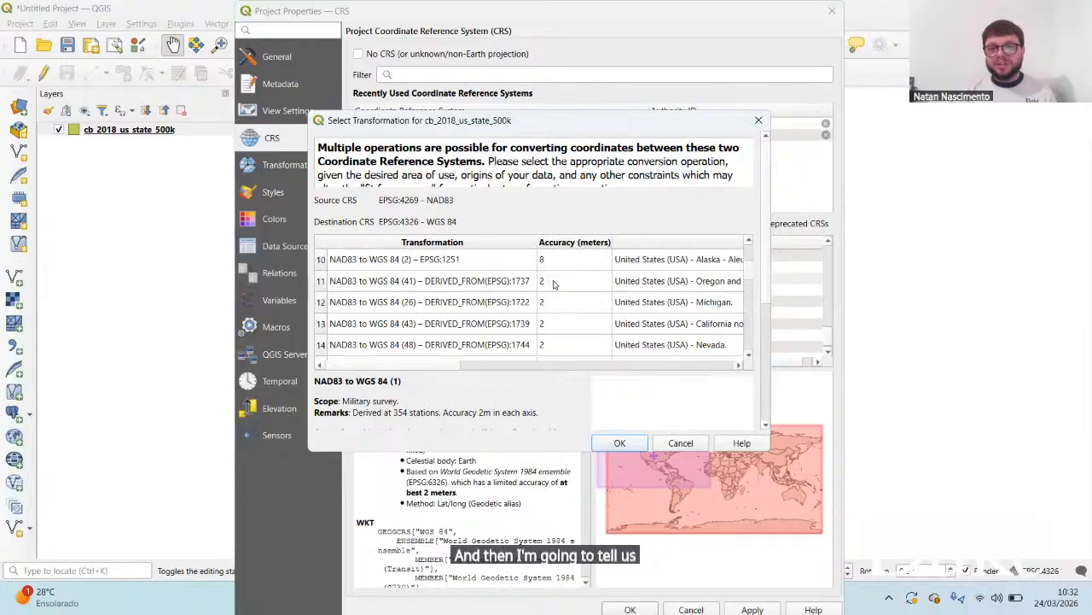
scroll(553, 284, down, 5)
scroll(568, 269, up, 6)
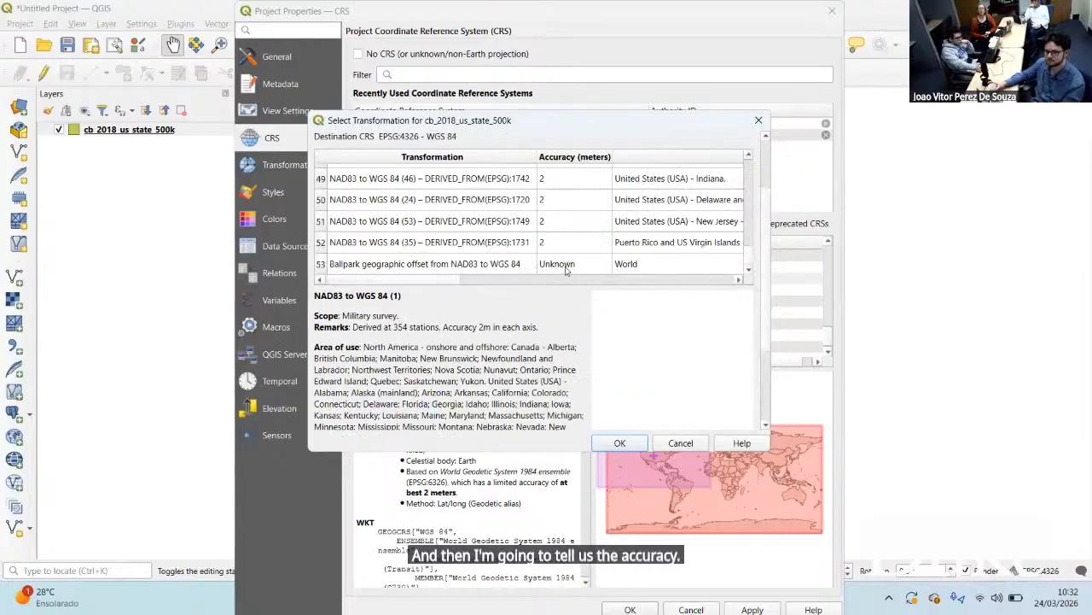
scroll(571, 264, up, 14)
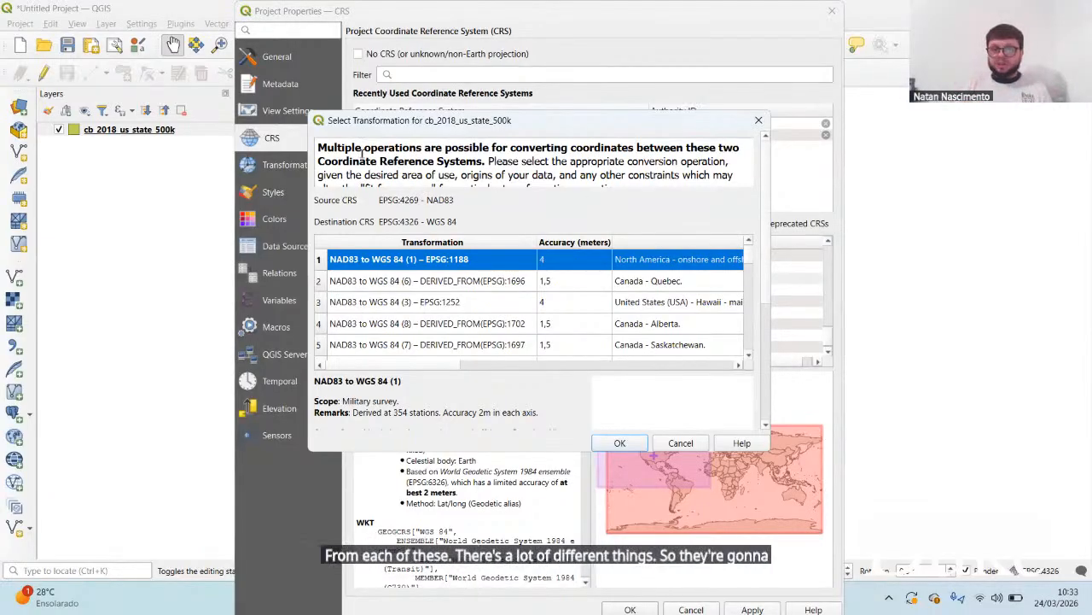
click(619, 444)
click(630, 610)
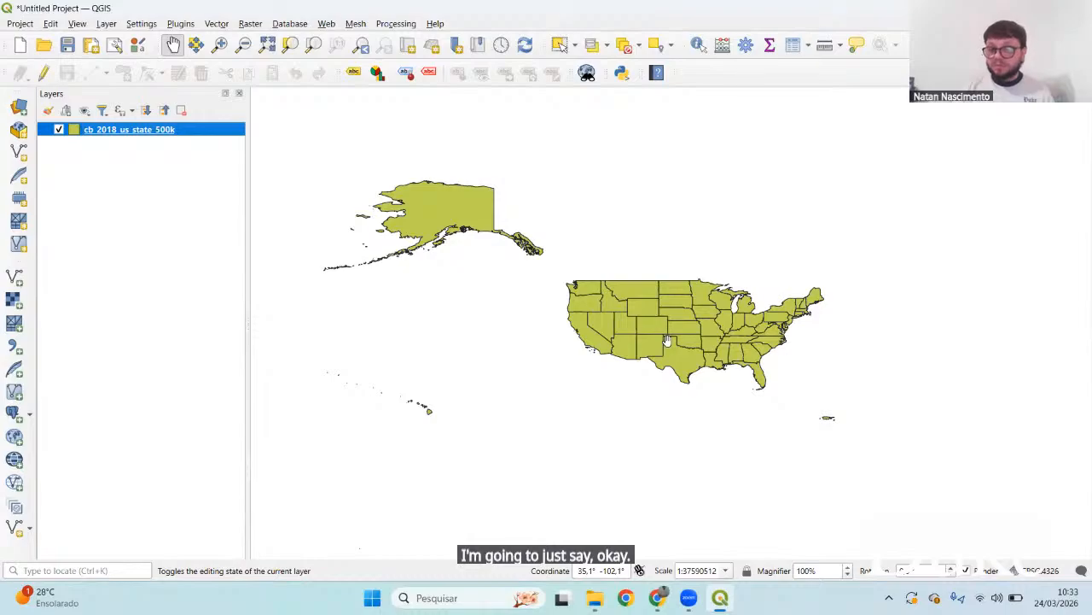
drag(667, 341, 706, 345)
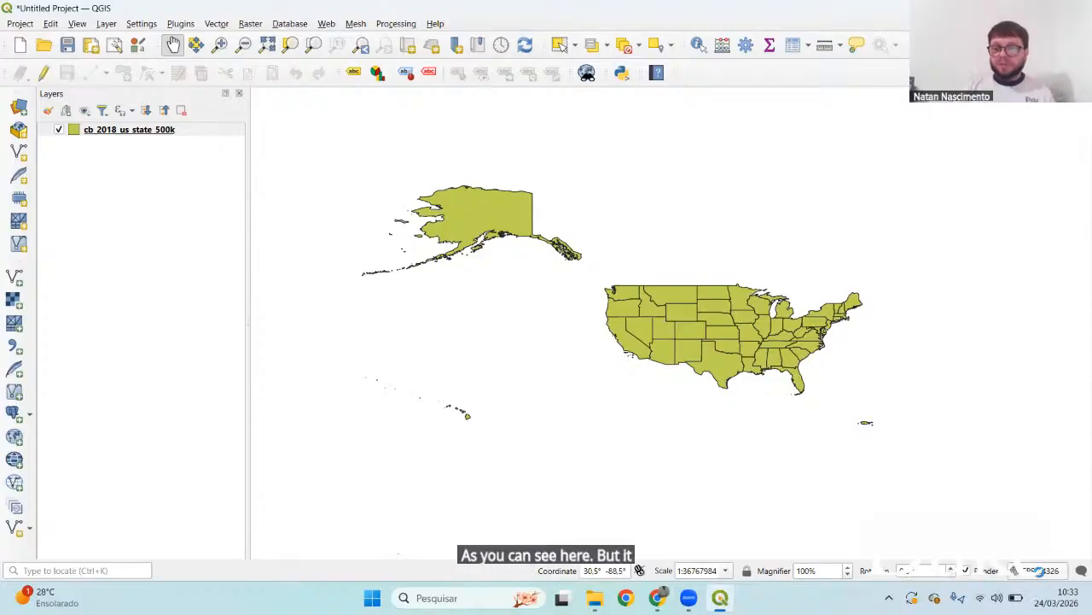
Set the project CRS to SIRGAS 2000 (EPSG:4674), accept the first listed transformation, and inspect the states on the map
click(1041, 570)
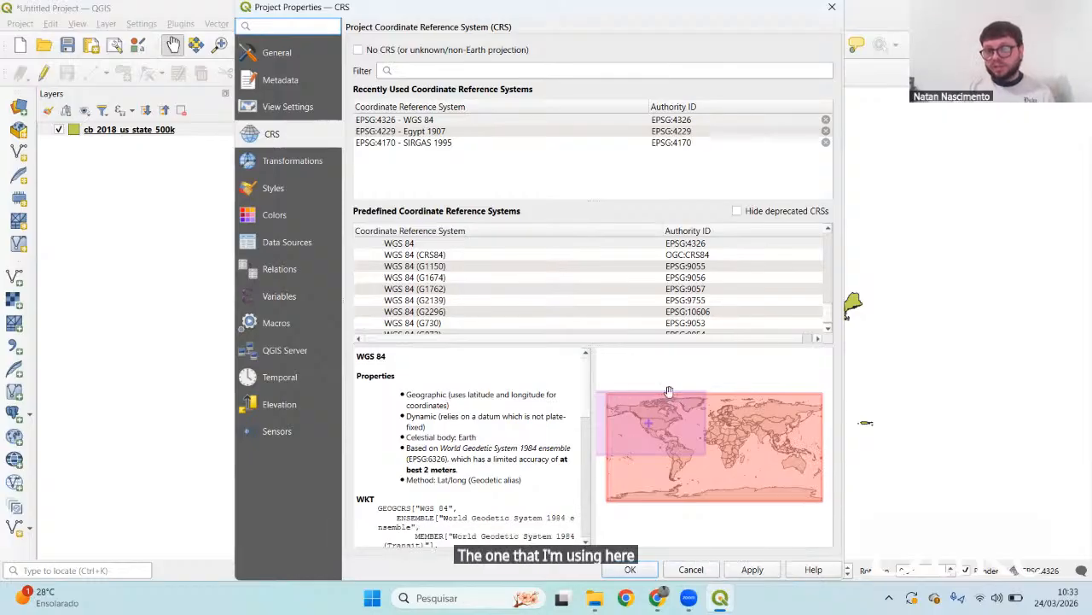
click(420, 244)
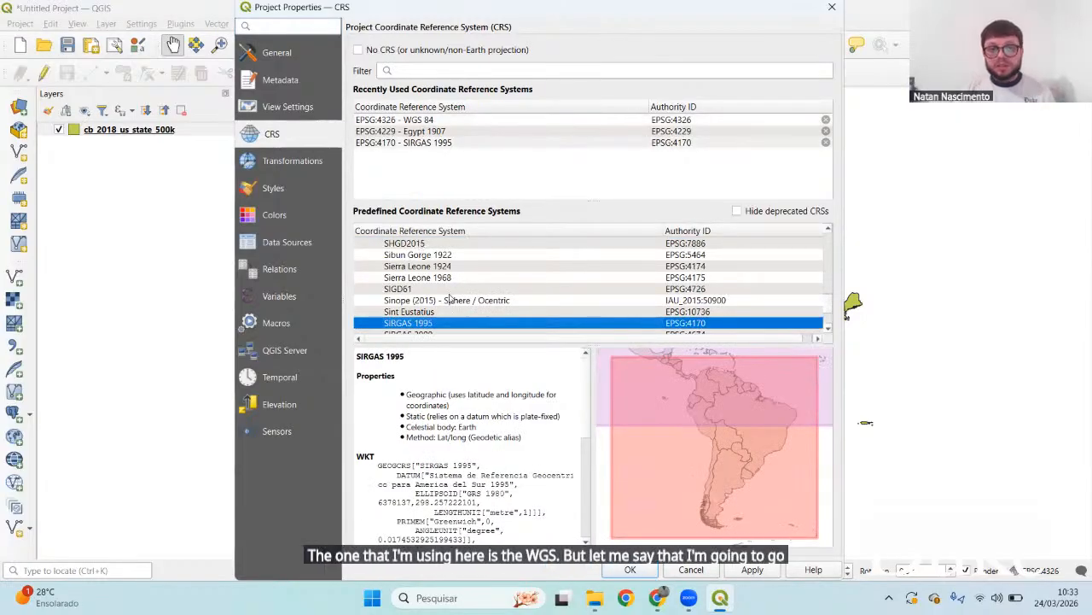
scroll(439, 303, down, 1)
click(440, 299)
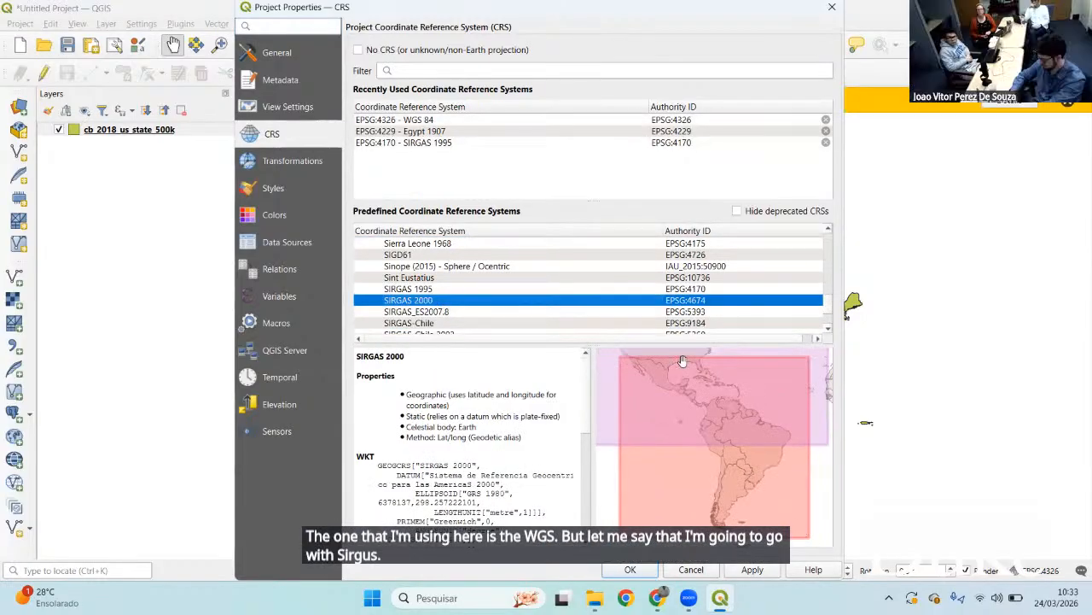
click(632, 572)
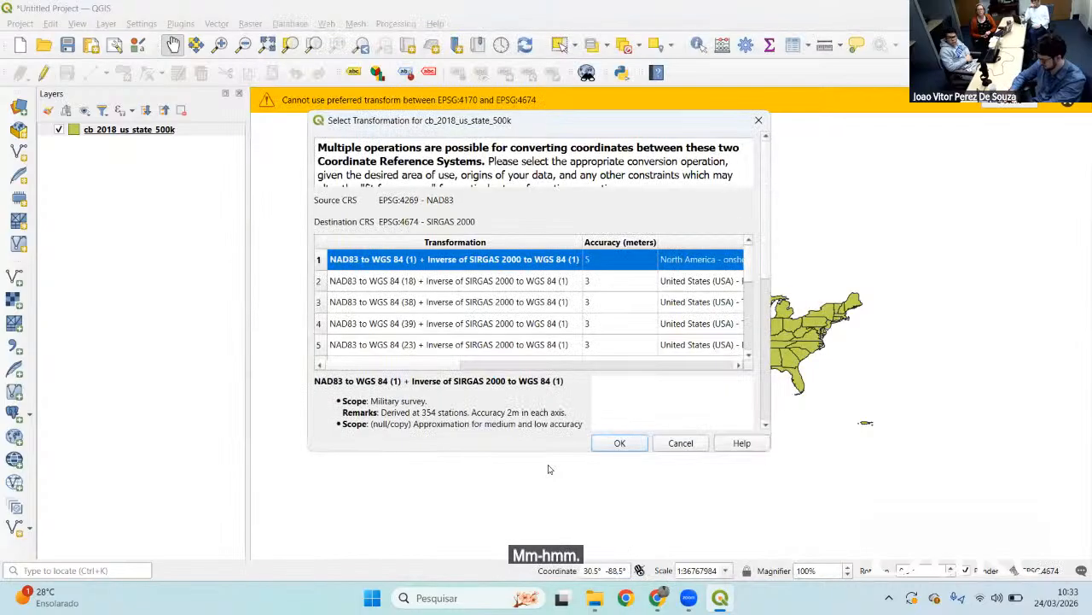
click(619, 444)
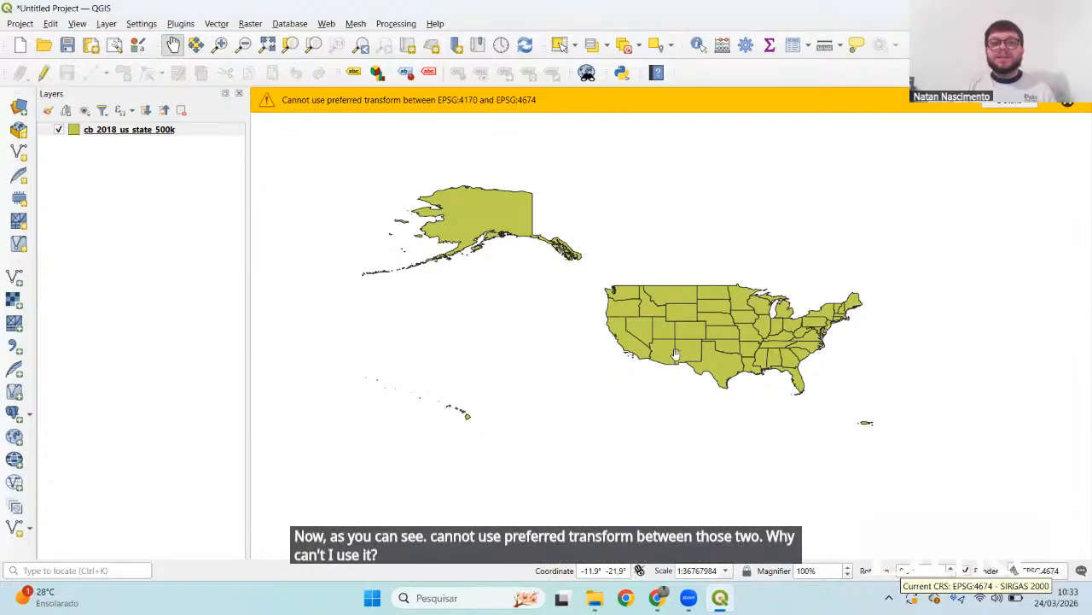
drag(674, 352, 644, 359)
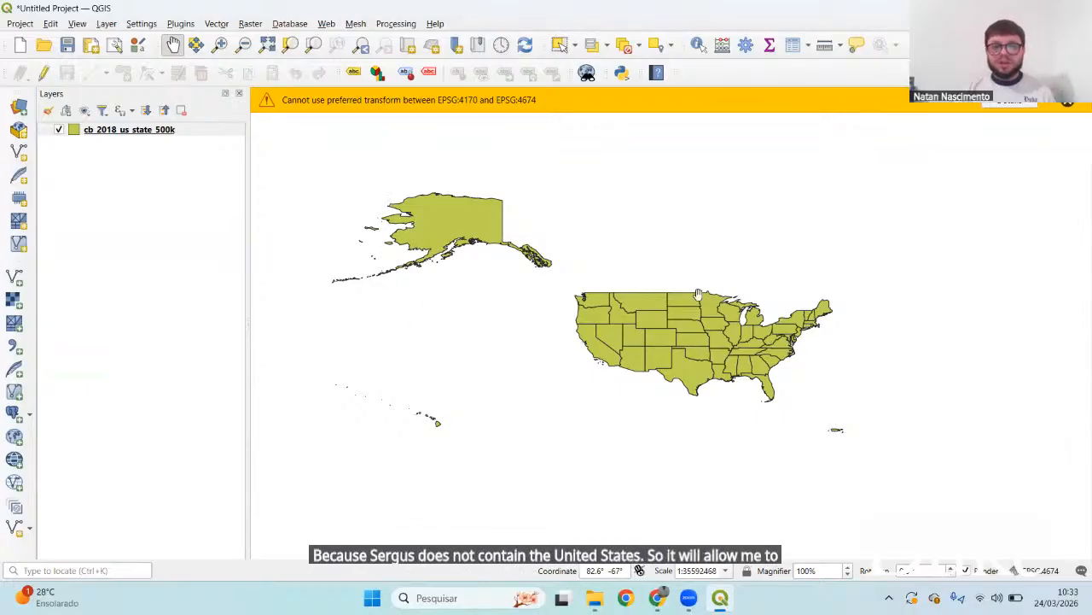
drag(698, 295, 727, 298)
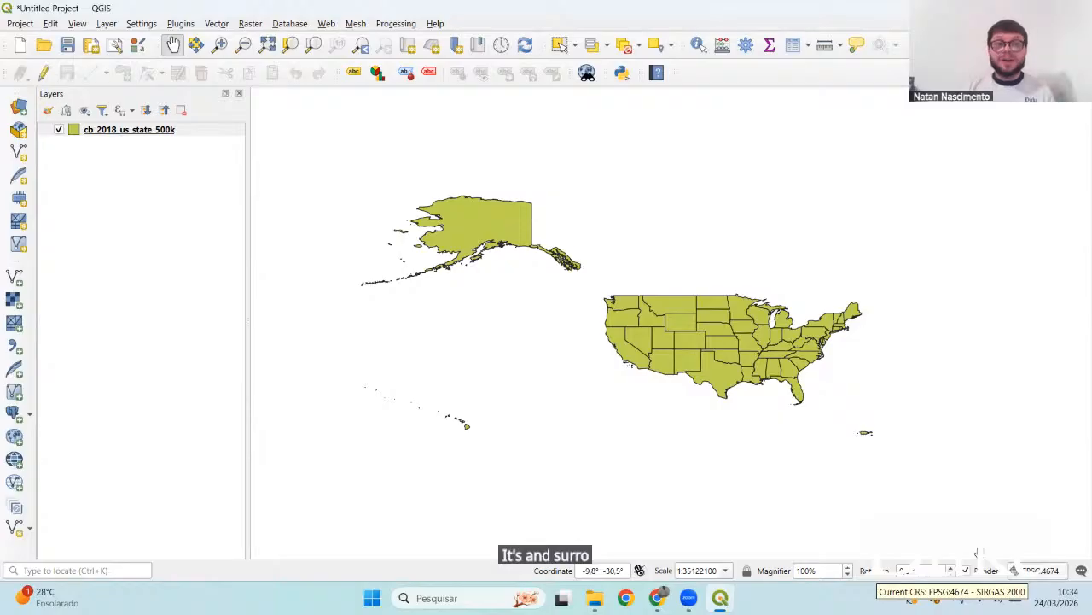
drag(688, 342, 671, 349)
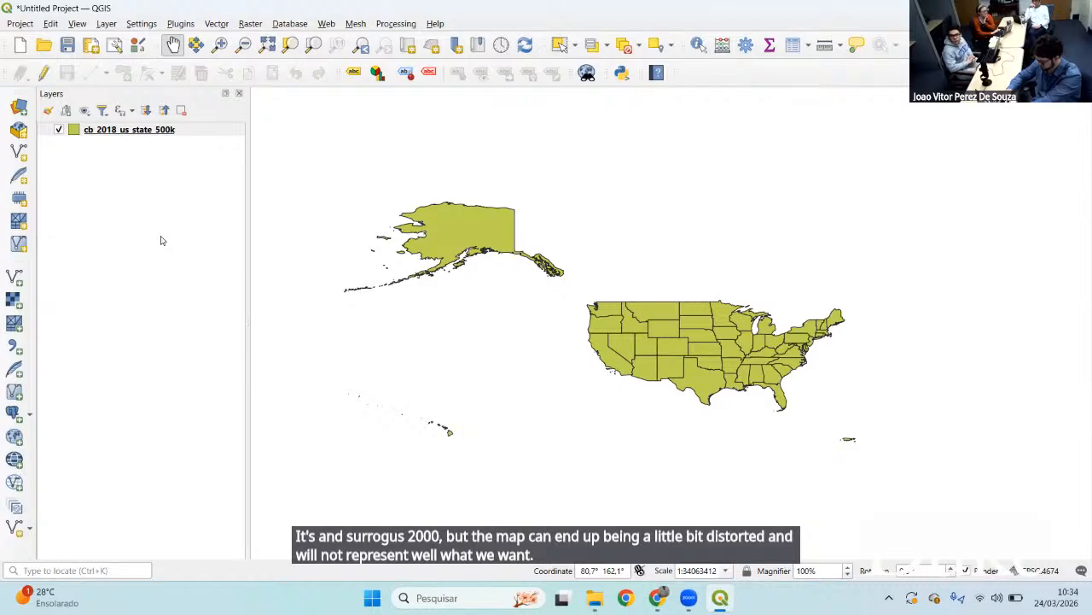
Set the project CRS to NAD83 (EPSG:4269)
click(1042, 570)
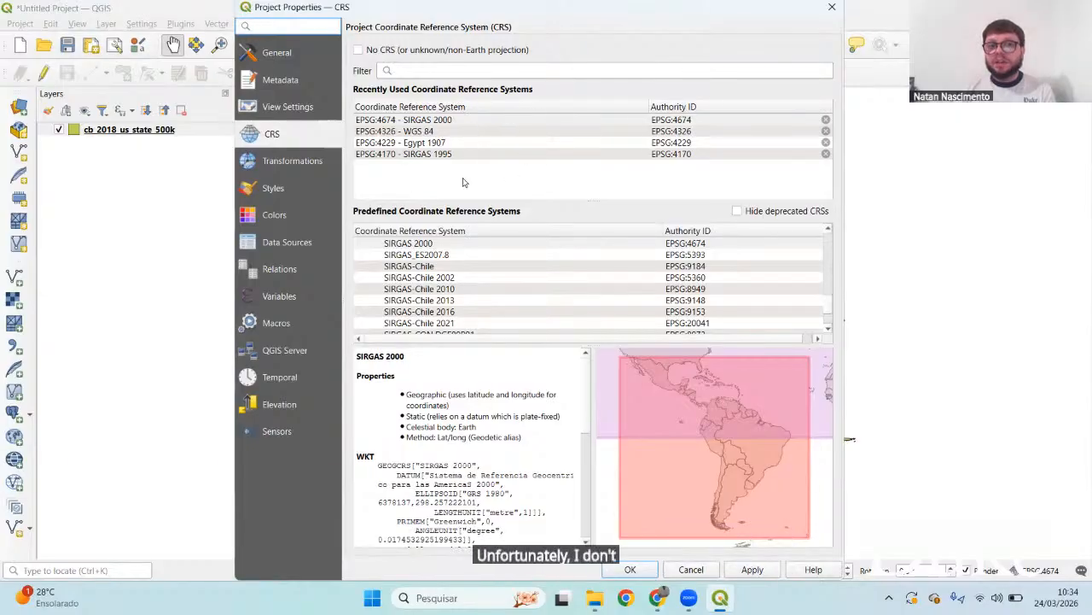
click(450, 254)
key(n)
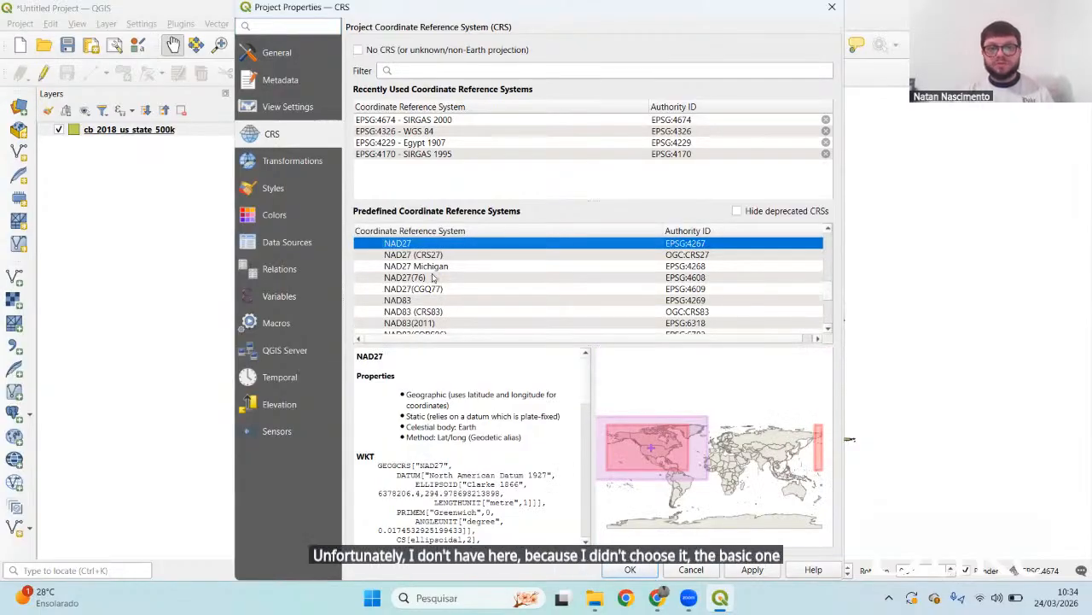
click(459, 302)
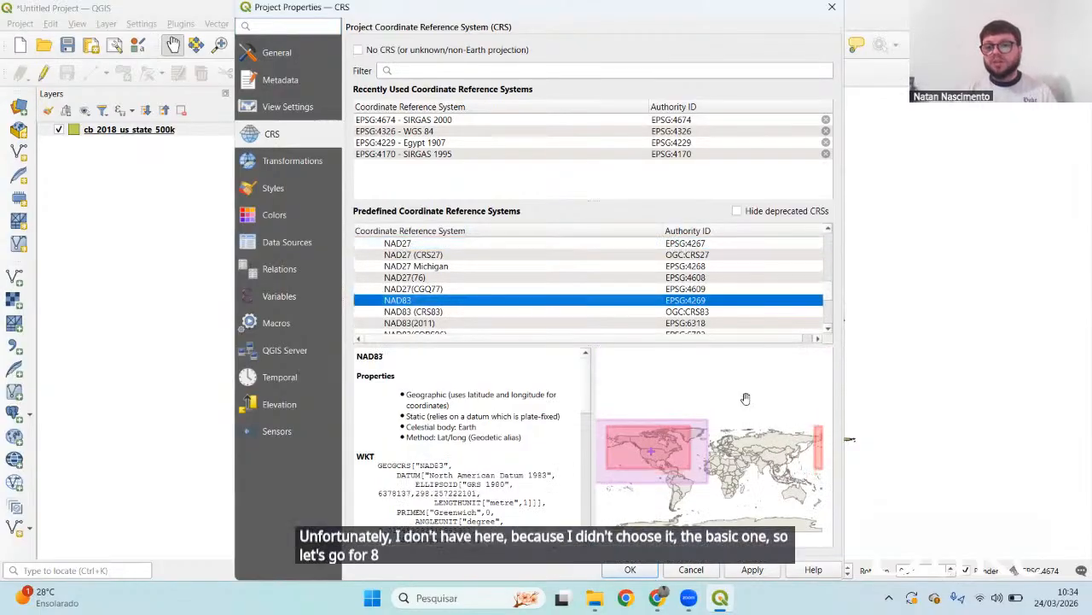
click(632, 569)
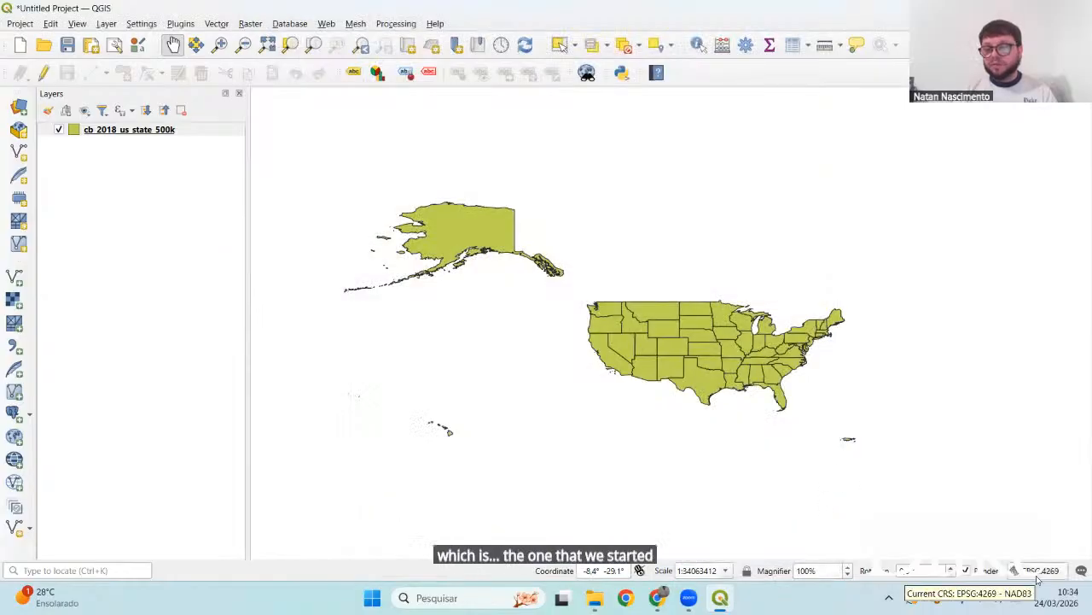
drag(663, 327, 648, 294)
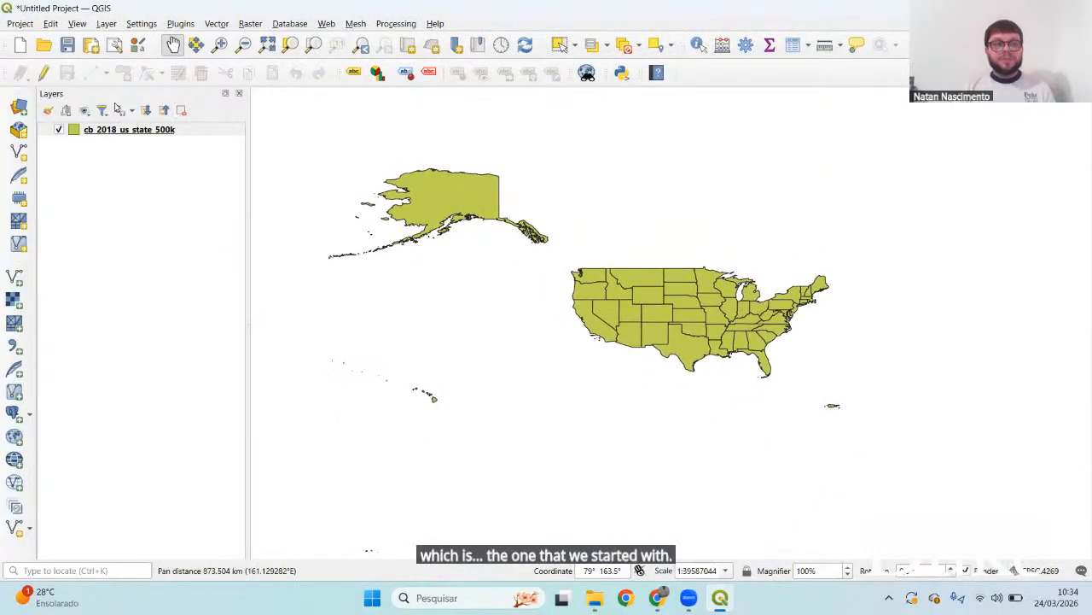
Open the cb_2018_us_state_500k attribute table, sort it by NAME, select the Alaska record and check it on the map
right_click(149, 132)
click(281, 313)
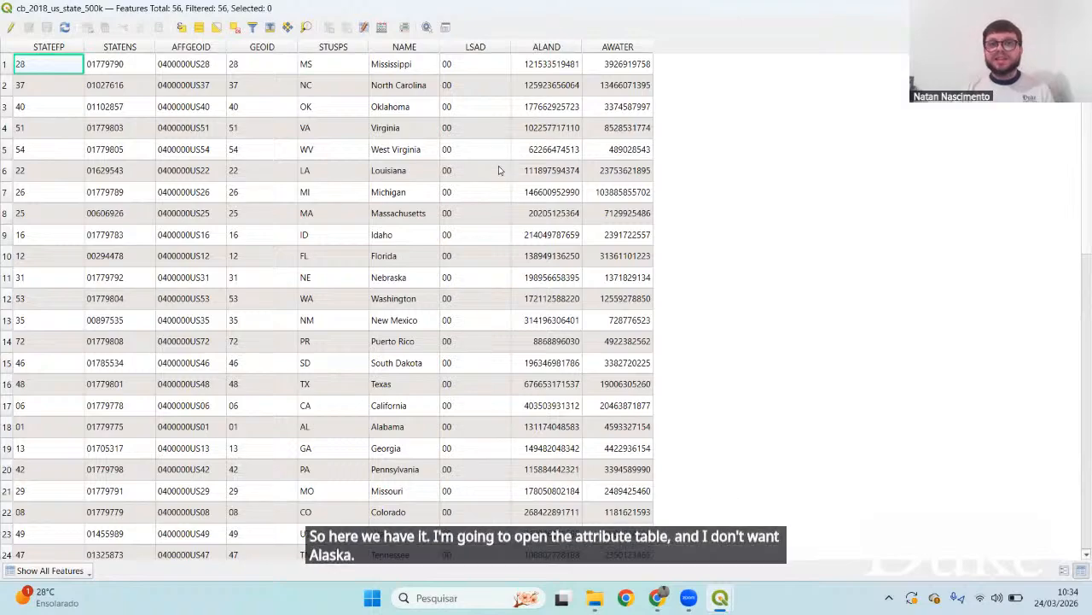
scroll(500, 232, down, 10)
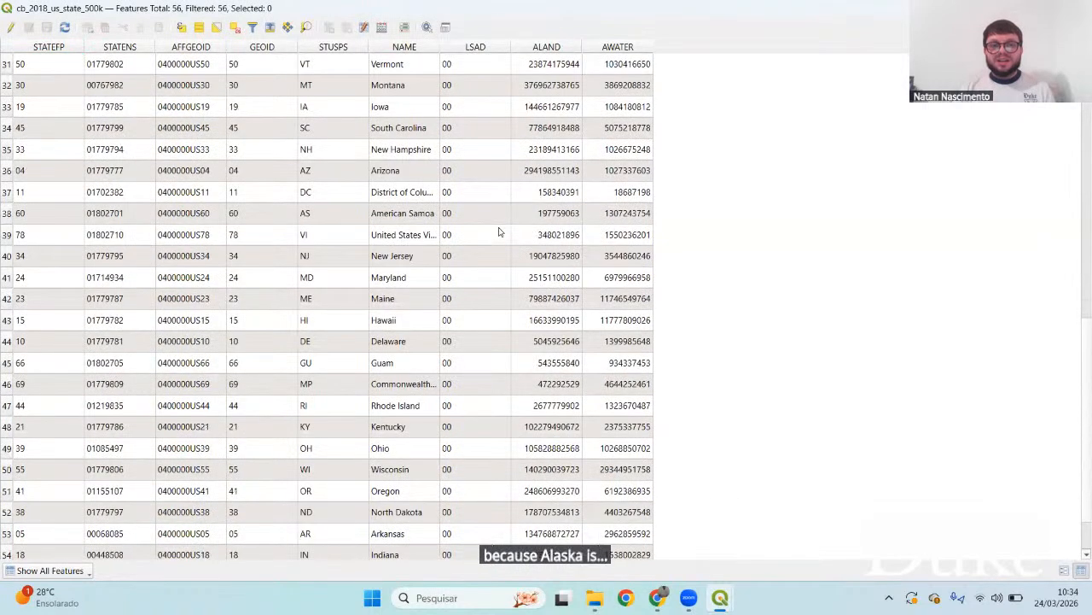
scroll(499, 231, up, 10)
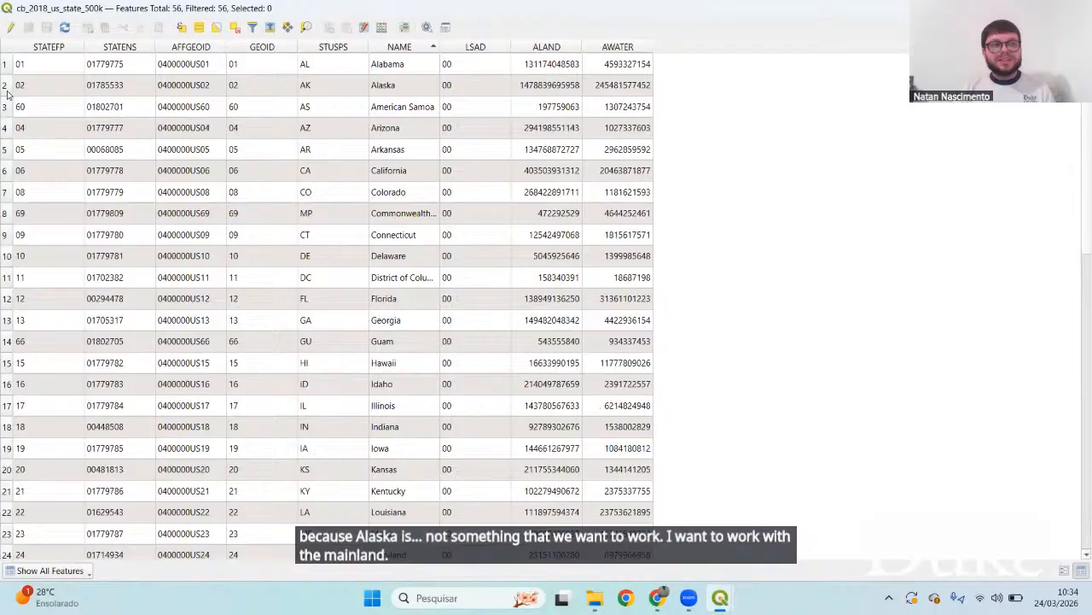
click(7, 90)
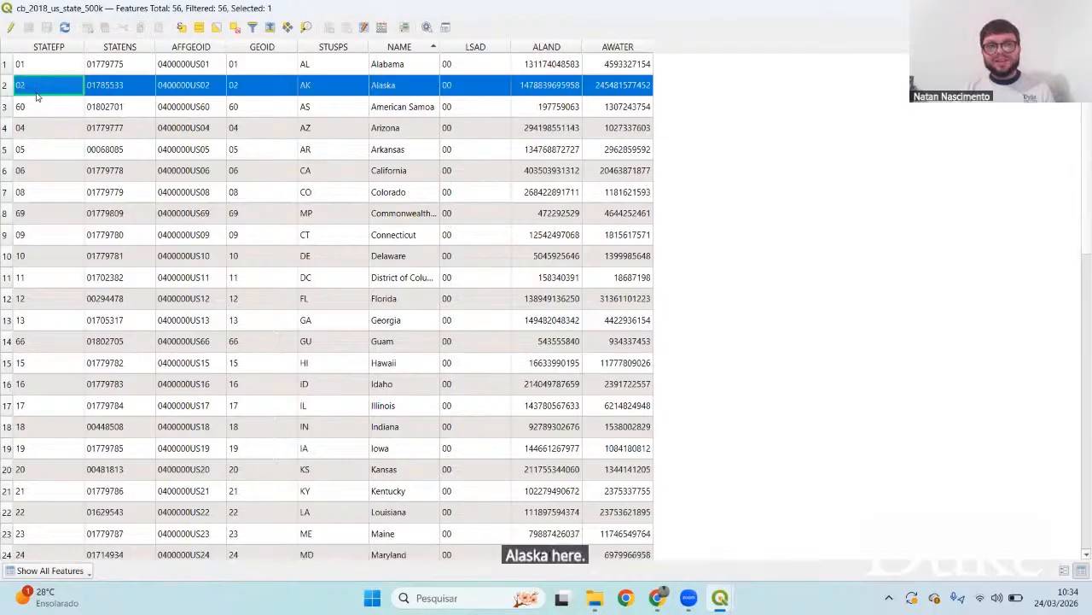
click(1010, 7)
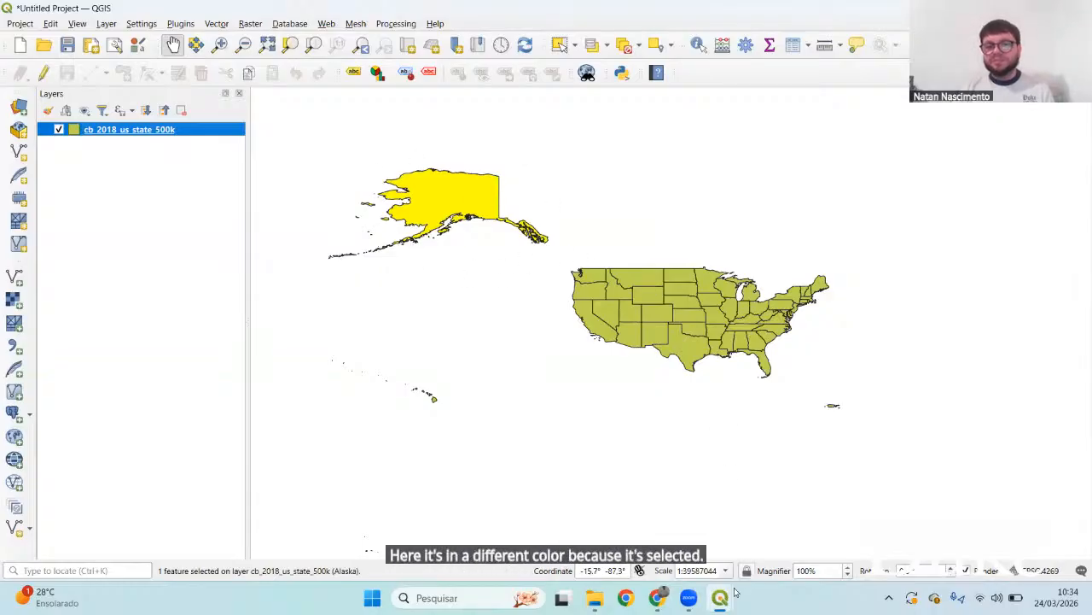
Bring back the attribute table and arrange it beside the map to compare the selected Alaska record with its shape
mouse_move(727, 589)
click(746, 536)
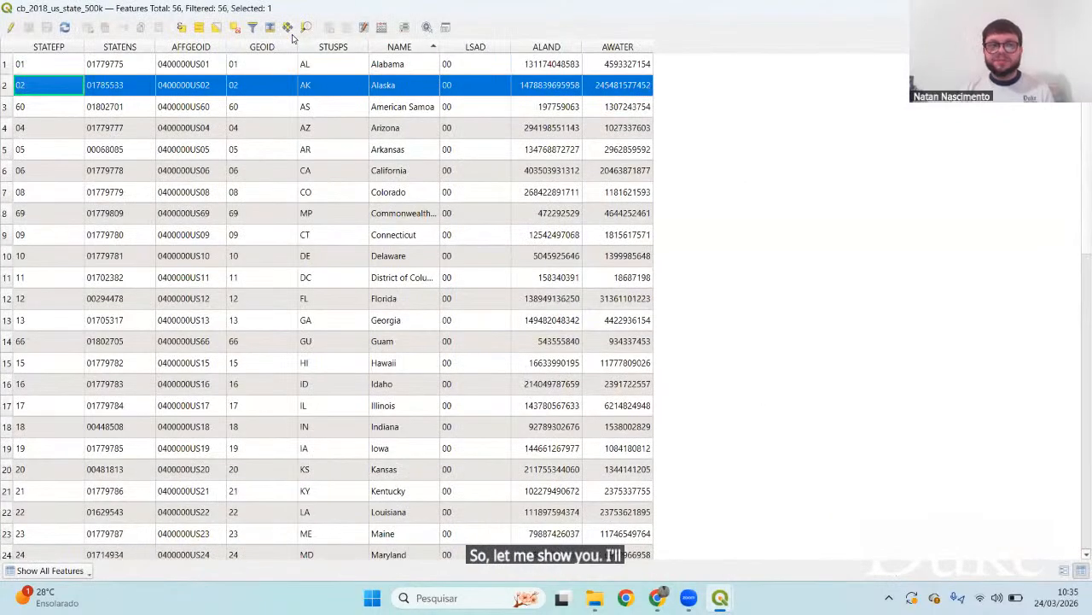
key(super+Right)
key(Escape)
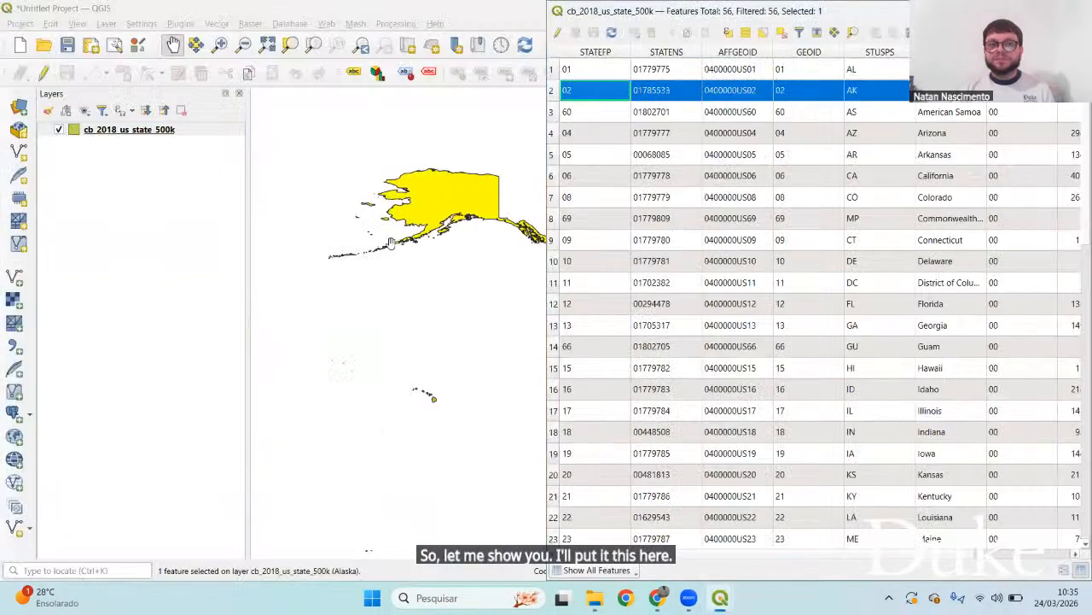
drag(493, 365, 439, 367)
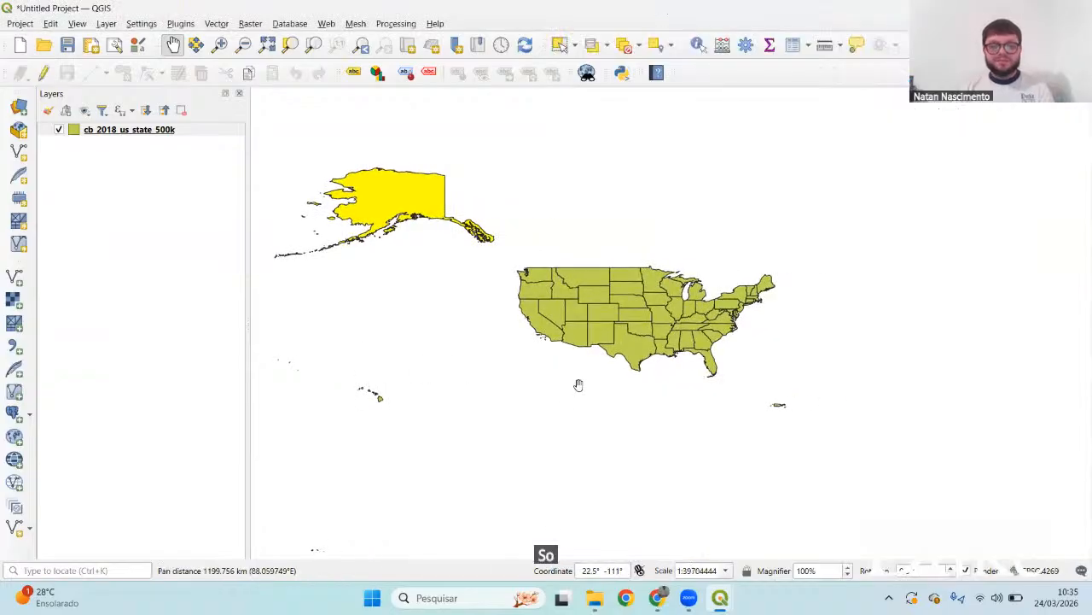
key(alt+Tab)
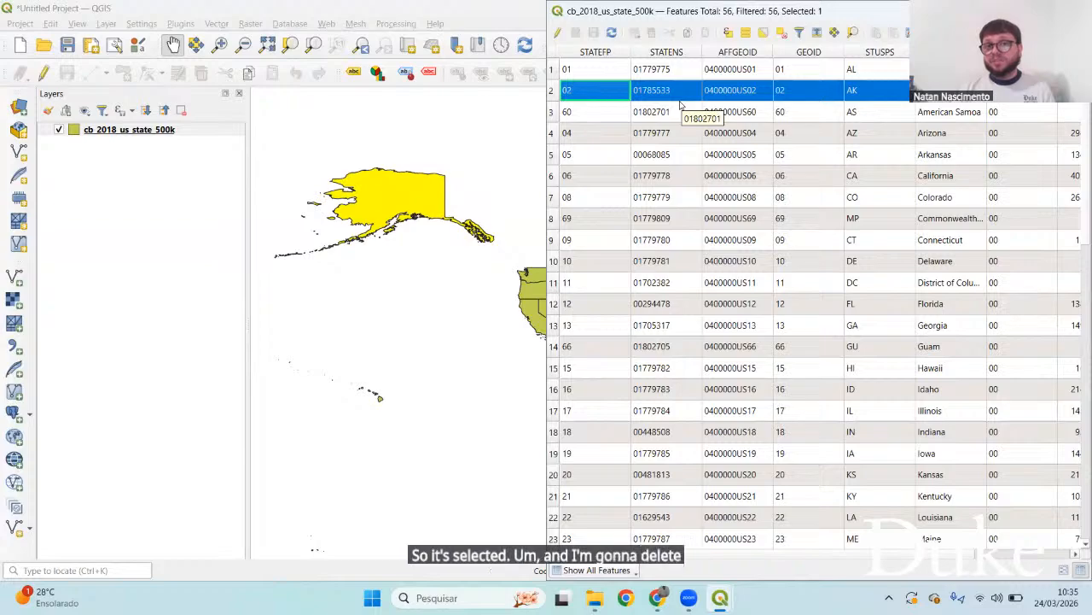
Turn on editing for the states layer and delete the selected Alaska feature
click(559, 33)
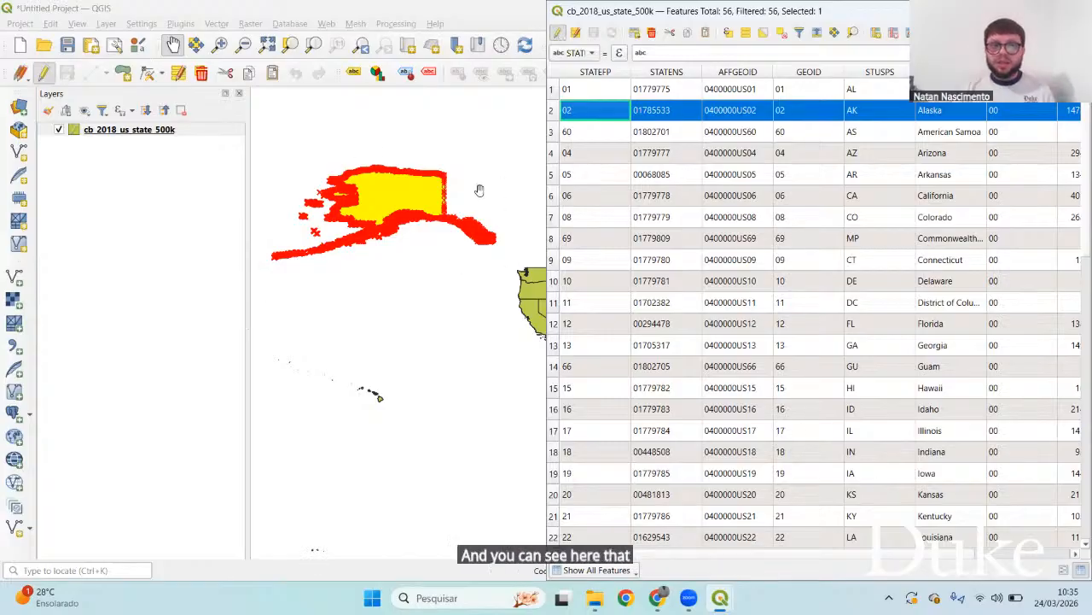
click(652, 35)
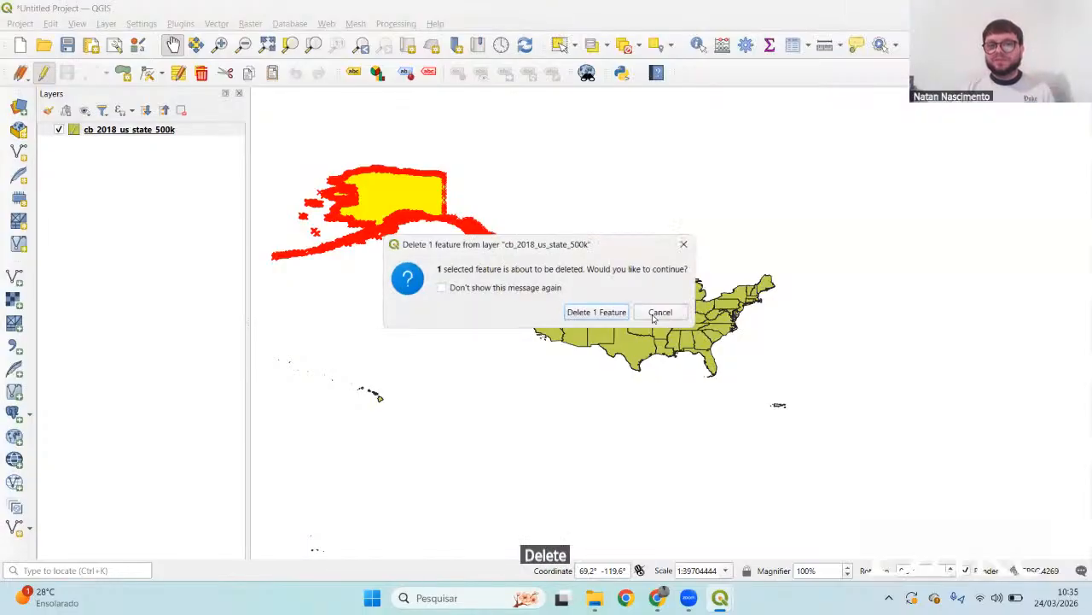
click(607, 314)
drag(680, 364, 635, 342)
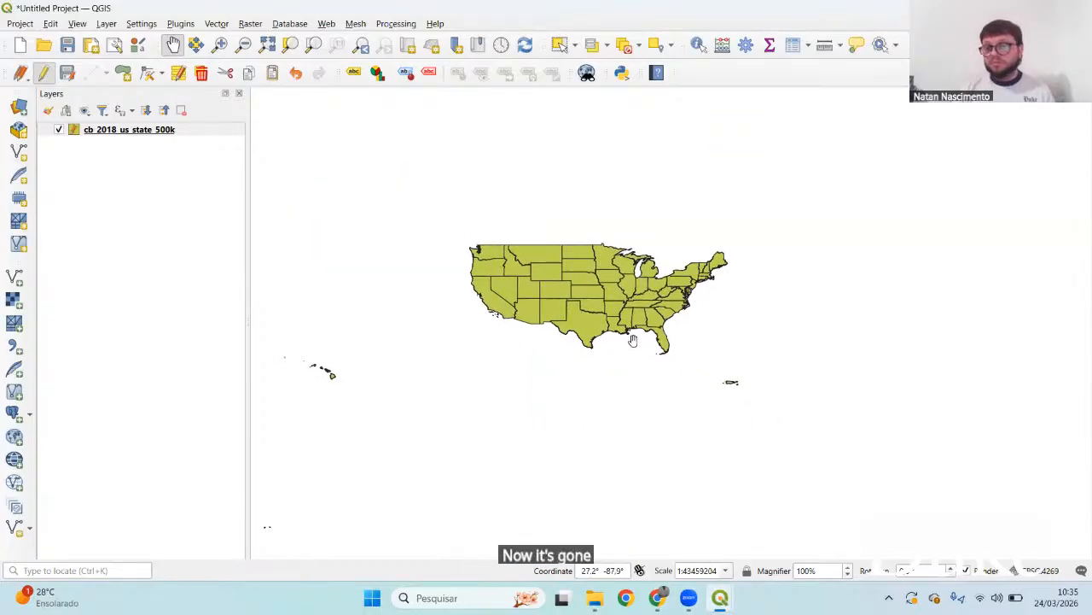
drag(632, 331, 670, 328)
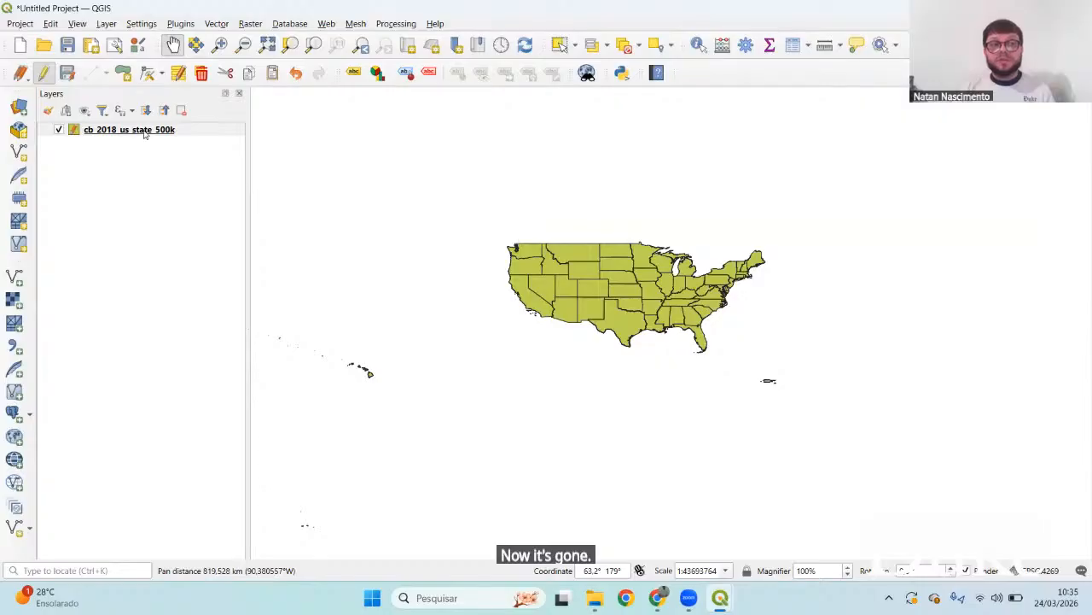
Show the attribute table beside the map again and check the remaining state records
key(F6)
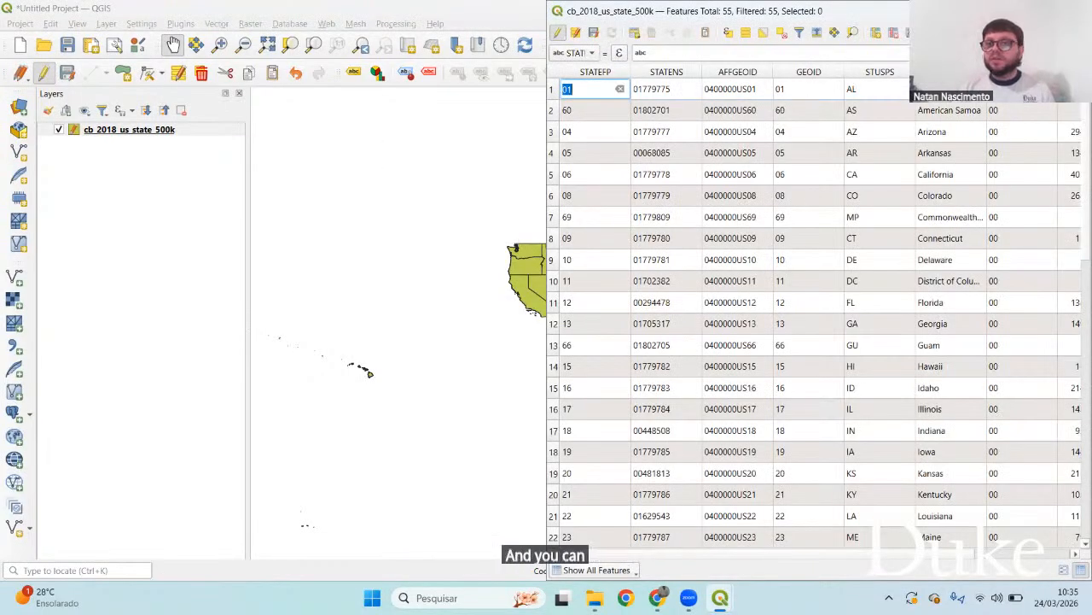
click(951, 72)
click(951, 72)
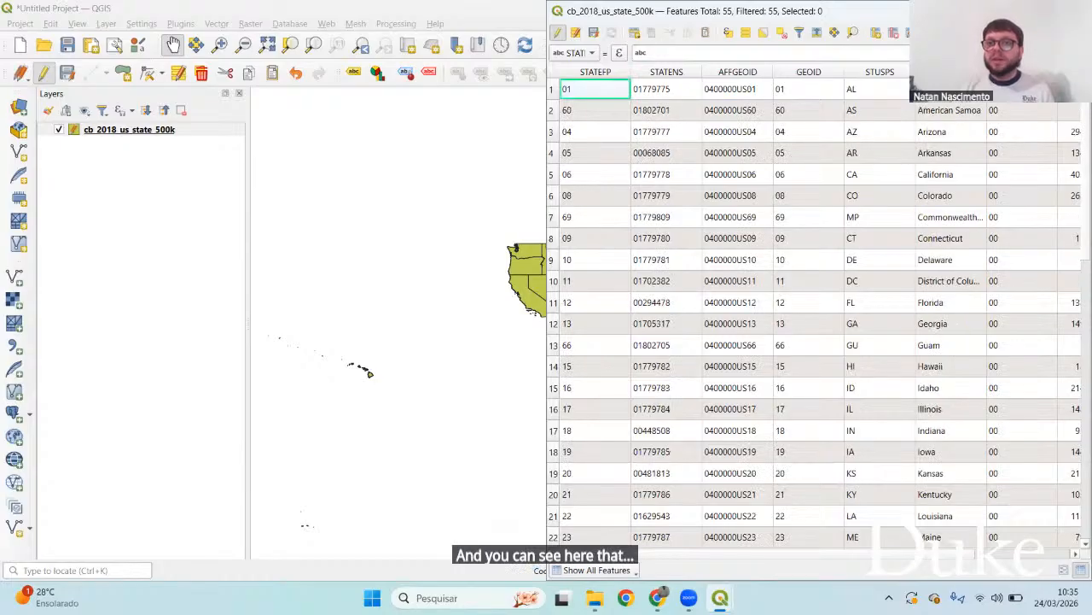
Check the state layer's attribute table for Alaska and undo the deletion of that feature
scroll(956, 232, down, 11)
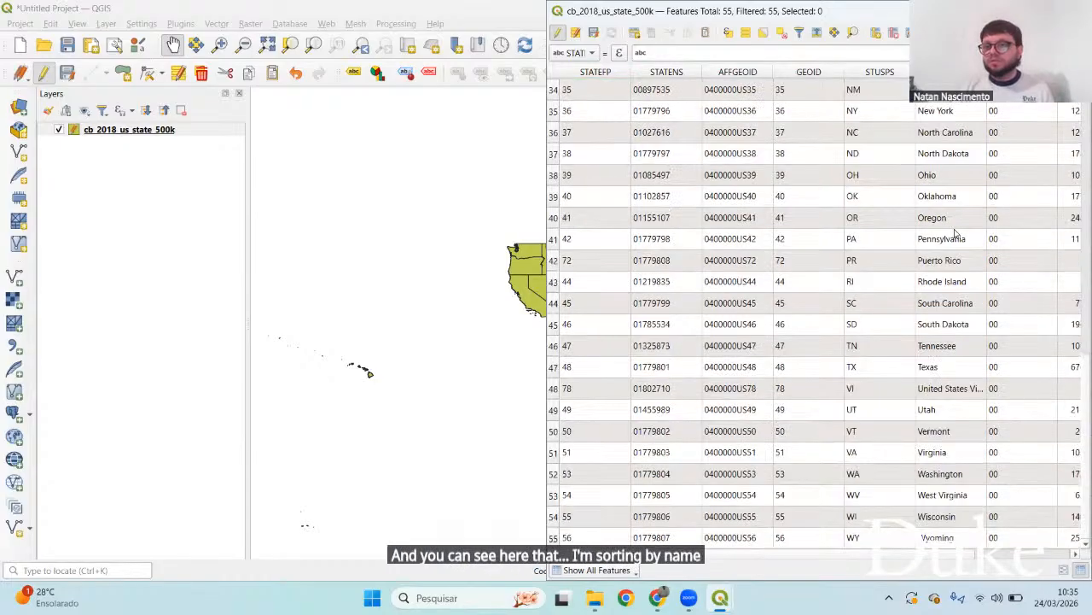
scroll(956, 232, up, 11)
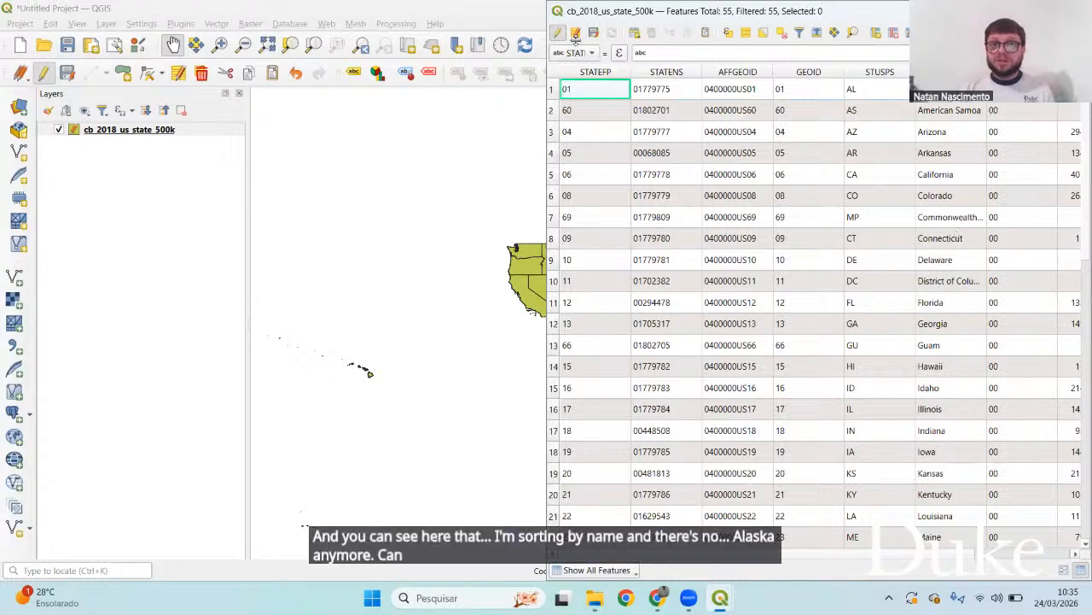
click(183, 298)
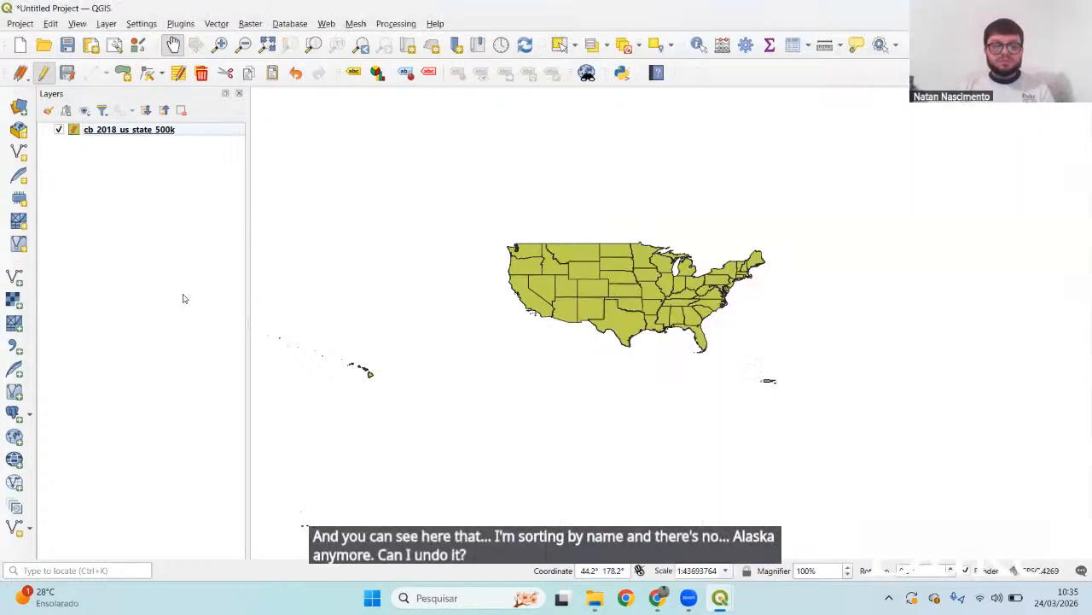
key(ctrl+z)
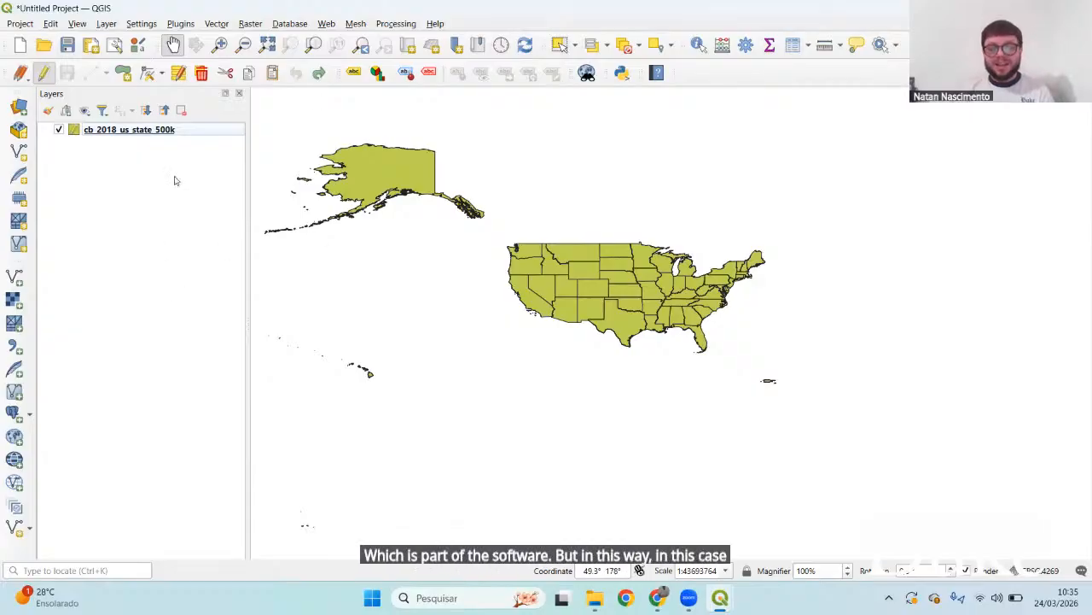
Select Alaska, American Samoa, Hawaii and Puerto Rico together in the state layer's attribute table and delete them
key(F6)
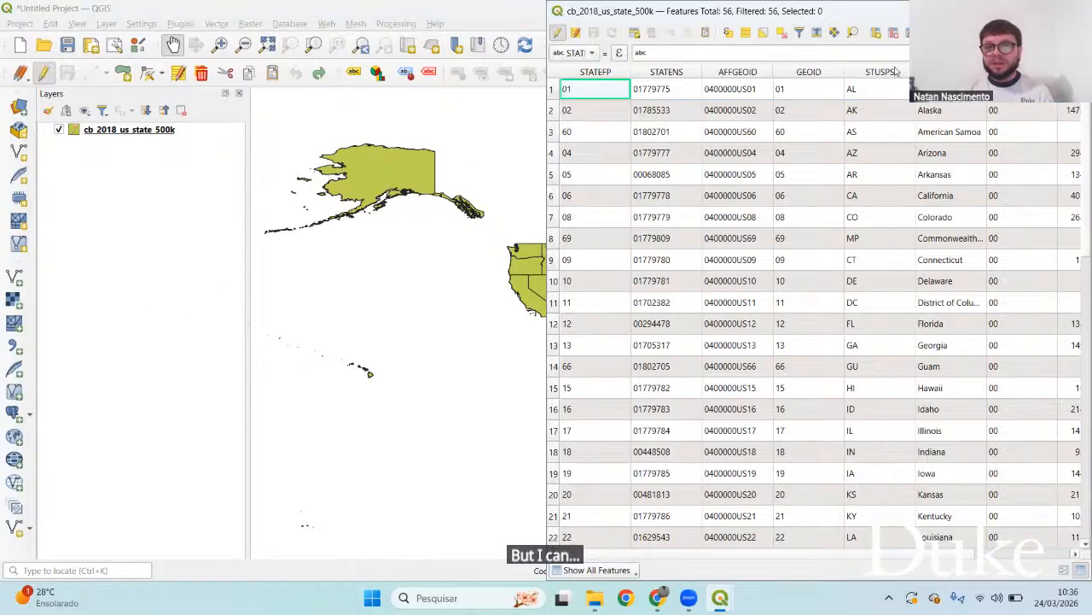
click(553, 111)
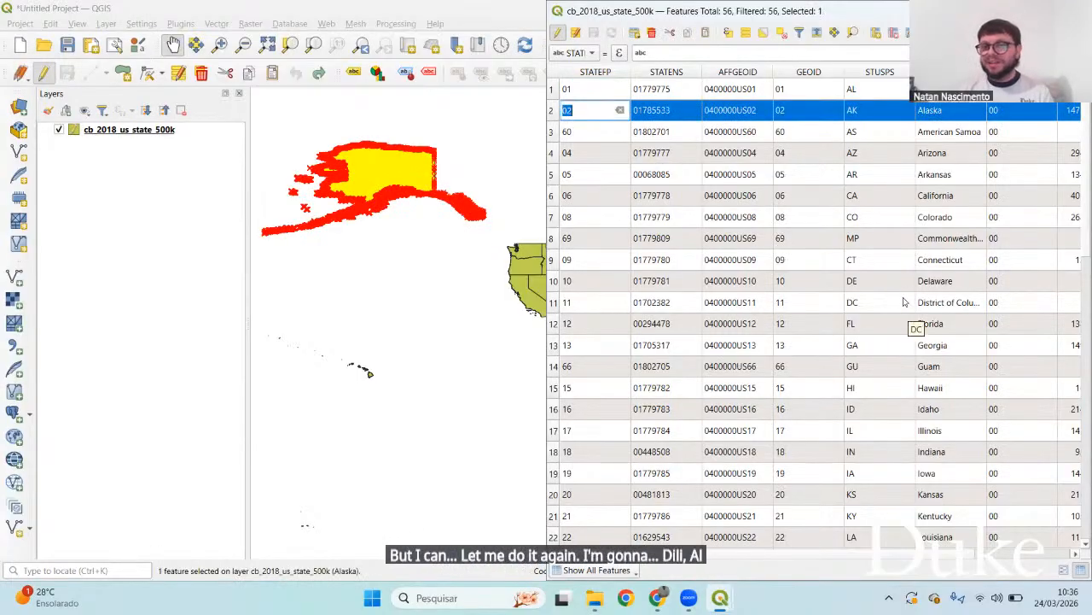
ctrl+click(551, 133)
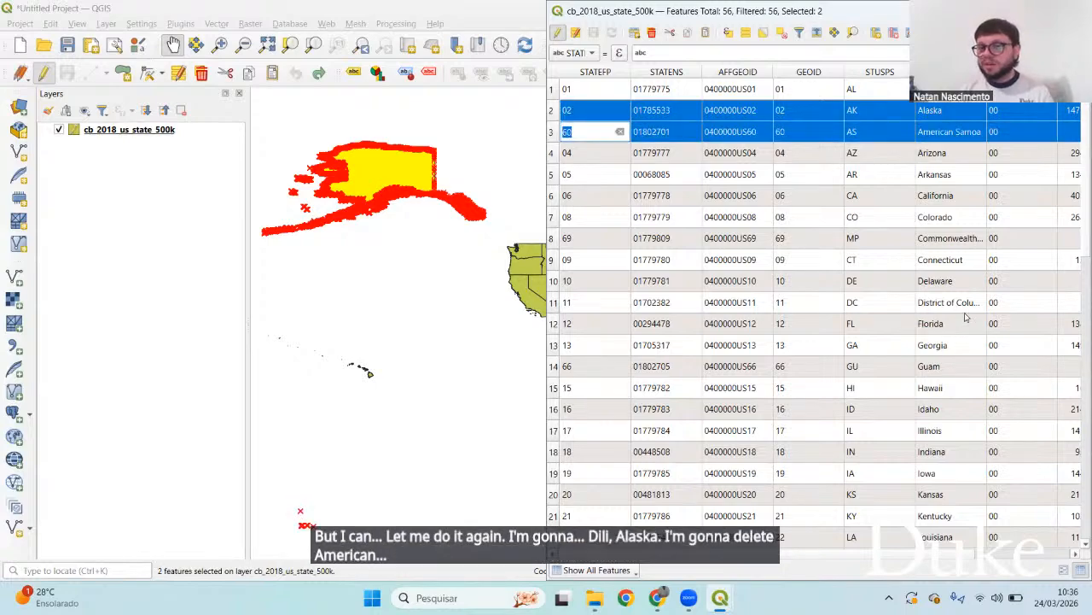
ctrl+click(551, 388)
scroll(1005, 359, down, 8)
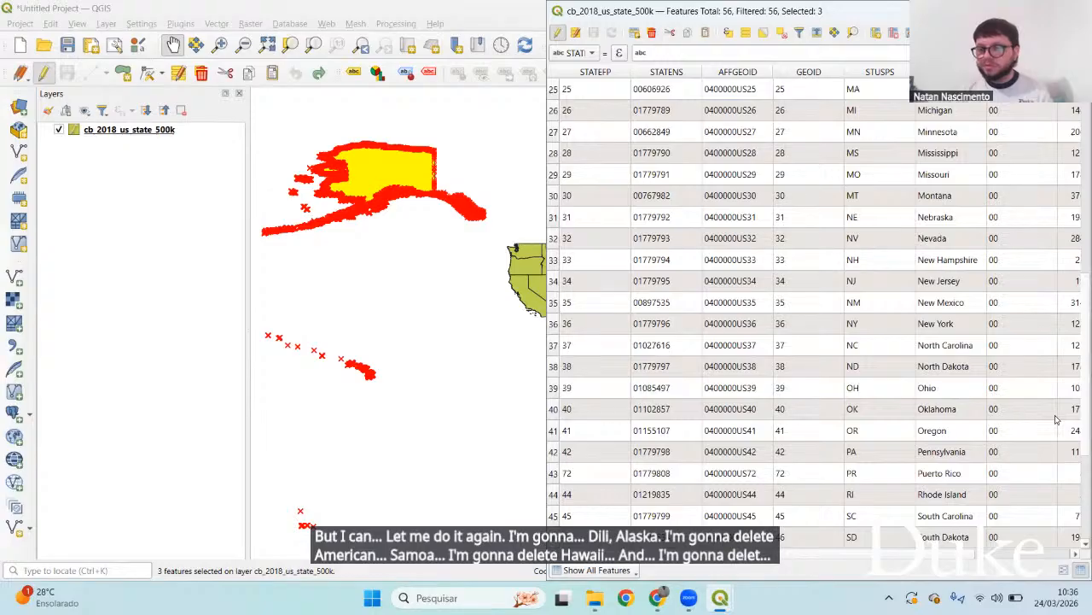
ctrl+click(552, 473)
scroll(1057, 419, down, 4)
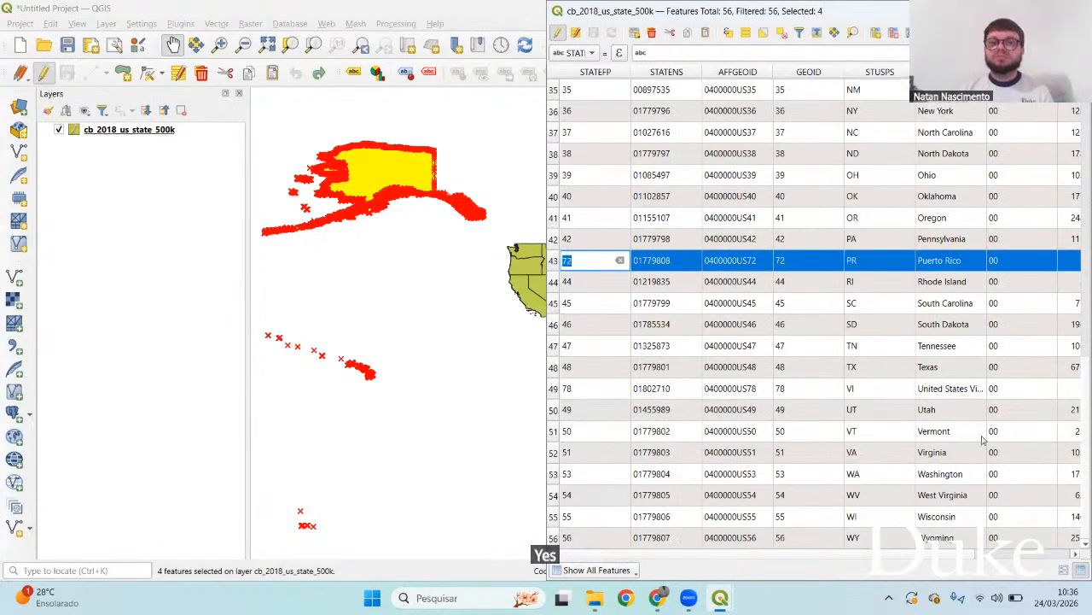
click(201, 73)
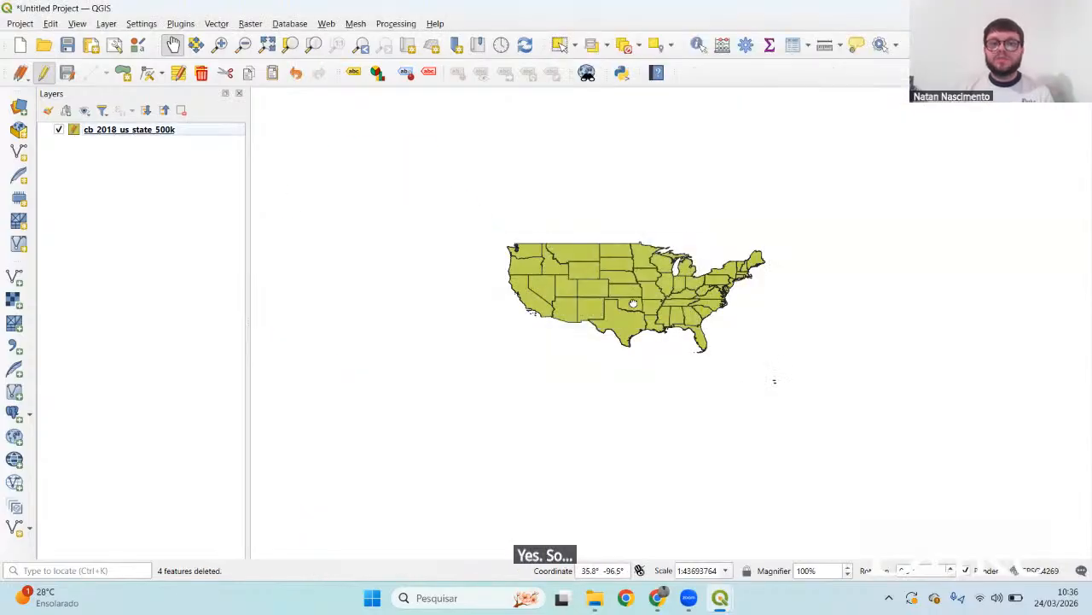
Inspect the small islands left southeast of Florida and delete the United States Virgin Islands feature through the attribute table
drag(739, 335, 584, 309)
scroll(632, 350, up, 2)
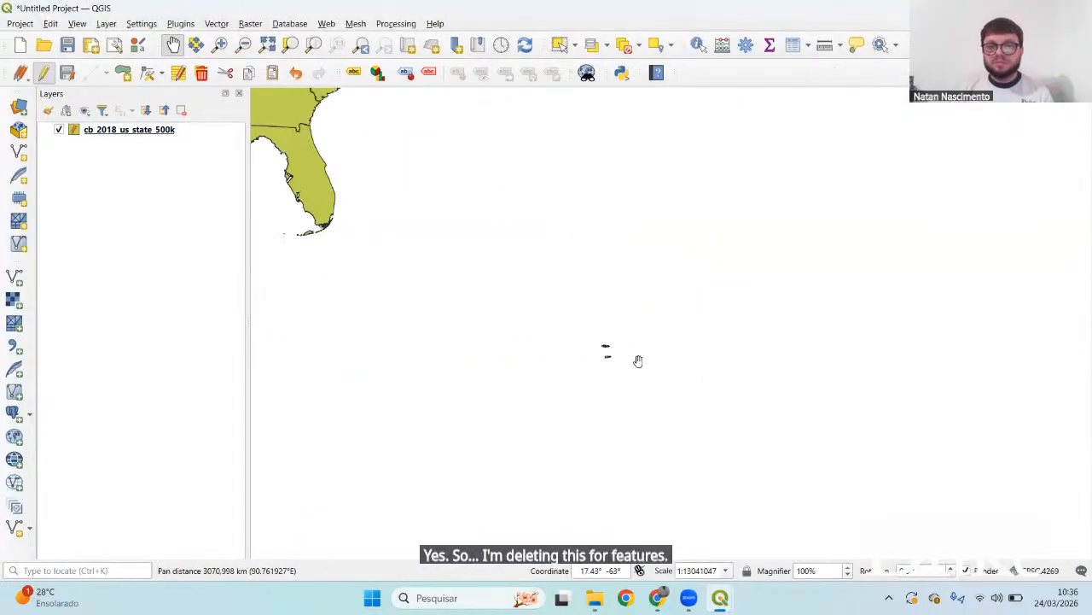
scroll(619, 273, down, 2)
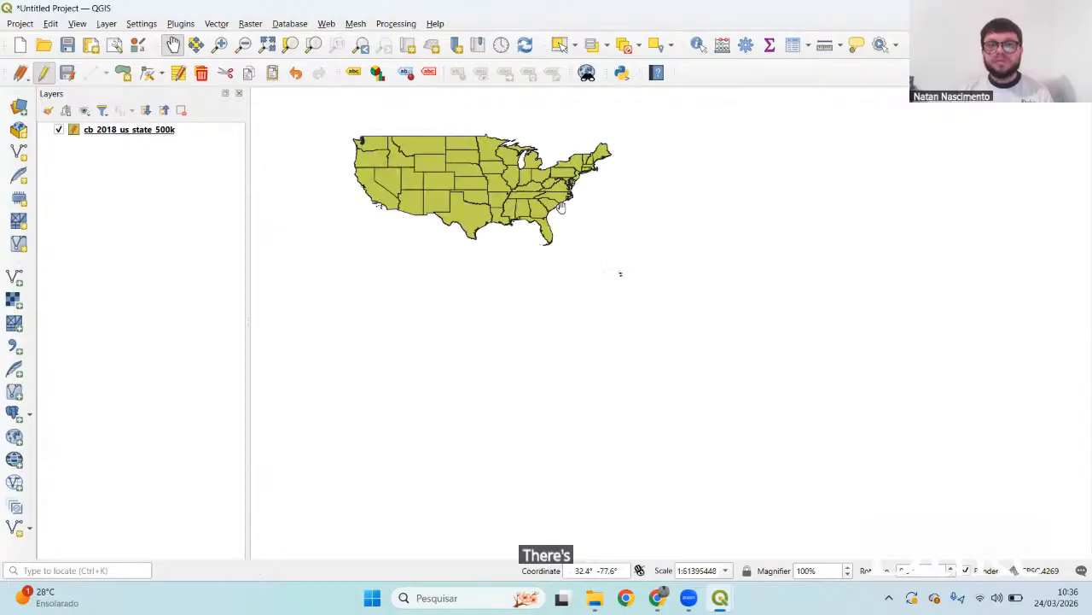
drag(620, 273, 678, 332)
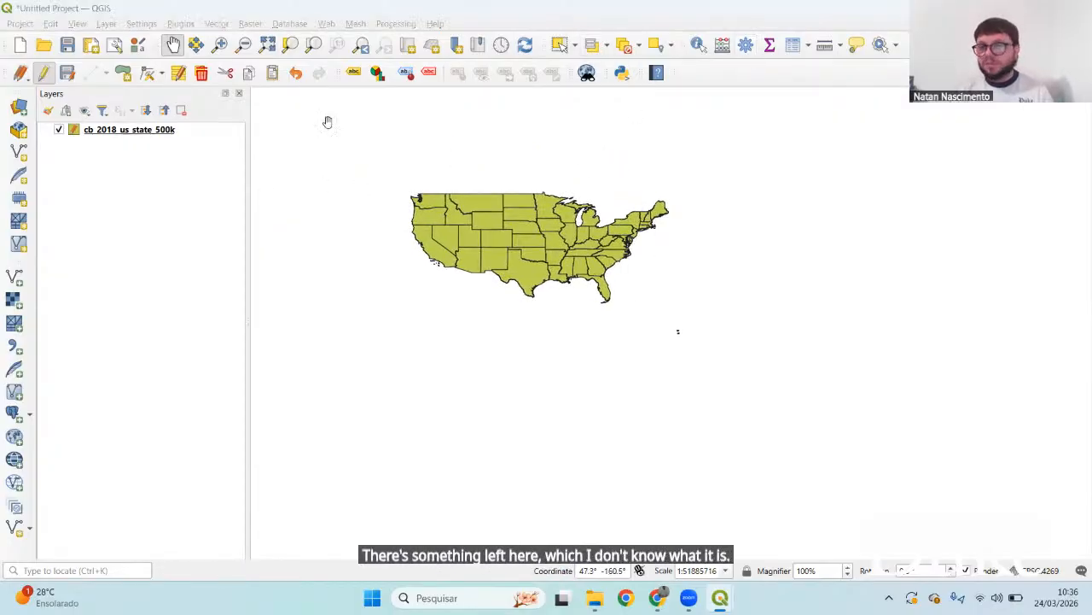
key(alt+Tab)
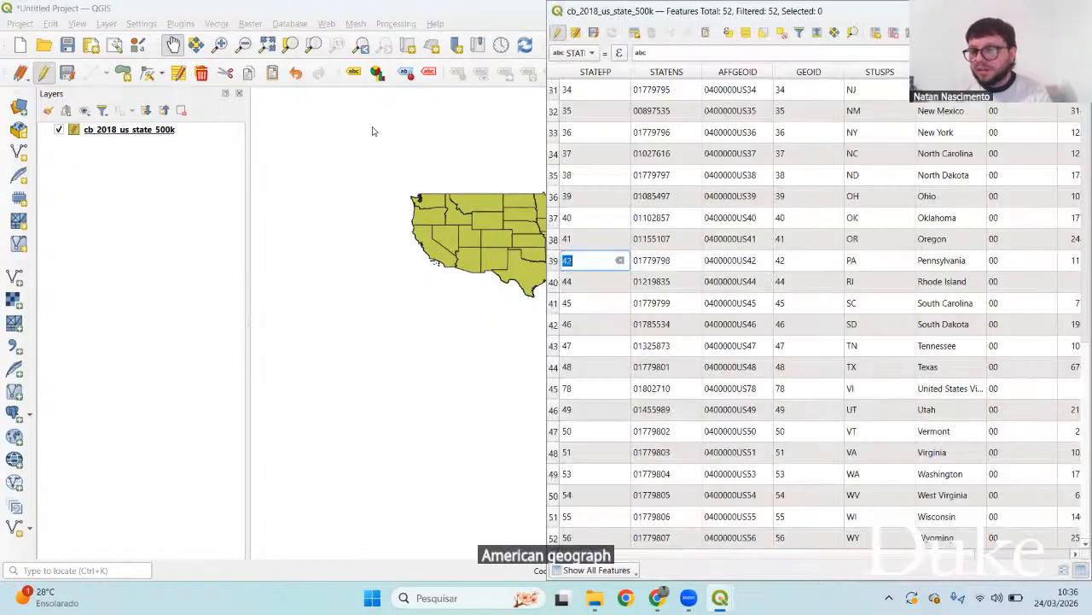
click(958, 388)
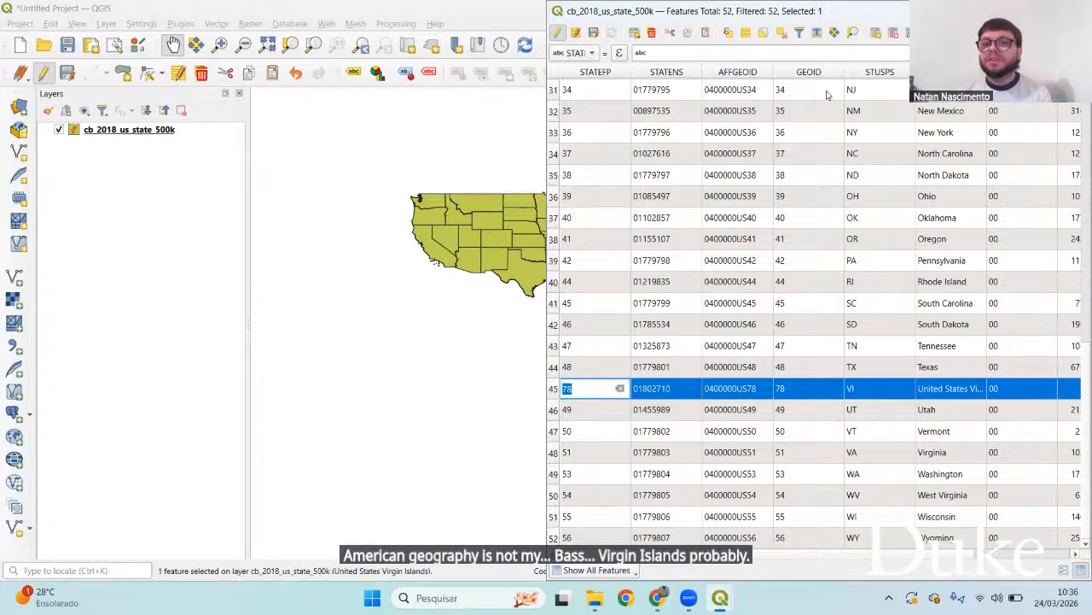
click(651, 32)
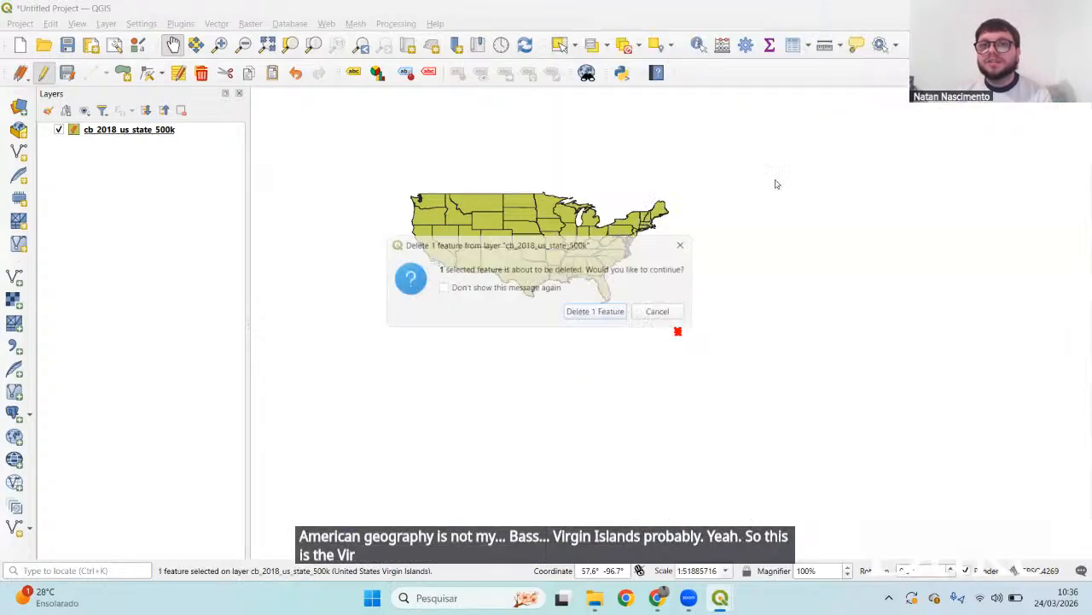
click(598, 313)
Save the edits to the cb_2018_us_state_500k layer and turn off its editing mode
drag(551, 241, 695, 291)
scroll(671, 334, up, 1)
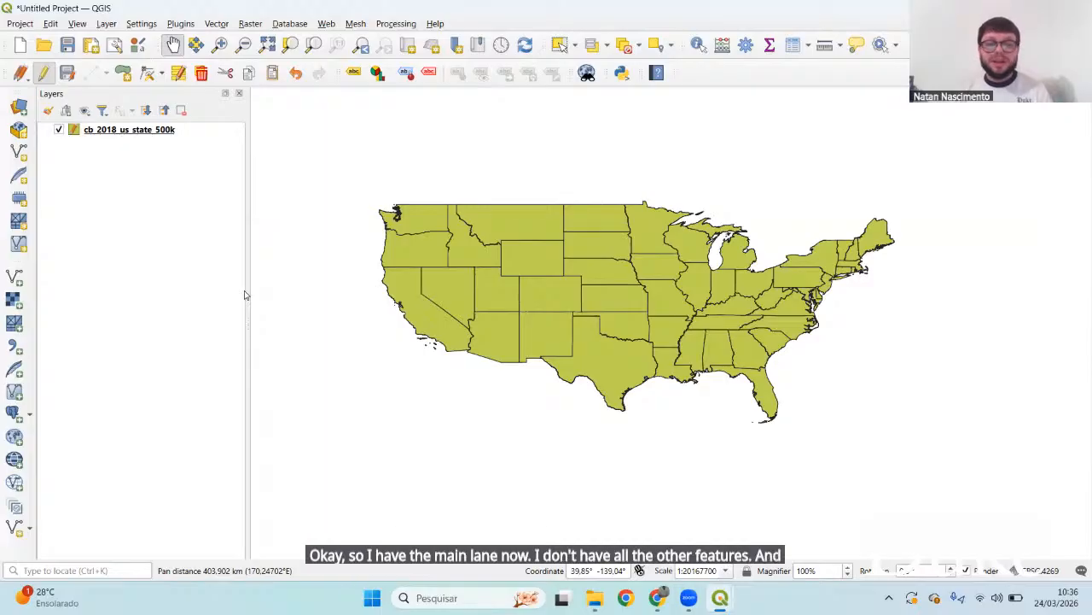
key(alt+Tab)
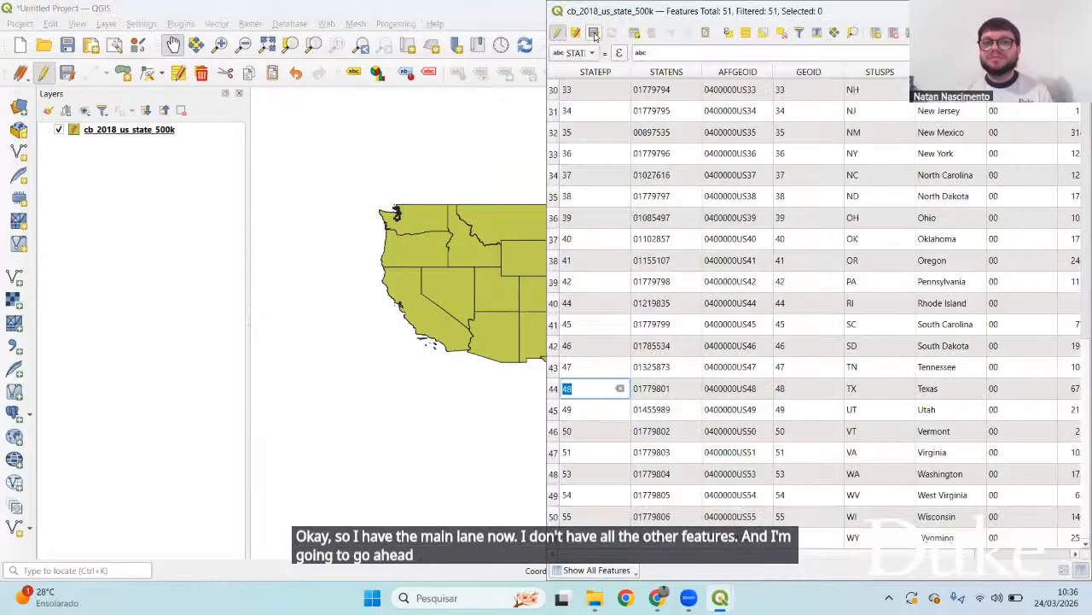
click(594, 34)
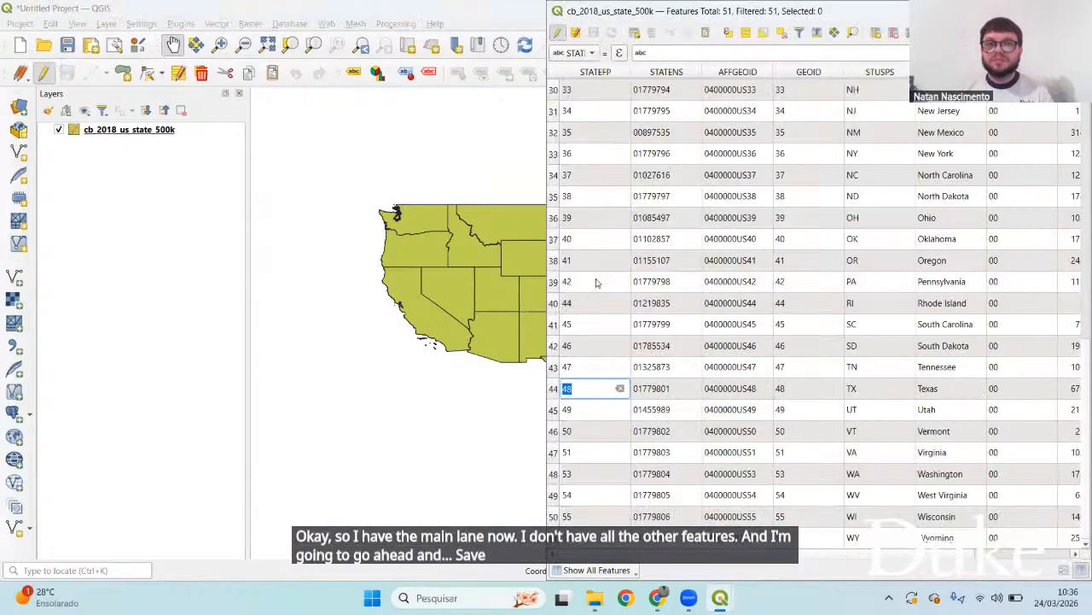
click(557, 34)
scroll(644, 254, up, 5)
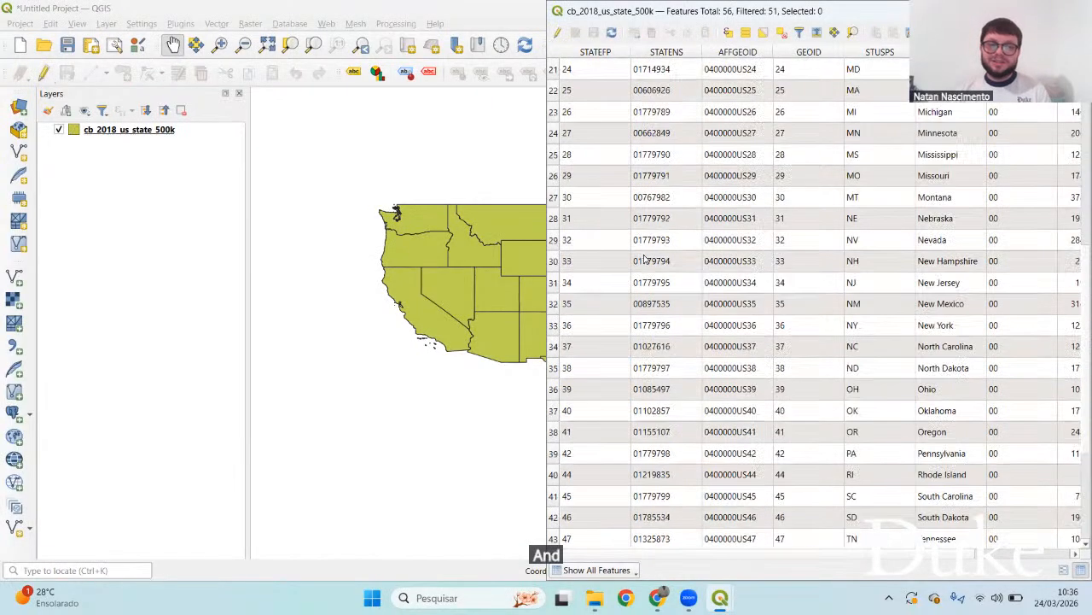
Switch to File Explorer and check the modification dates of the shapefile's files in the US_States folder
click(395, 271)
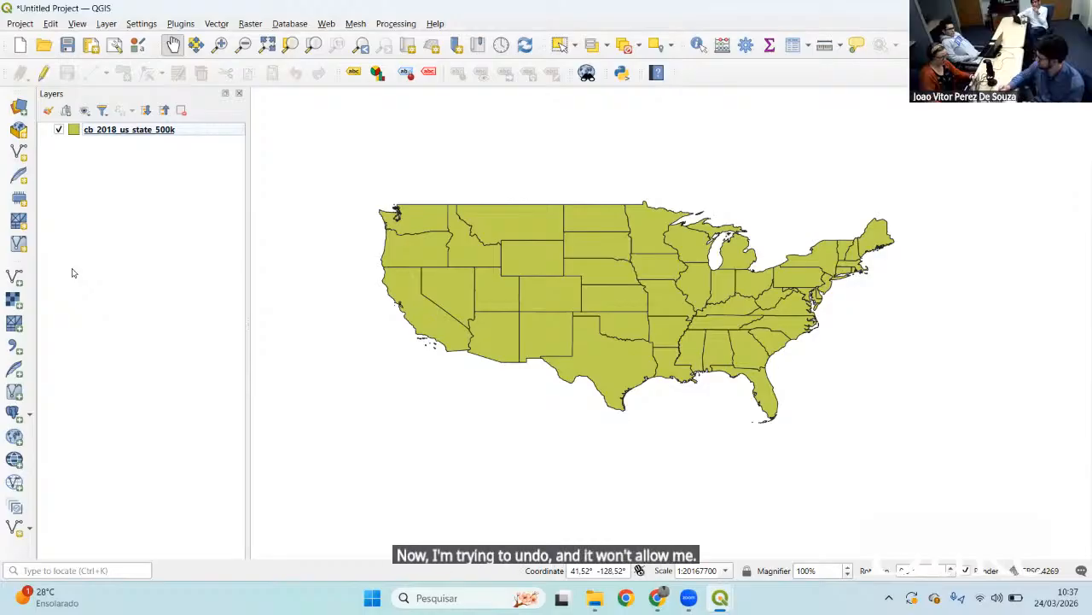
drag(587, 322, 606, 317)
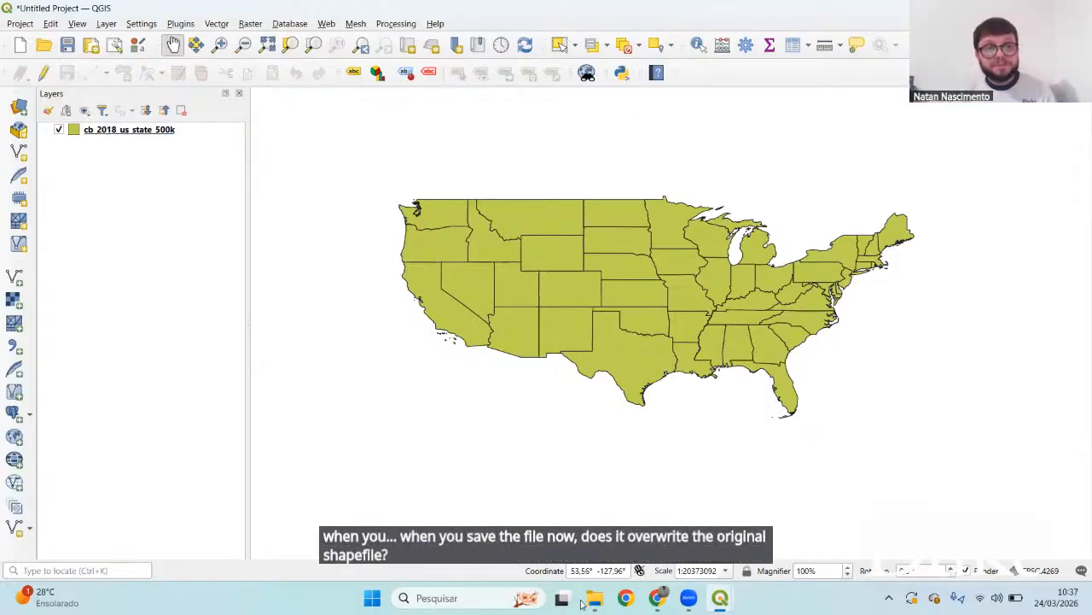
mouse_move(595, 599)
click(601, 539)
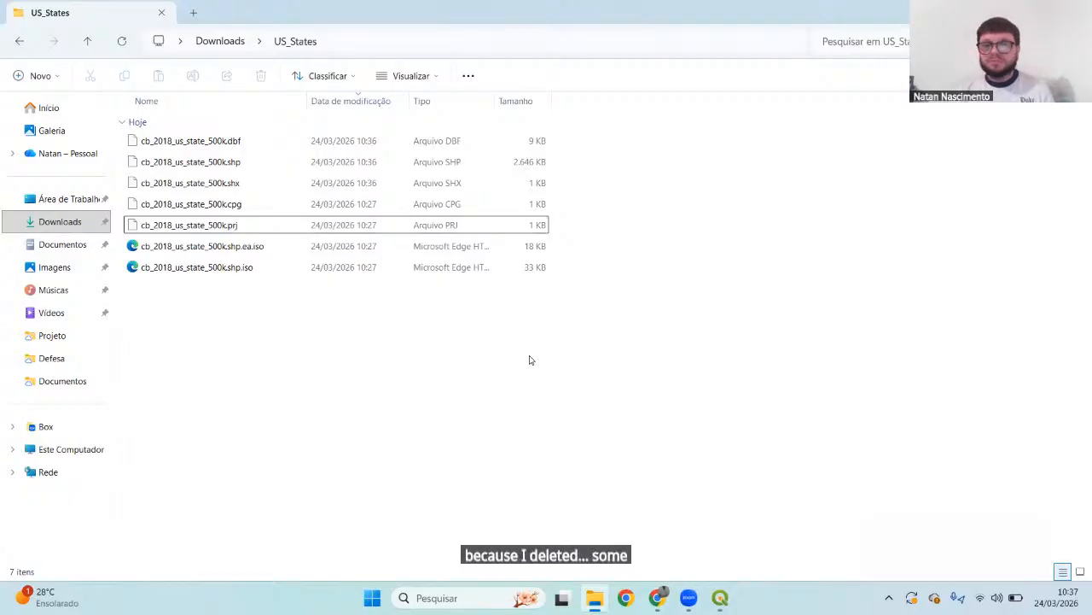
key(alt+Tab)
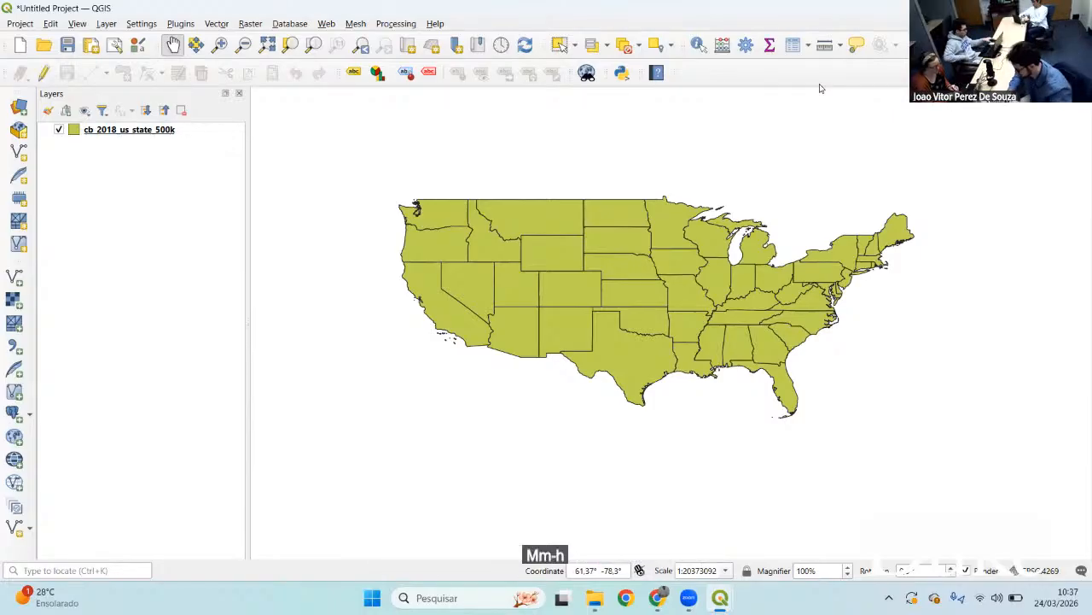
Return to the state layer's attribute table, maximize it and look through the remaining records and fields
key(alt+Tab)
key(alt+Tab)
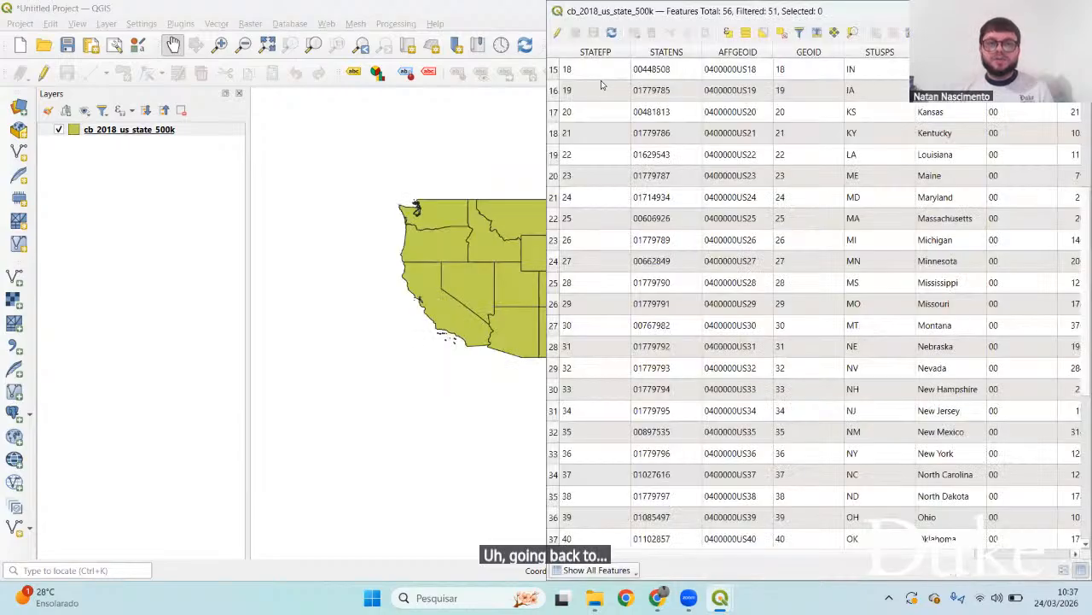
key(super+Up)
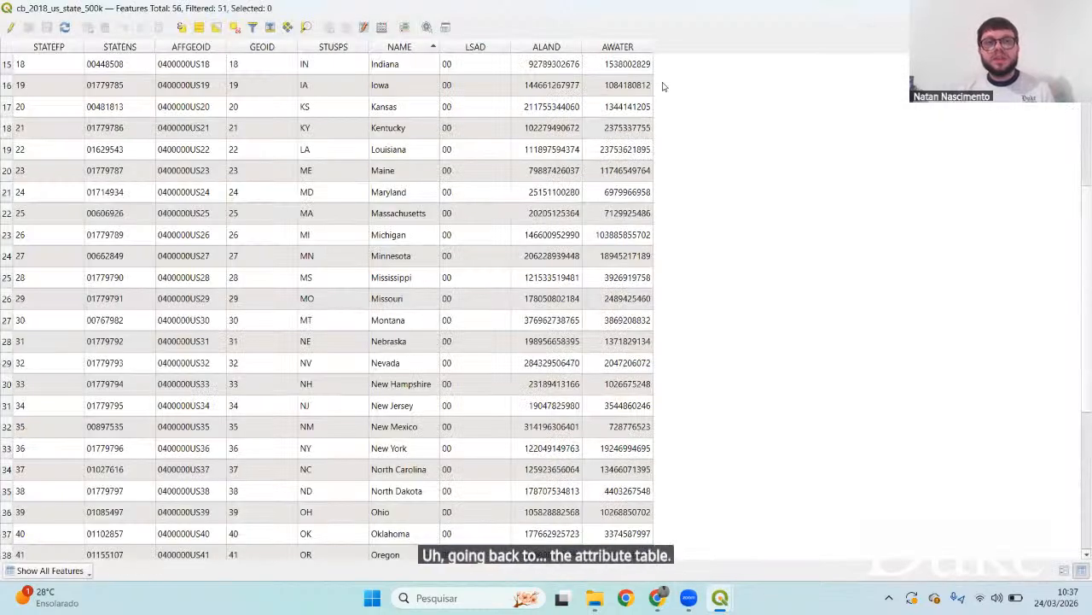
scroll(356, 219, down, 5)
scroll(437, 279, up, 10)
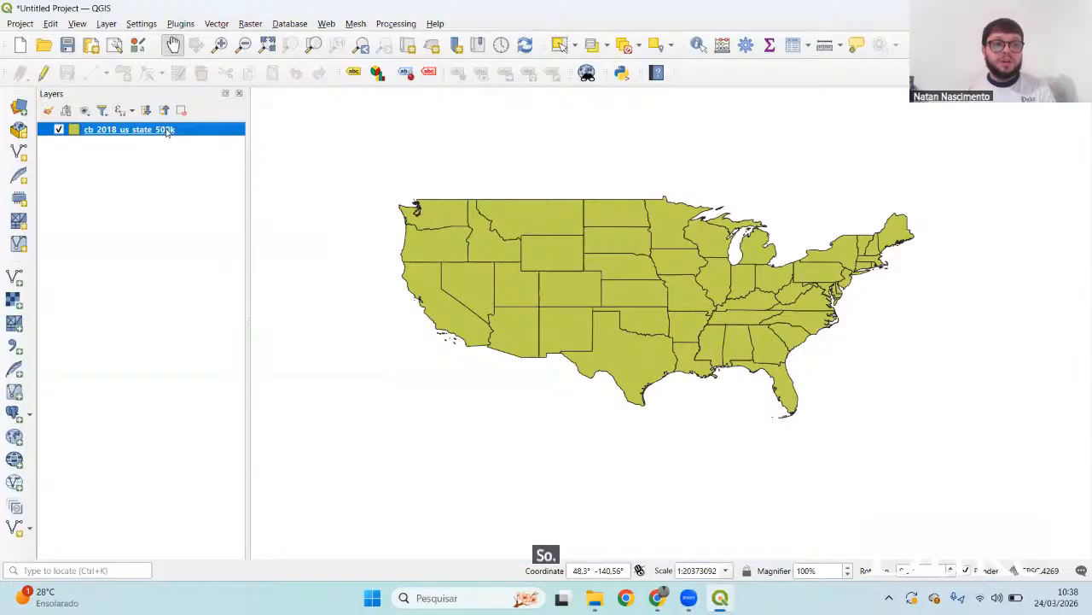
Toggle the visibility of the cb_2018_us_state_500k layer and leave it hidden on the map
click(59, 131)
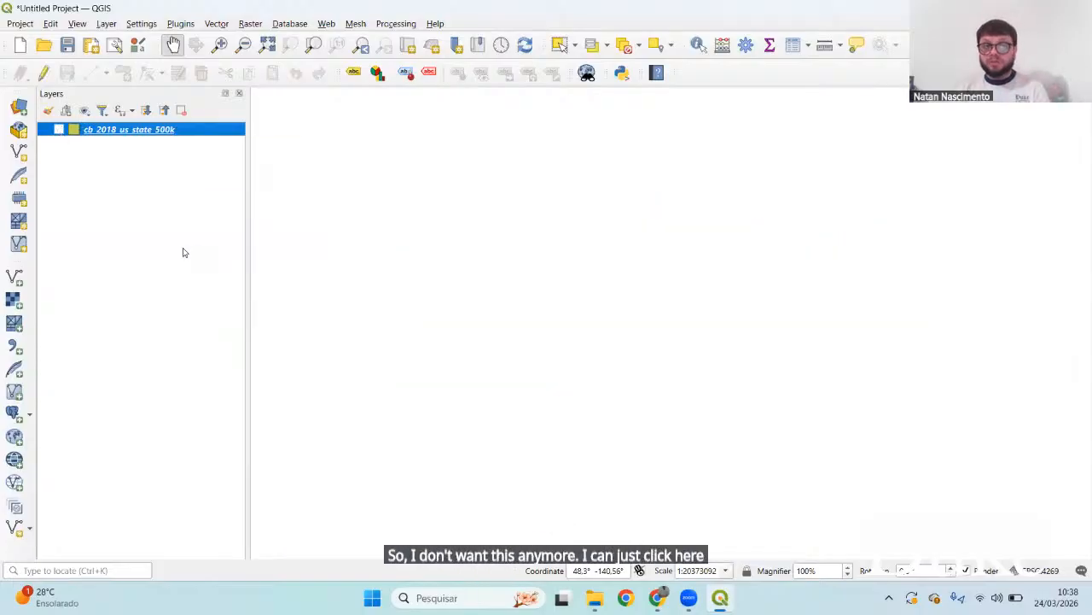
click(59, 130)
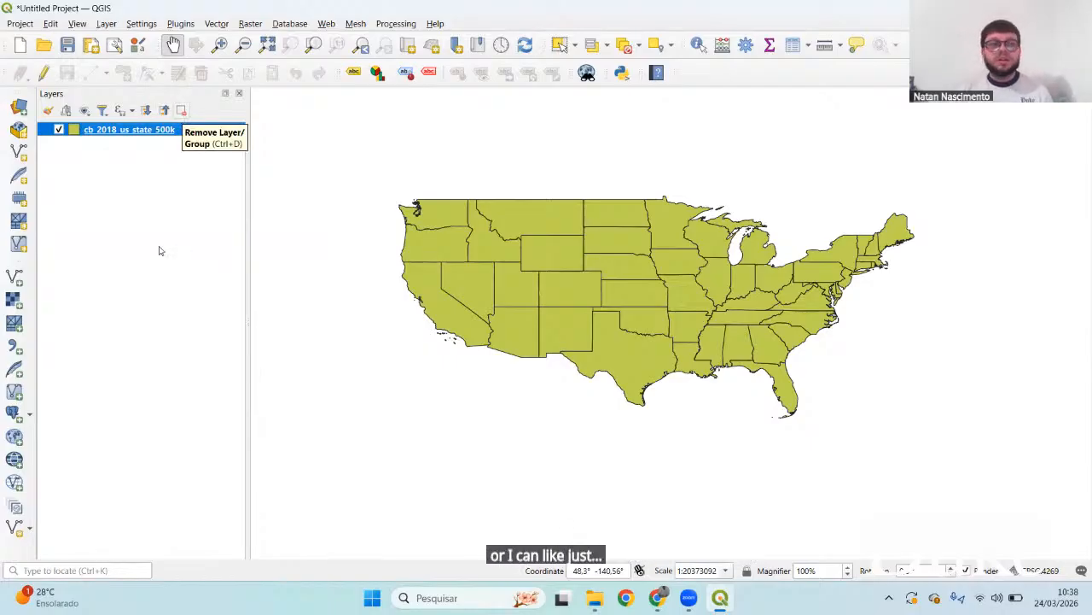
click(59, 129)
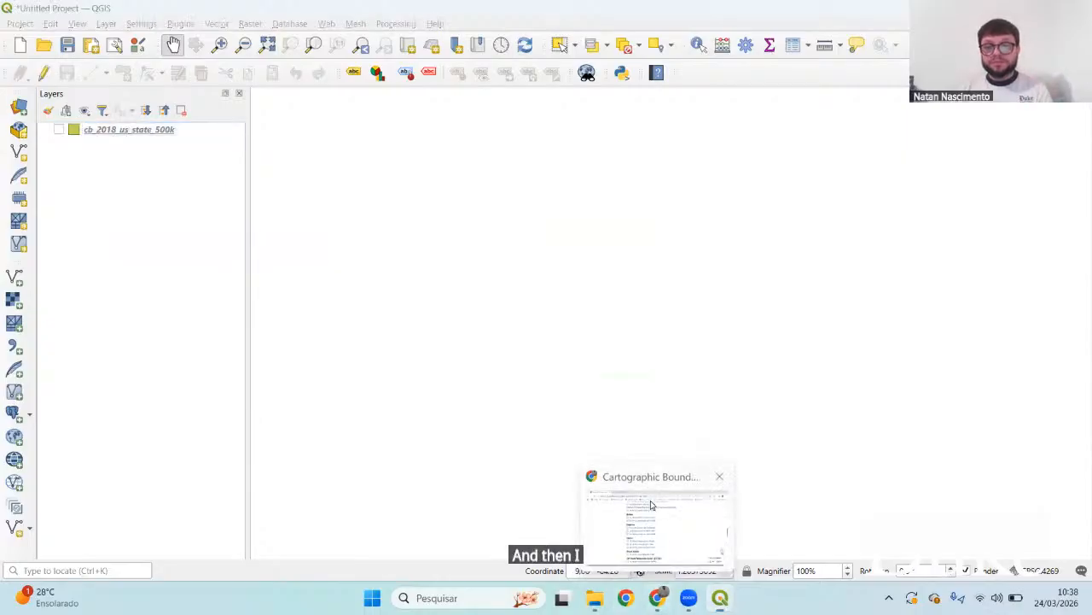
Switch to the IBGE site in Chrome, open the Geosciences downloads page and look over its folder list
click(658, 521)
click(321, 16)
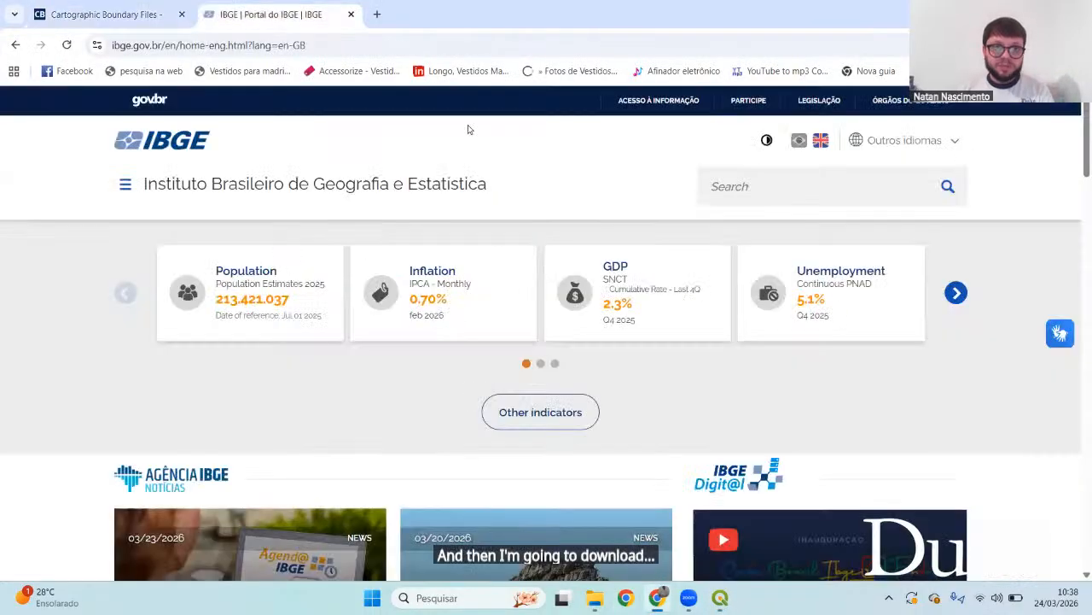
click(124, 184)
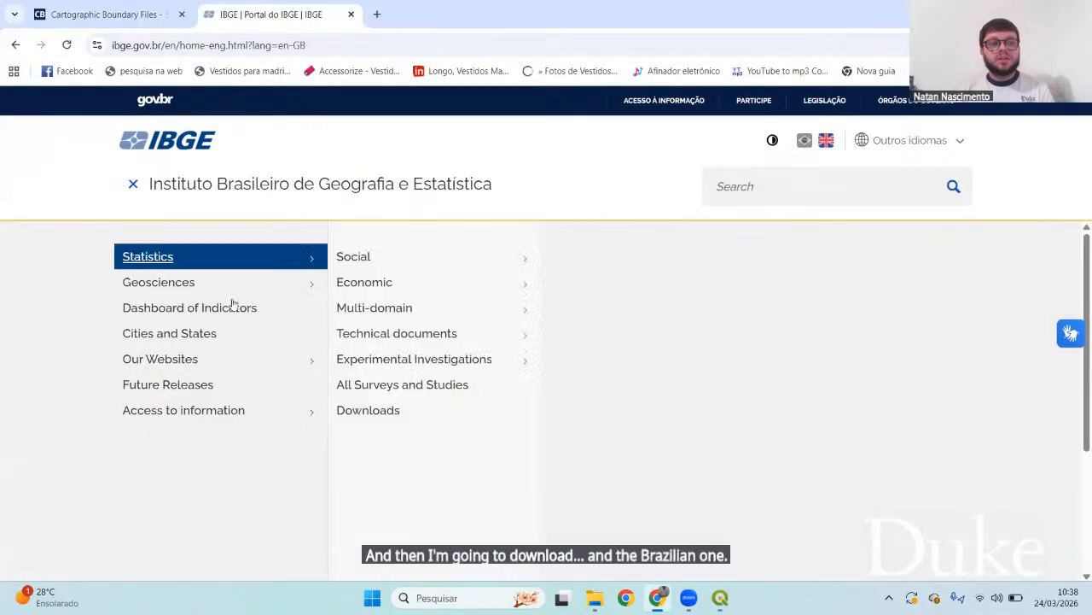
mouse_move(245, 280)
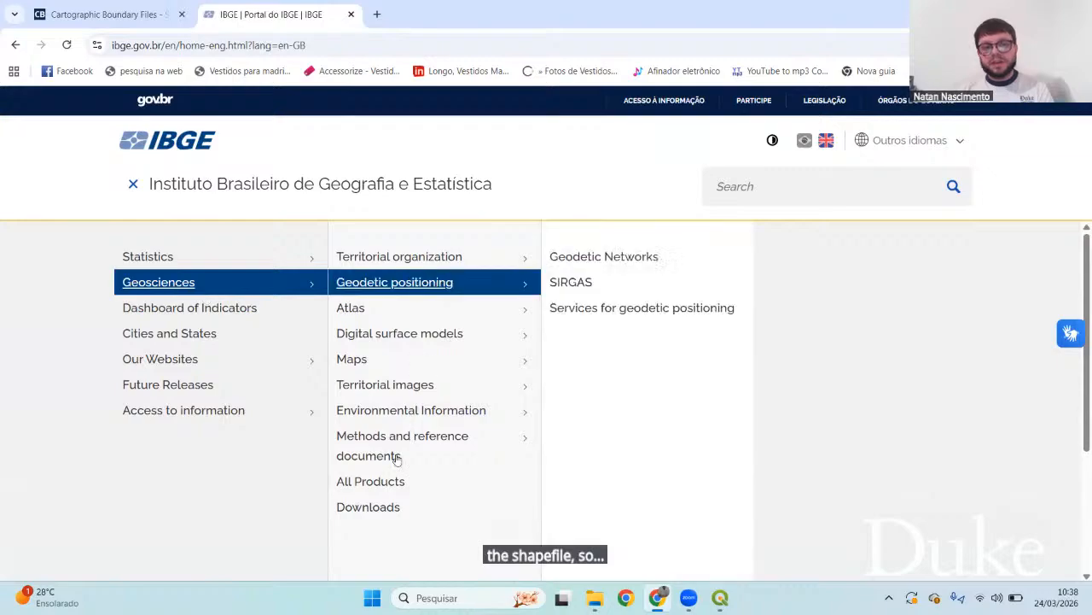
click(368, 507)
scroll(72, 380, down, 2)
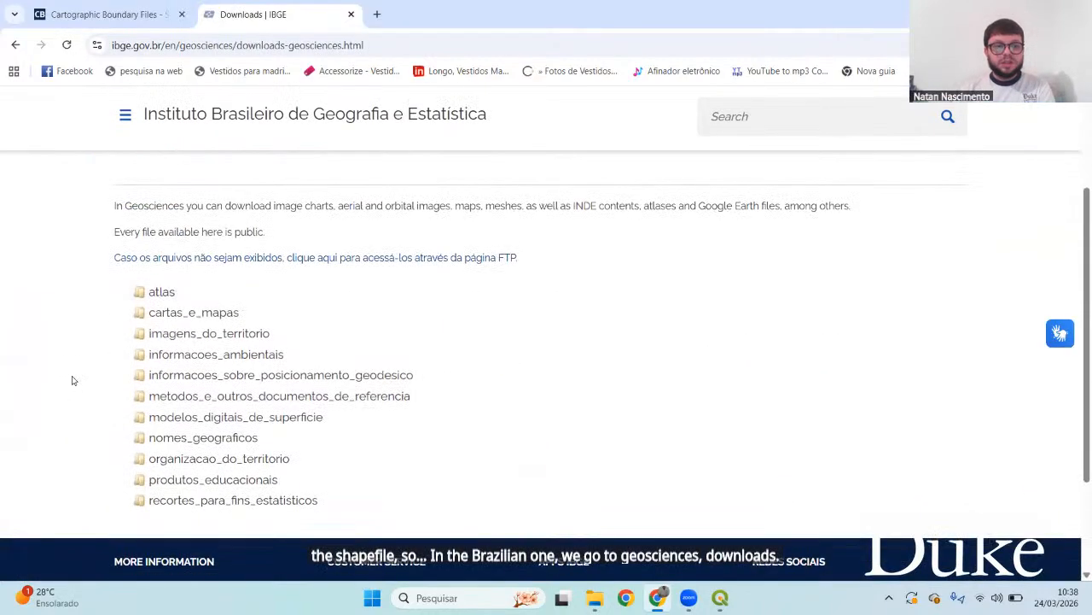
scroll(72, 381, down, 2)
scroll(78, 337, up, 1)
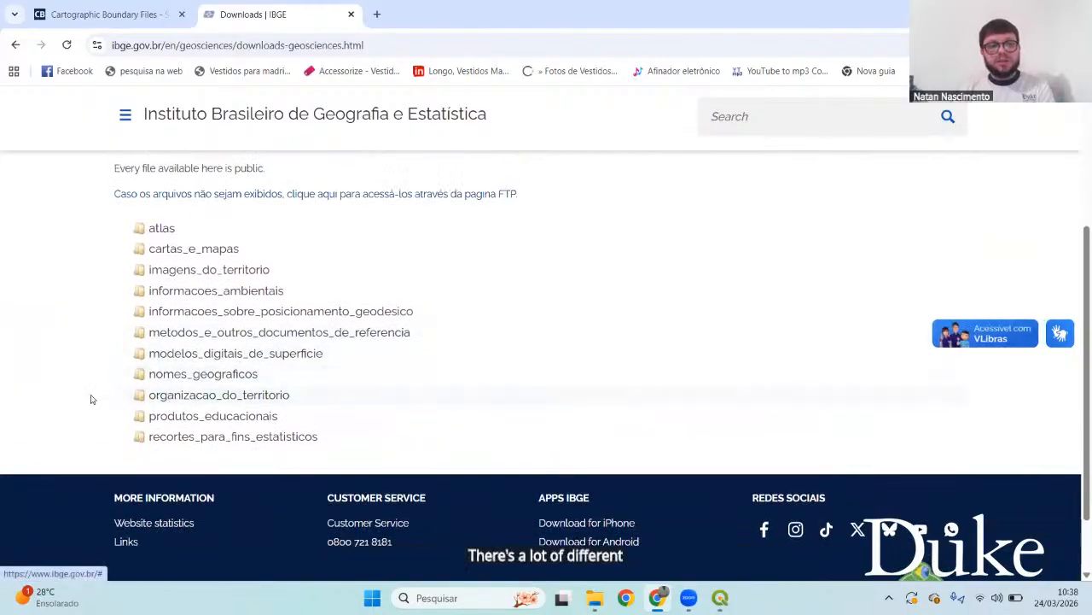
Expand the IBGE download folders organizacao_do_territorio, malhas_territoriais, malhas_municipais, municipio_2024 and Brasil
scroll(90, 399, up, 1)
scroll(383, 244, up, 1)
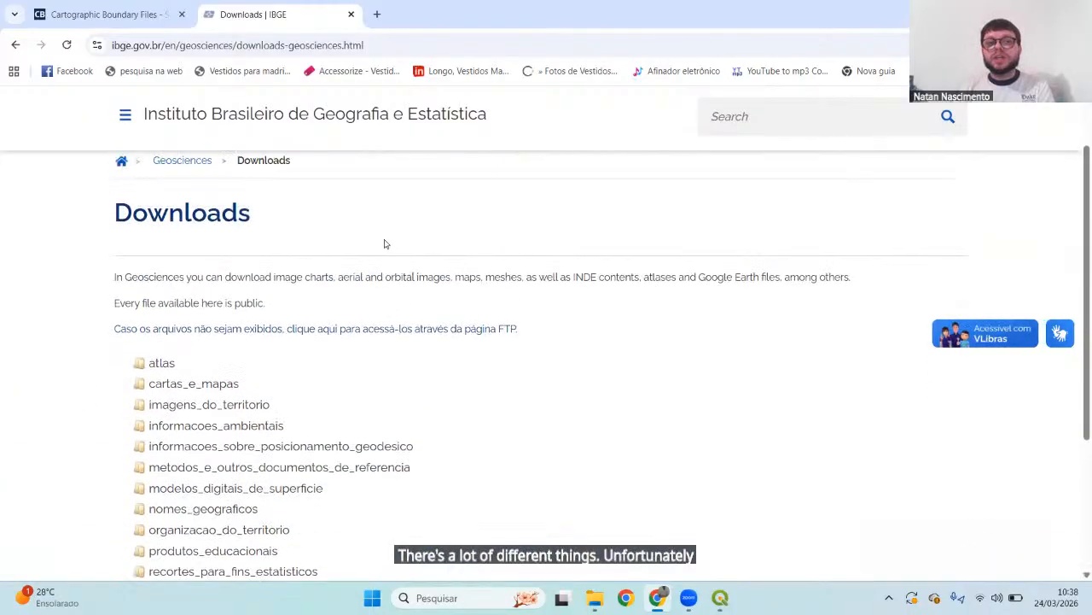
scroll(383, 241, down, 2)
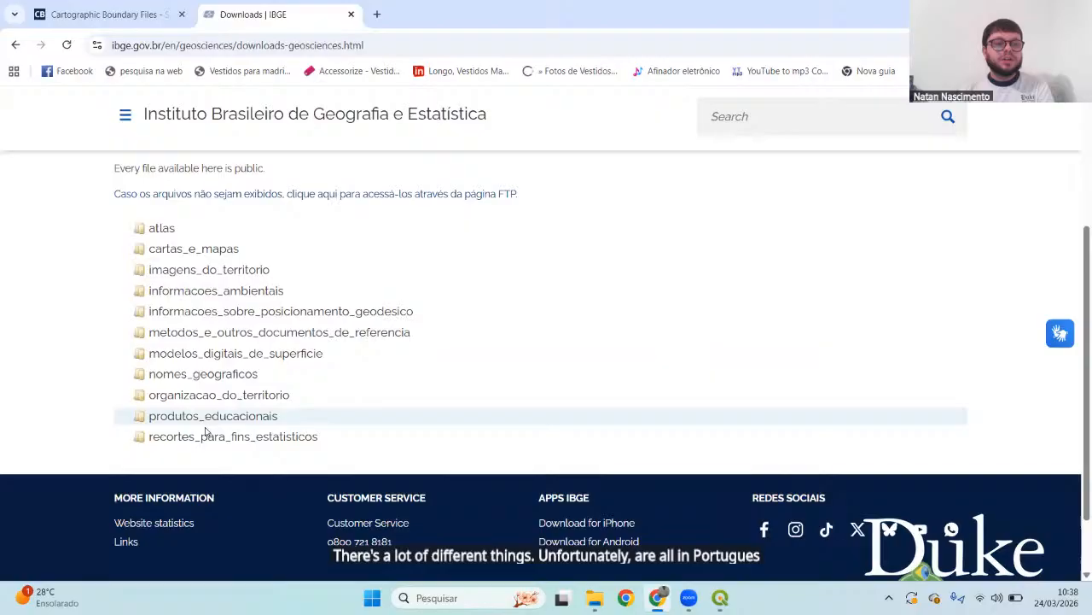
click(224, 396)
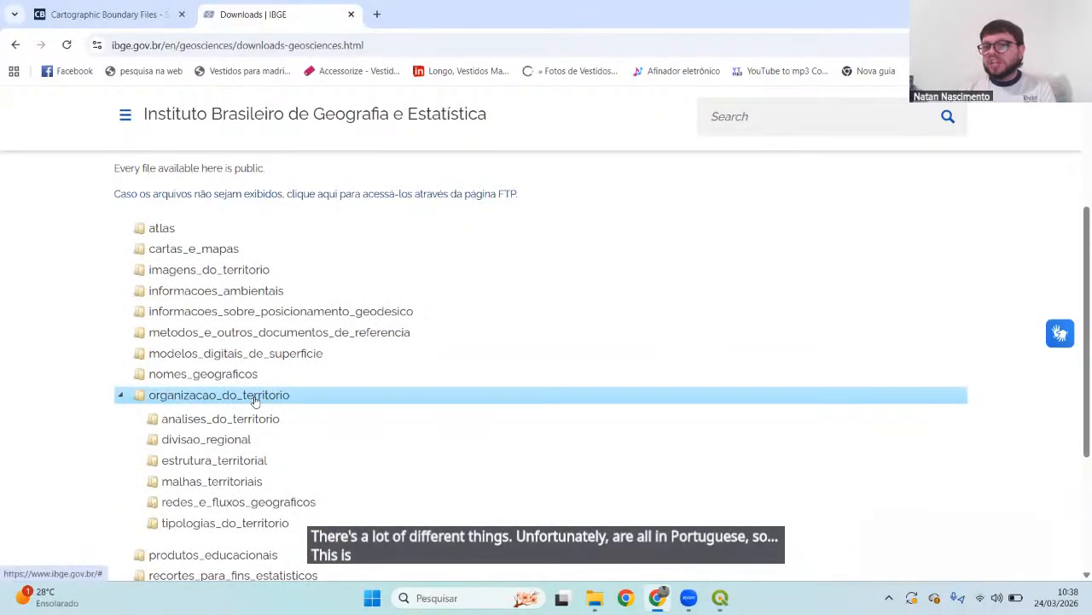
scroll(273, 397, down, 3)
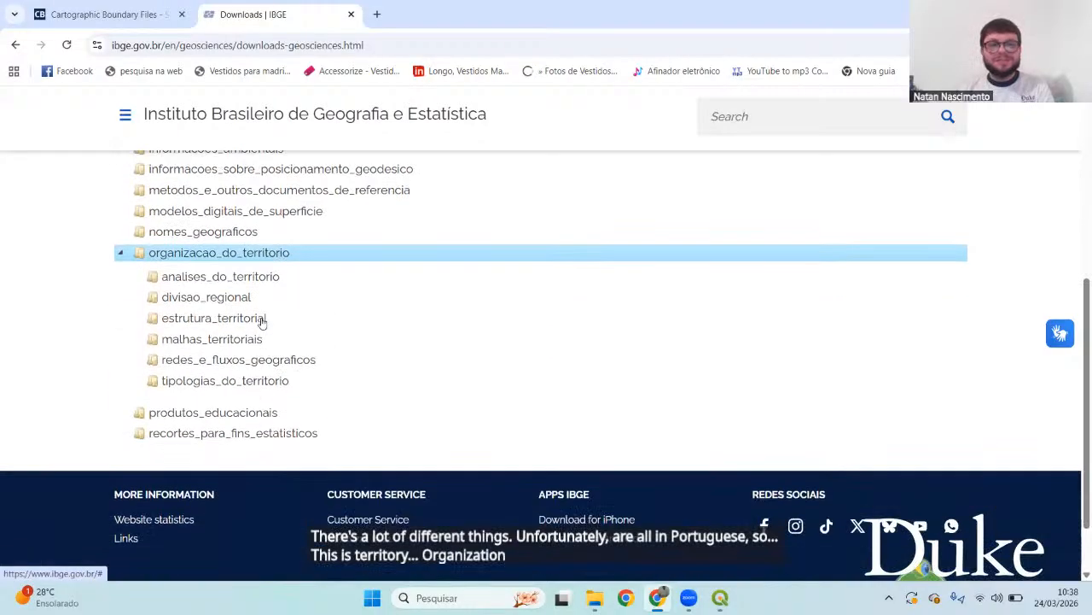
click(221, 341)
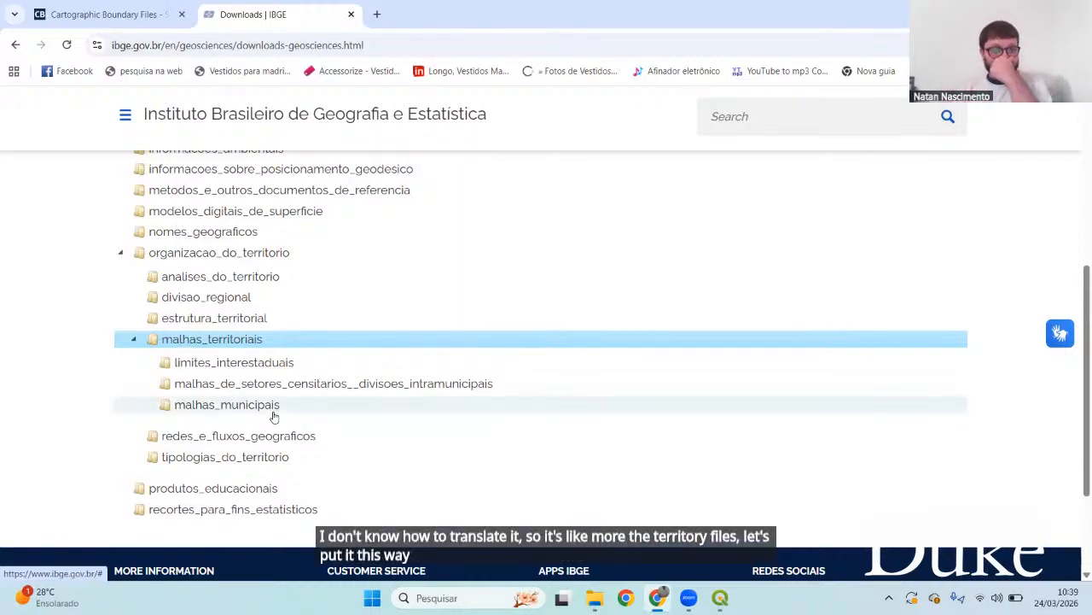
click(226, 405)
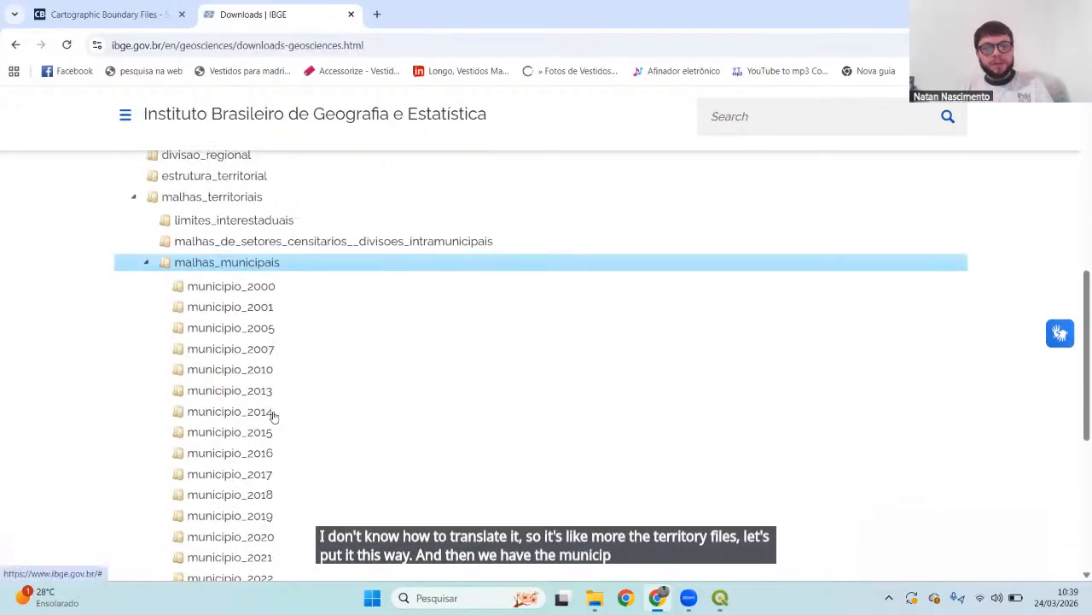
scroll(260, 405, up, 2)
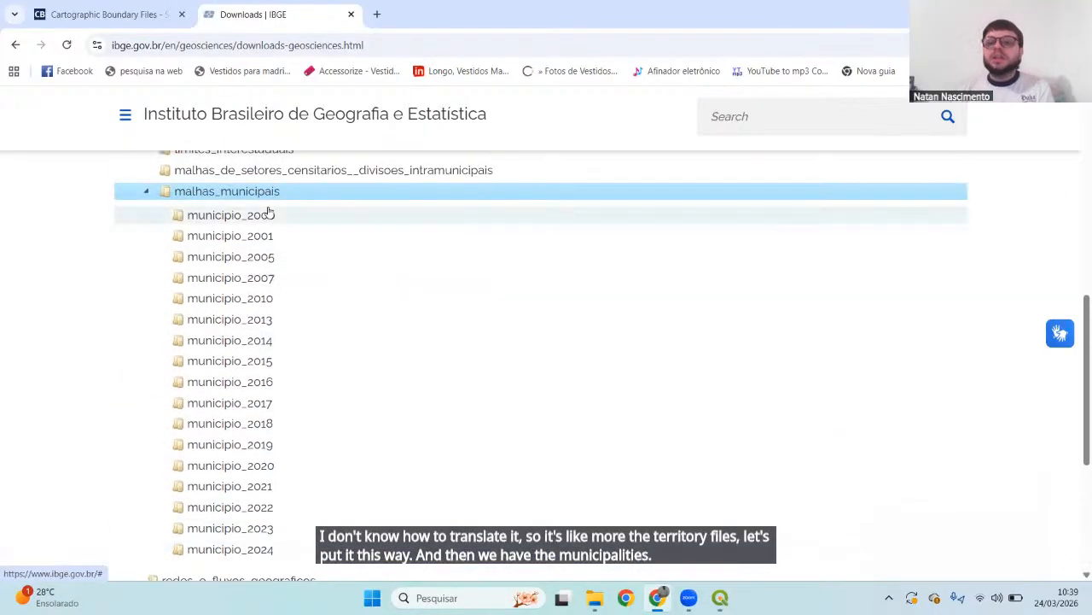
click(254, 553)
scroll(341, 482, down, 2)
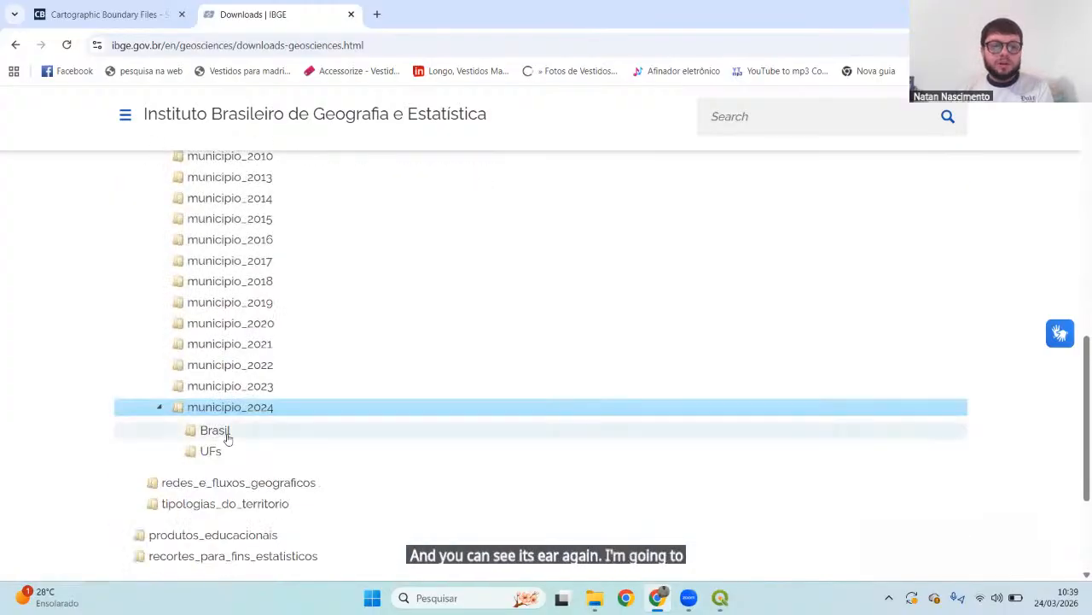
click(227, 436)
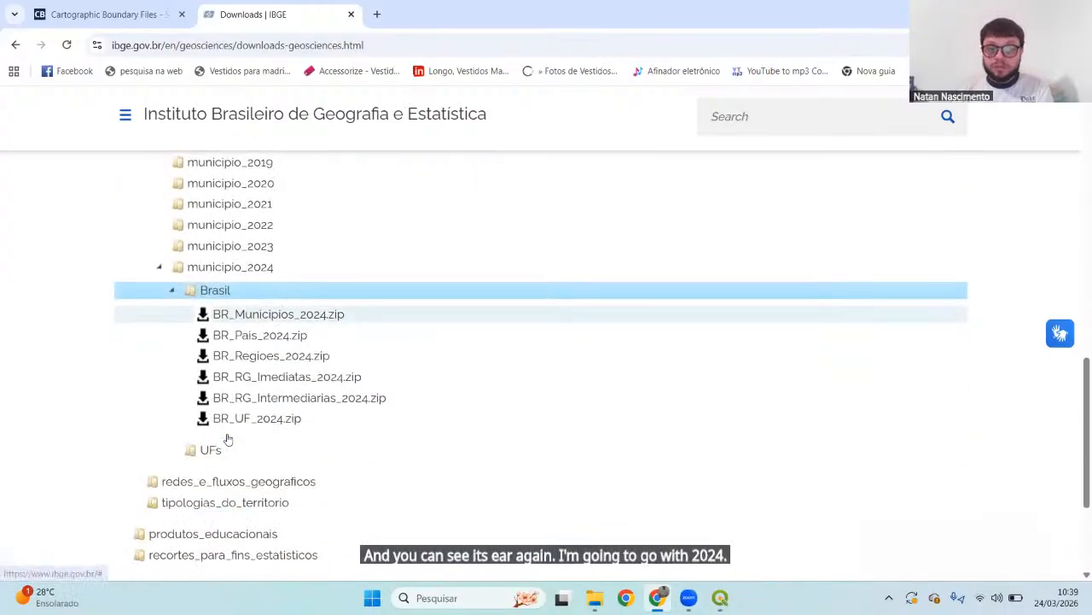
Request the downloads of BR_UF_2024.zip and BR_Municipios_2024.zip from the Brasil folder
click(244, 418)
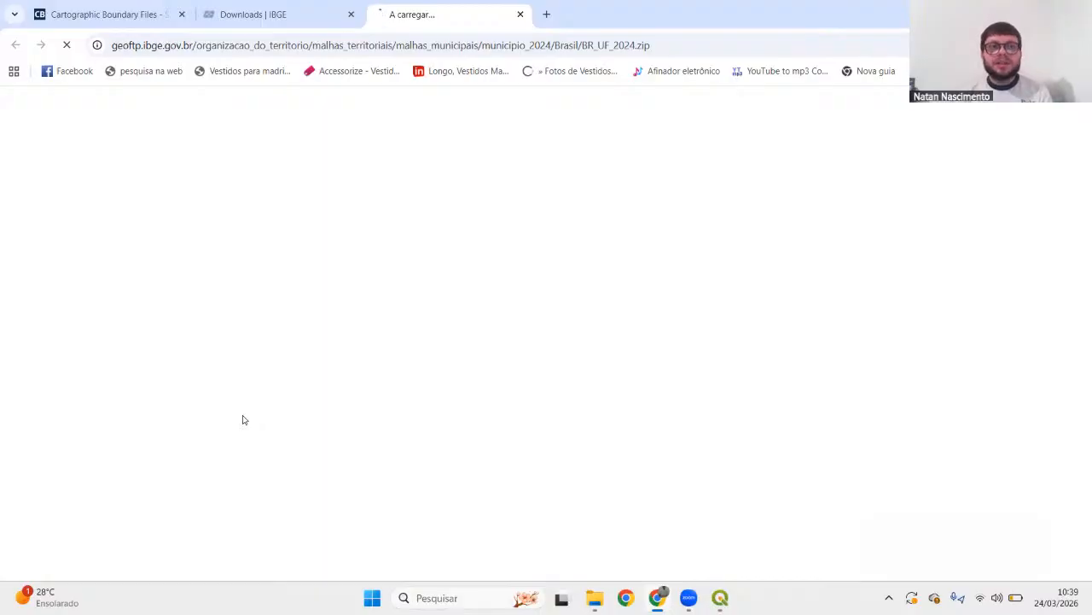
click(269, 18)
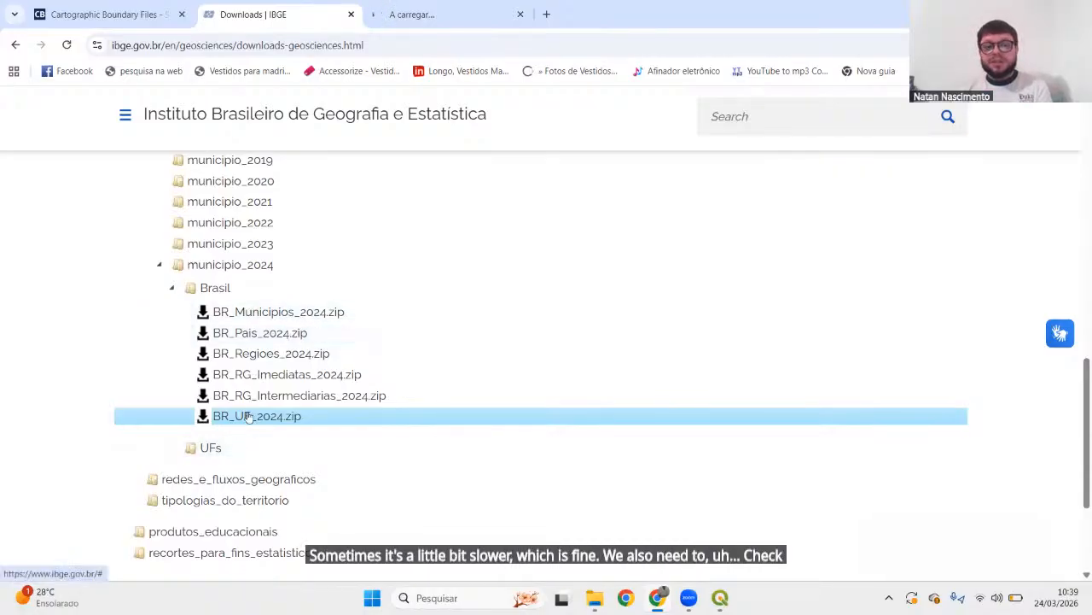
click(272, 311)
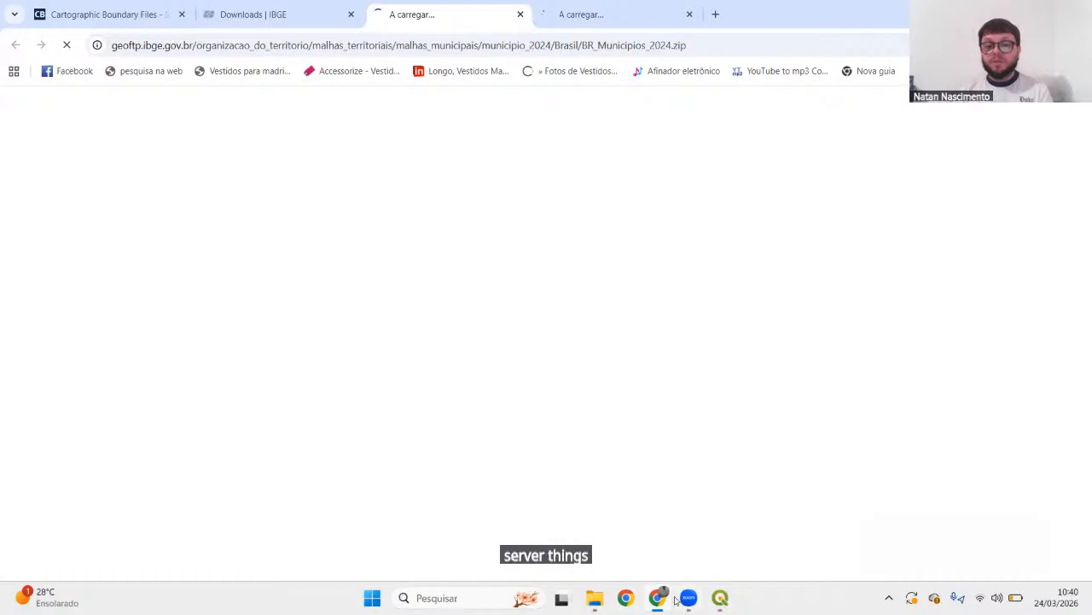
Switch to QGIS, start adding a vector layer and browse to the BR_Municipios_2021 folder in Downloads
mouse_move(720, 597)
click(712, 521)
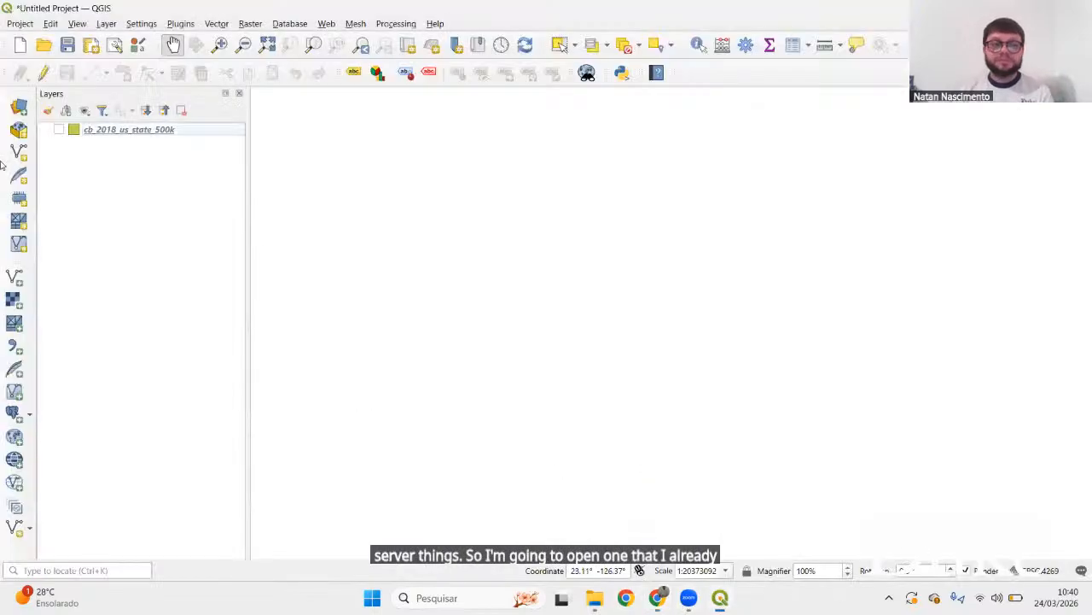
click(16, 277)
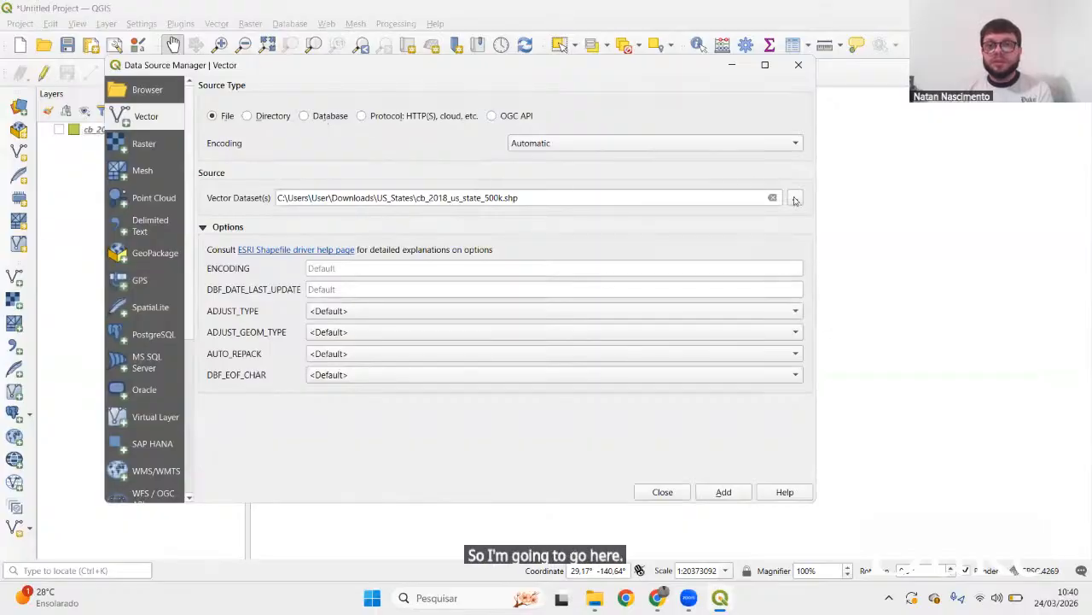
click(795, 199)
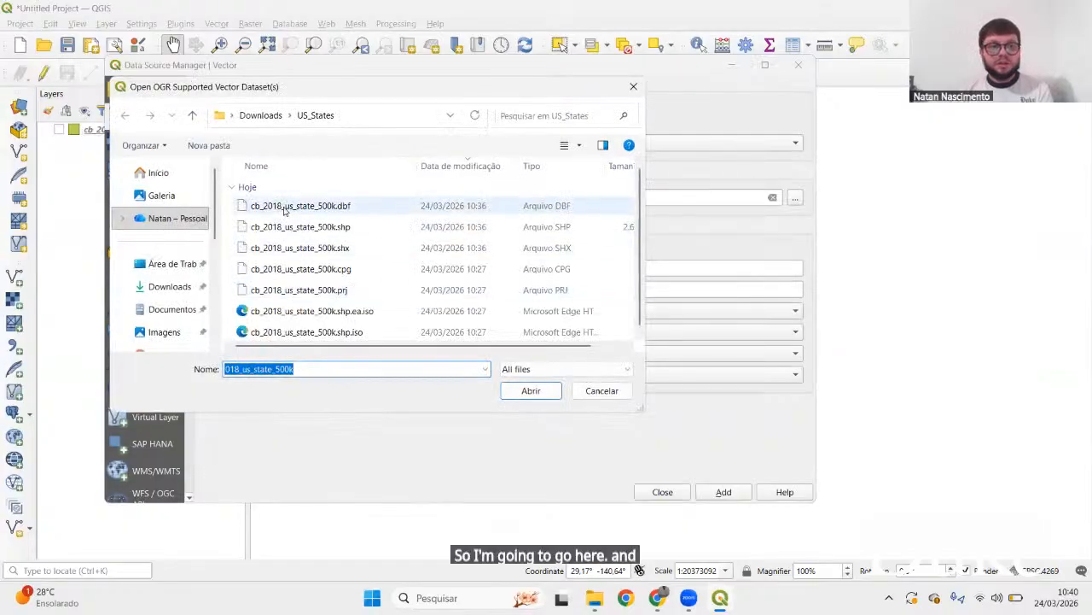
key(alt+Up)
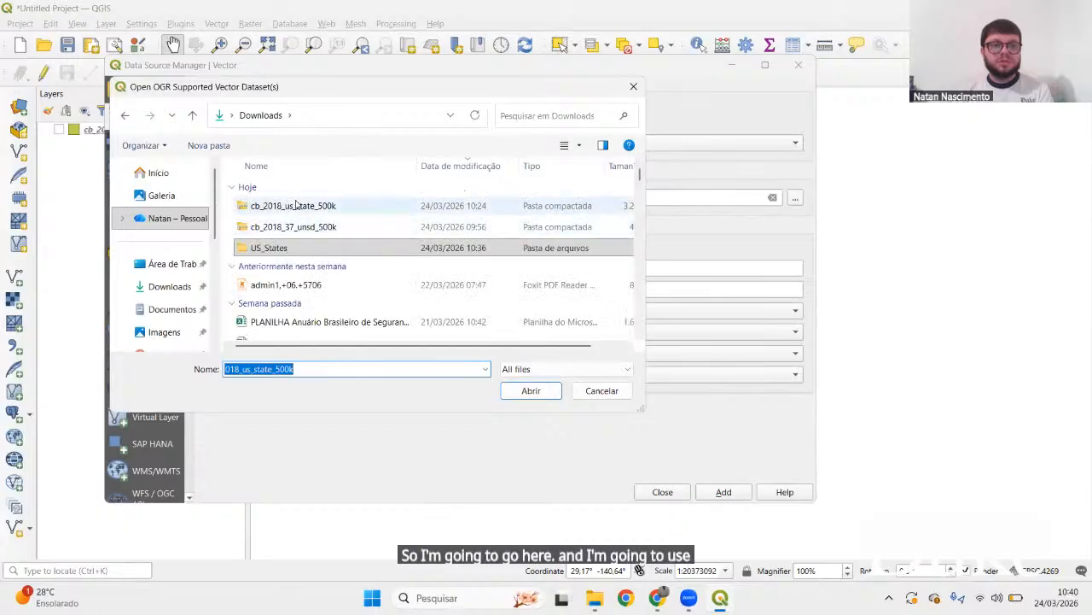
click(299, 205)
key(b)
key(b)
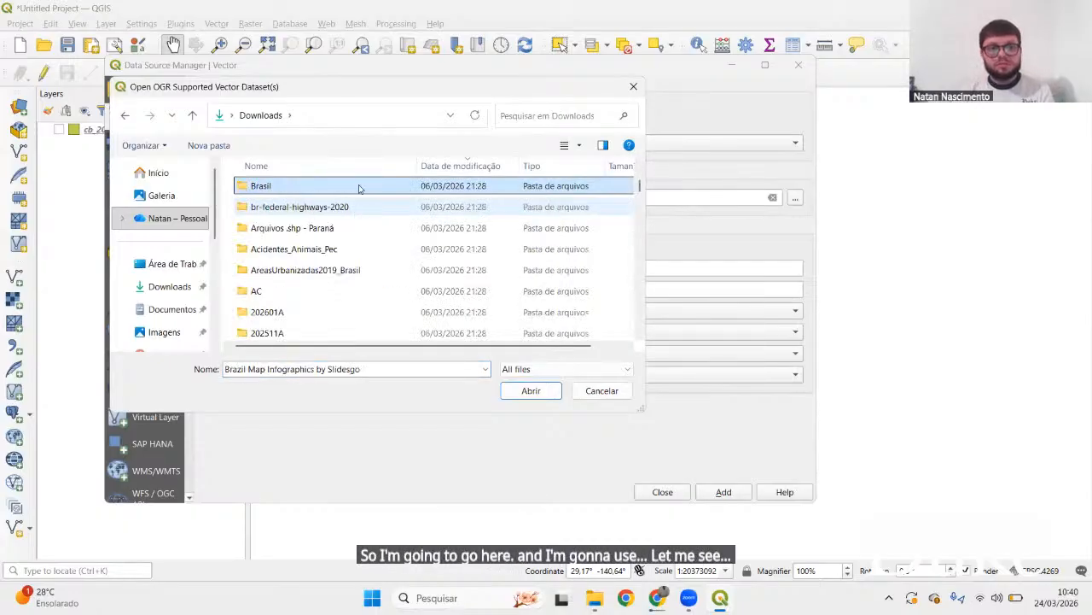
scroll(362, 189, up, 1)
click(300, 189)
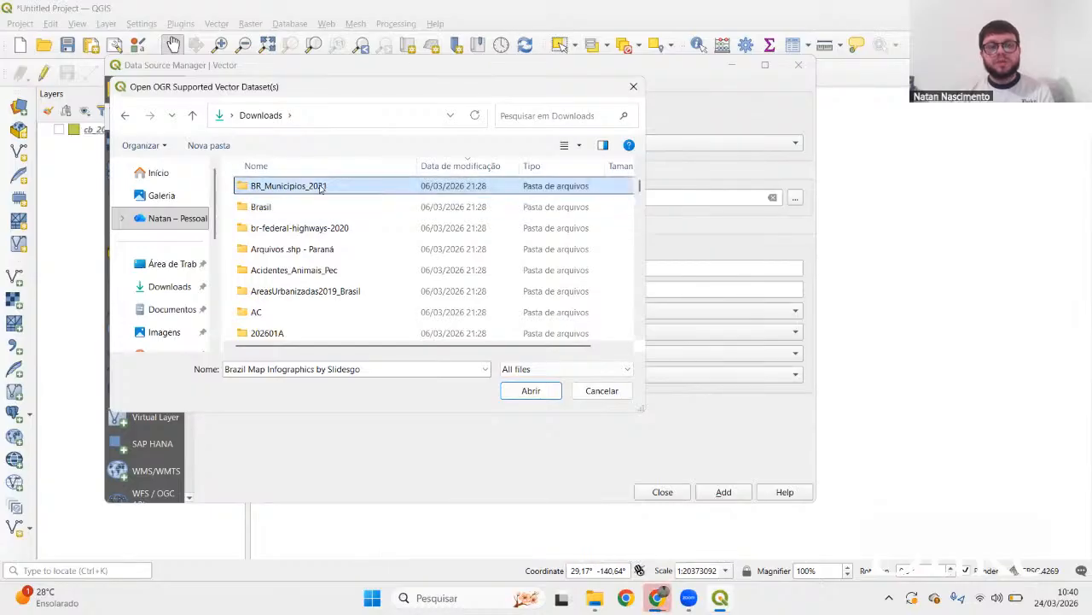
double_click(294, 192)
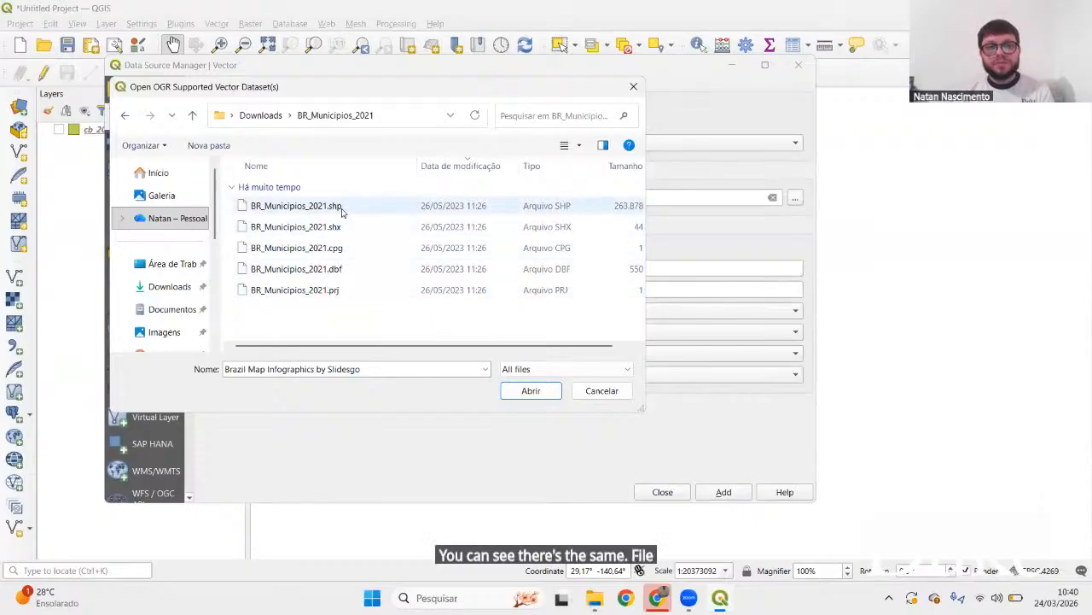
Check the shapefile's file sizes, add BR_Municipios_2021.shp to the project and close the data source dialog
drag(370, 346, 604, 273)
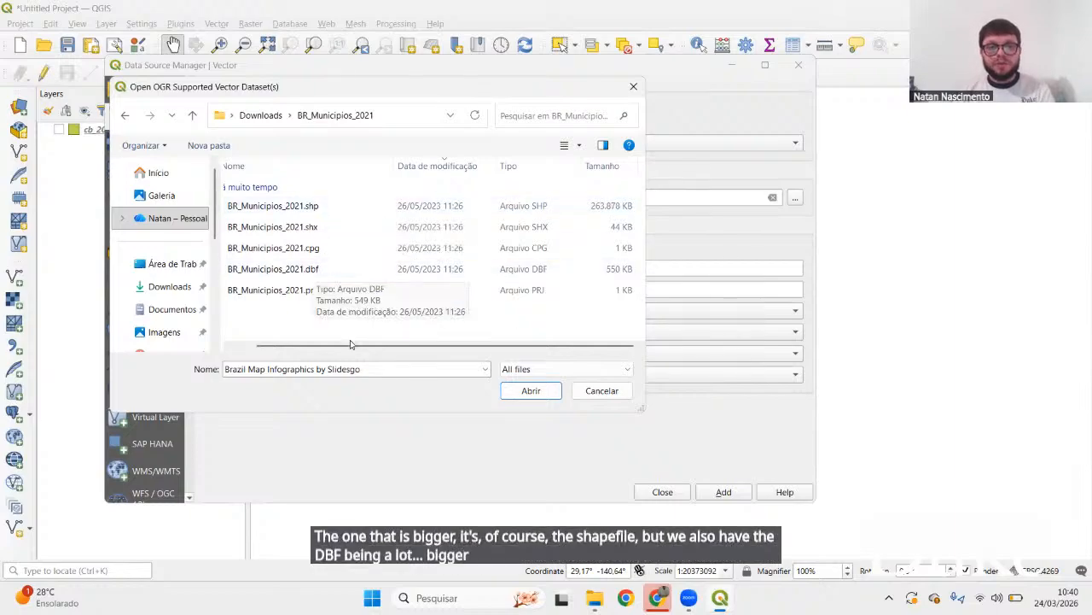
drag(351, 345, 302, 355)
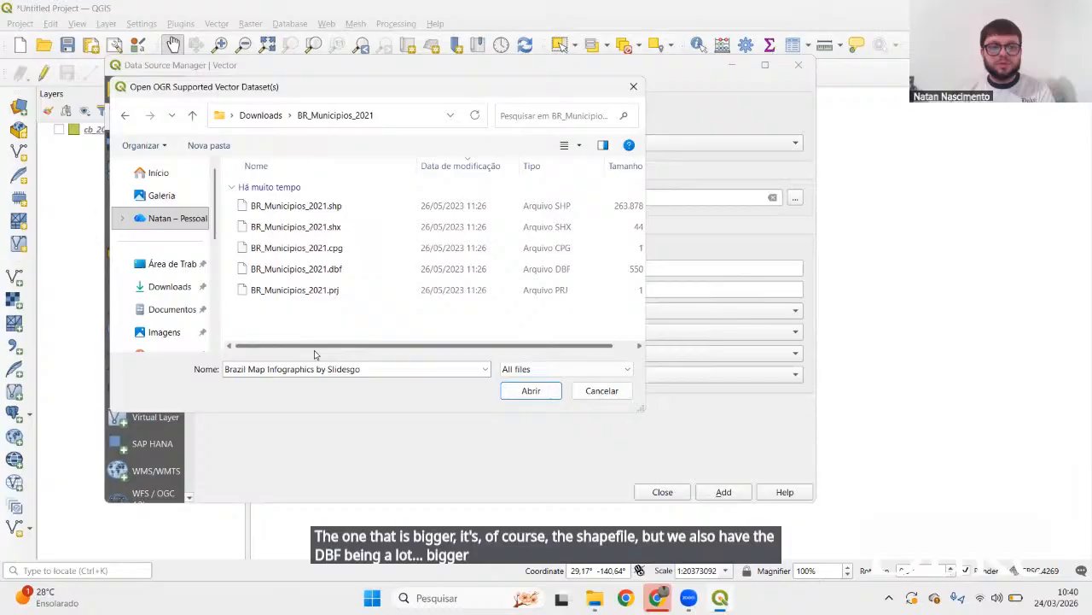
click(300, 209)
double_click(300, 209)
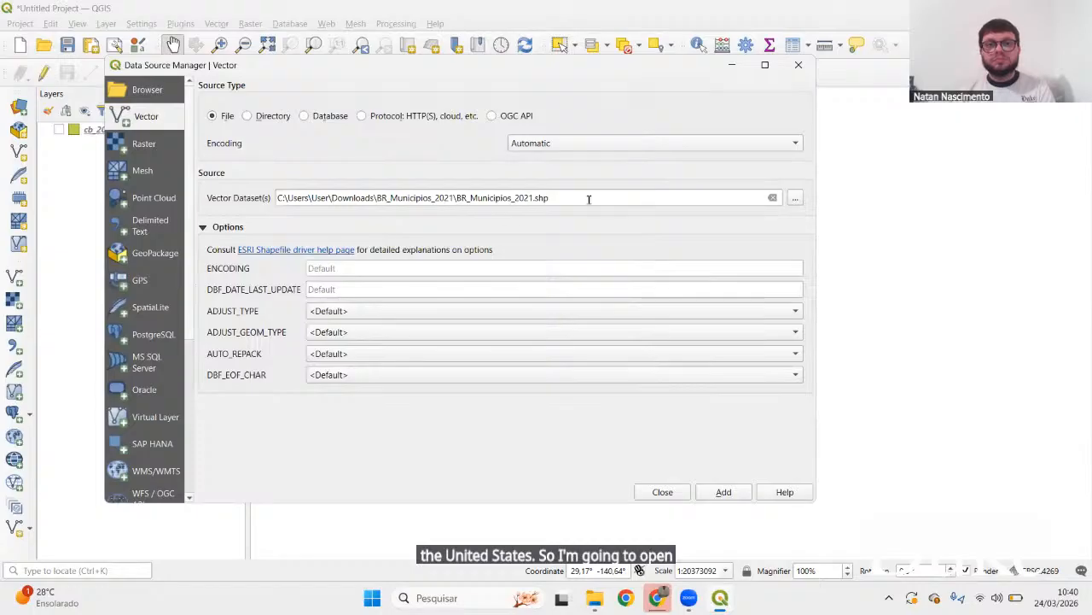
click(723, 493)
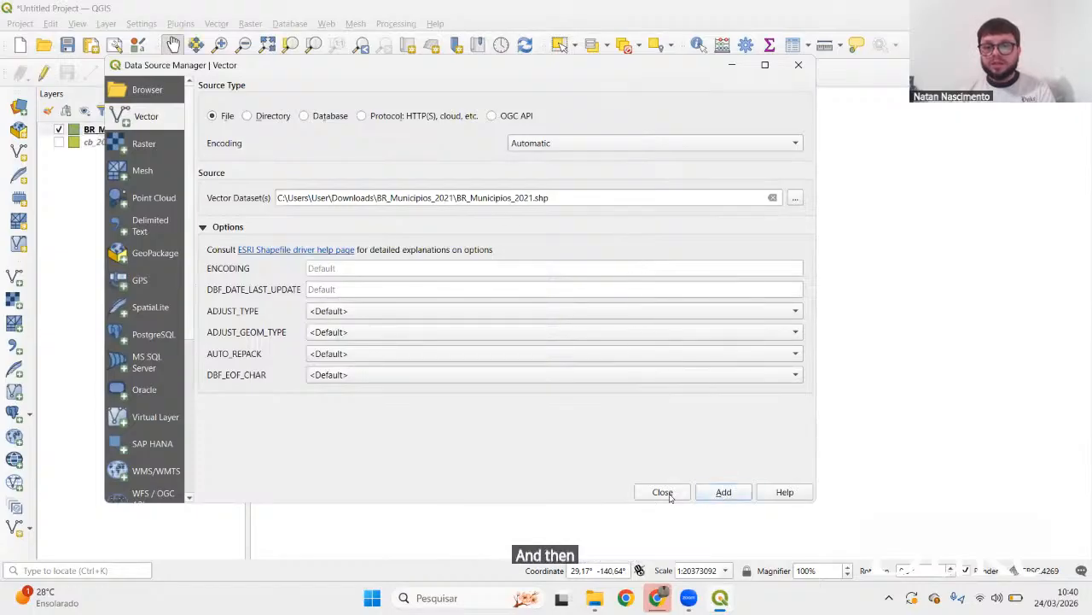
click(663, 492)
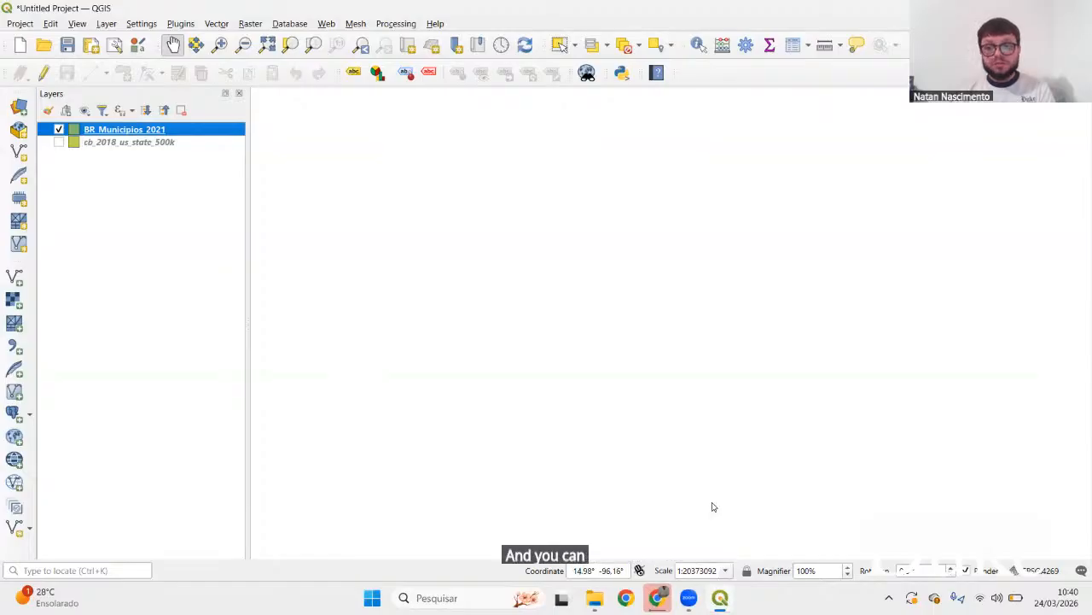
Locate the Brazilian municipalities south of the current map area, check the project CRS, and return to the northern area
drag(725, 315, 539, 183)
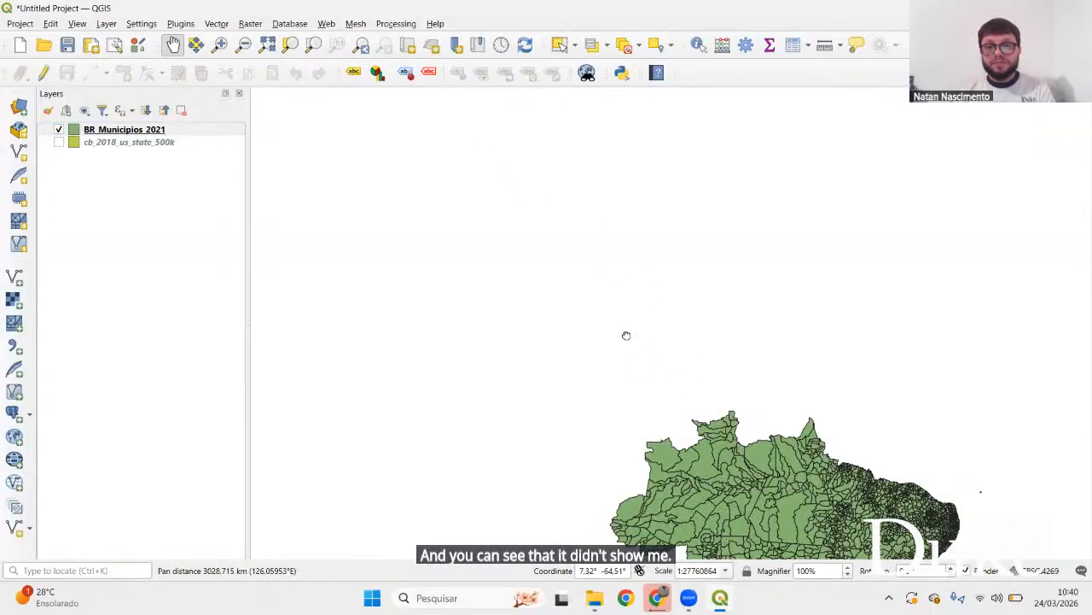
drag(627, 335, 480, 161)
drag(707, 410, 666, 298)
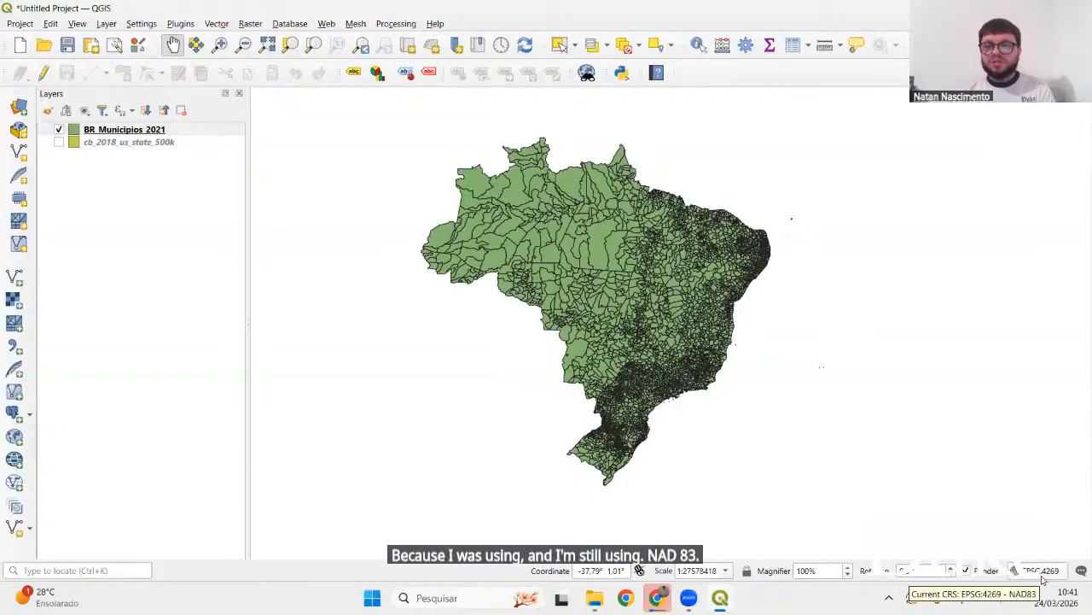
drag(987, 534, 651, 300)
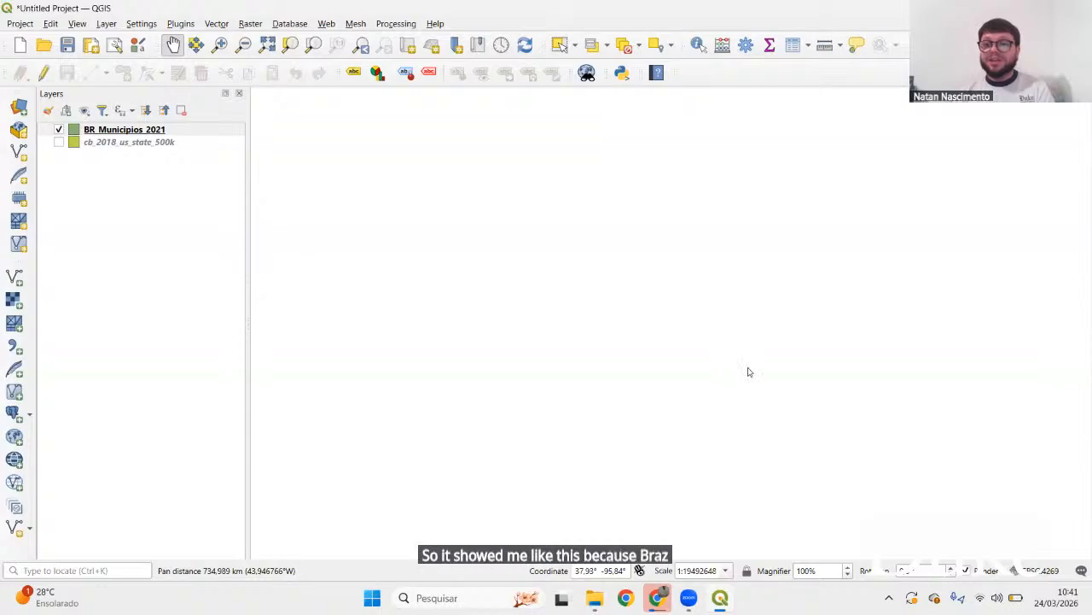
Set the project coordinate reference system to EPSG:4674 - SIRGAS 2000
click(1041, 571)
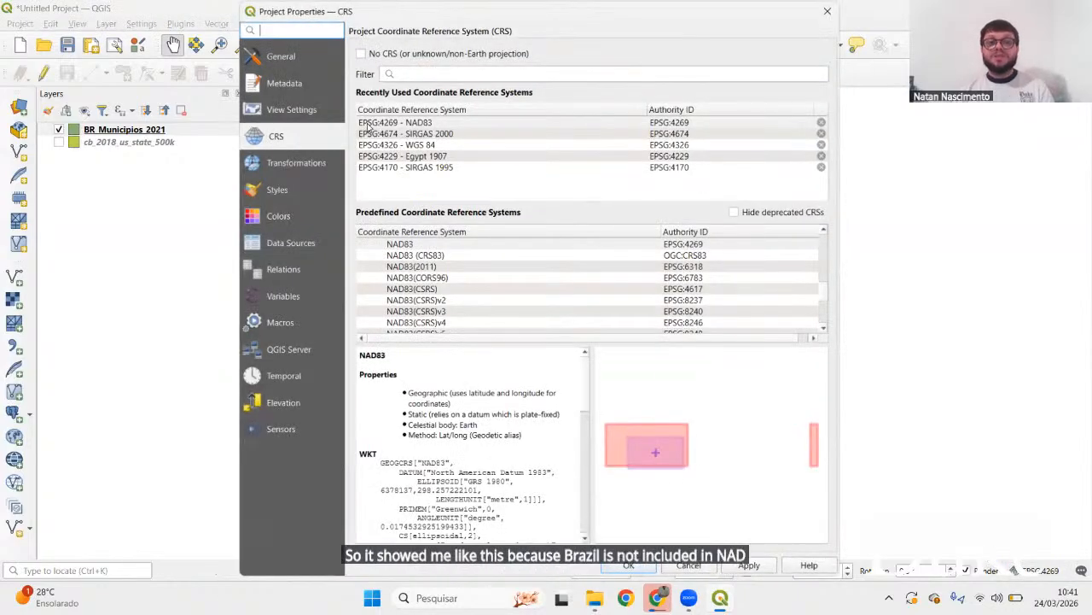
click(467, 132)
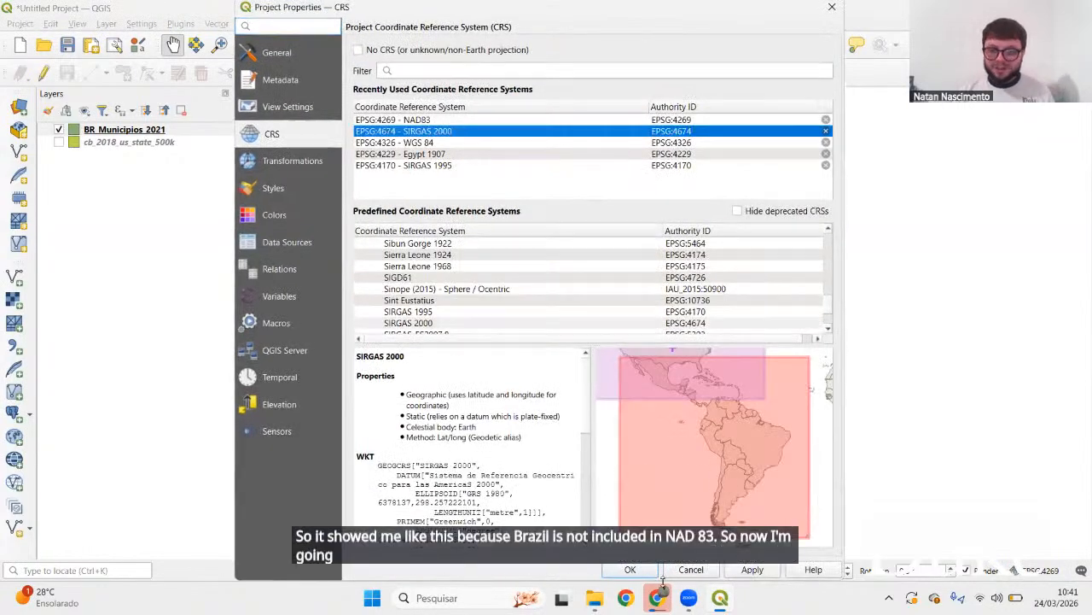
click(630, 569)
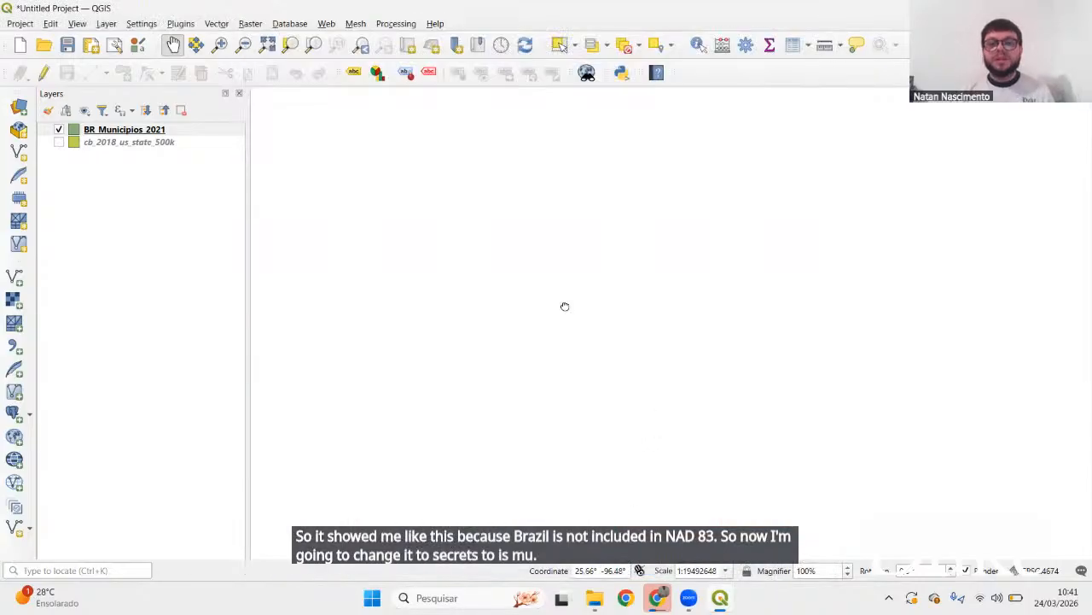
Bring Brazil into view and examine its municipal divisions, comparing the Amazon region with the denser areas
drag(565, 305, 505, 297)
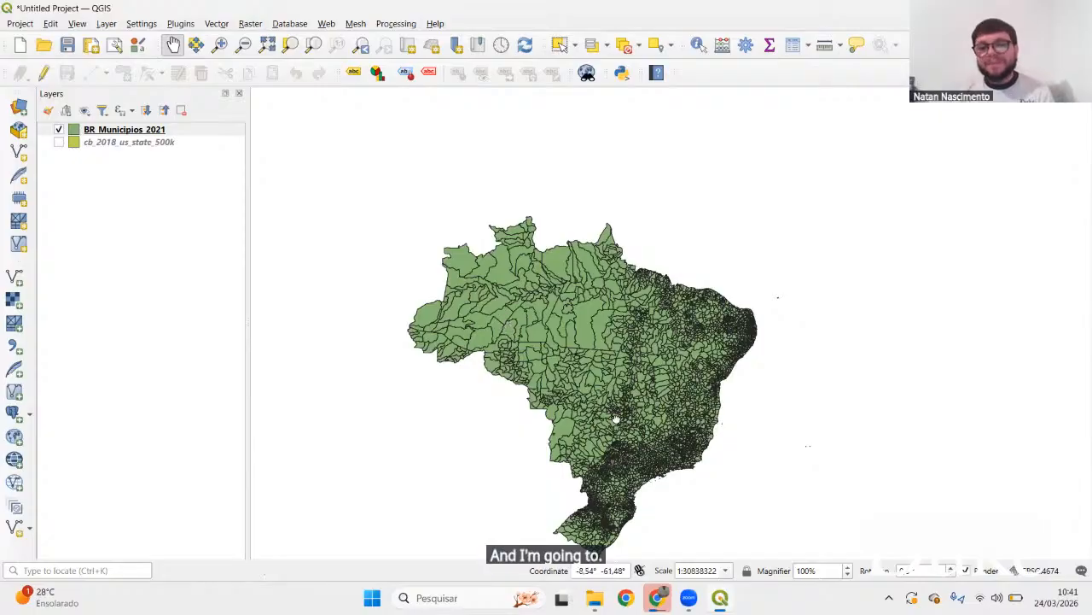
drag(615, 418, 639, 343)
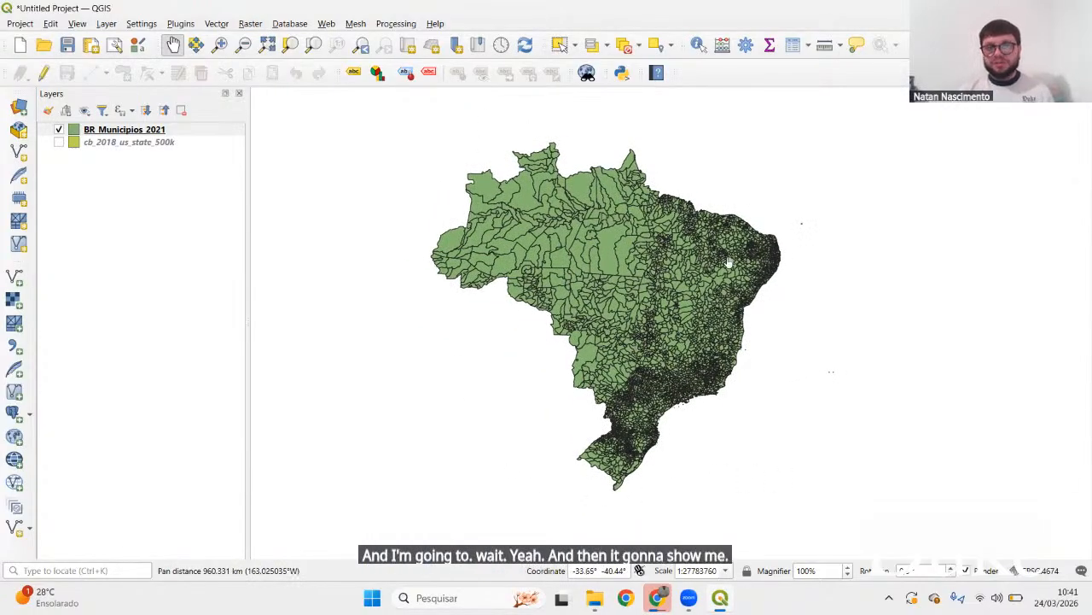
drag(729, 263, 705, 269)
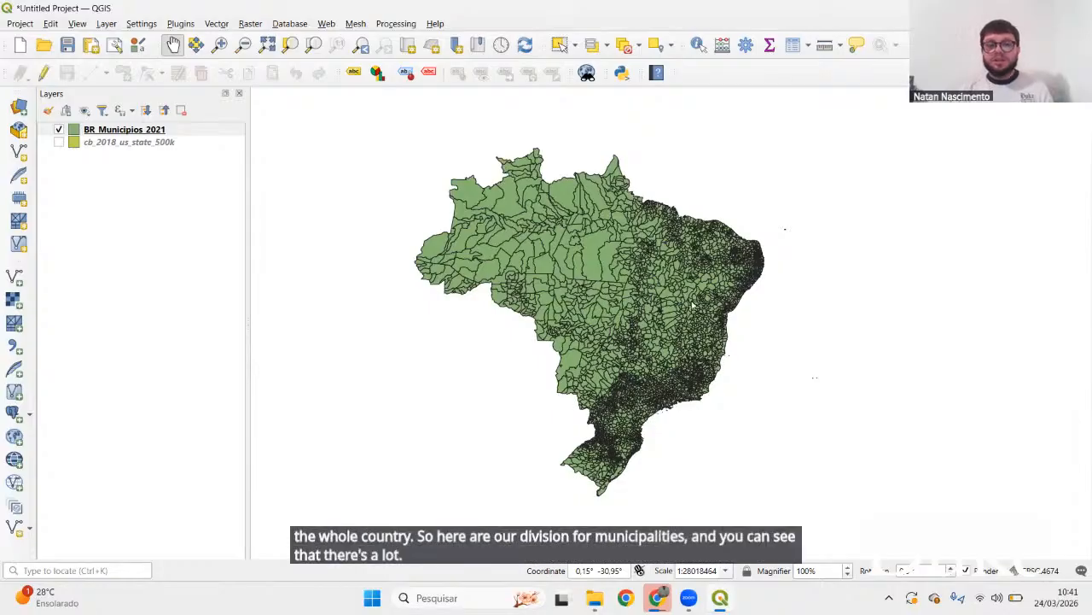
scroll(693, 304, up, 1)
scroll(691, 300, up, 6)
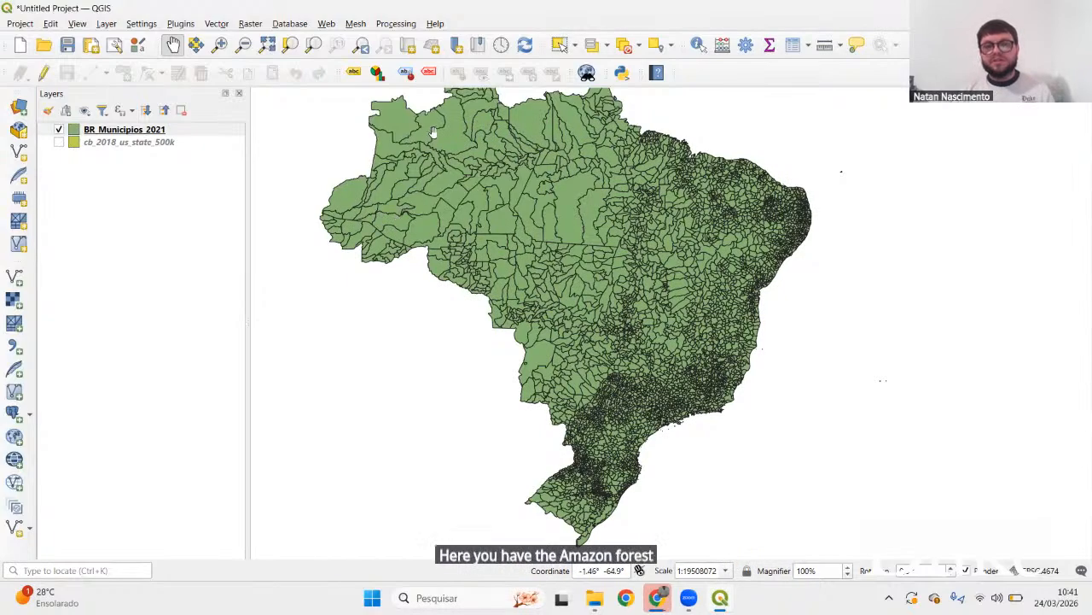
drag(592, 189, 604, 229)
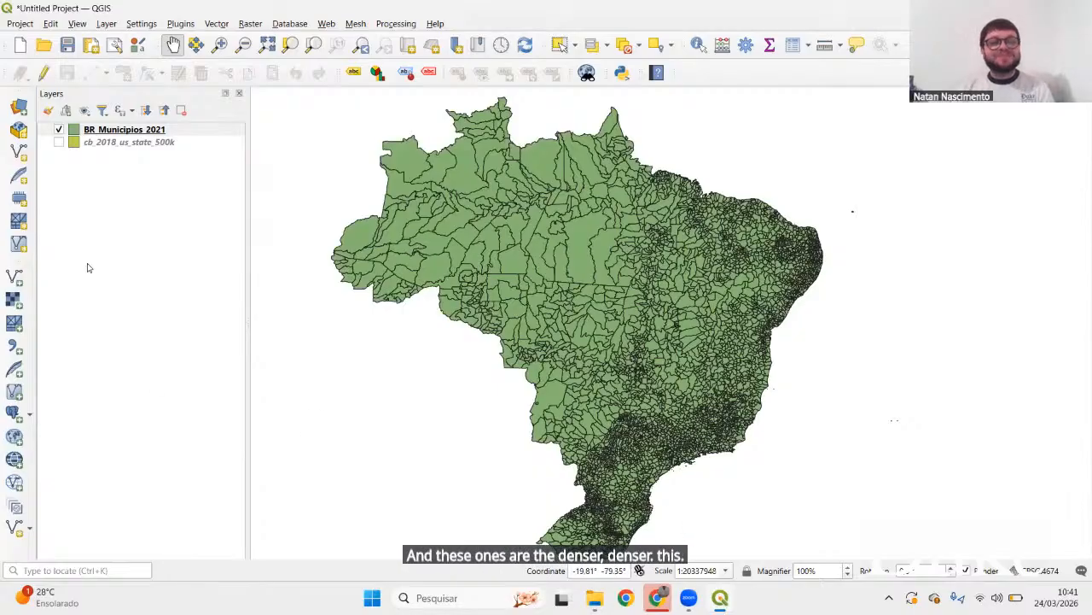
Open the attribute table of BR_Municipios_2021 and examine its municipality code, name, state abbreviation and area columns
drag(684, 346, 682, 326)
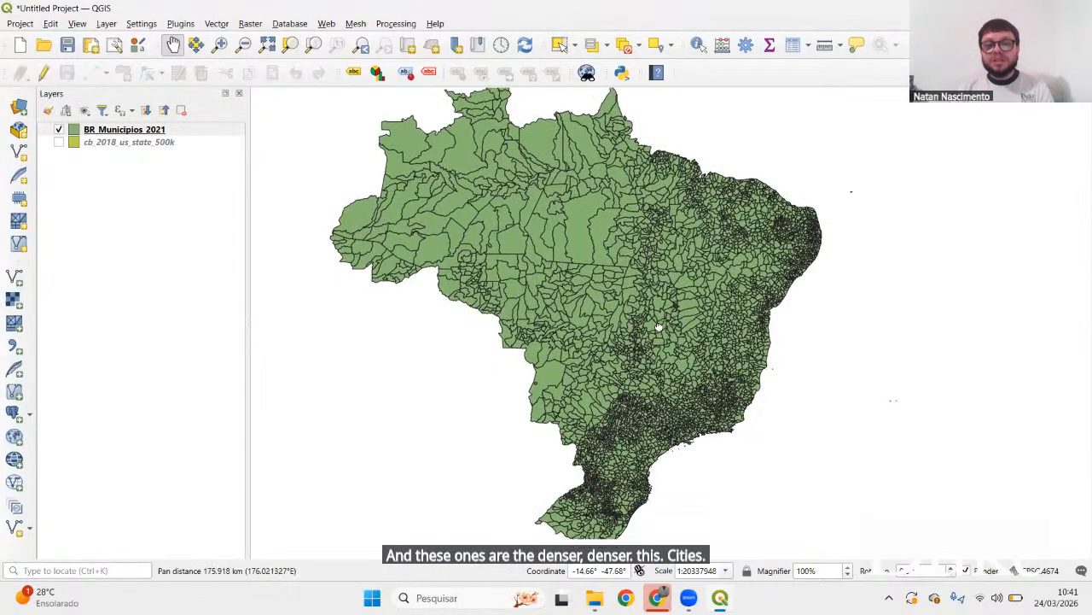
right_click(120, 127)
click(193, 325)
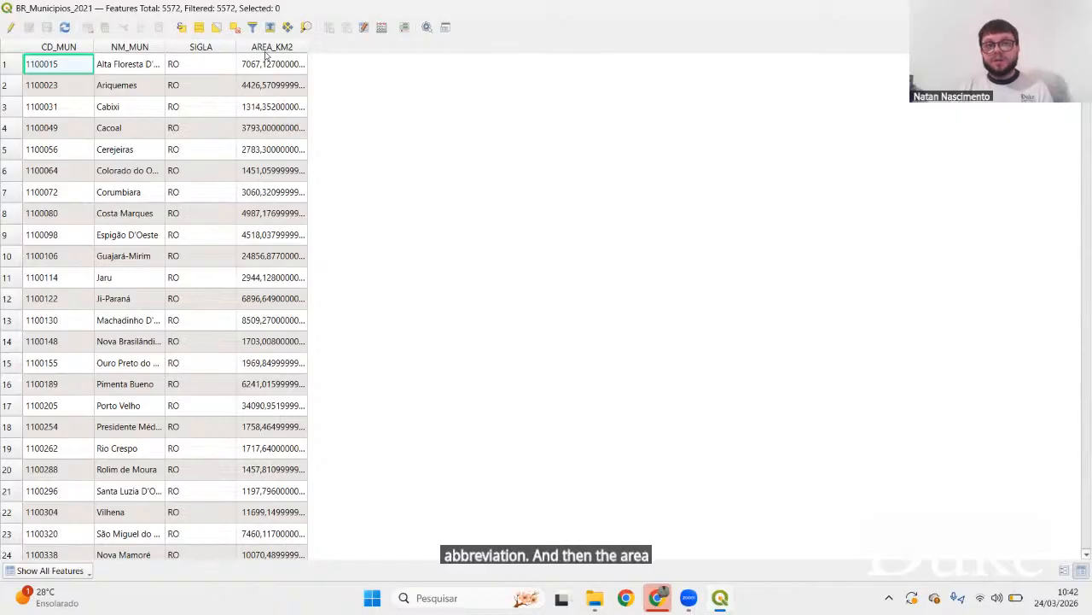
scroll(287, 256, down, 14)
scroll(287, 256, down, 4)
scroll(287, 256, up, 17)
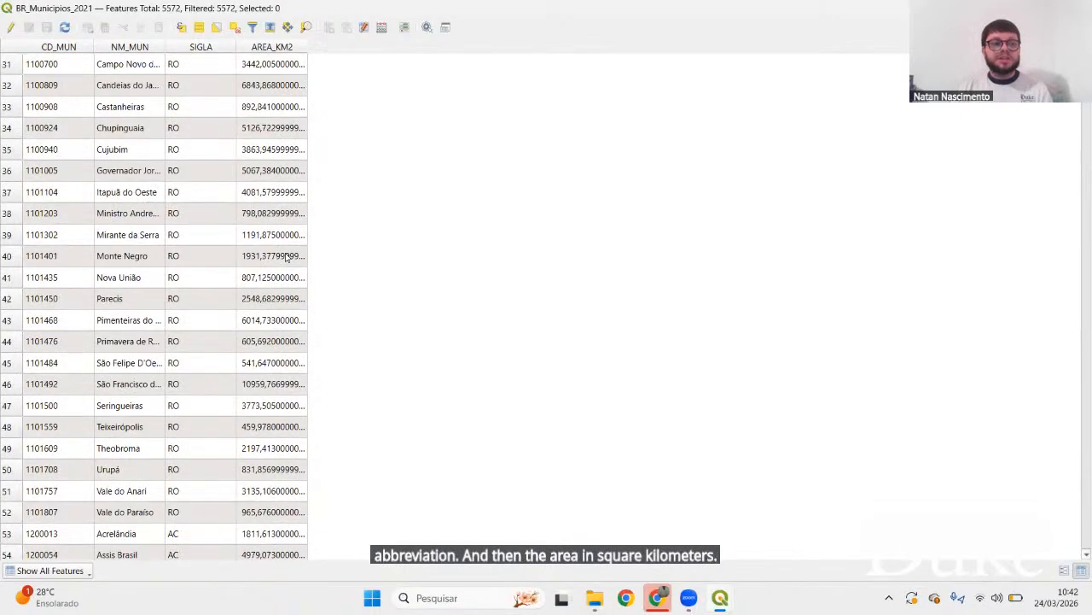
scroll(288, 256, up, 1)
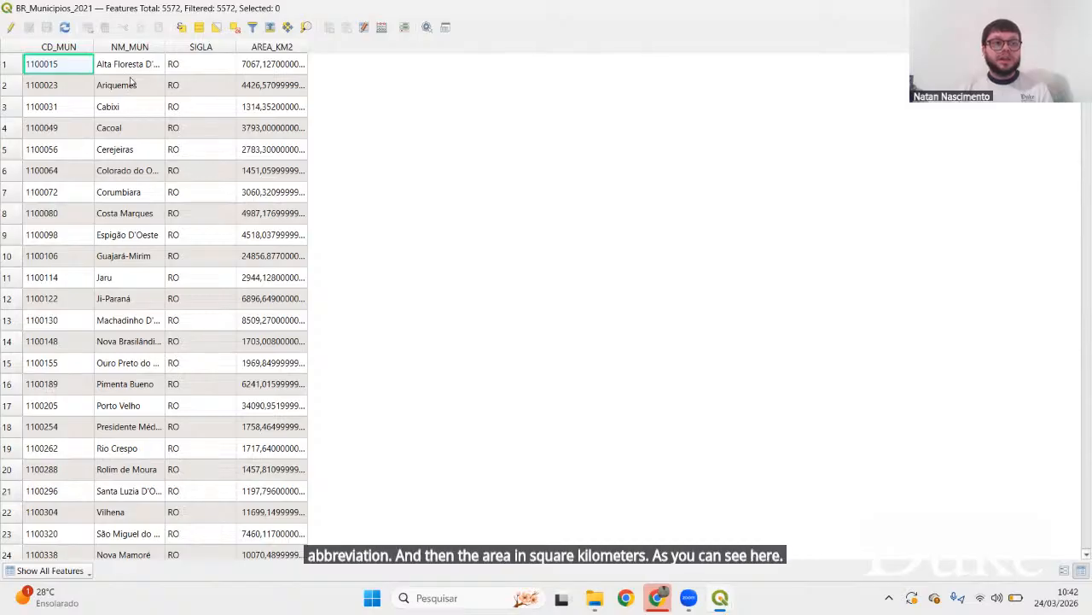
scroll(295, 179, down, 13)
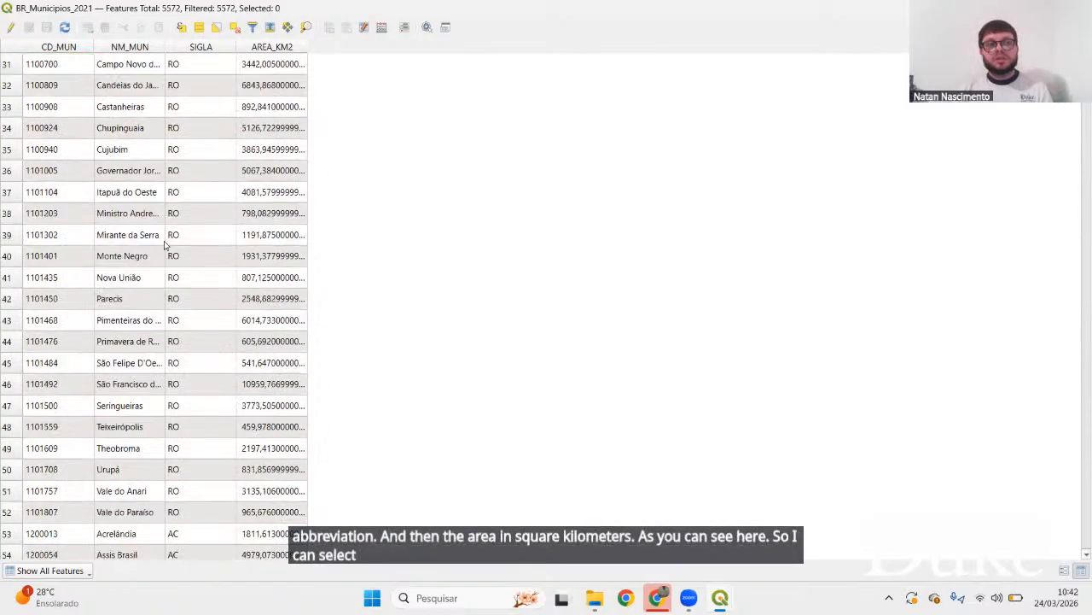
scroll(165, 244, up, 13)
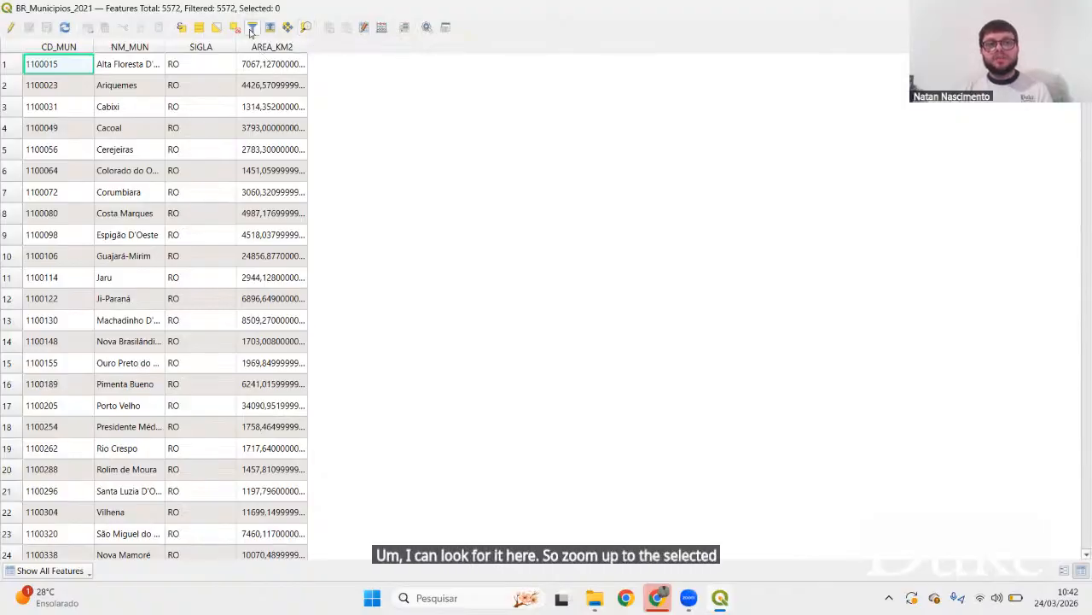
Find the municipality Maringá among the PR records in the attribute table and select its row
scroll(169, 245, down, 7)
scroll(169, 245, down, 12)
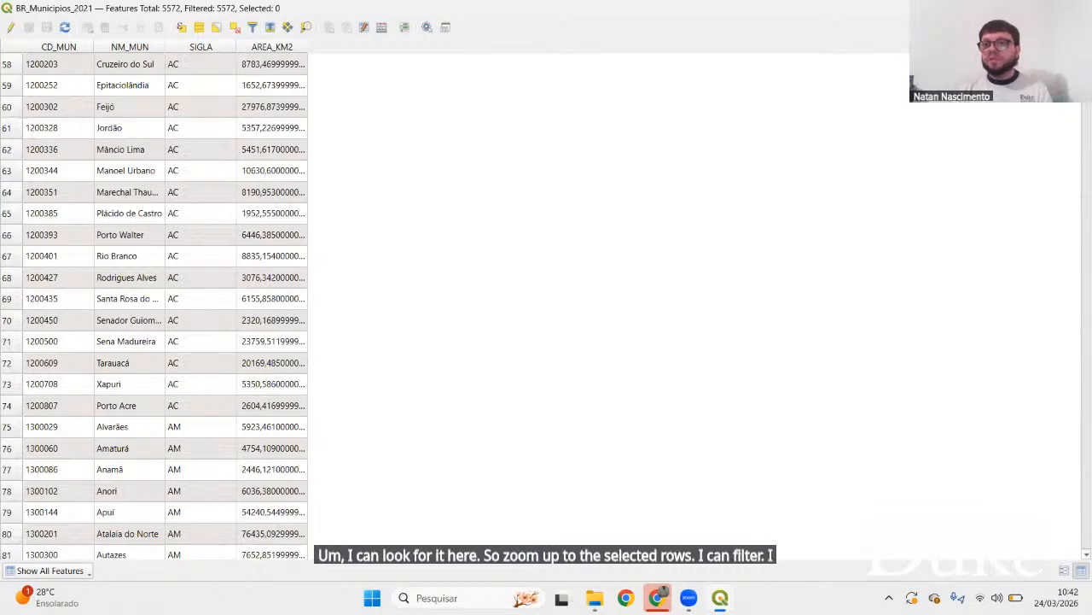
drag(1087, 70, 1087, 407)
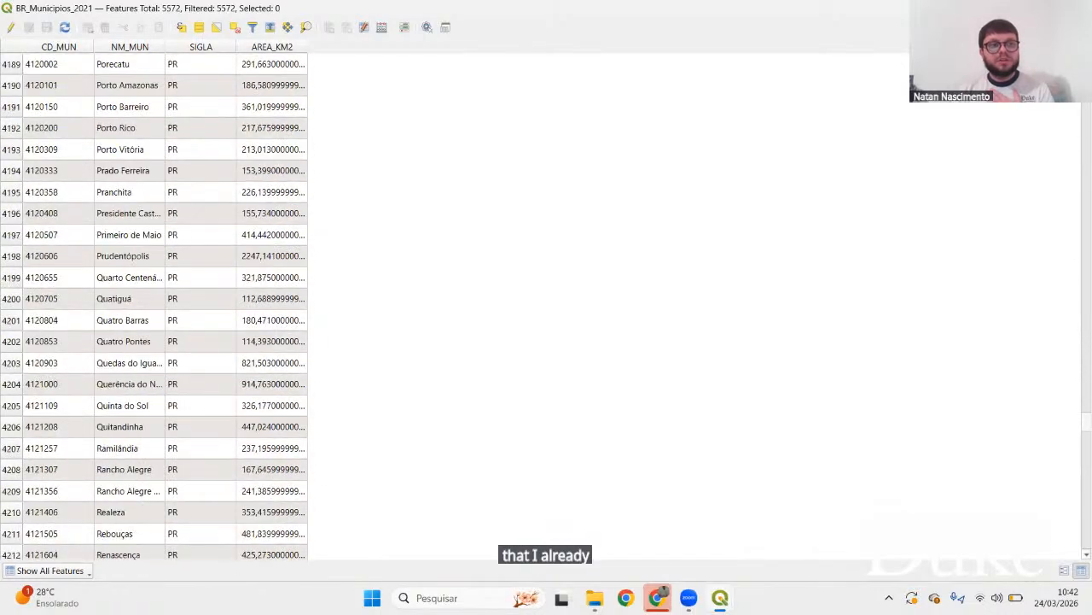
scroll(106, 261, up, 12)
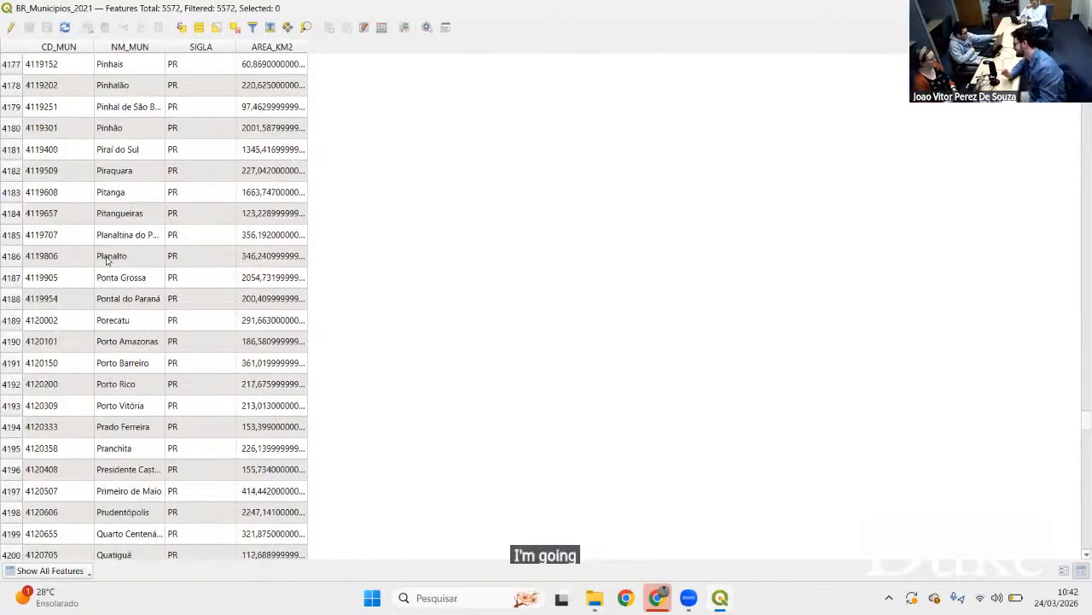
scroll(107, 260, up, 9)
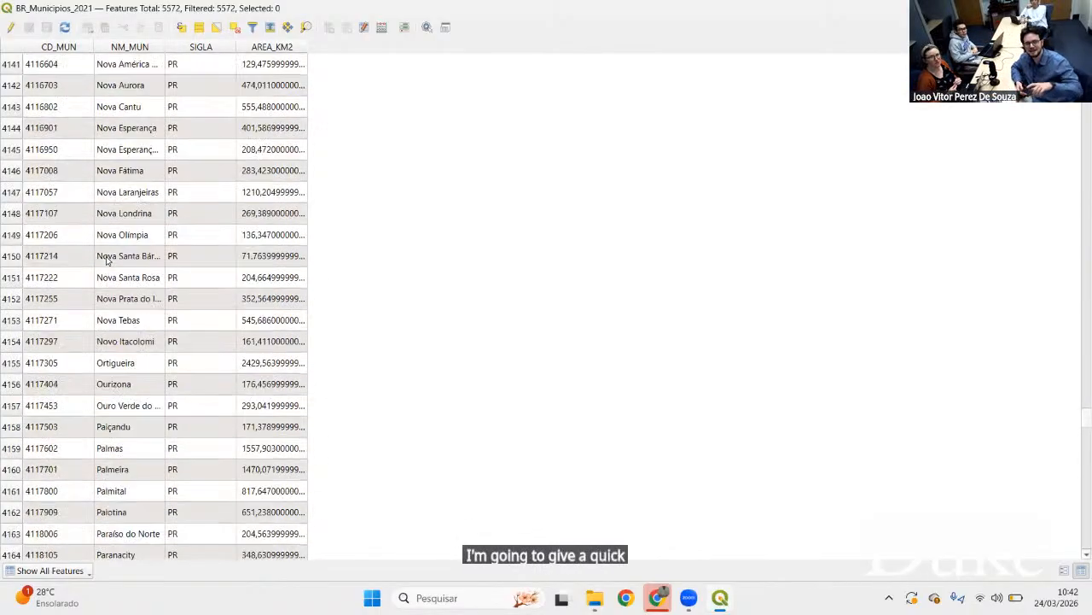
scroll(107, 261, up, 2)
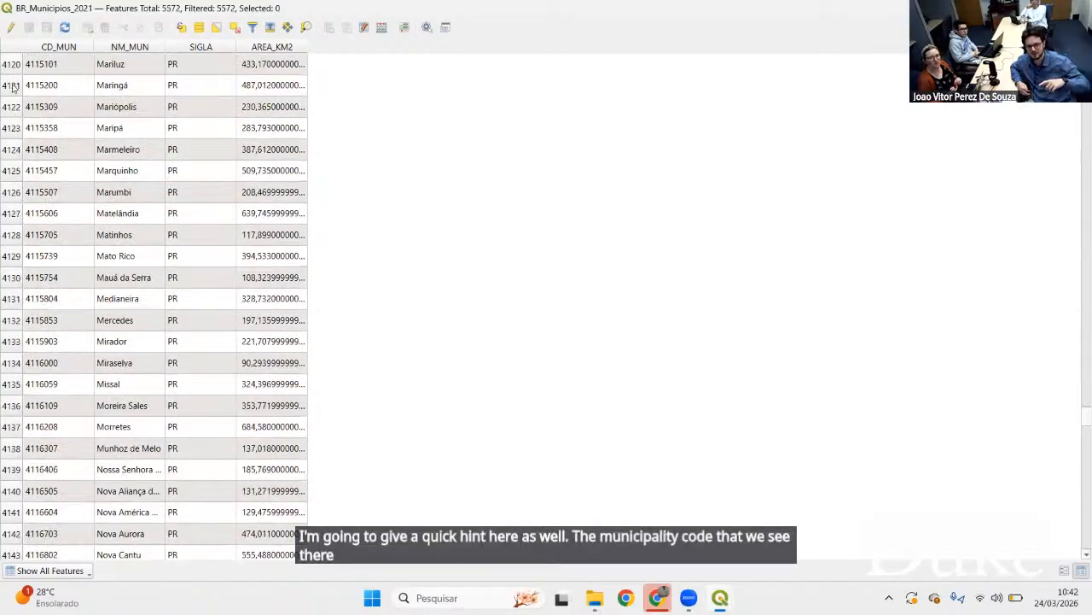
click(12, 87)
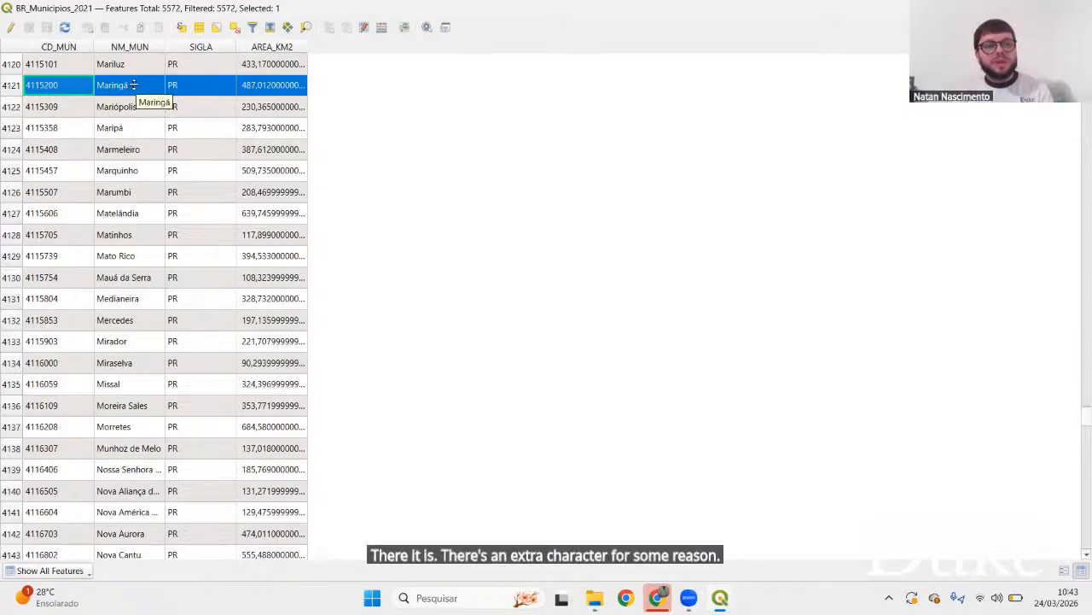
Switch to the map, inspect the selected municipality up close, and compare its size with the rest of Brazil
key(alt+Tab)
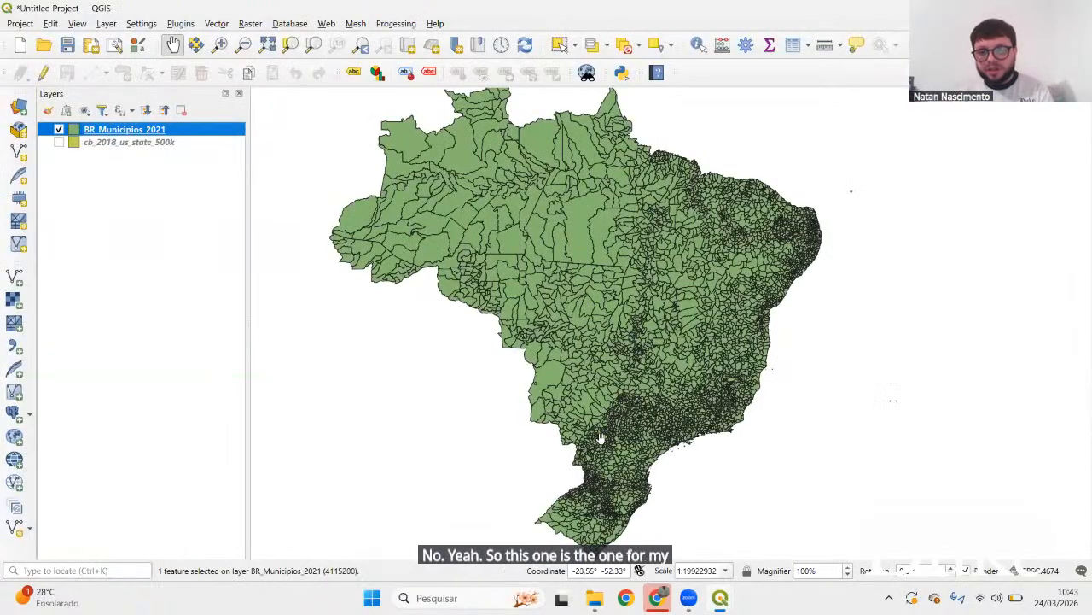
scroll(641, 422, up, 5)
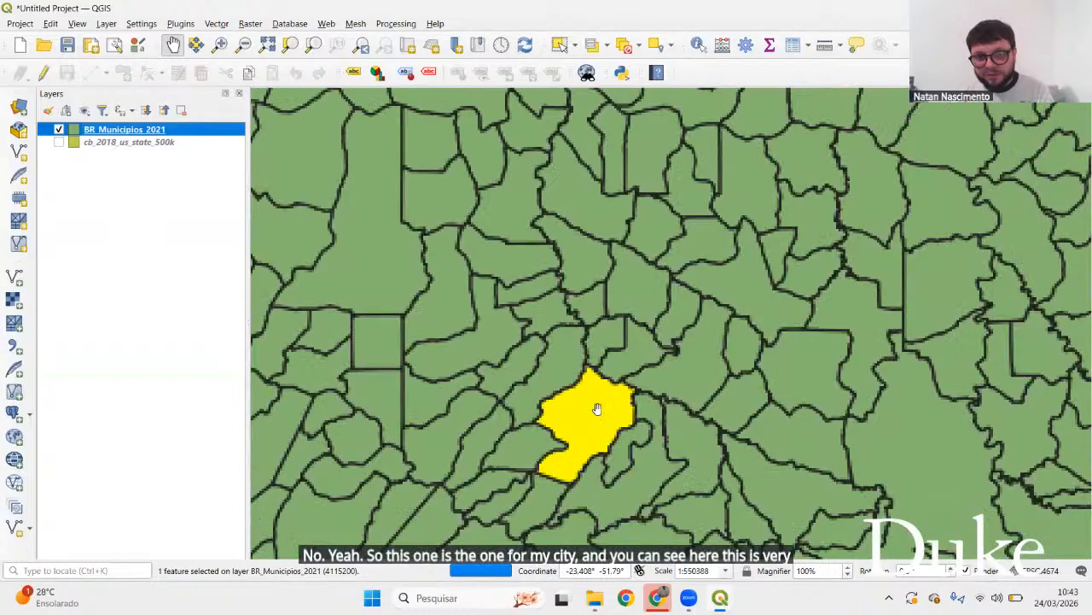
scroll(586, 396, down, 6)
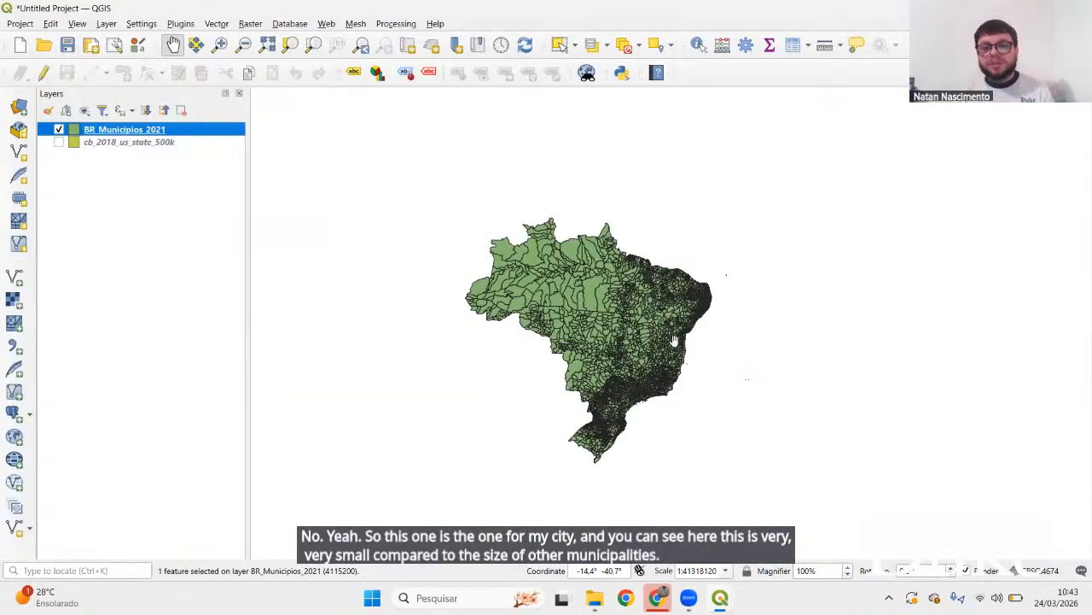
scroll(674, 341, up, 1)
drag(589, 395, 658, 398)
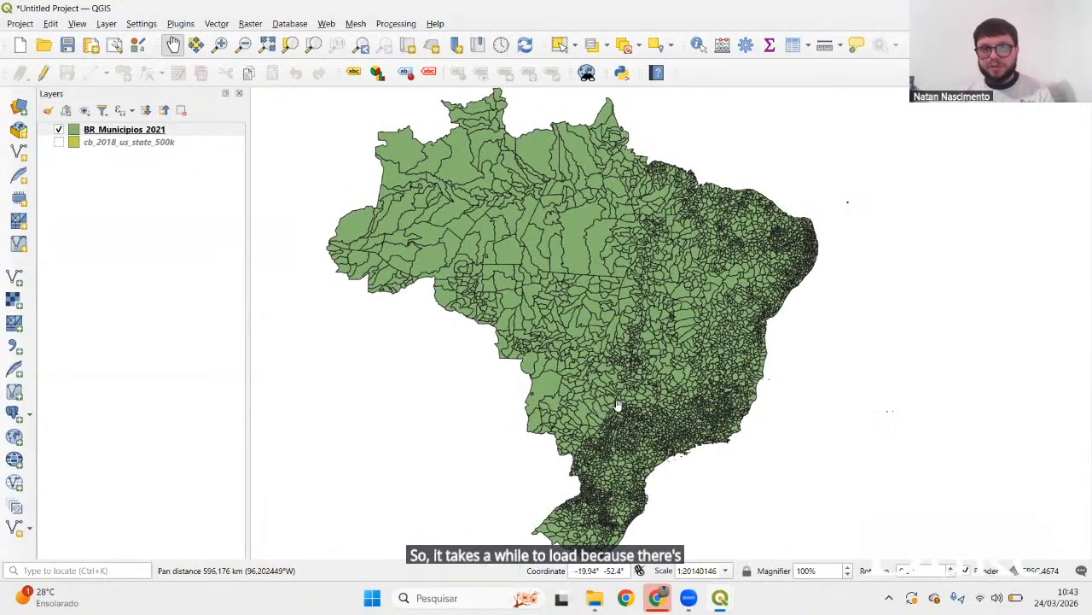
Return to the attribute table, check the municipality codes in the final records, and go back to the first record
key(alt+Tab)
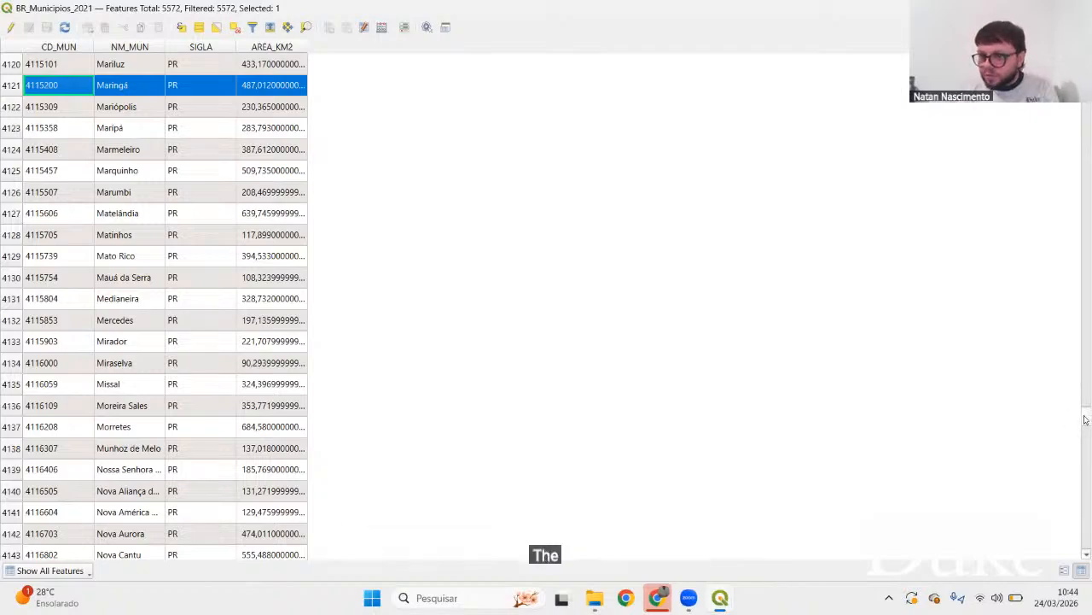
drag(1085, 419, 1085, 554)
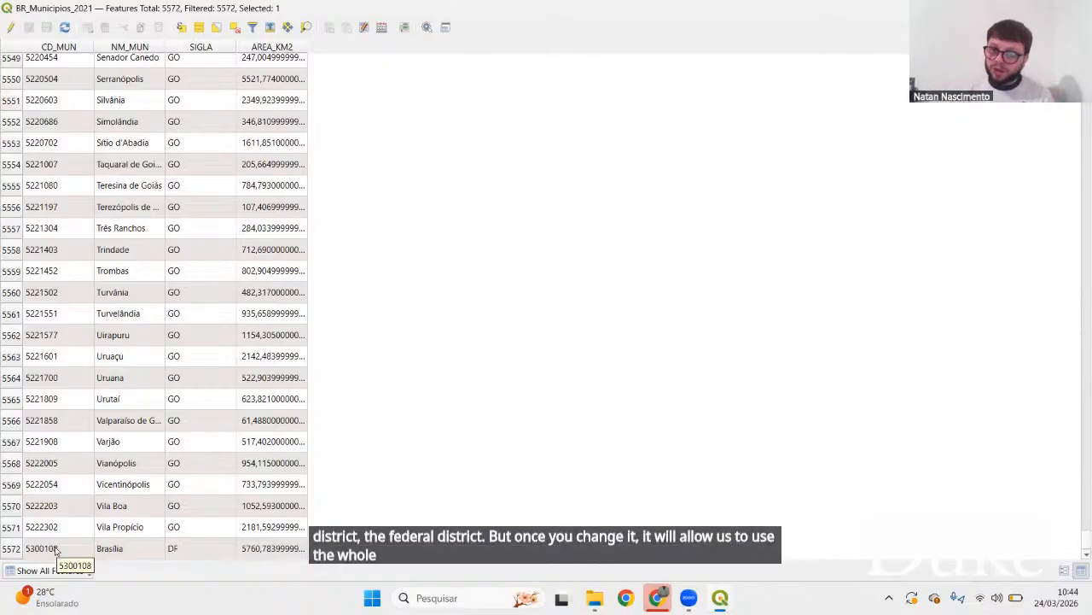
scroll(111, 474, up, 15)
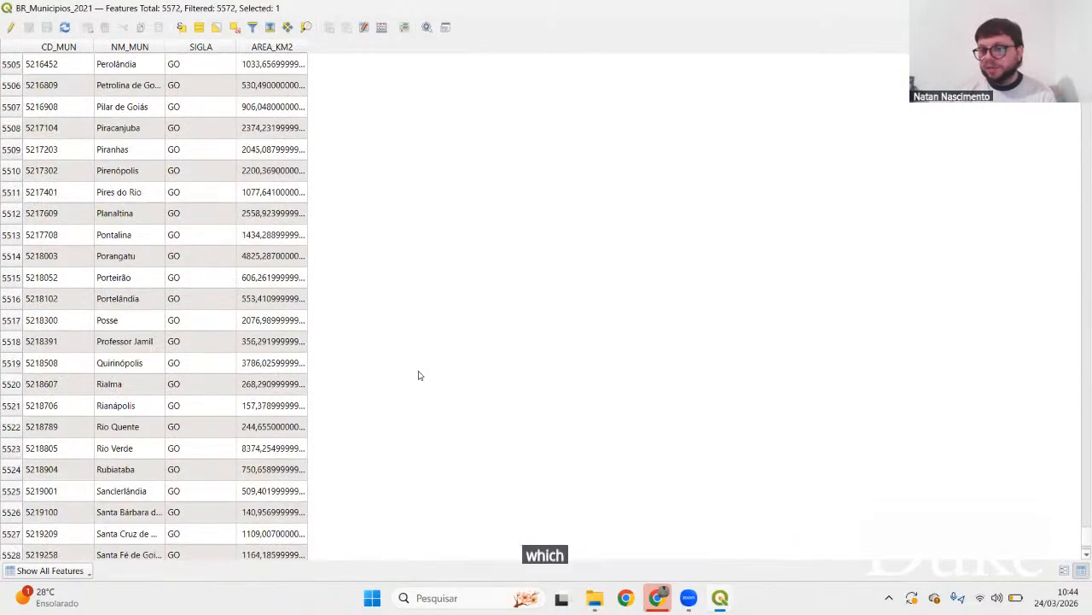
drag(1087, 536, 1087, 64)
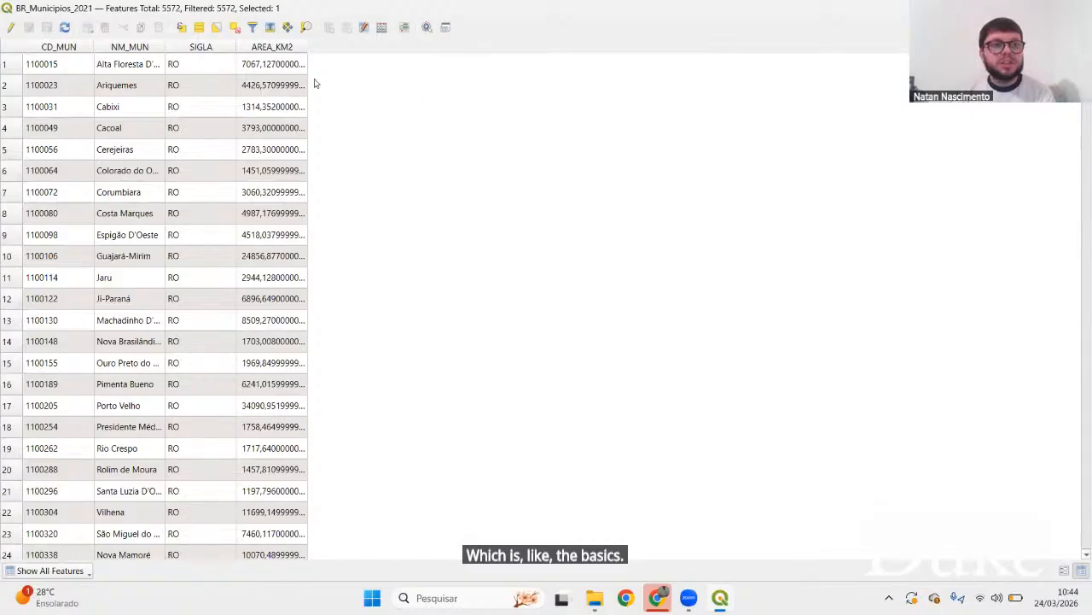
Open the Field Calculator for the municipalities layer and name the new output field SUSCode
click(381, 28)
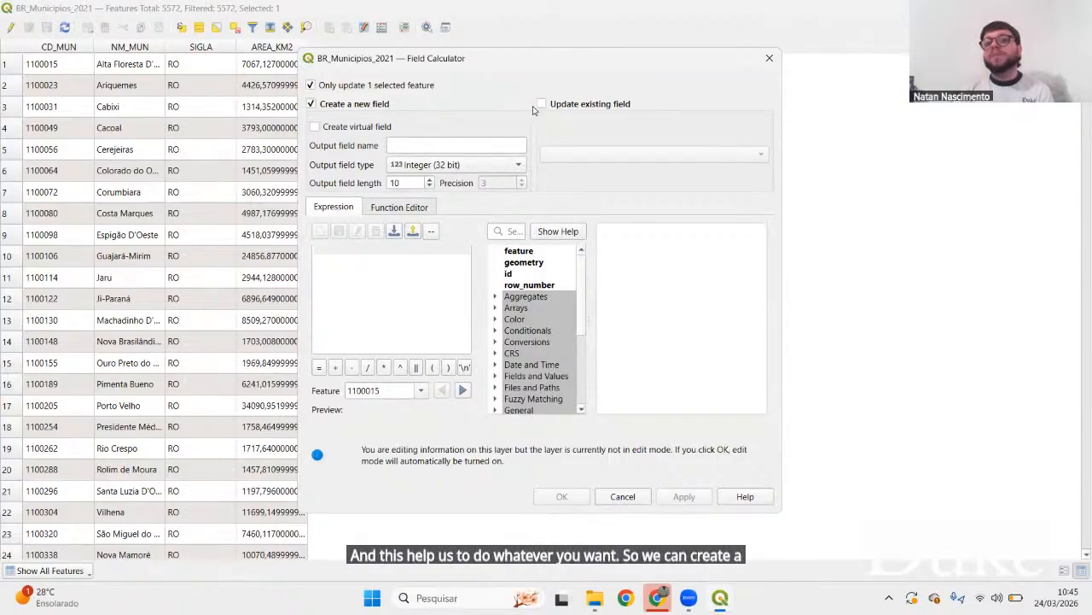
click(398, 141)
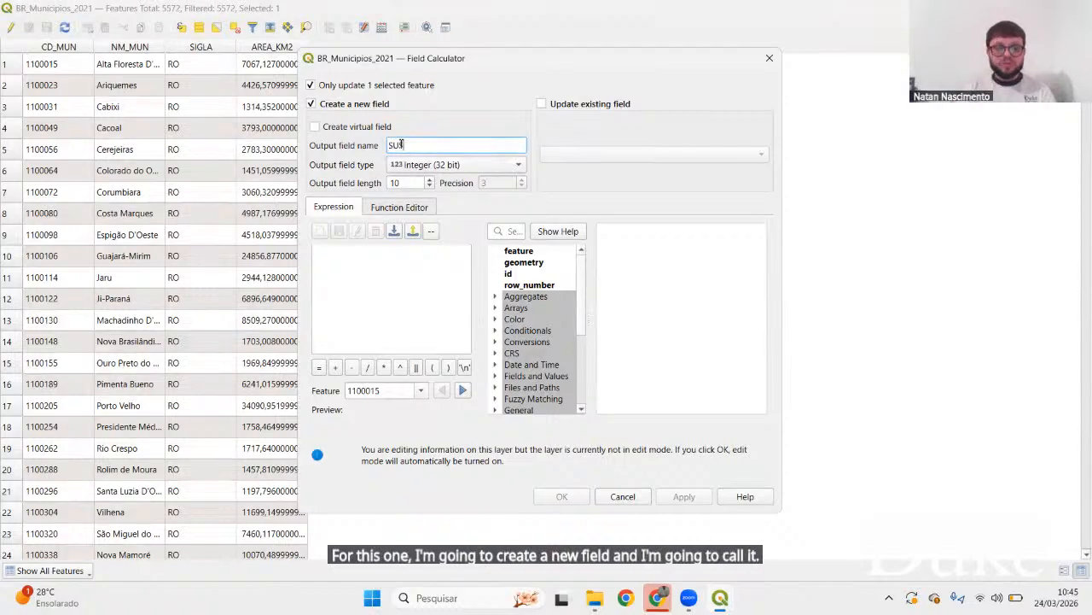
text(SUSCode)
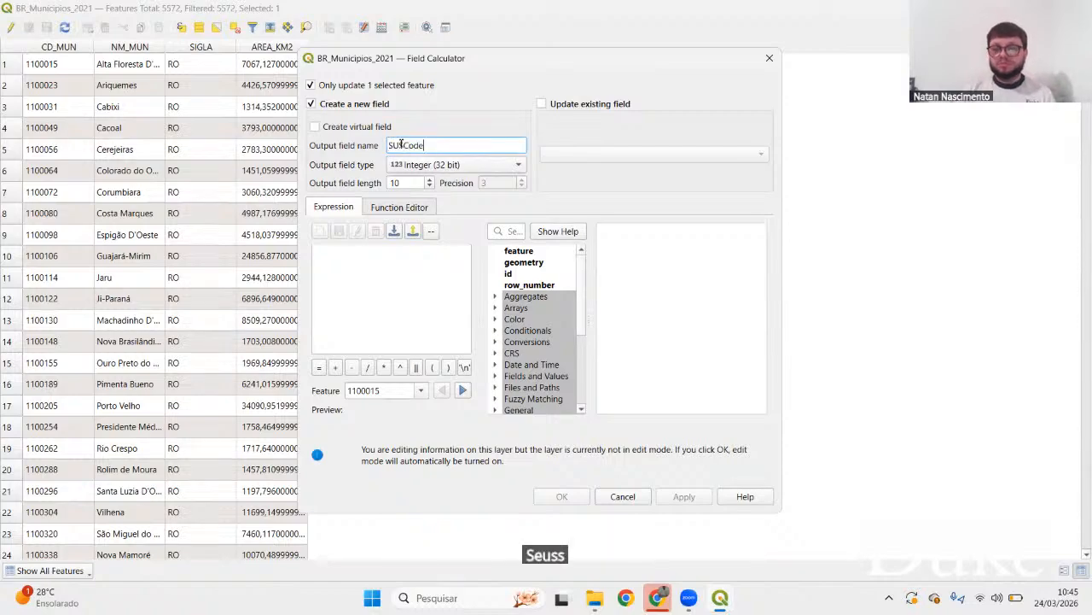
key(BackSpace)
key(BackSpace)
key(BackSpace)
key(BackSpace)
key(BackSpace)
key(BackSpace)
key(BackSpace)
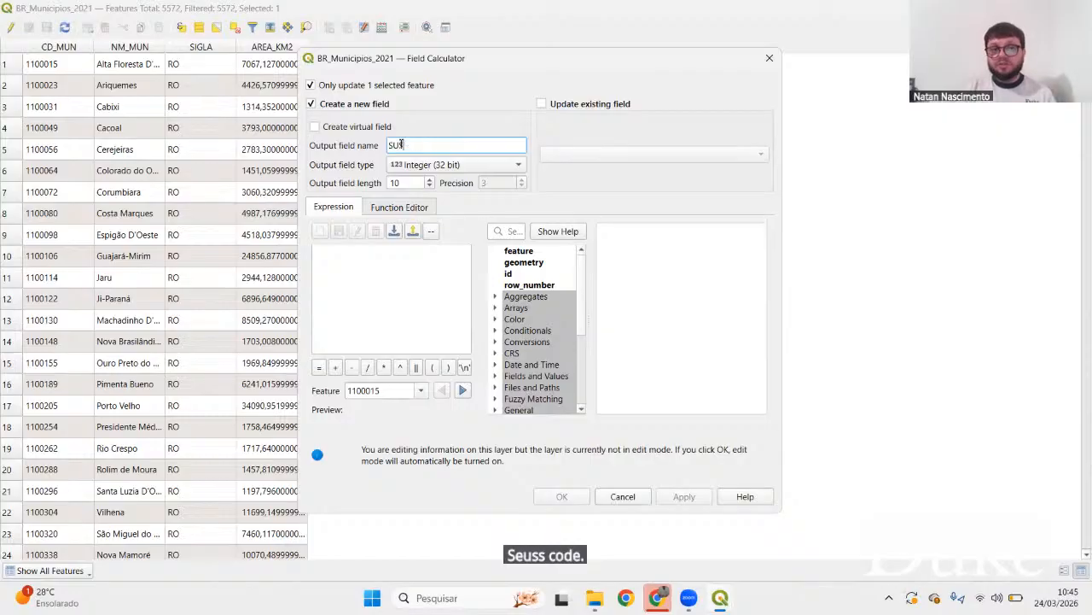
text(CodIBGE)
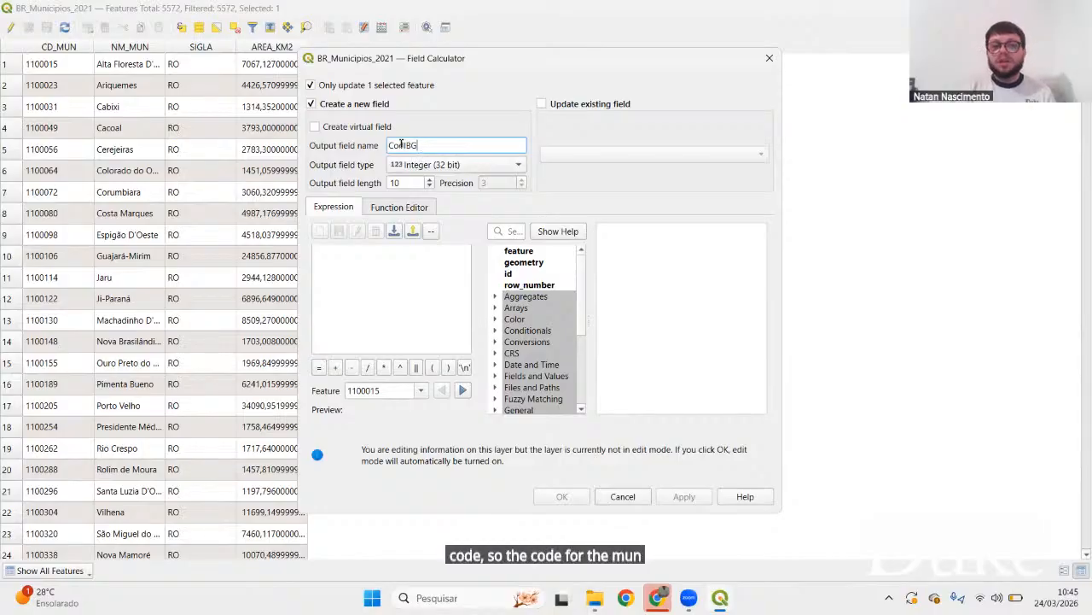
key(BackSpace)
key(BackSpace)
key(BackSpace)
key(BackSpace)
key(BackSpace)
key(BackSpace)
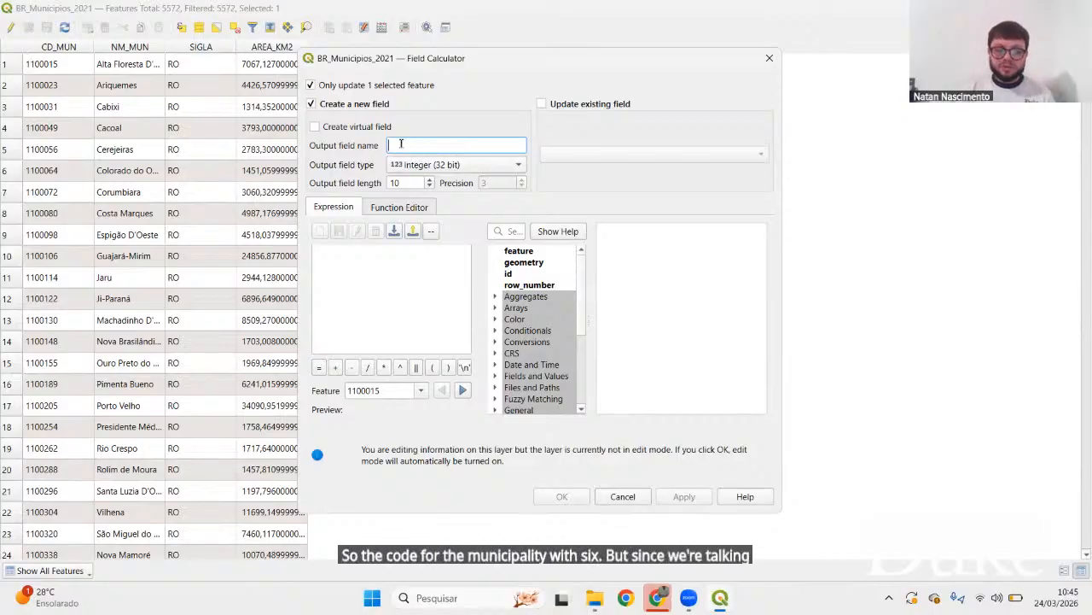
text(SUSCode)
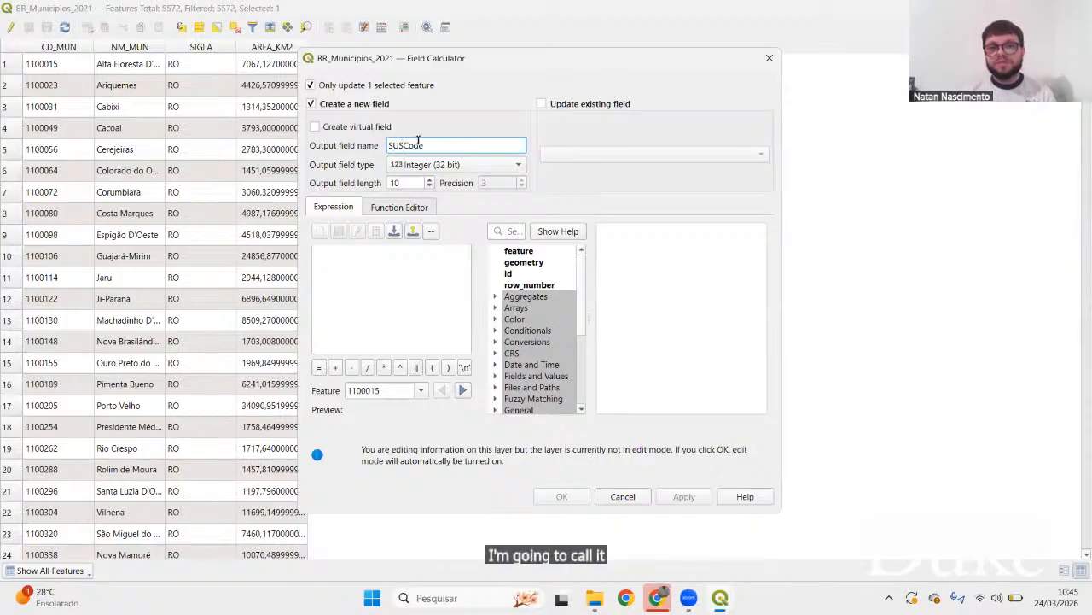
Set the new field's type to Text (string) and its length to 6
click(457, 166)
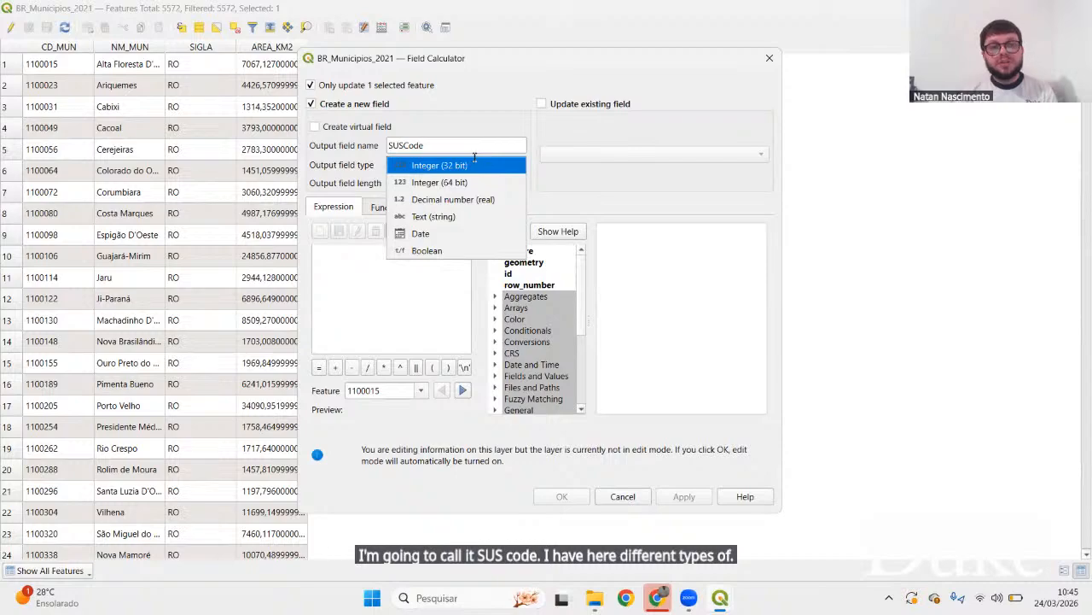
click(458, 220)
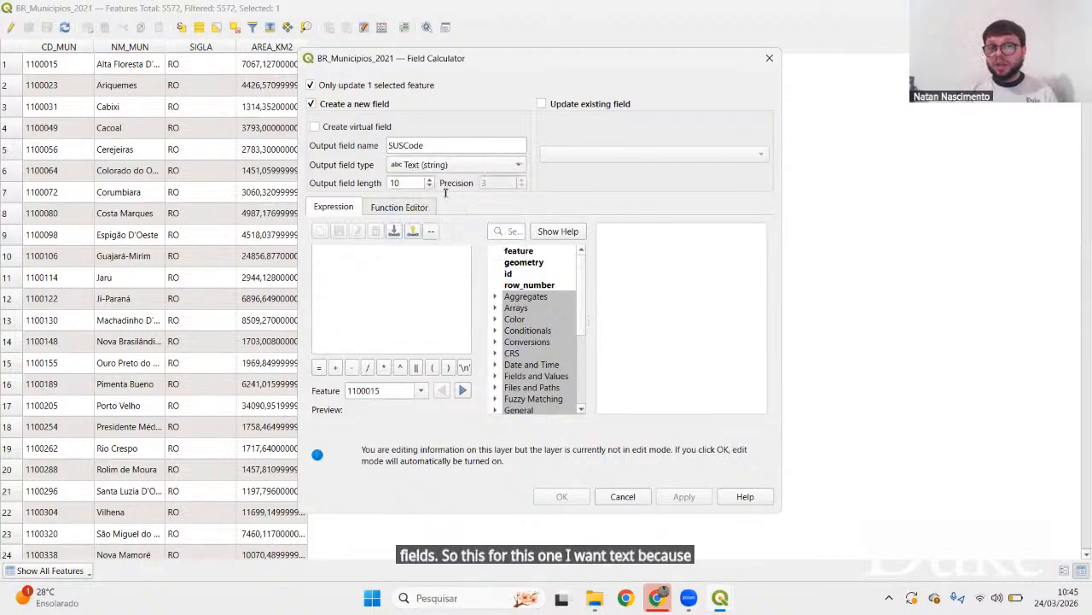
click(430, 185)
click(429, 185)
click(430, 185)
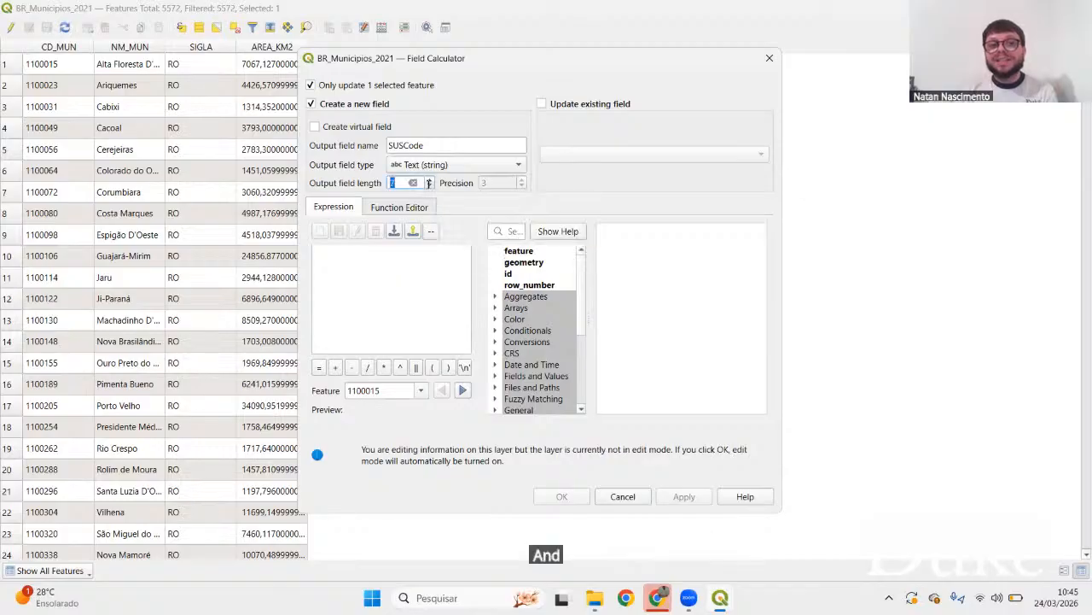
text(6)
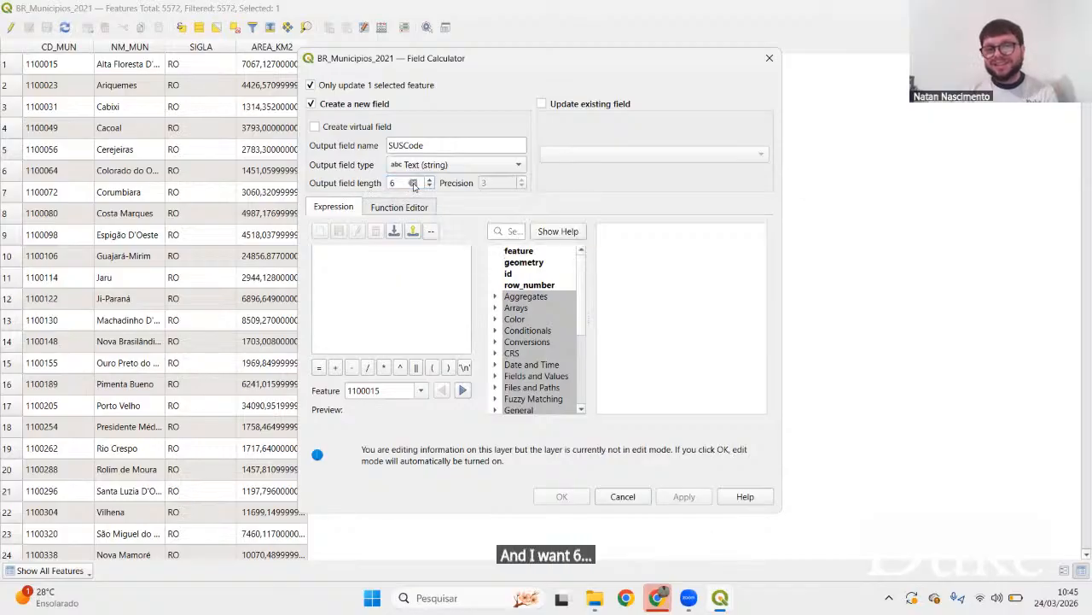
Use the CD_MUN field as the expression and create the new field with the calculator's current settings
click(376, 252)
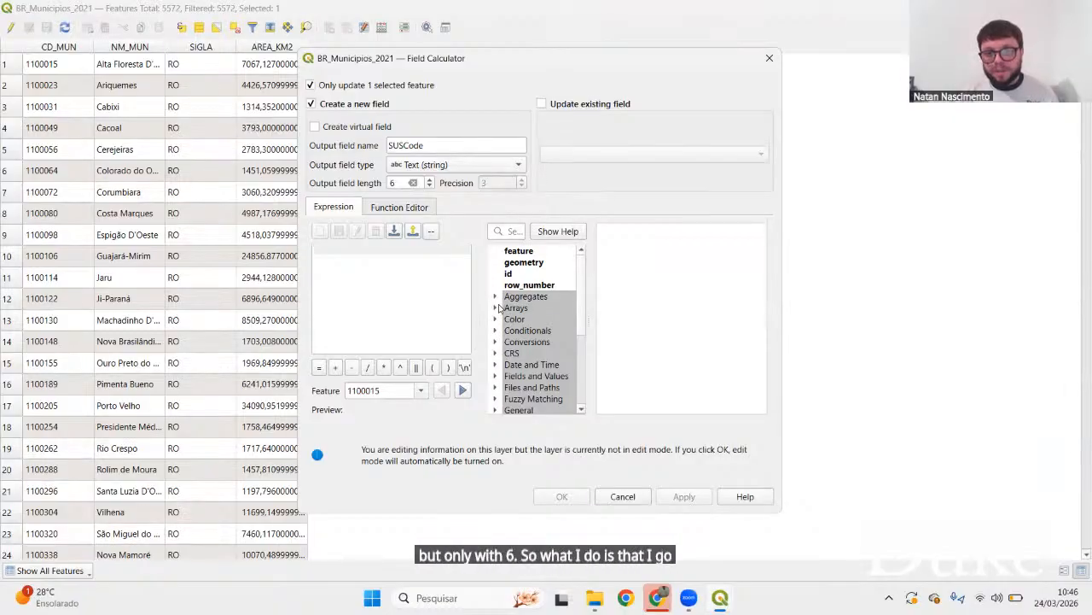
click(496, 376)
scroll(512, 359, down, 3)
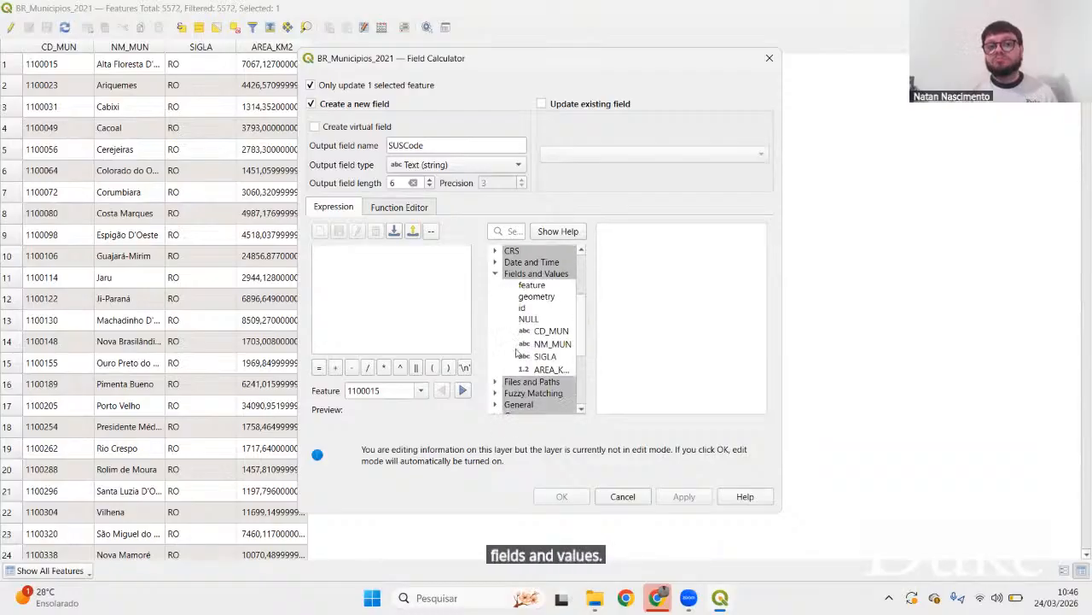
double_click(552, 331)
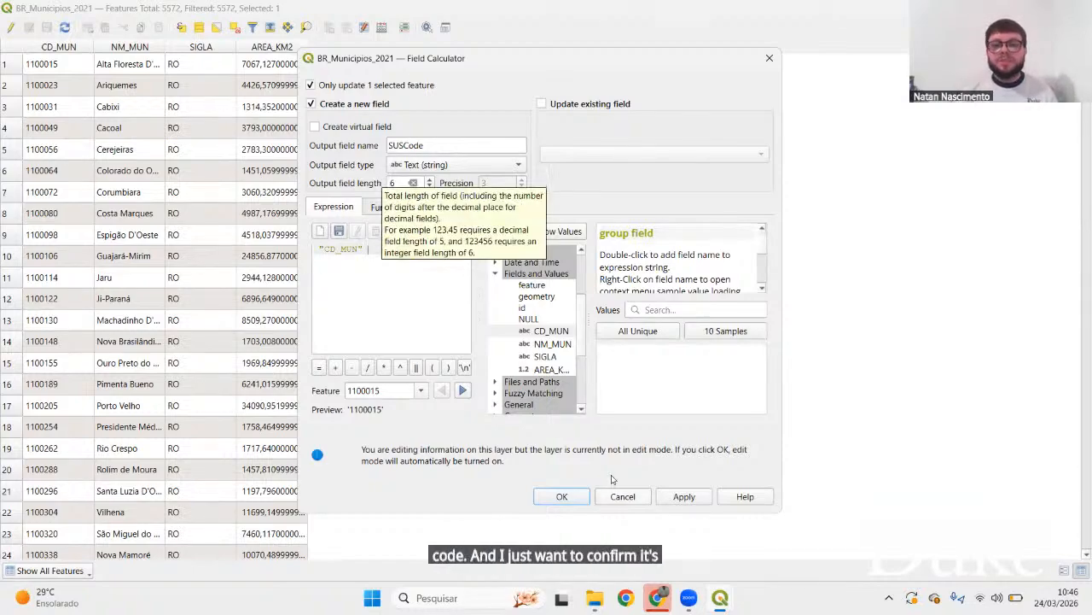
click(562, 496)
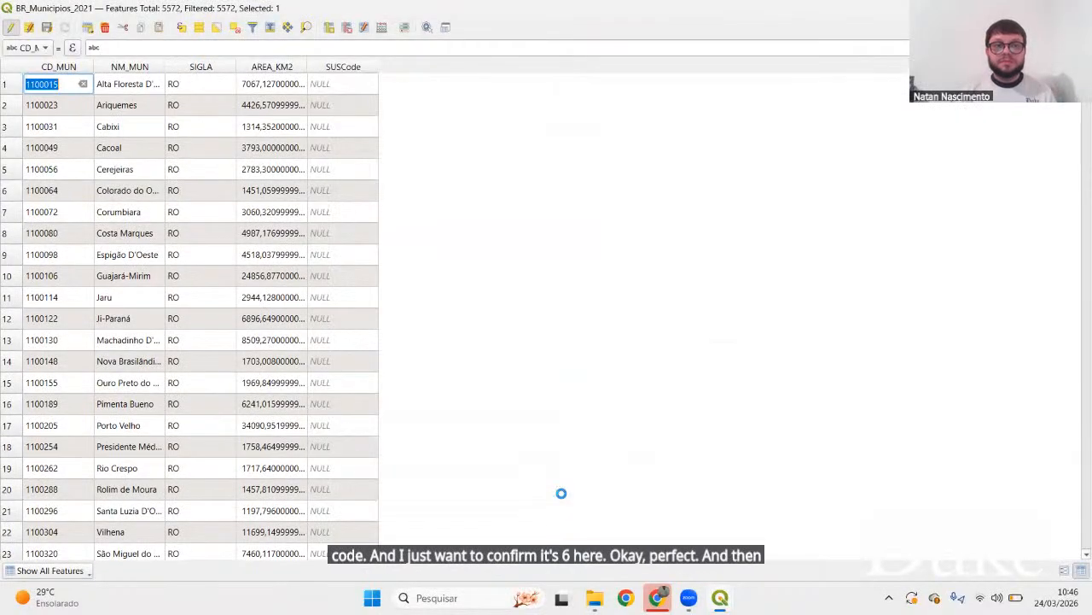
Check the new SUSCode values across the municipality records, sorting the attribute table by SUSCode
scroll(478, 417, down, 12)
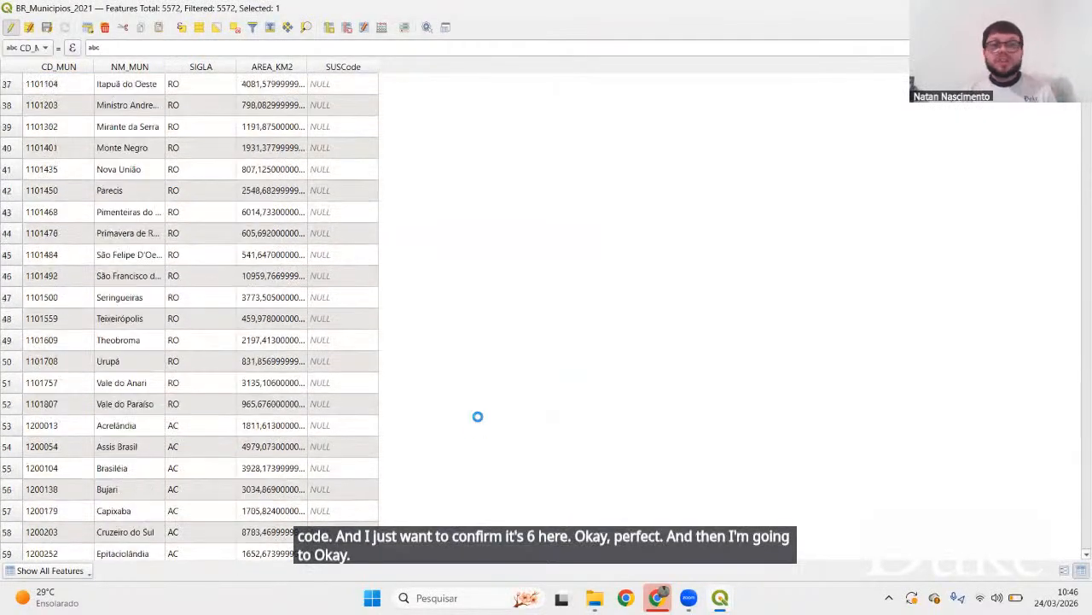
scroll(478, 417, up, 11)
scroll(444, 195, up, 1)
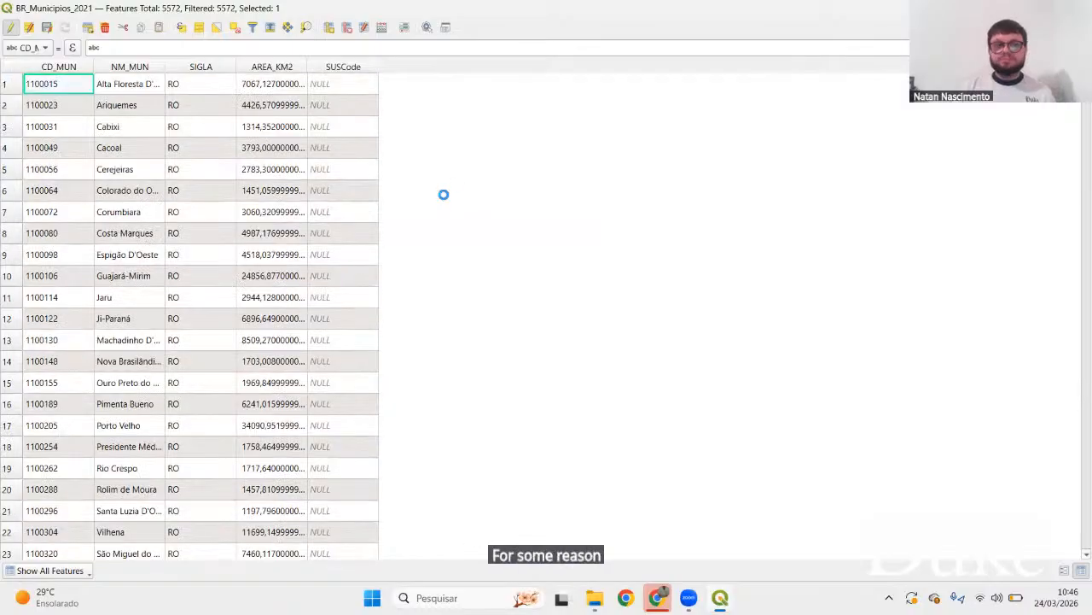
click(344, 66)
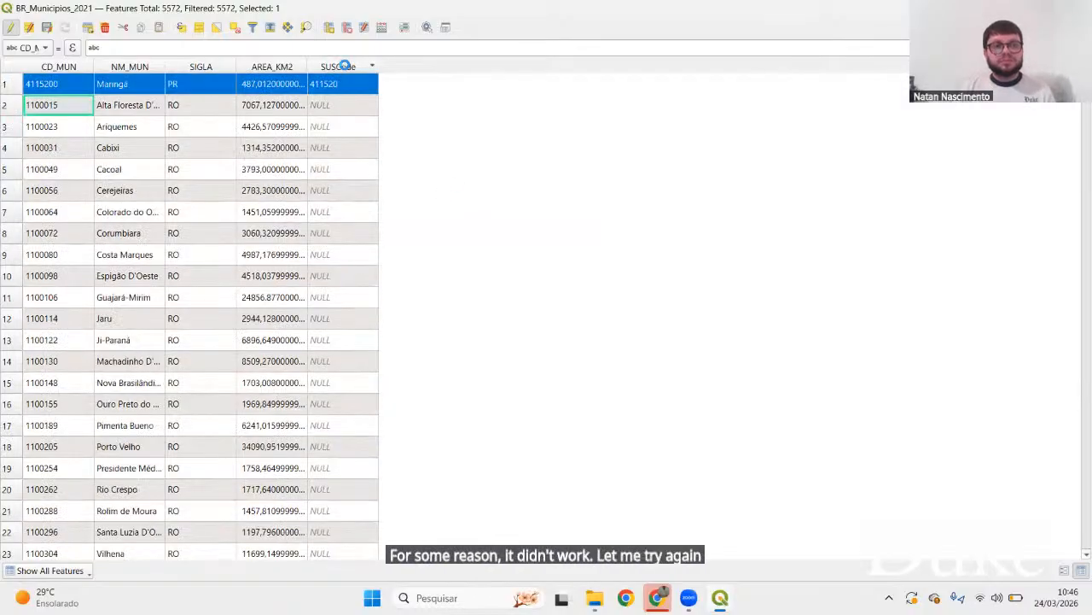
click(344, 66)
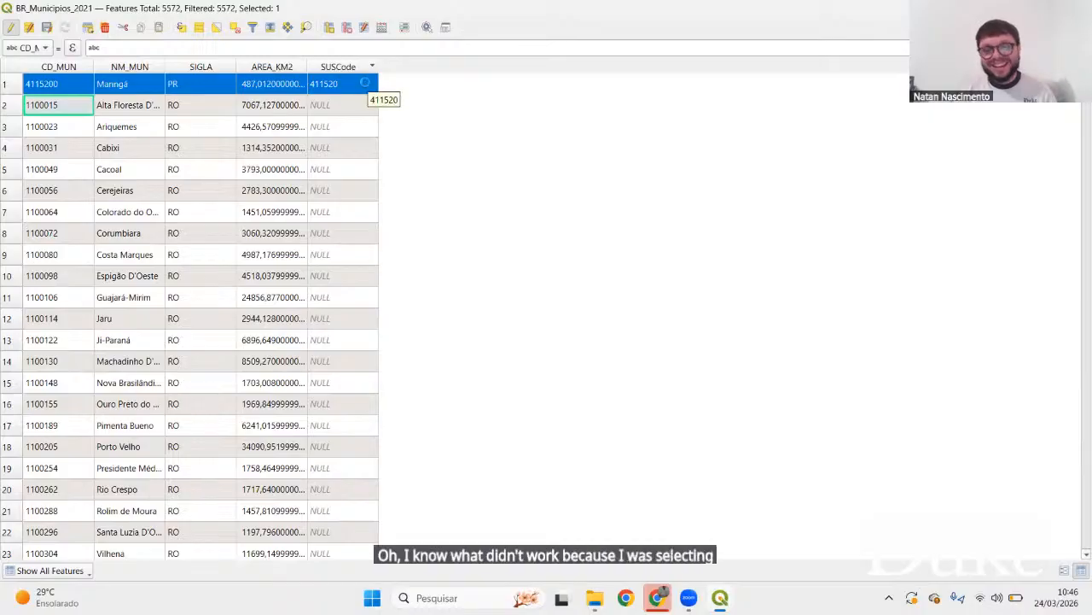
text(4115200)
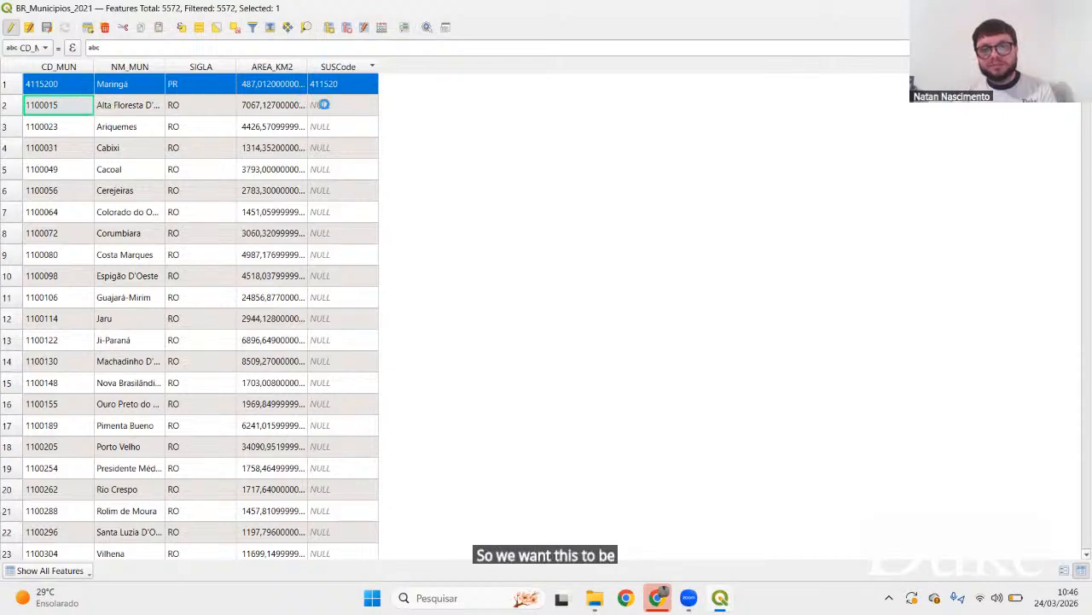
click(352, 69)
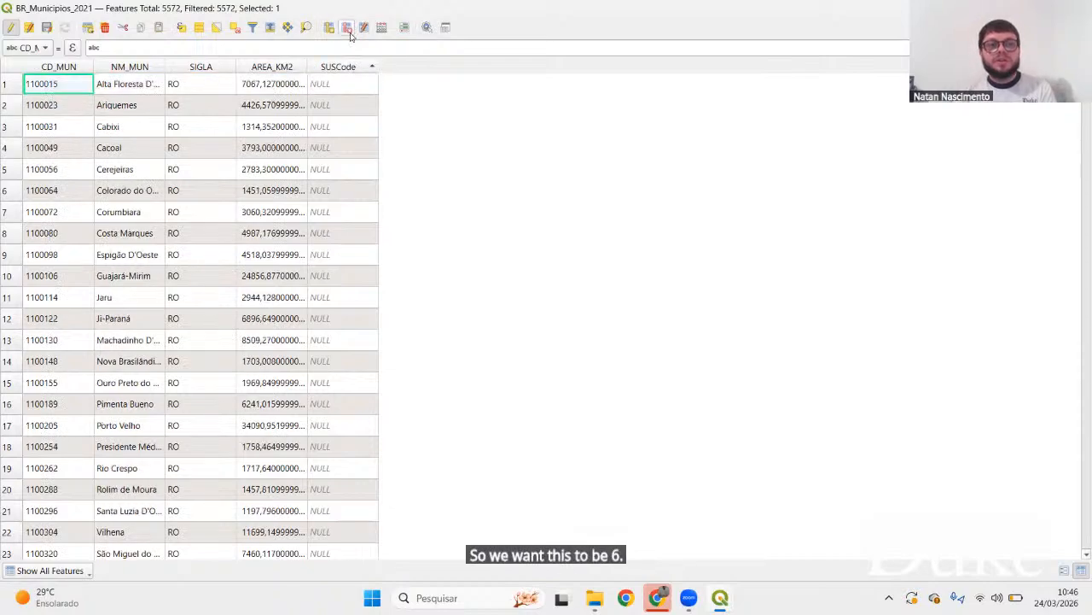
Delete the SUSCode field from the municipalities layer and deselect all features
click(348, 29)
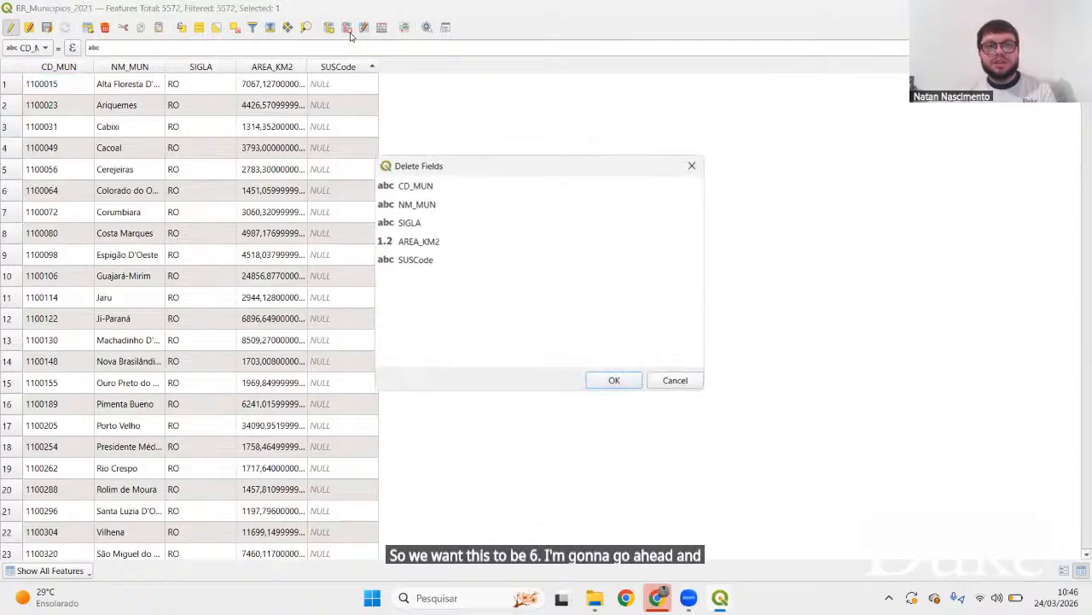
click(417, 262)
click(615, 379)
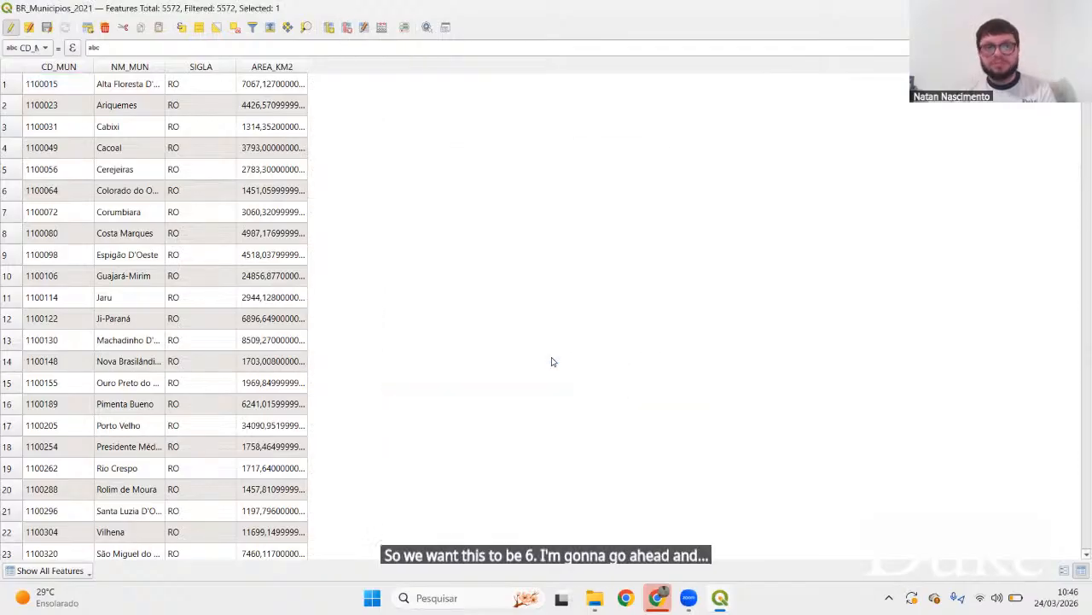
click(235, 27)
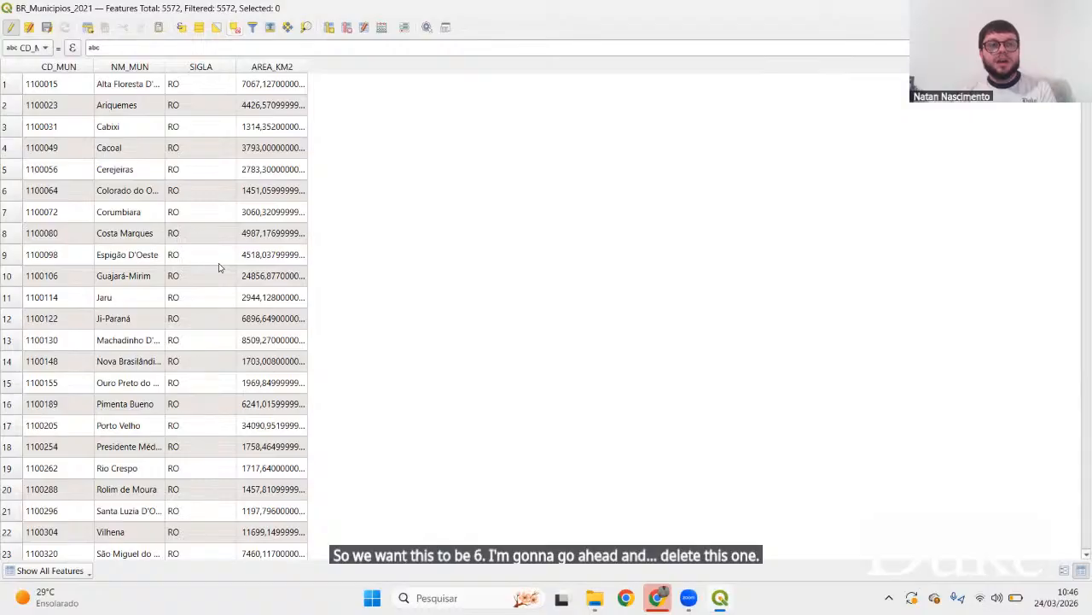
Sort the municipality records by CD_MUN in ascending order
click(242, 68)
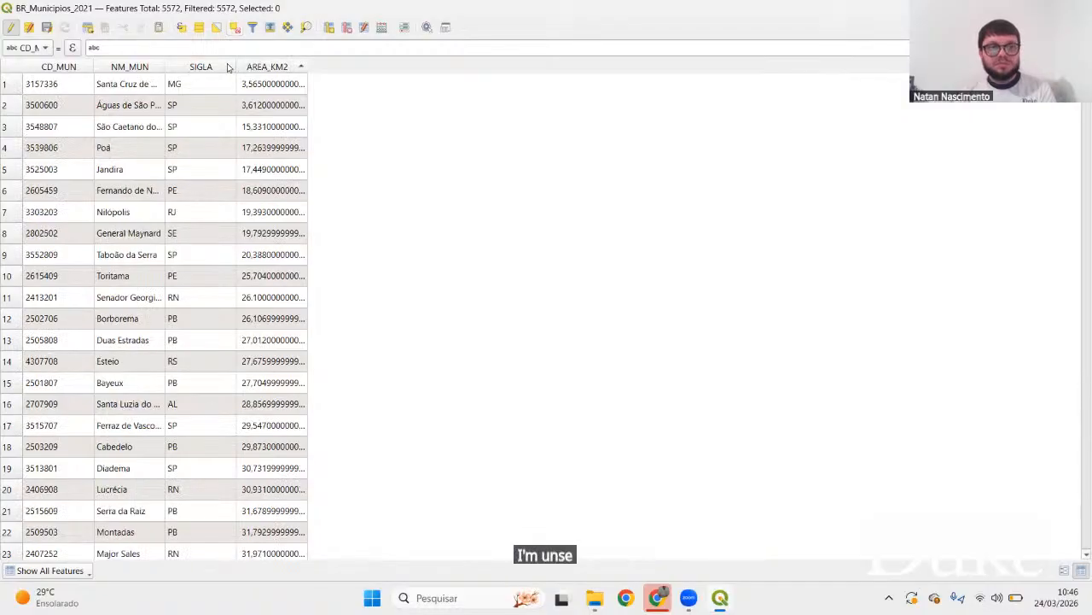
click(242, 68)
click(56, 67)
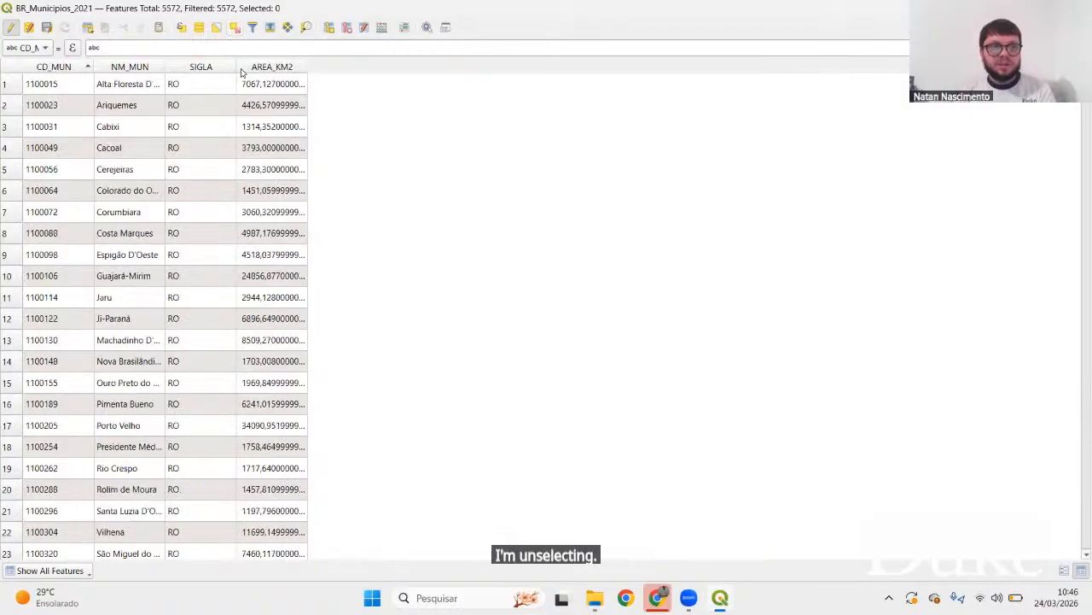
click(55, 67)
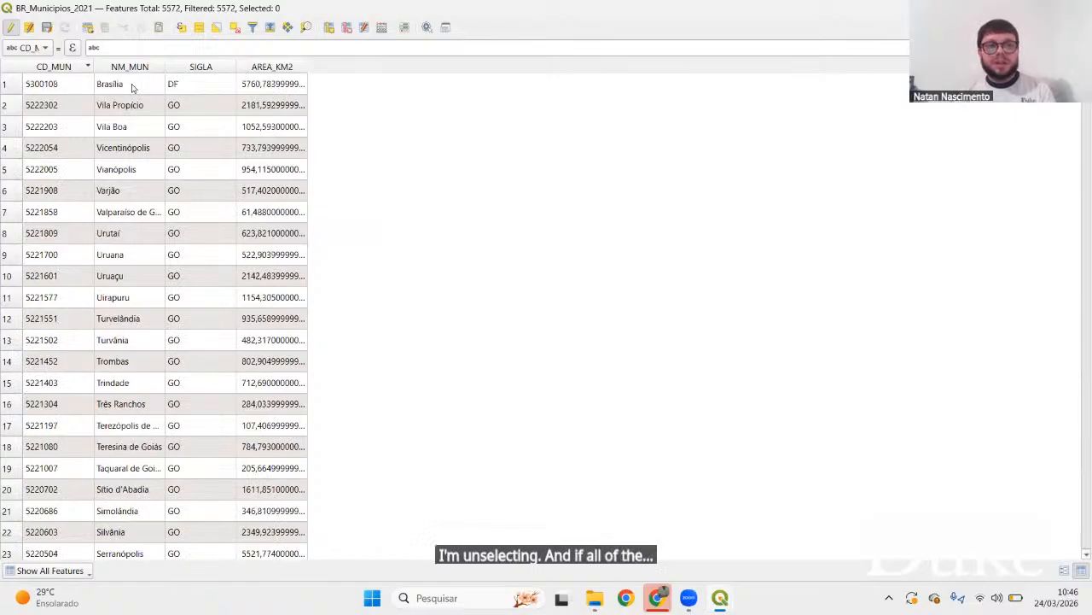
Open the Field Calculator for the municipalities layer and name the new output field SUSCODE
click(382, 26)
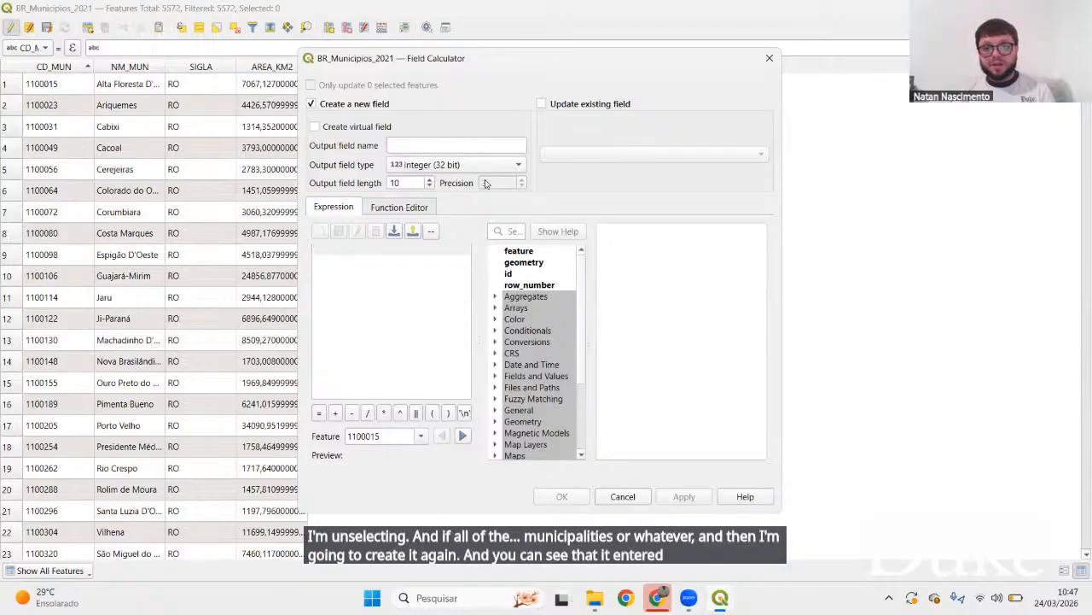
click(439, 146)
text(SUSCode)
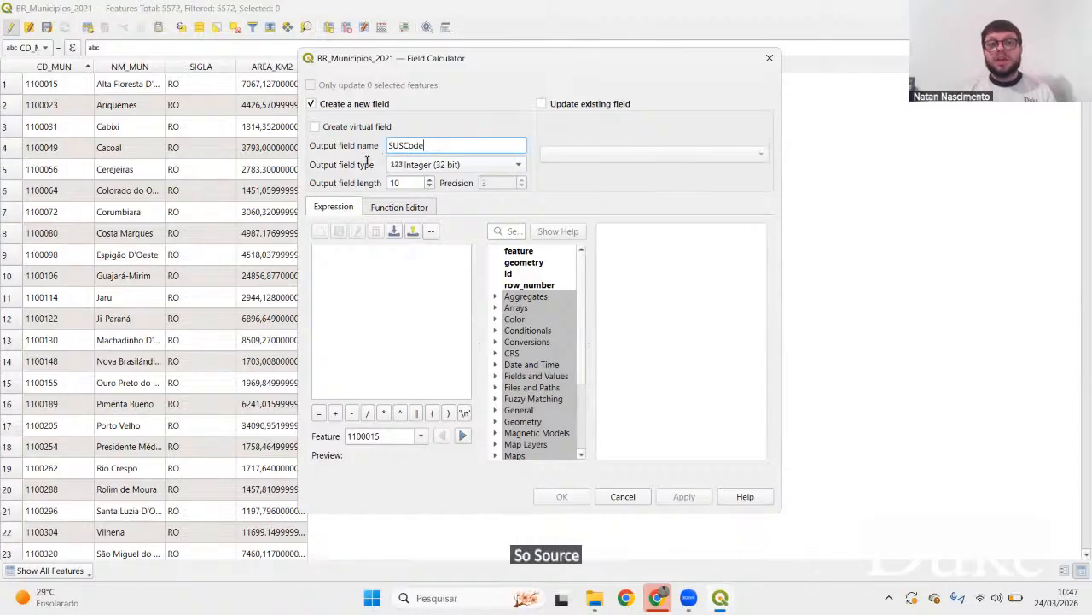
key(ctrl+a)
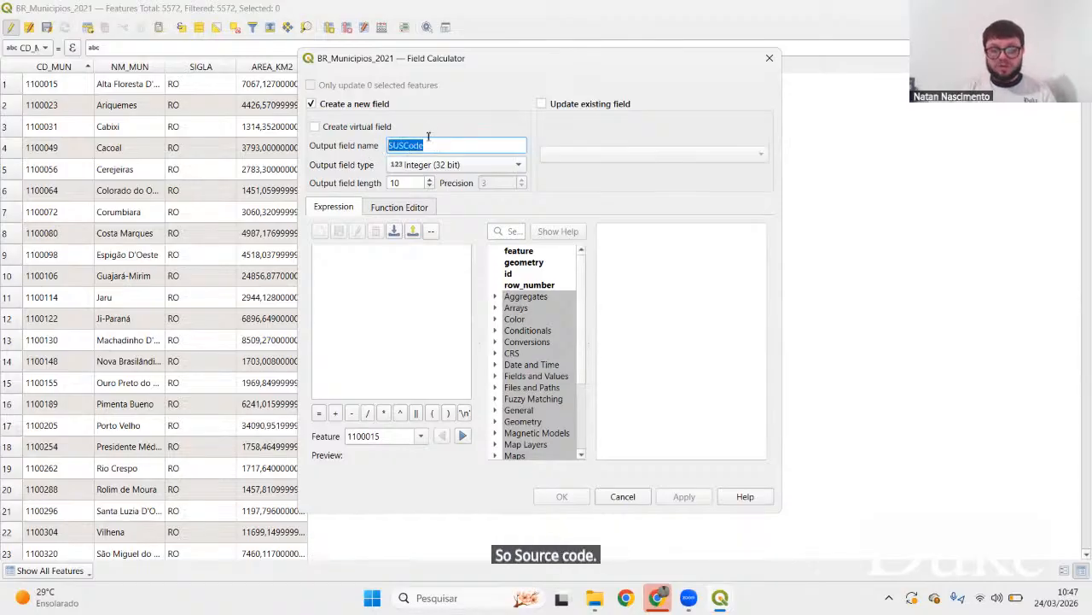
text(suscde)
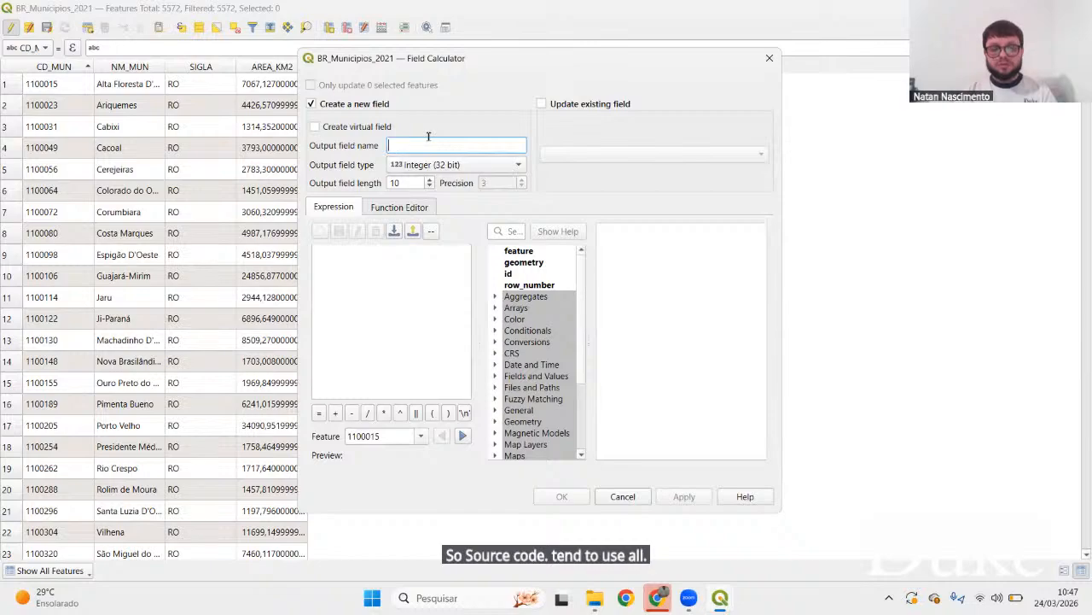
text(SUSCODE)
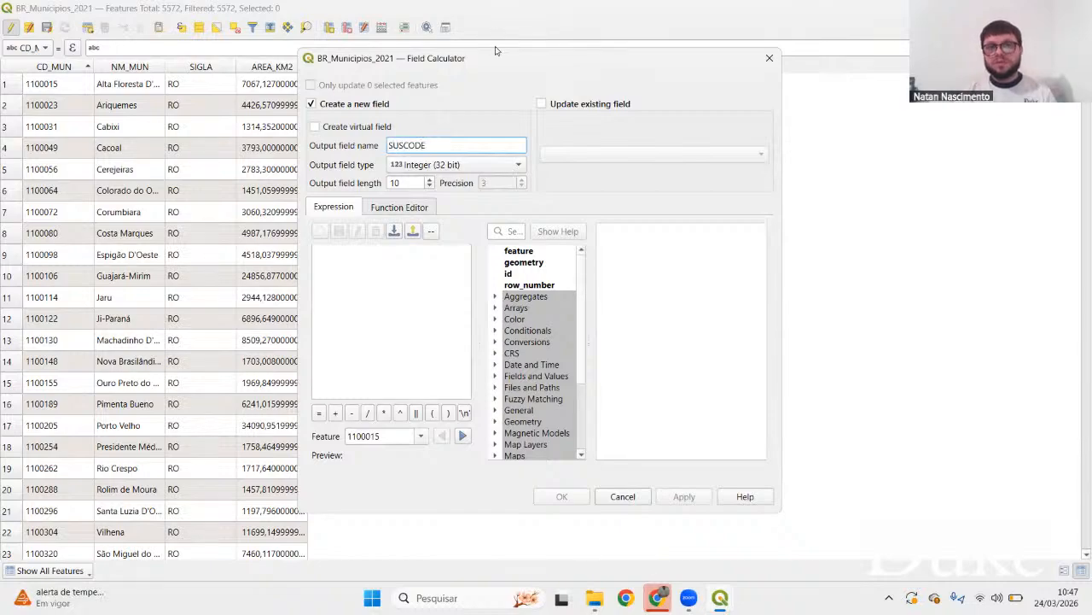
Set the SUSCODE field's type to Text (string) and its length to 6
drag(505, 64, 583, 59)
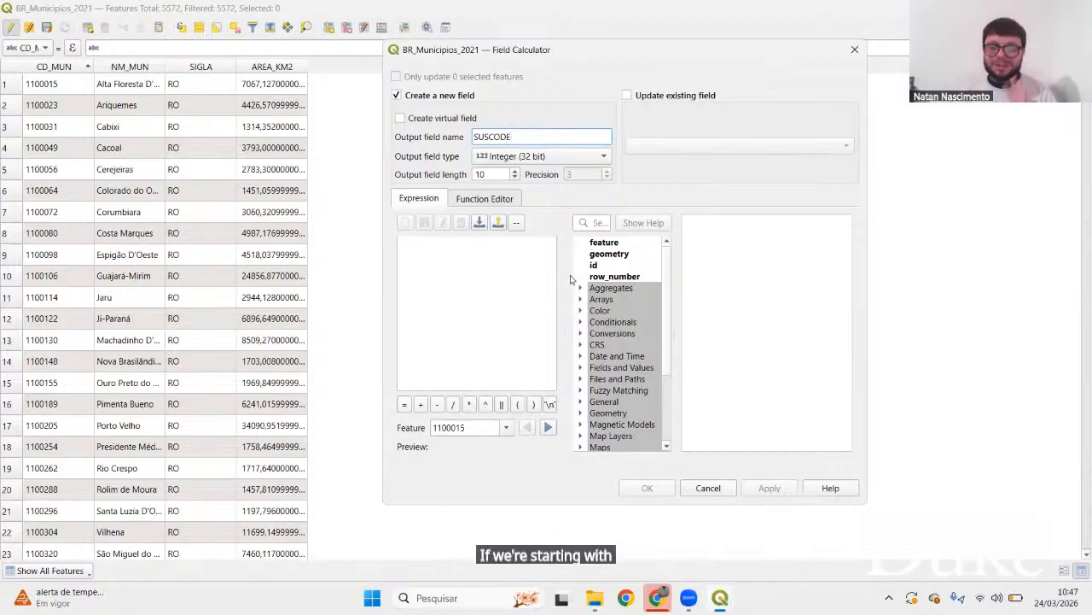
click(534, 156)
click(533, 210)
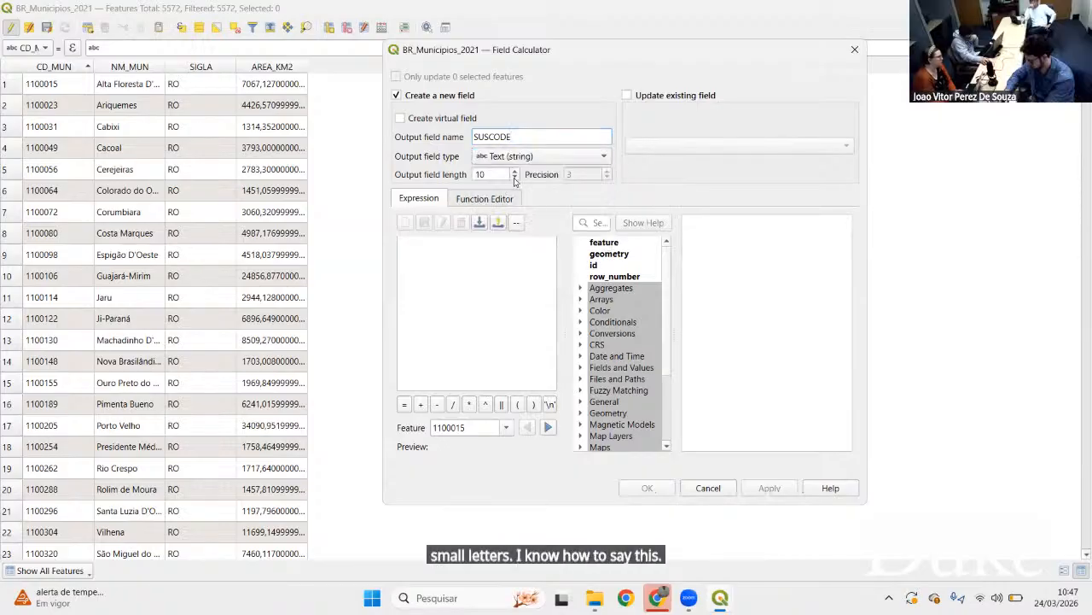
click(514, 178)
click(514, 178)
click(515, 177)
click(515, 178)
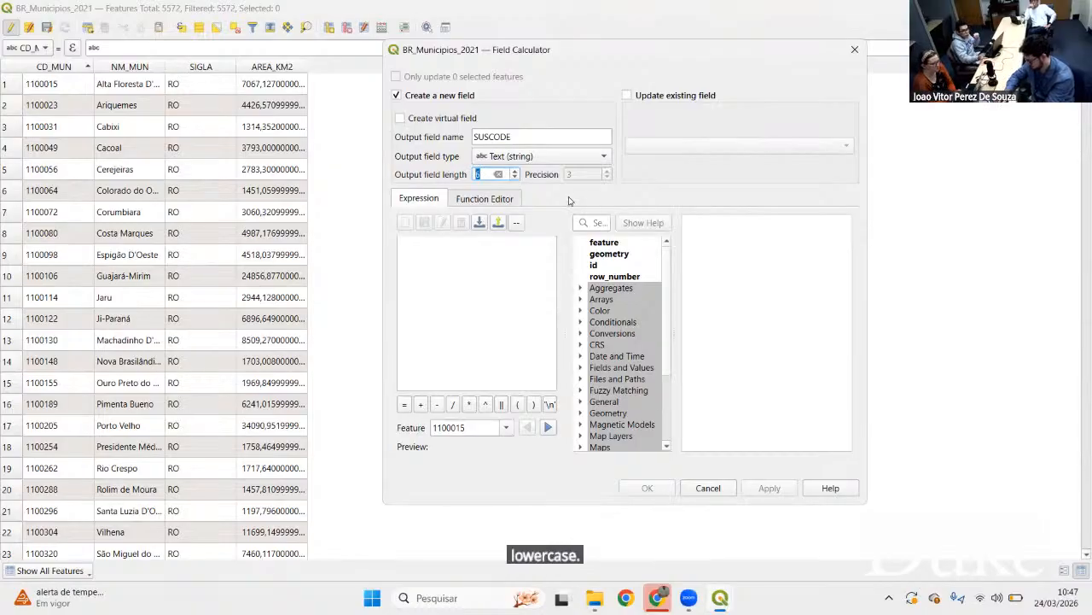
Use the CD_MUN field as the expression and create the SUSCODE field
click(582, 368)
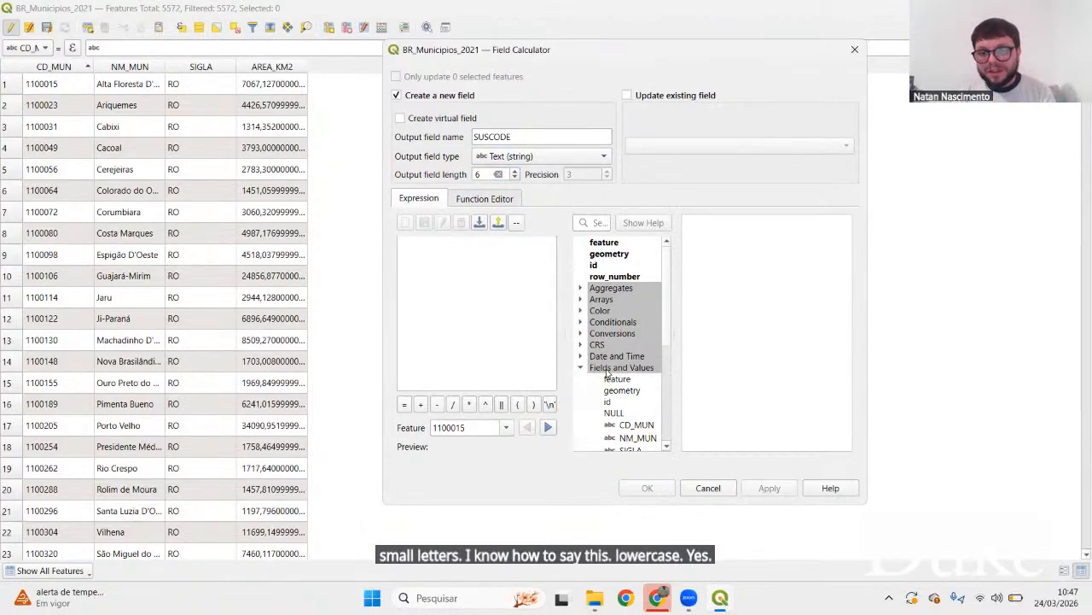
scroll(608, 373, down, 1)
double_click(636, 390)
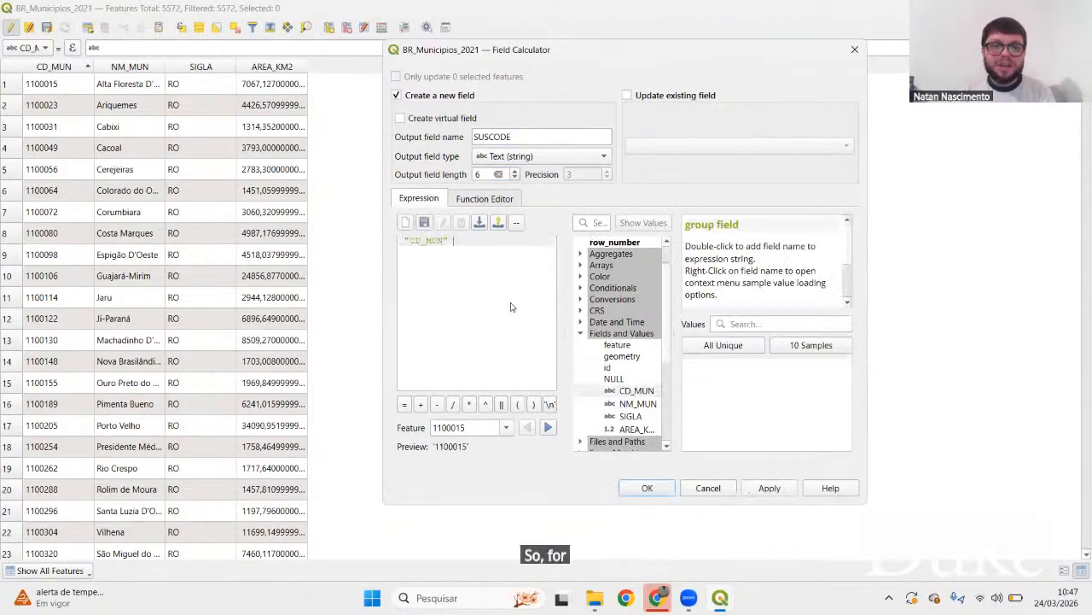
click(642, 490)
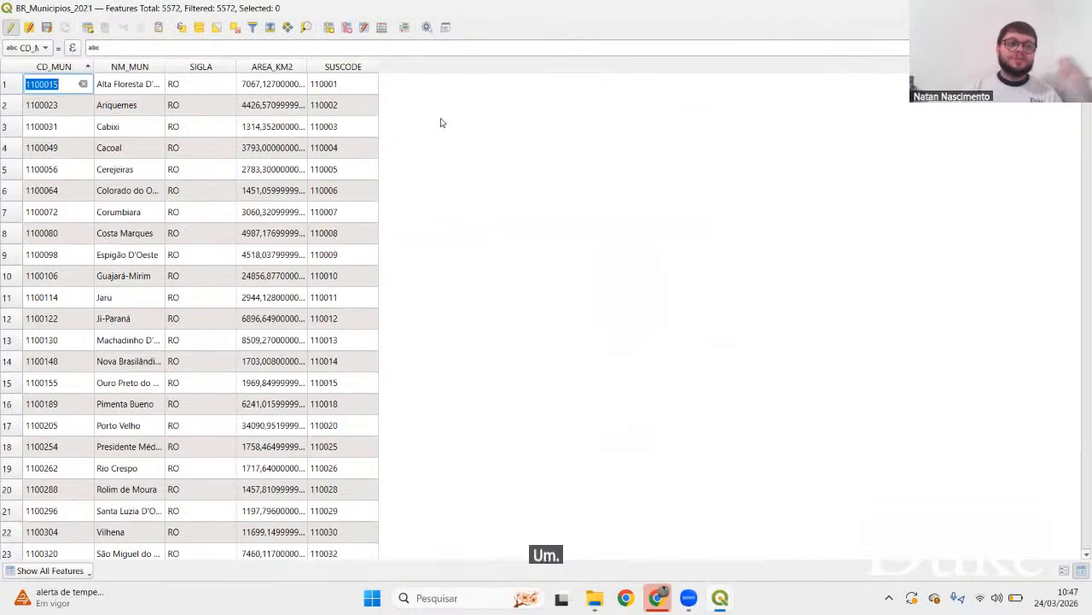
Switch to the browser and cancel the pending saves of BR_UF_2024 and BR_Municipios_2024
click(442, 123)
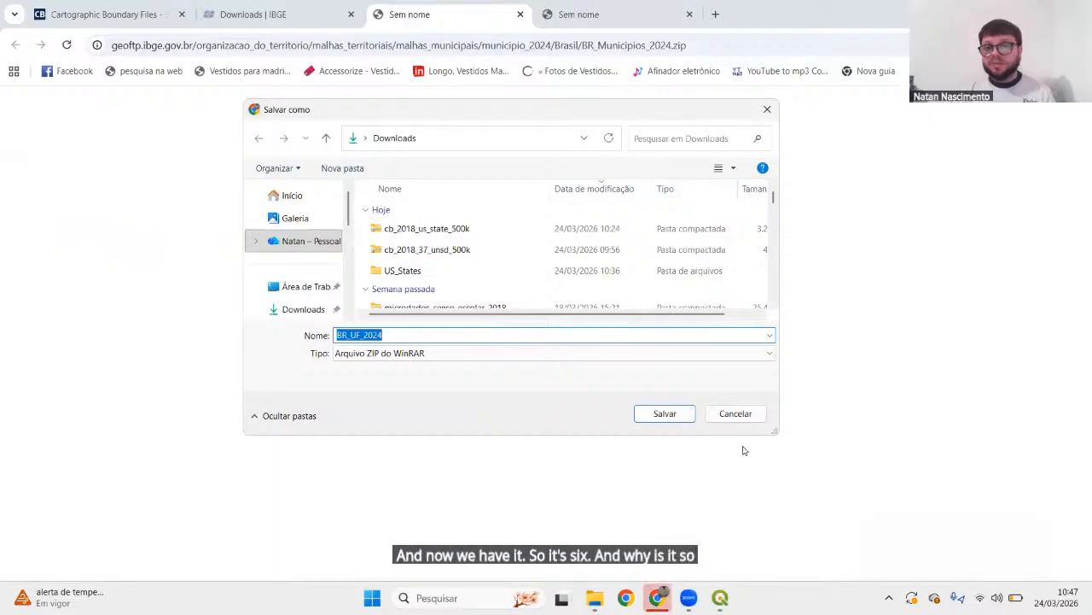
click(736, 413)
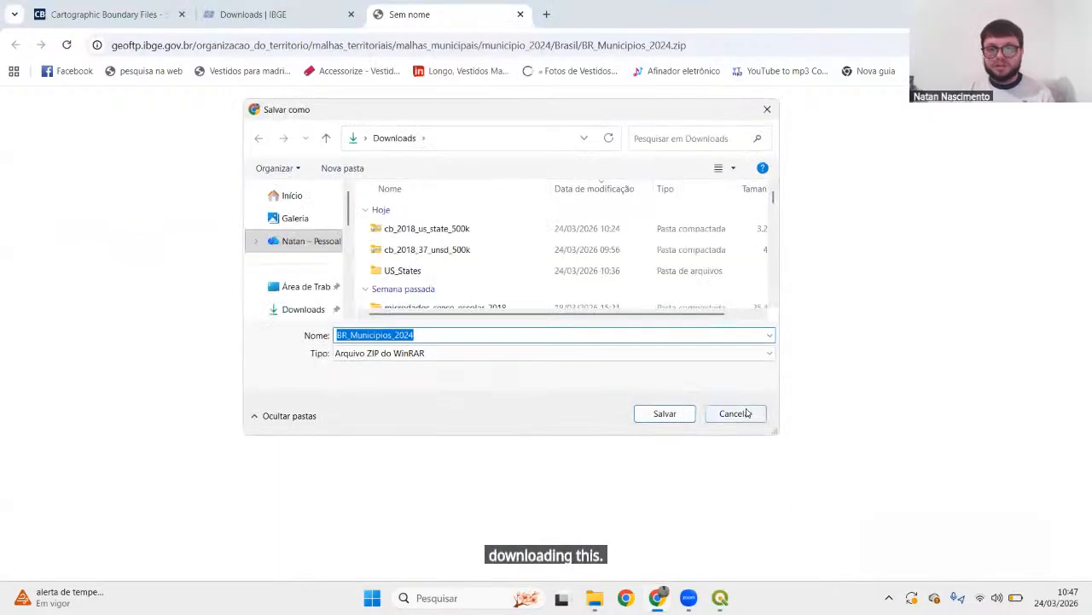
click(734, 413)
Return to the QGIS attribute table and look through the SUSCODE values
key(alt+Tab)
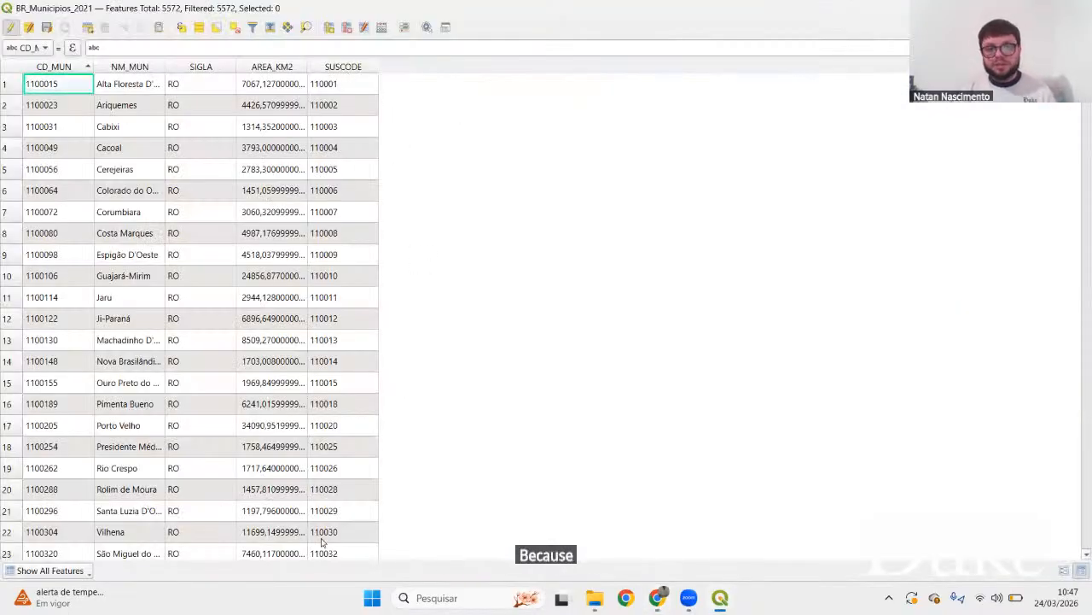
scroll(450, 367, down, 10)
scroll(450, 367, up, 10)
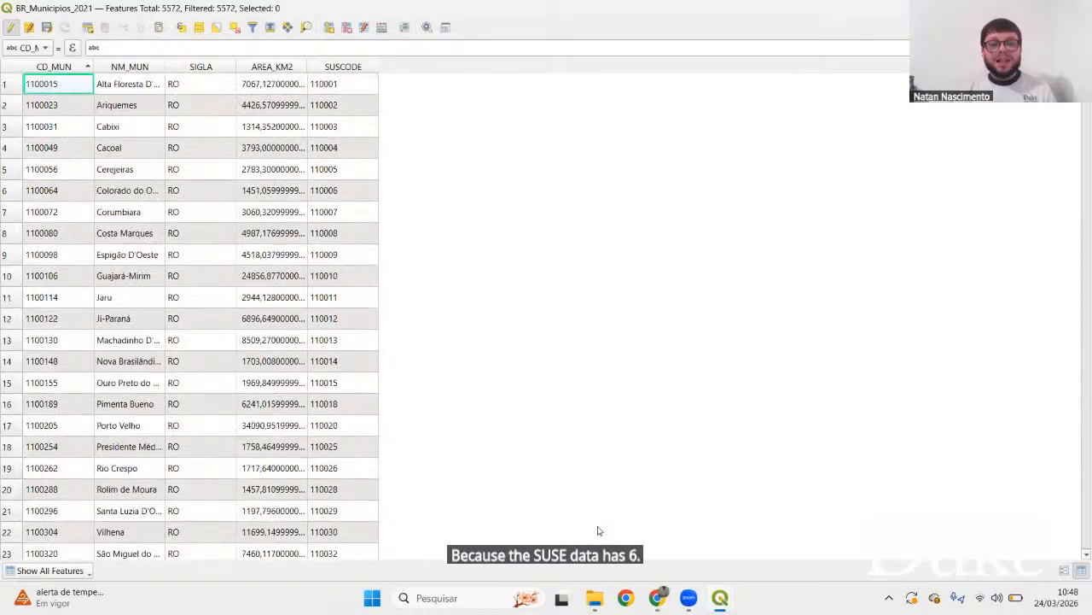
Return to the main project window and browse the Downloads folder for a delimited text file to import
mouse_move(722, 602)
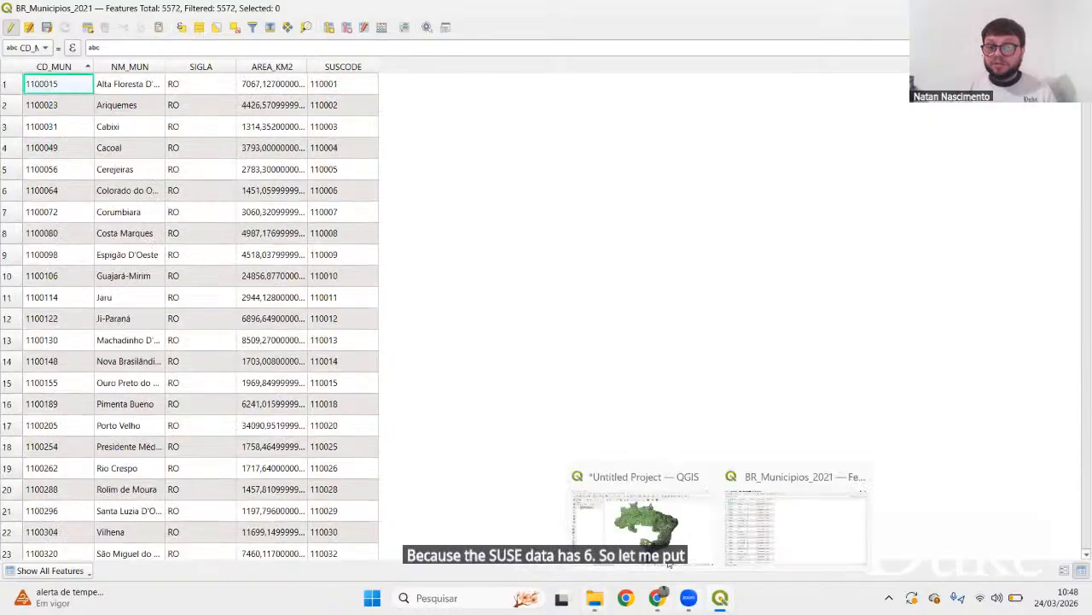
click(610, 512)
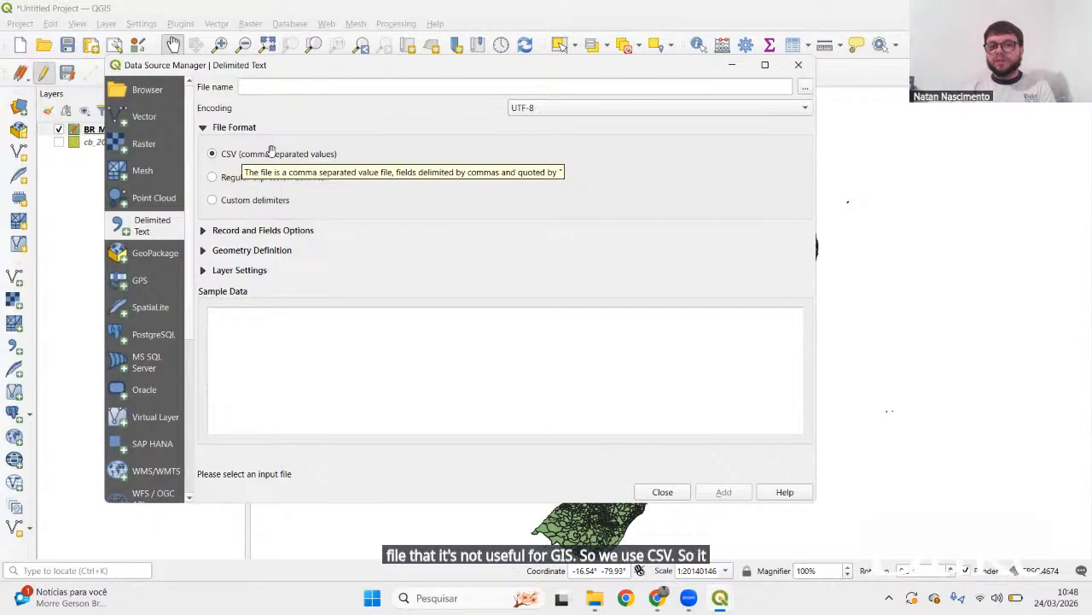
click(805, 86)
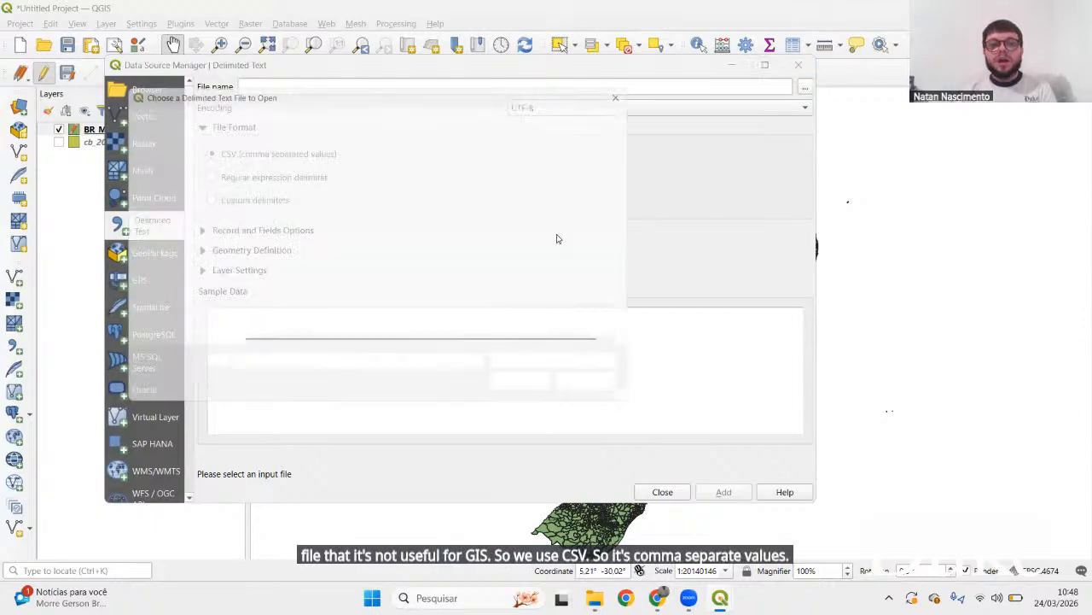
click(265, 116)
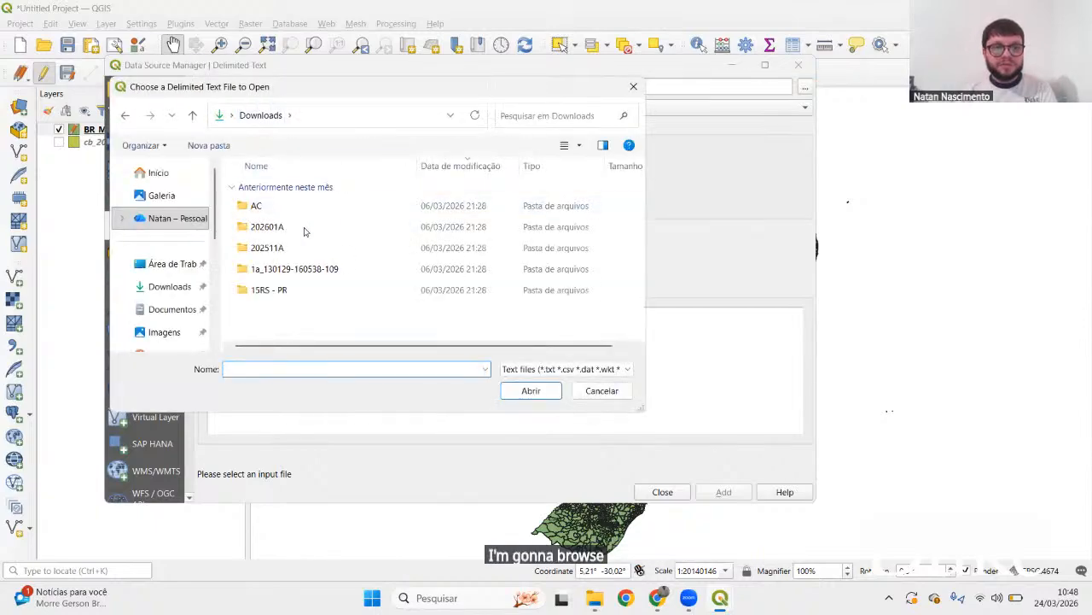
Look inside the DENGUE, Scopion and Tuberculose folders in Downloads for a suitable CSV file
scroll(309, 262, up, 1)
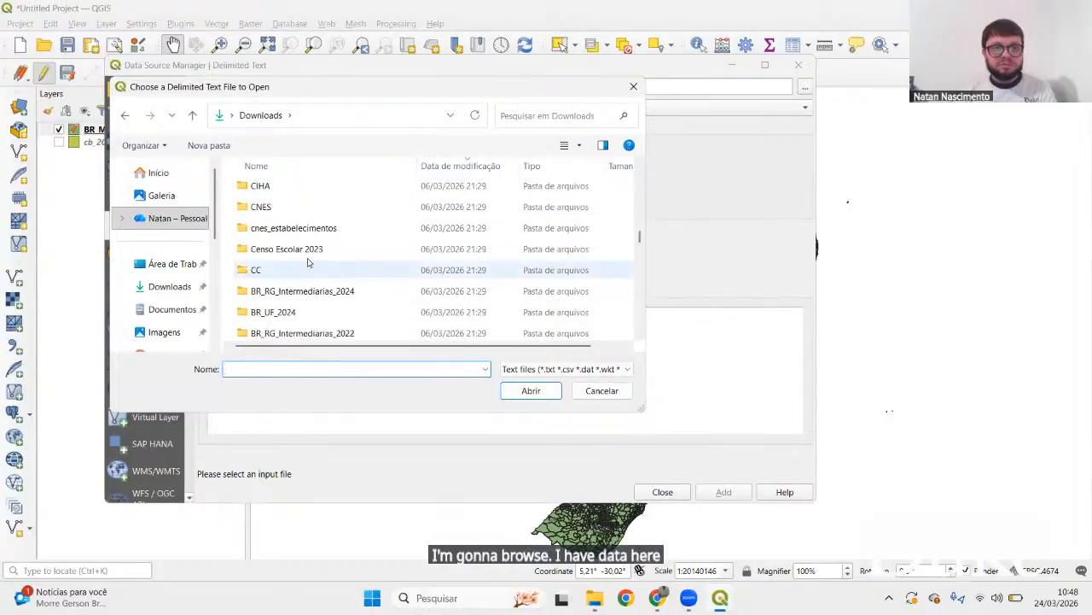
scroll(312, 264, up, 6)
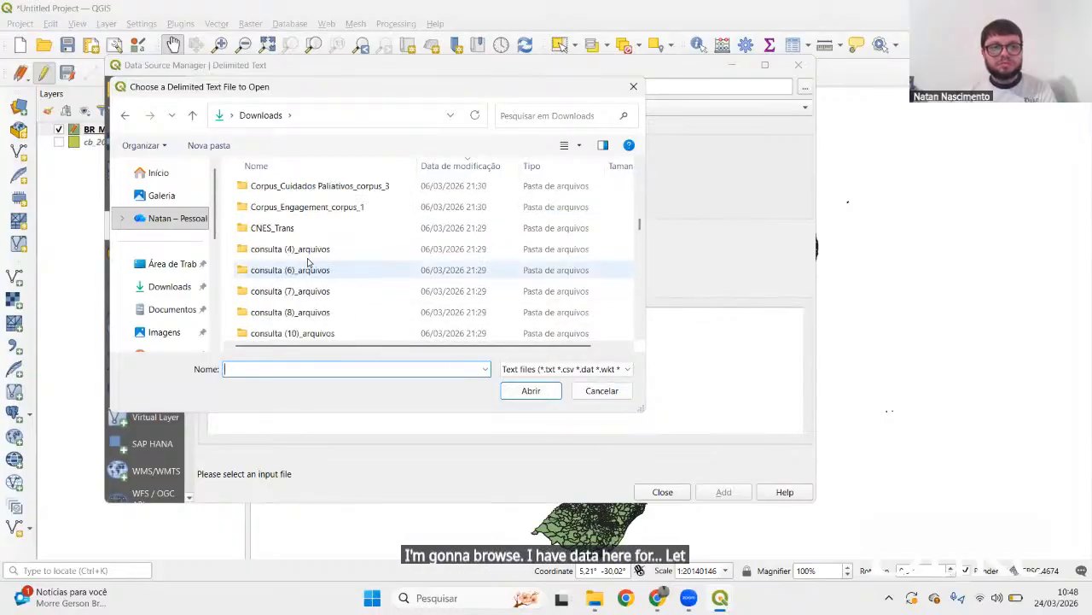
scroll(316, 266, up, 3)
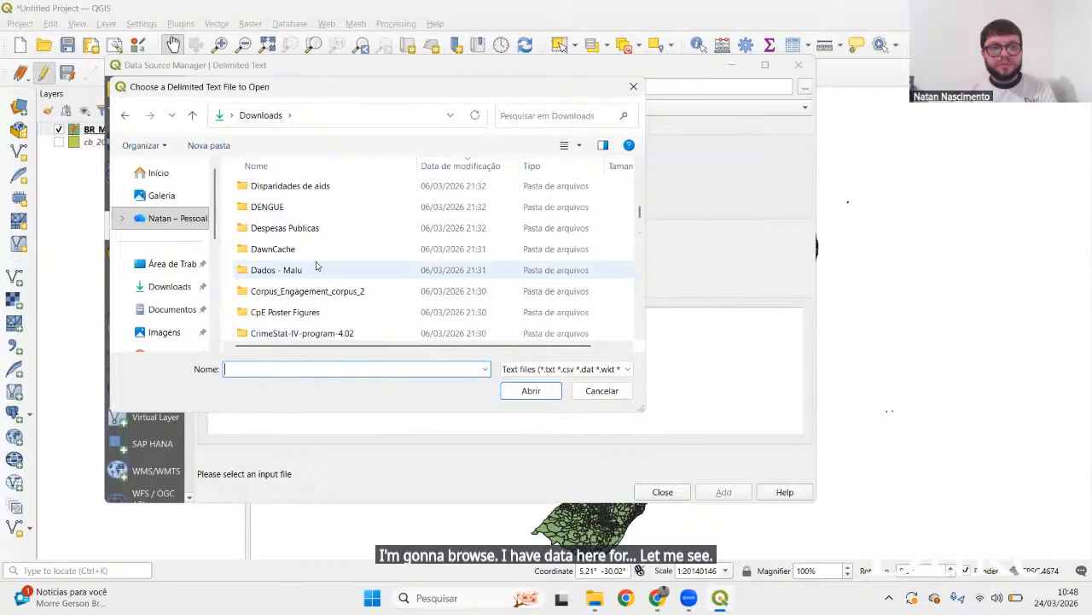
scroll(316, 266, up, 2)
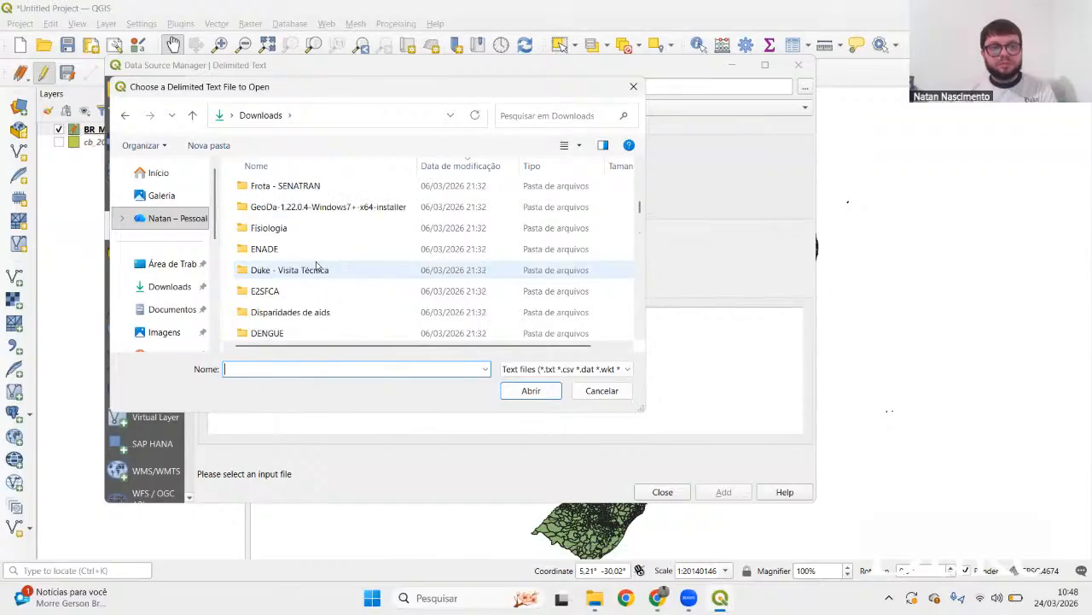
double_click(287, 333)
click(250, 115)
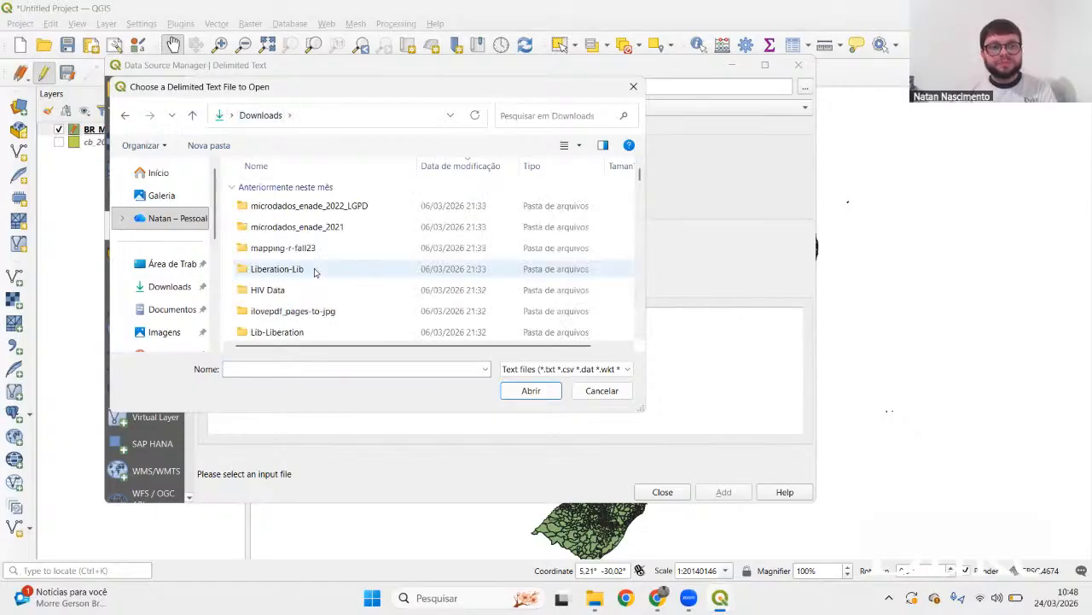
scroll(314, 271, up, 3)
scroll(314, 271, up, 8)
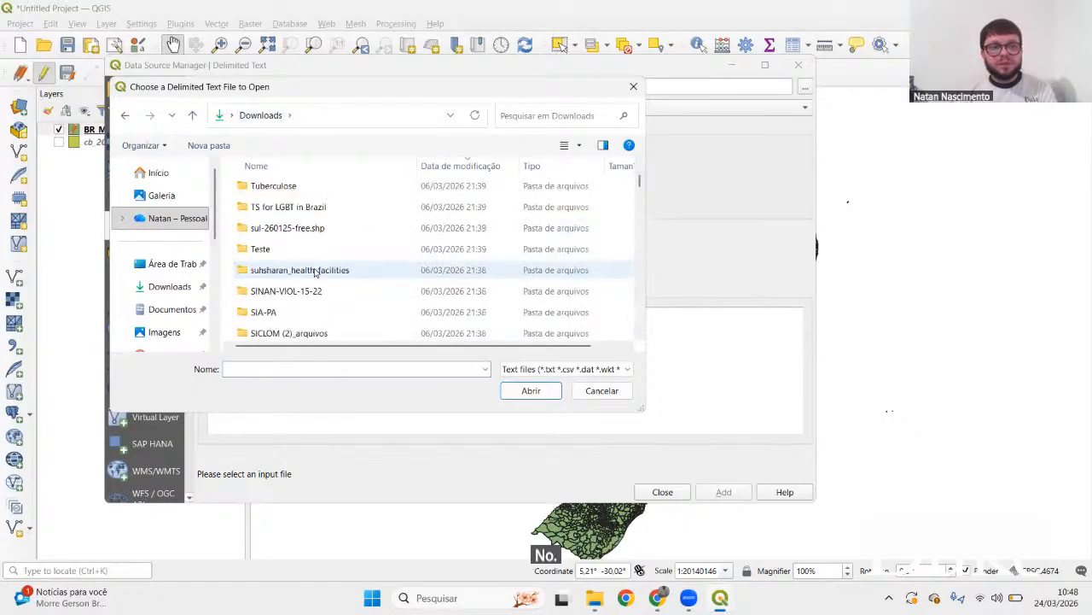
scroll(314, 272, down, 1)
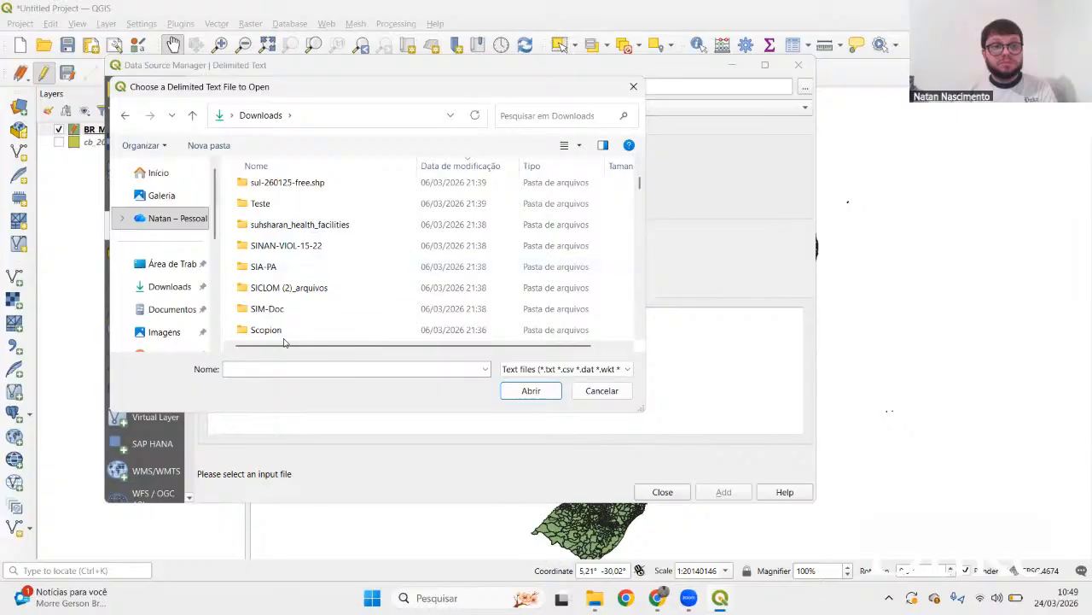
double_click(284, 333)
click(266, 117)
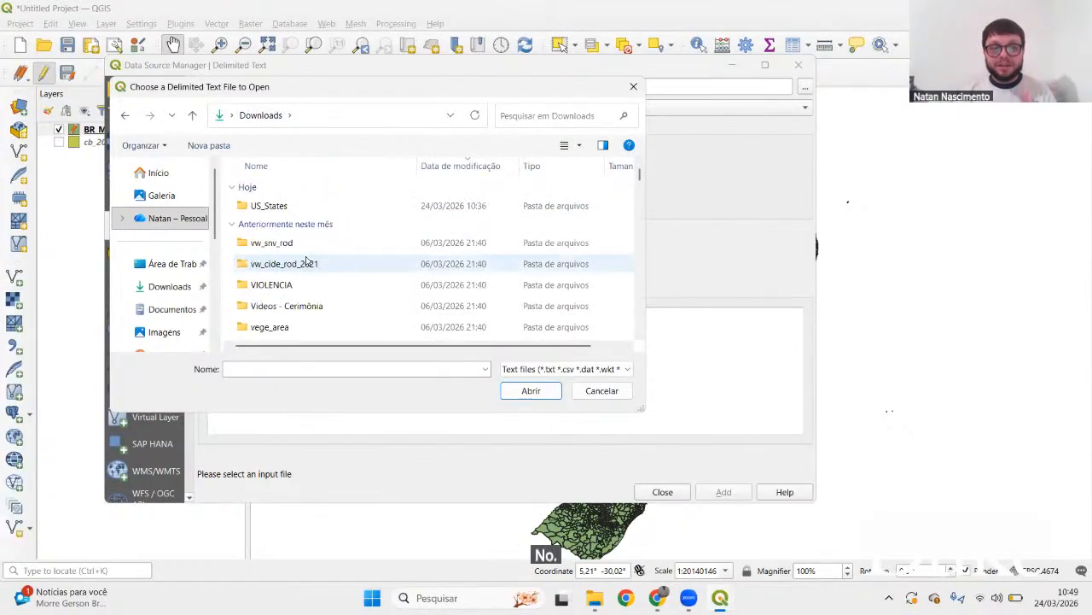
scroll(307, 262, down, 1)
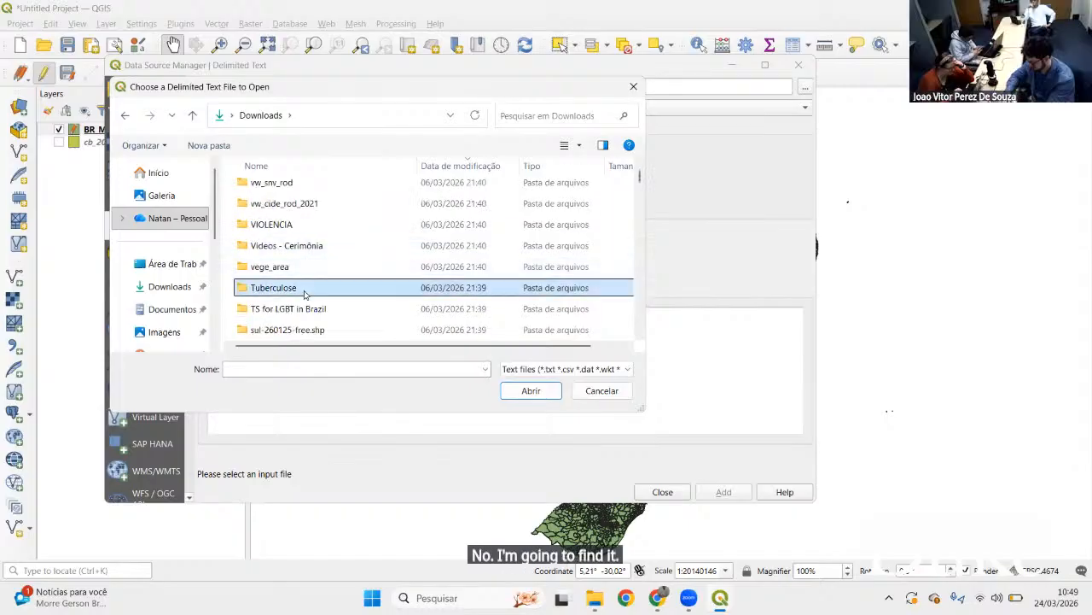
double_click(305, 288)
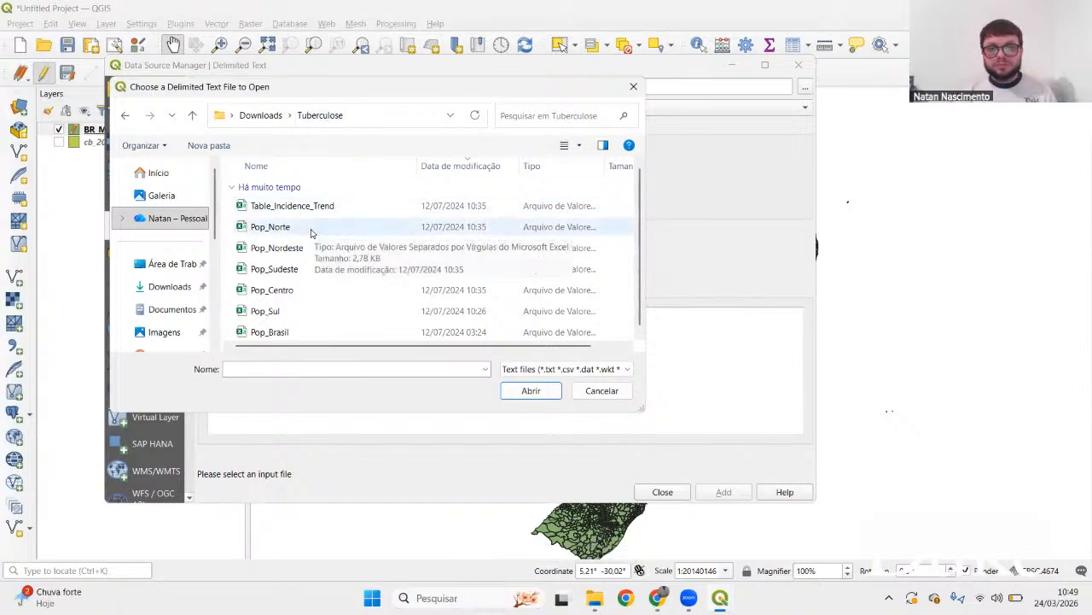
click(286, 116)
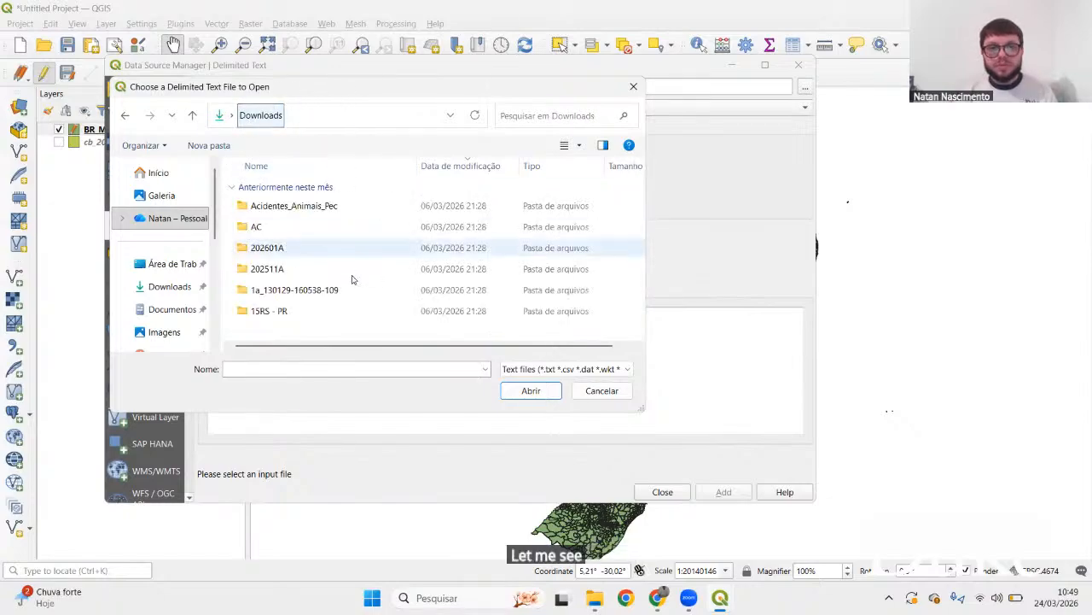
Choose SS_SHAPE.csv from the Downloads folder as the delimited text file to import
scroll(332, 271, up, 5)
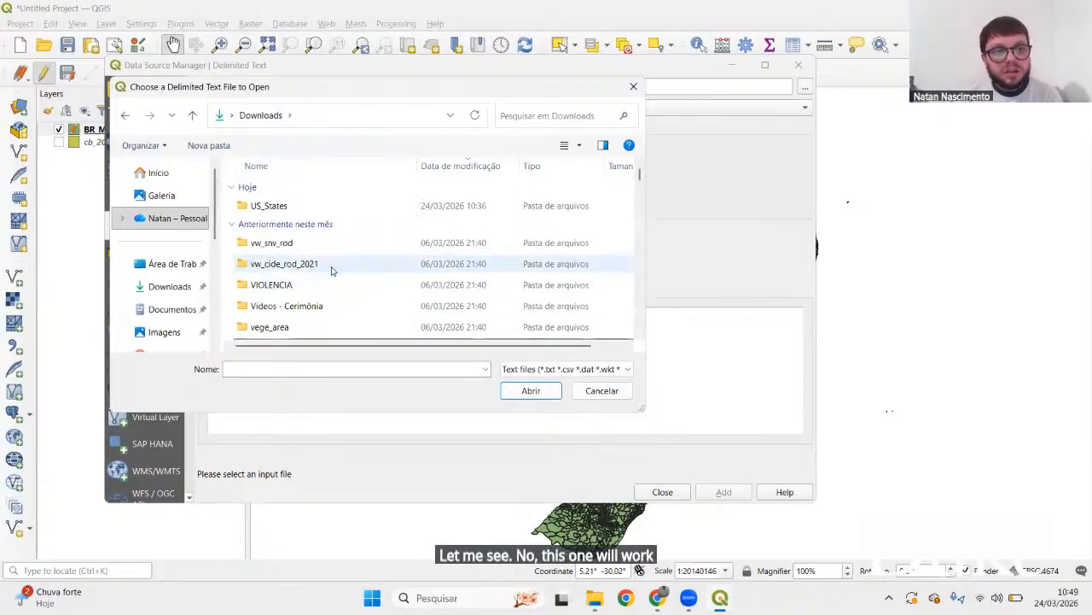
scroll(332, 270, down, 3)
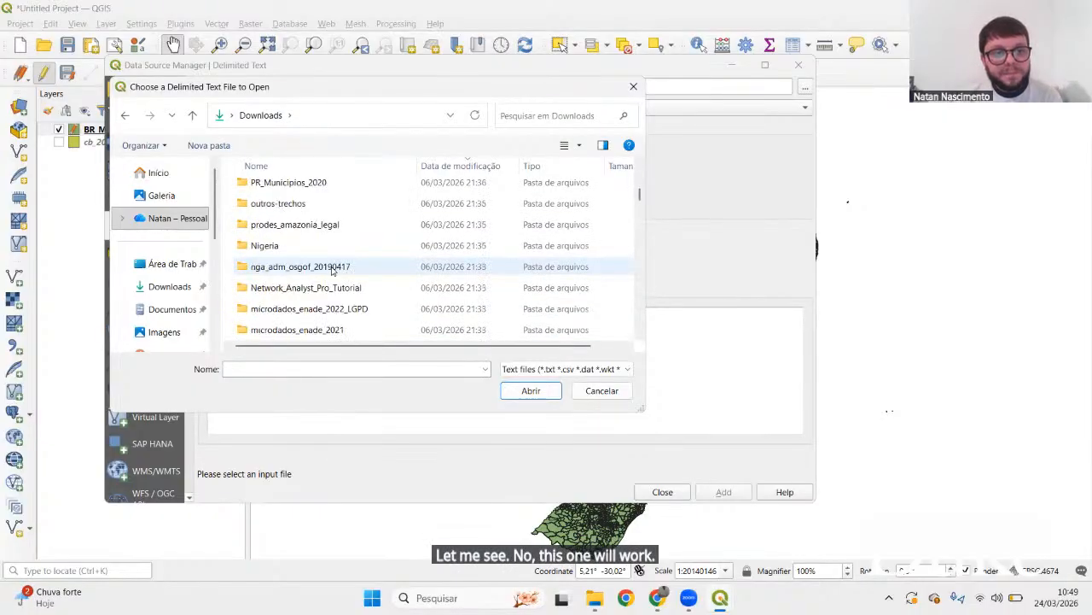
scroll(332, 270, down, 2)
scroll(333, 271, down, 10)
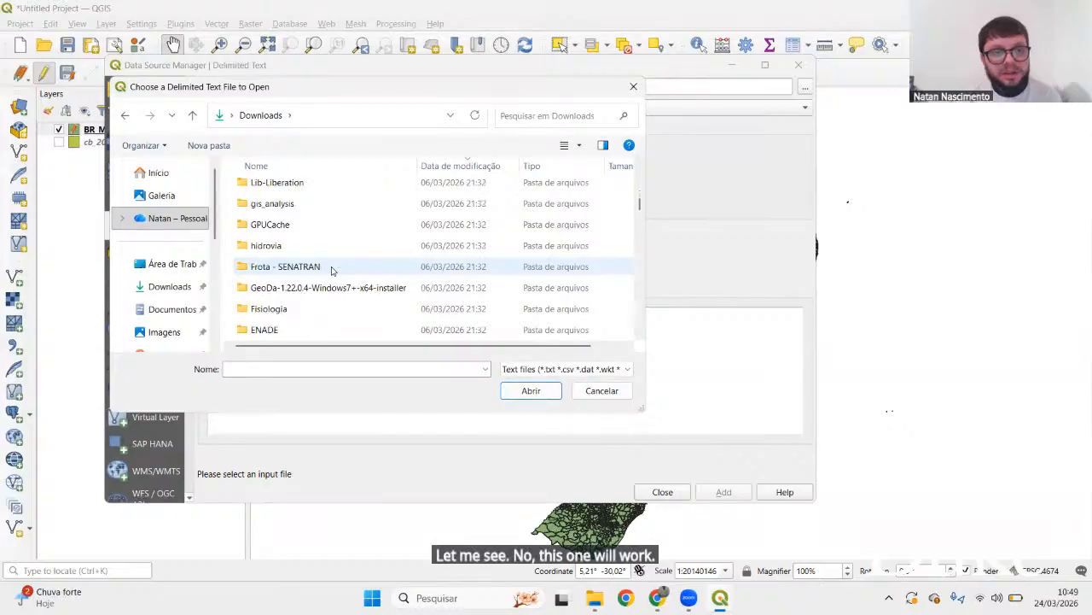
scroll(332, 270, down, 10)
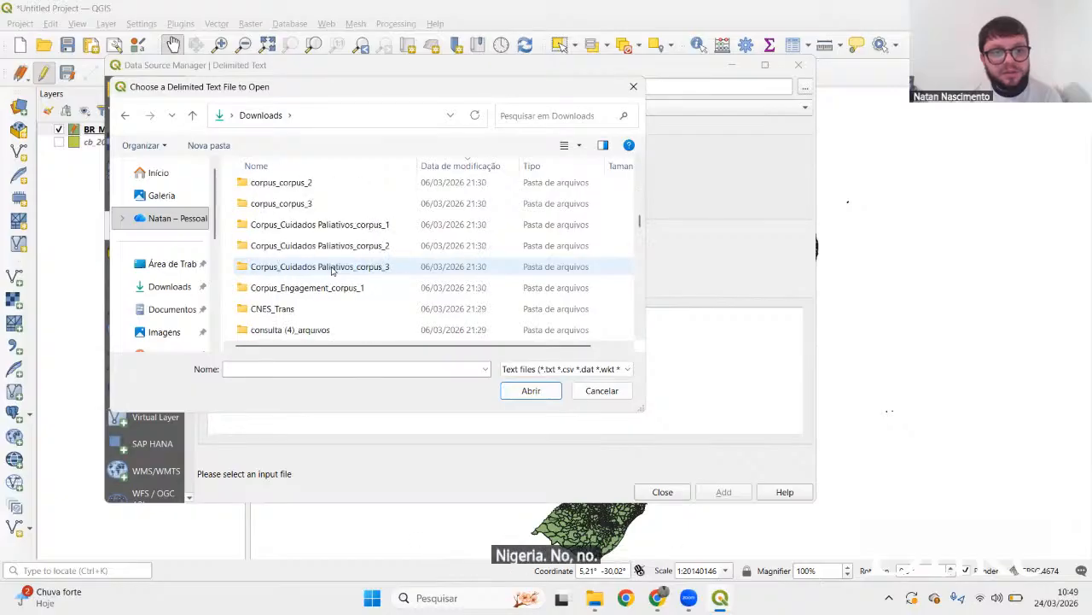
scroll(332, 270, down, 8)
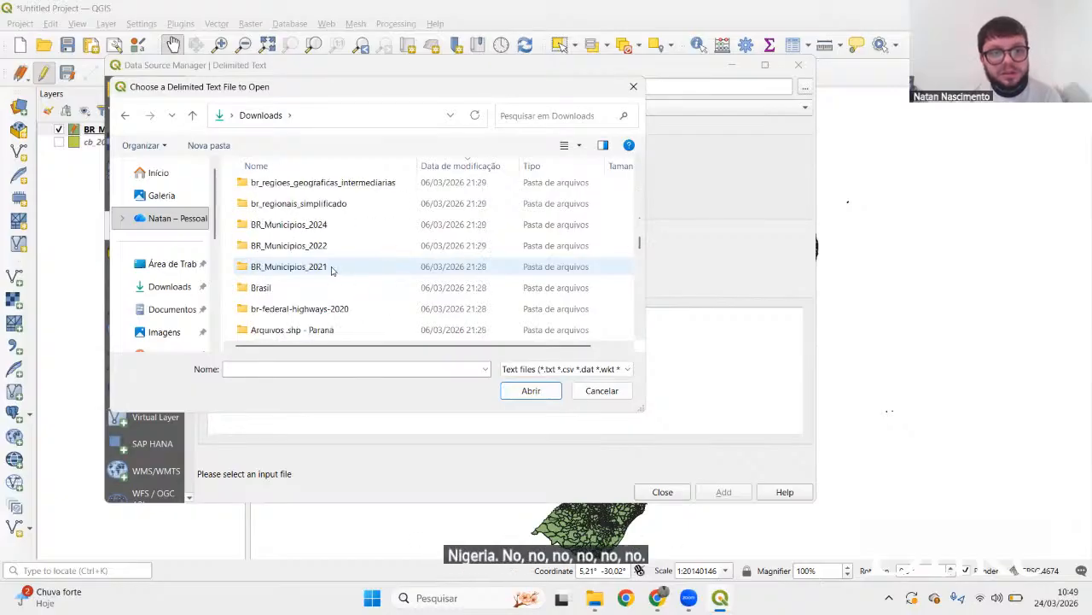
scroll(332, 270, down, 10)
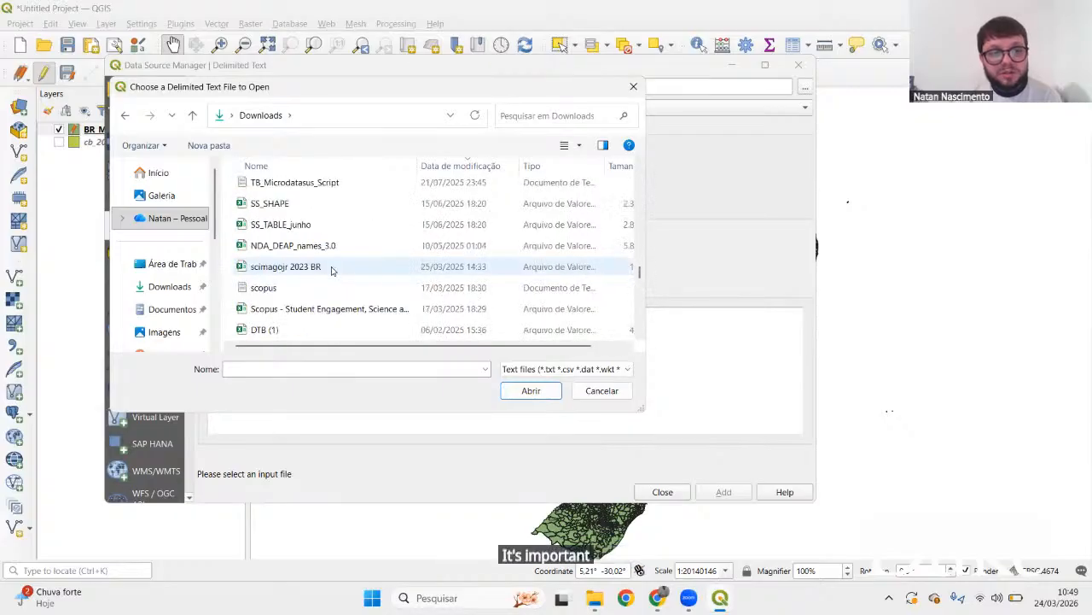
double_click(324, 203)
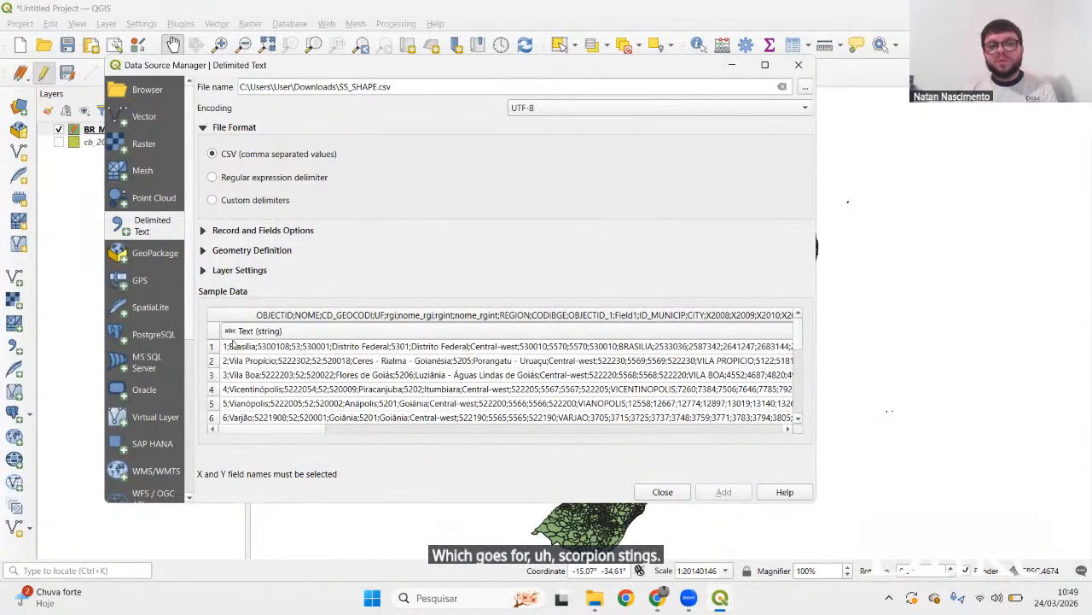
Set the file format to custom delimiters with Semicolon enabled besides Tab, and check the columns in the sample data
drag(531, 430, 224, 453)
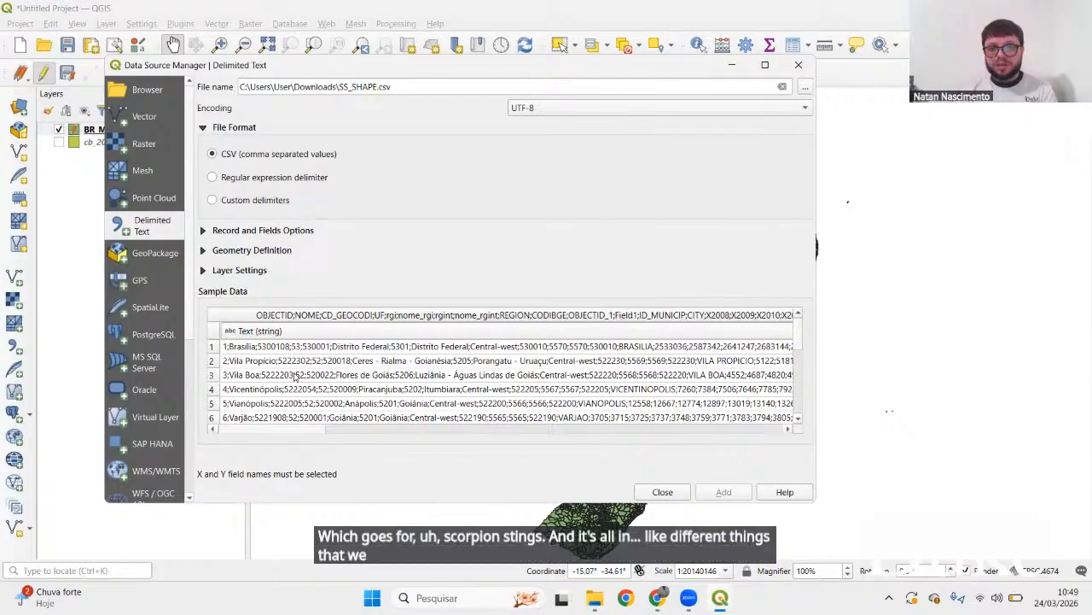
click(213, 200)
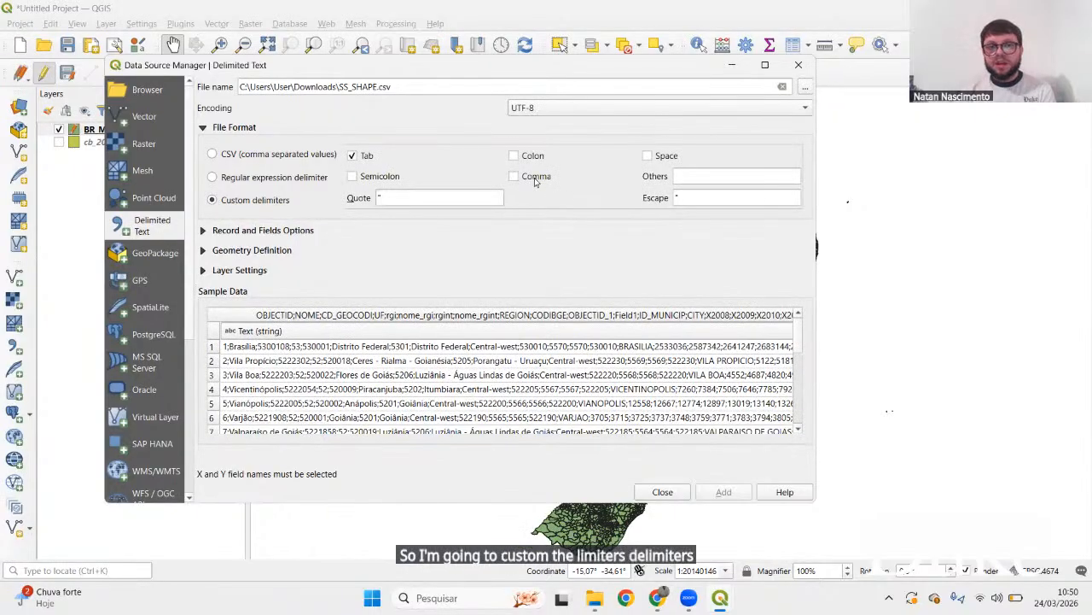
click(353, 179)
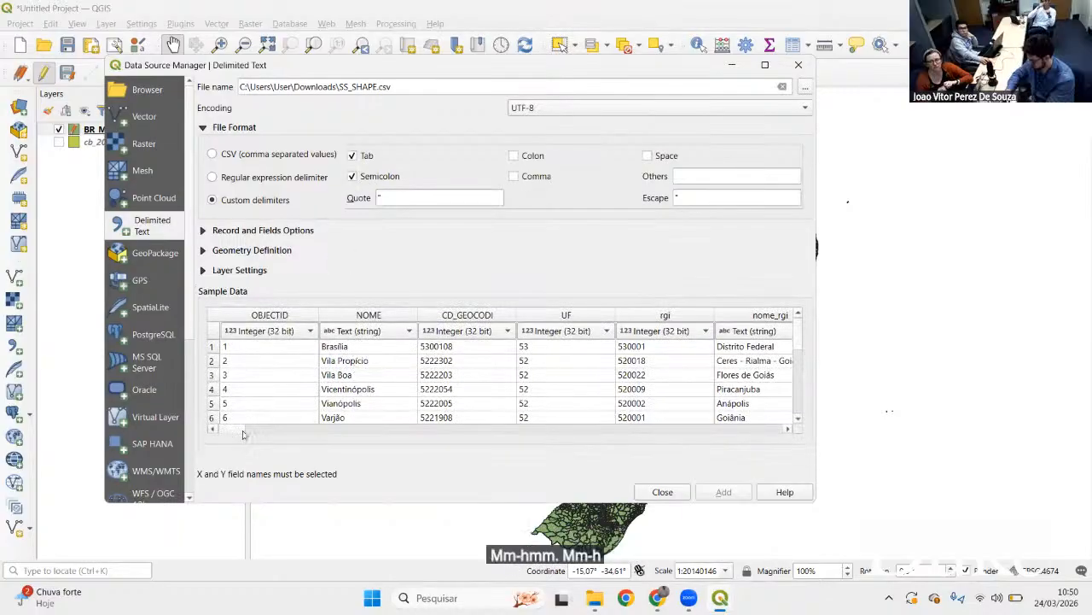
drag(247, 434, 826, 426)
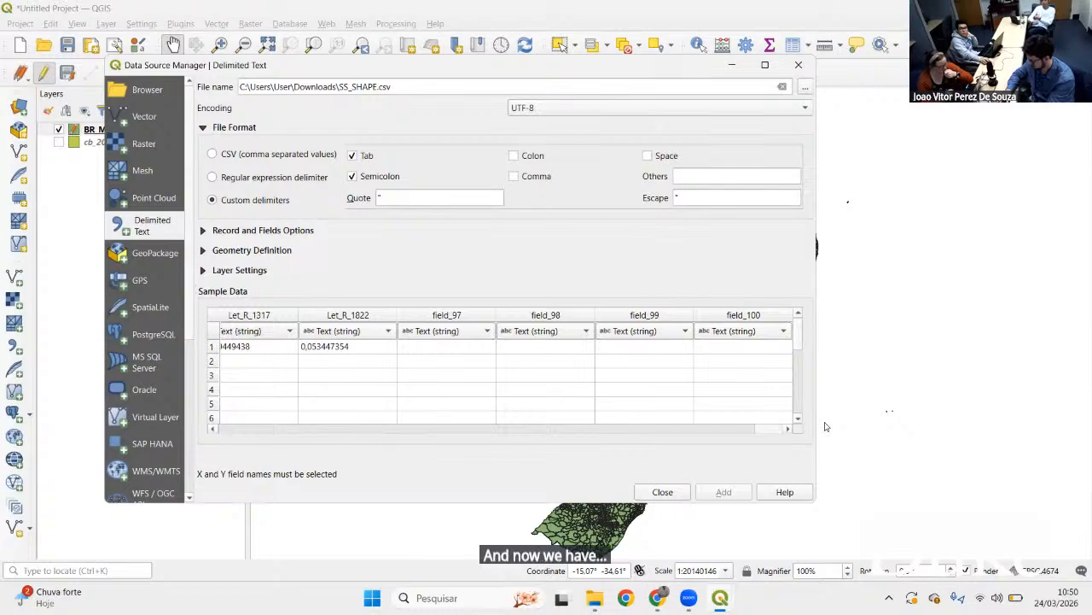
drag(512, 453, 186, 441)
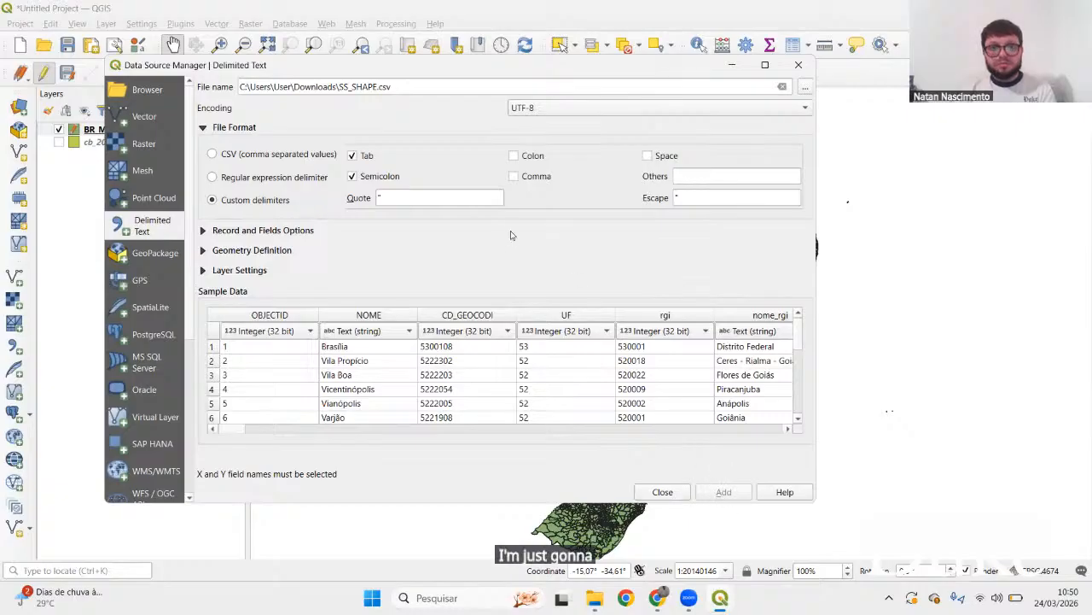
Define the table as No geometry (attribute only table), add SS_SHAPE to the project and close the Data Source Manager
click(203, 250)
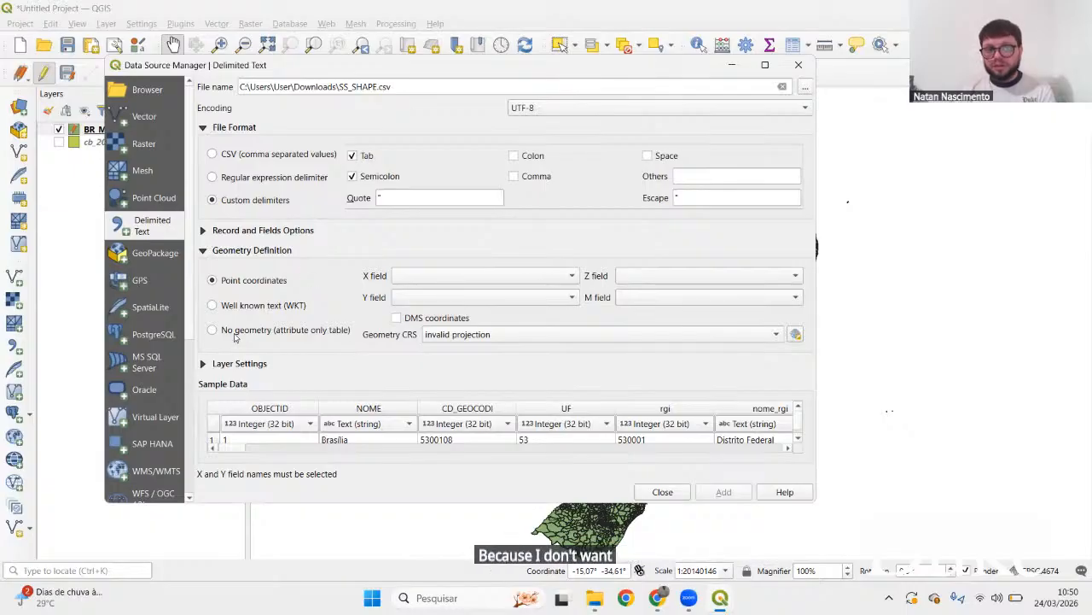
click(212, 331)
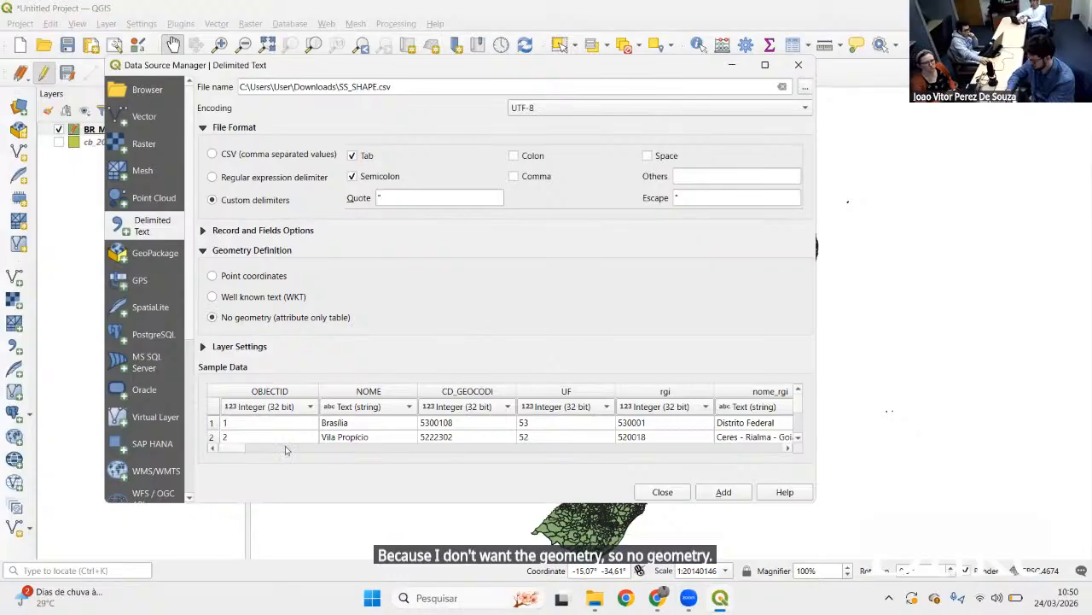
click(663, 492)
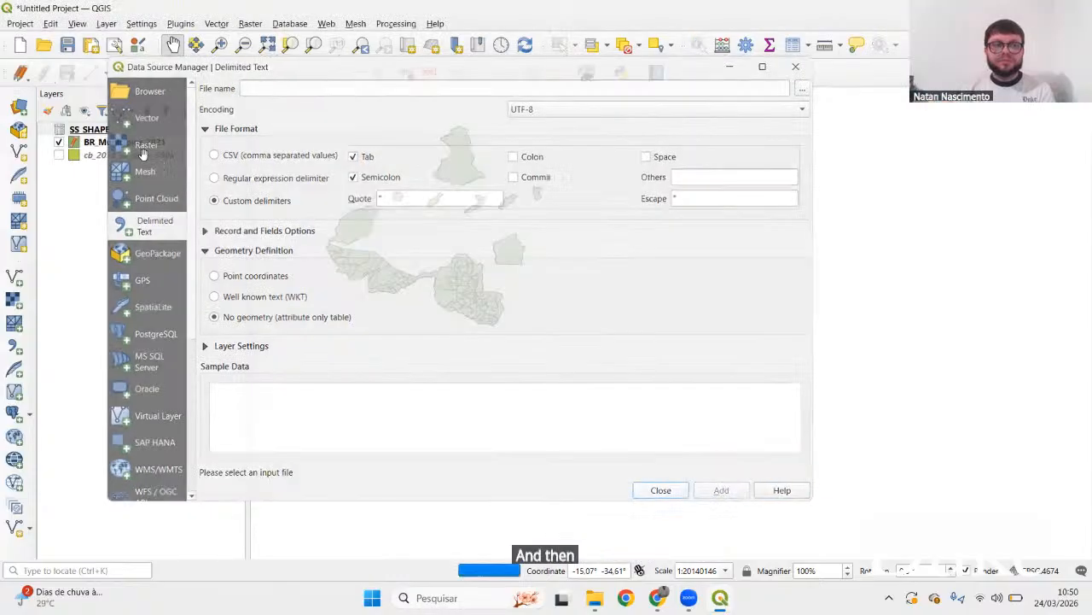
Open the SS_SHAPE attribute table and look through its municipality codes, yearly columns, and prevalence, mortality and lethality columns
click(88, 128)
right_click(88, 128)
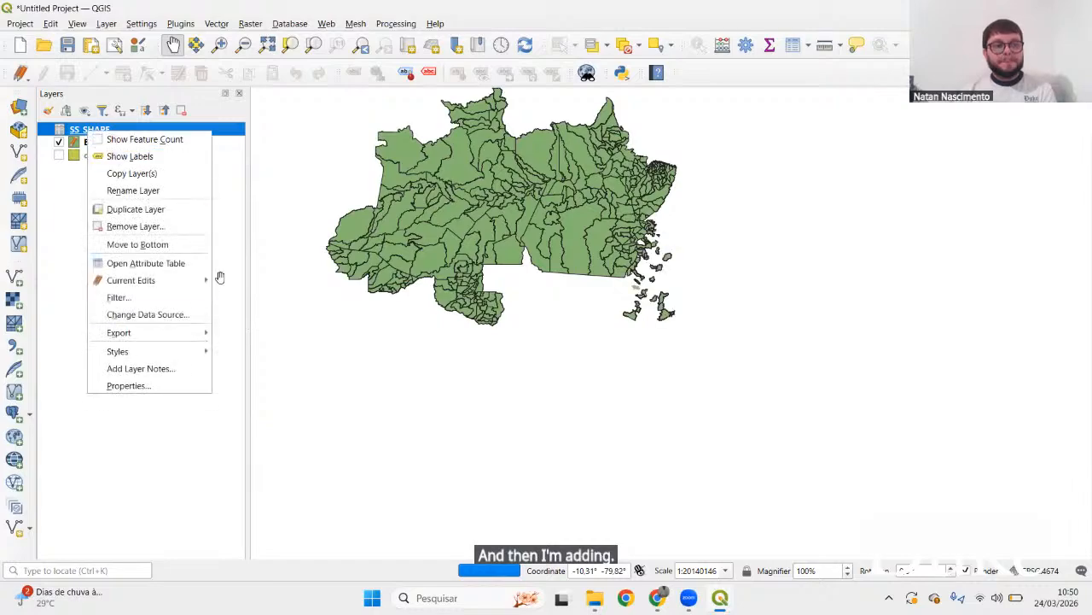
click(145, 263)
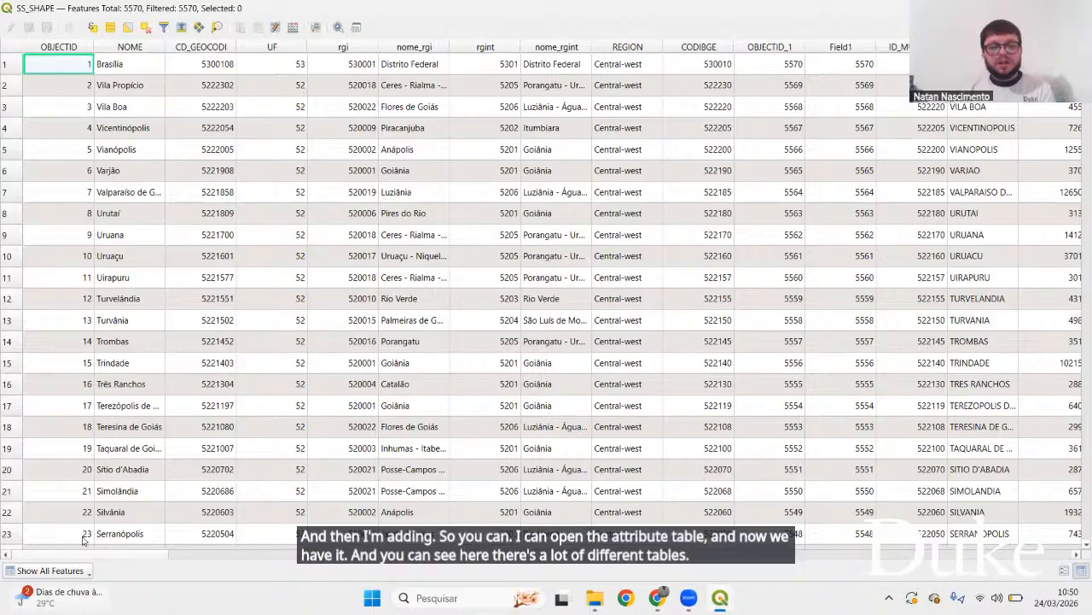
drag(111, 553, 215, 541)
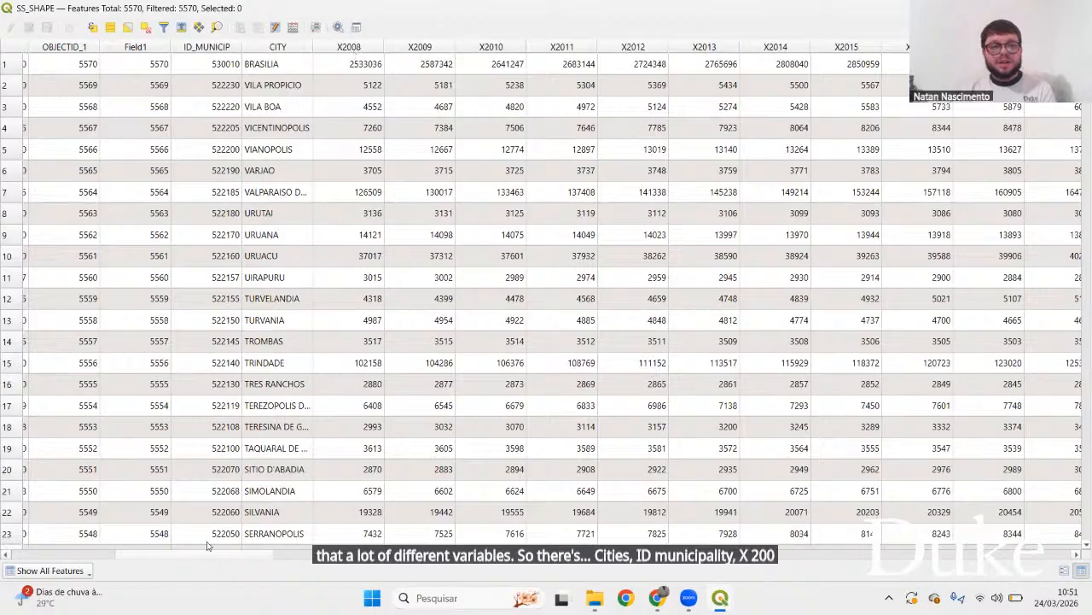
drag(206, 553, 690, 556)
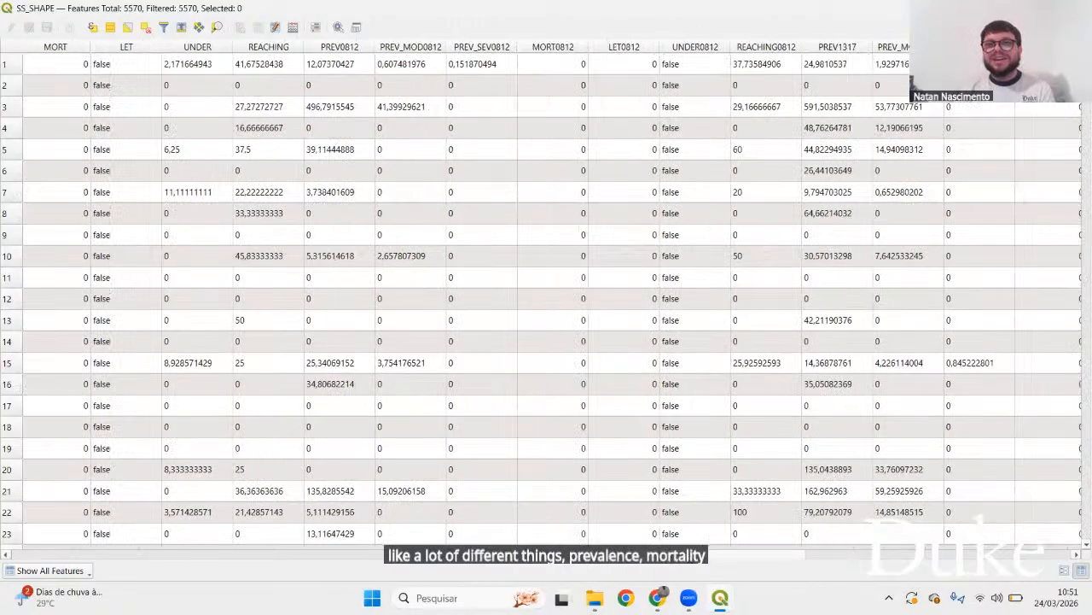
scroll(682, 433, down, 2)
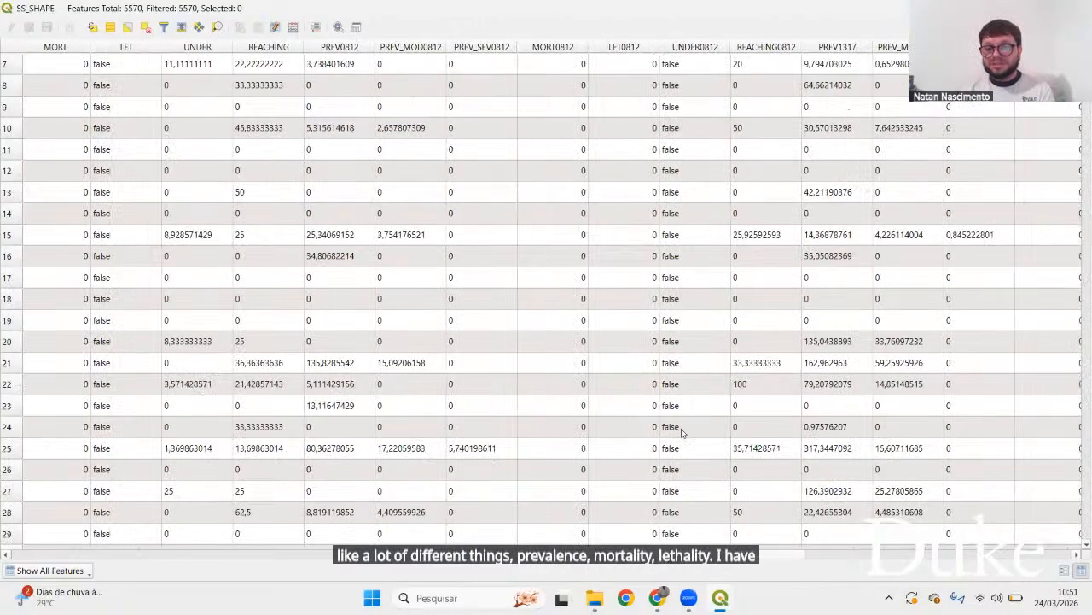
Look through the SS_SHAPE rows, go back to the CODIBGE code column, and close the attribute table
scroll(682, 433, down, 6)
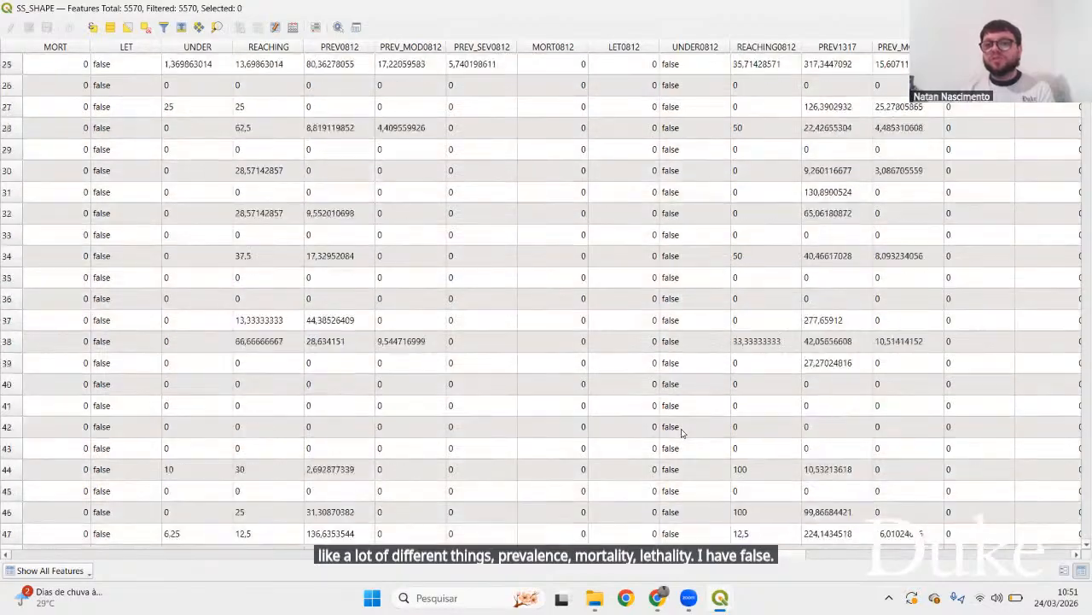
scroll(719, 504, up, 8)
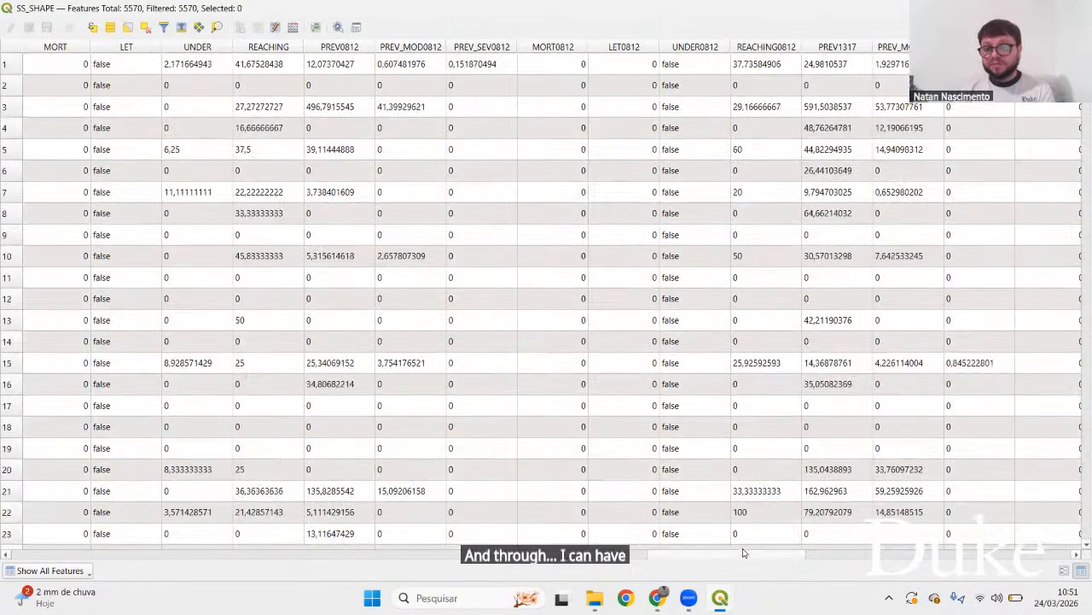
drag(744, 553, 36, 533)
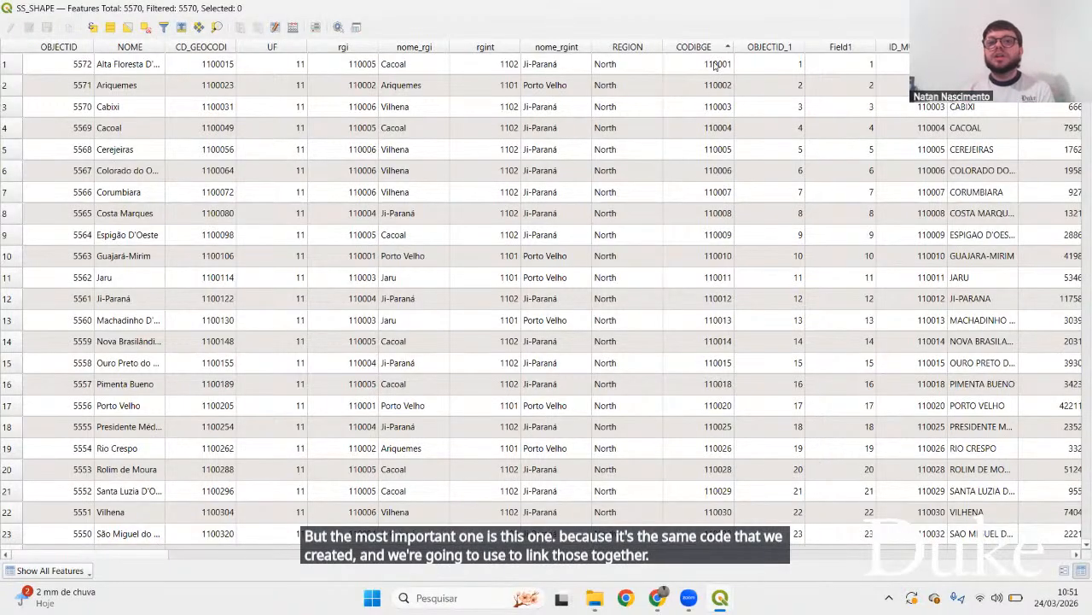
click(1076, 8)
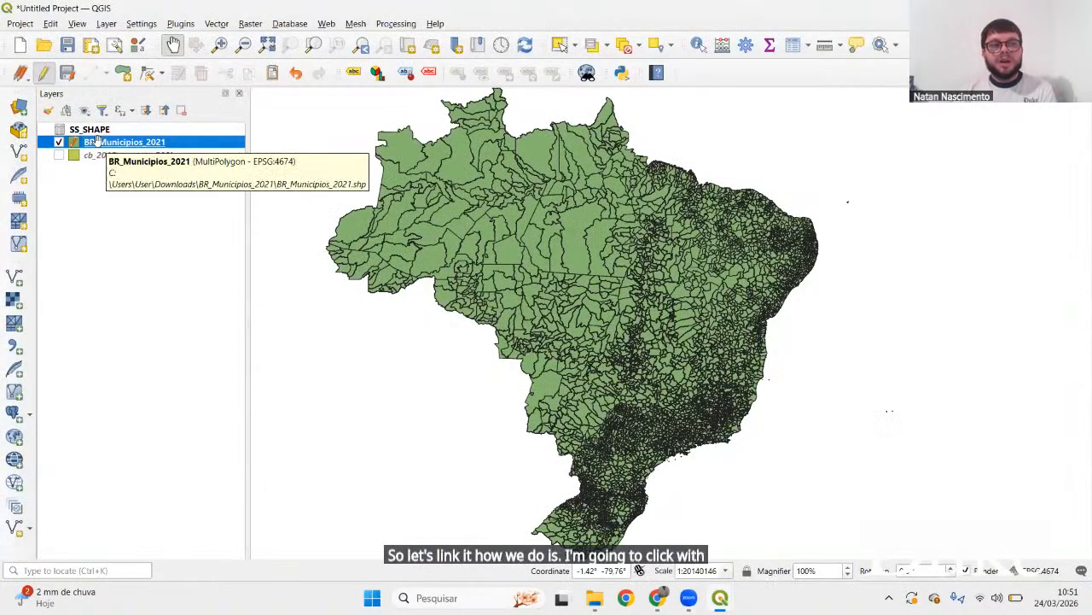
Start a new vector join in the BR_Municipios_2021 layer properties with SS_SHAPE as the join layer
right_click(98, 141)
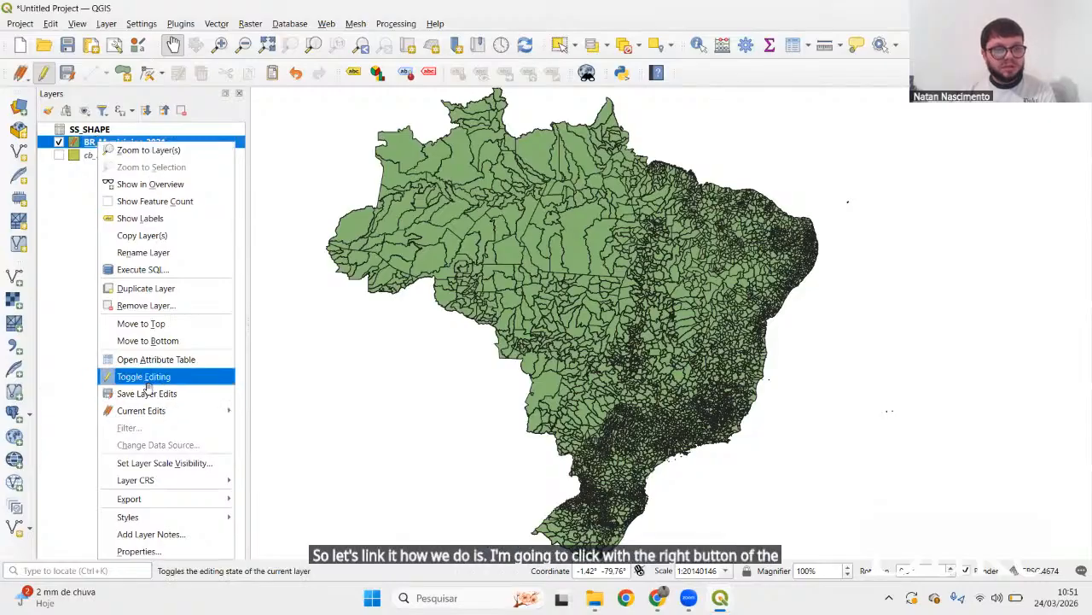
click(133, 550)
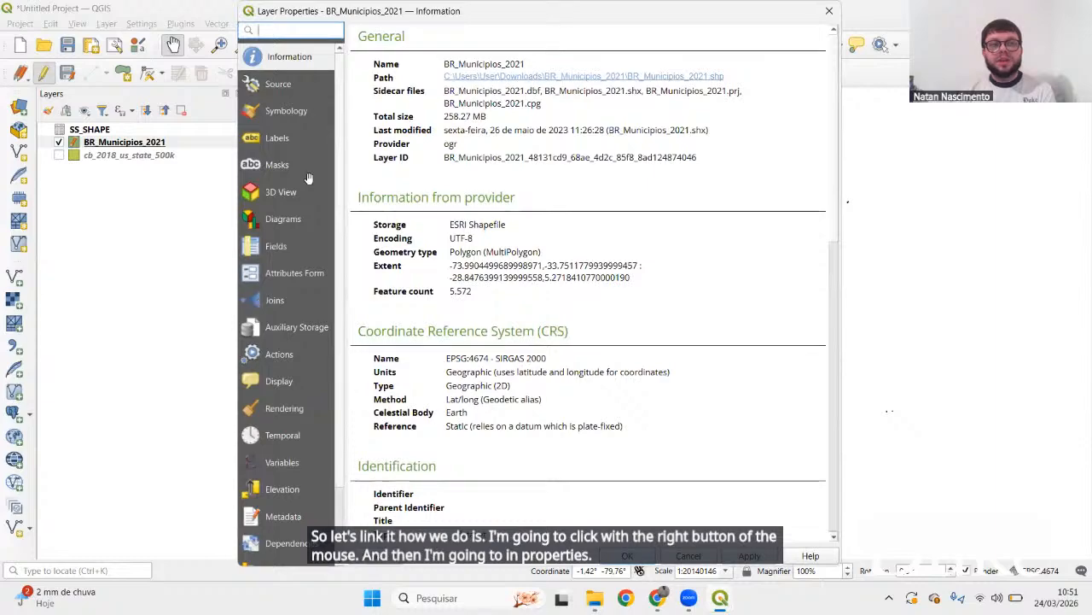
click(275, 301)
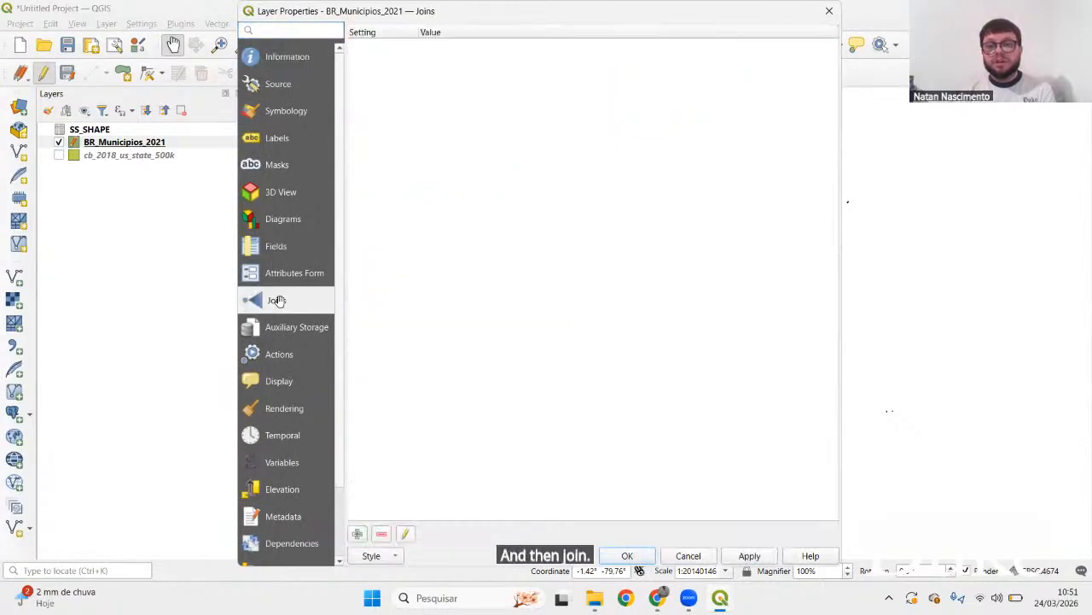
click(358, 532)
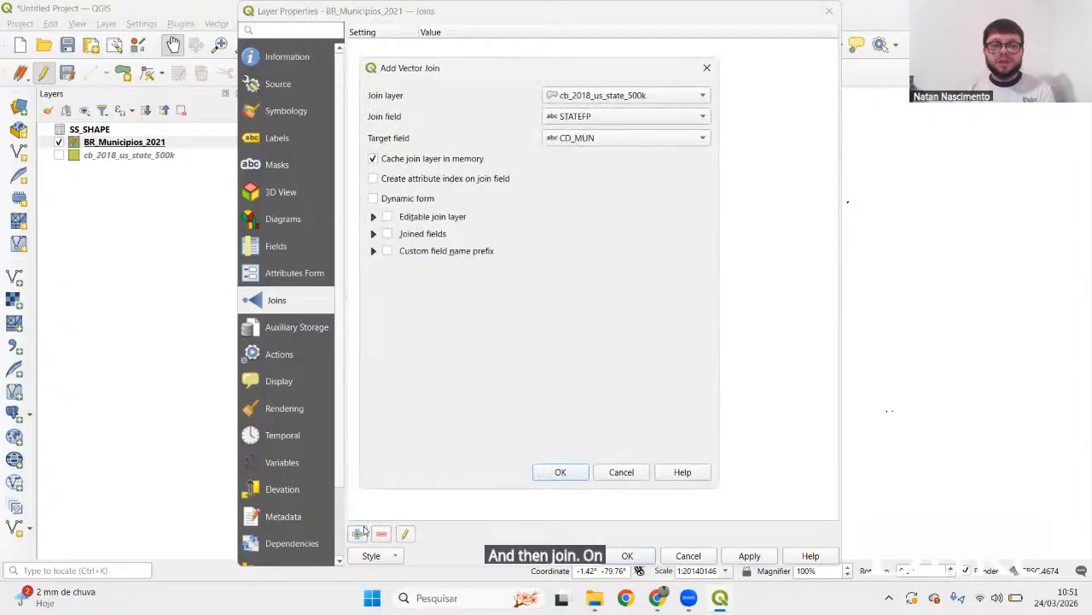
click(564, 97)
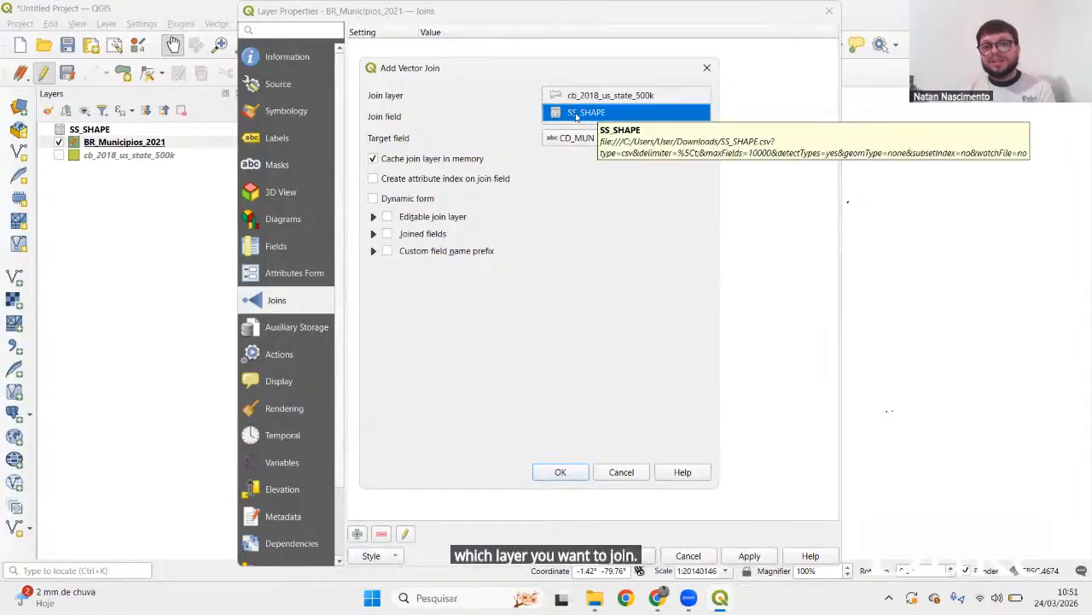
click(581, 115)
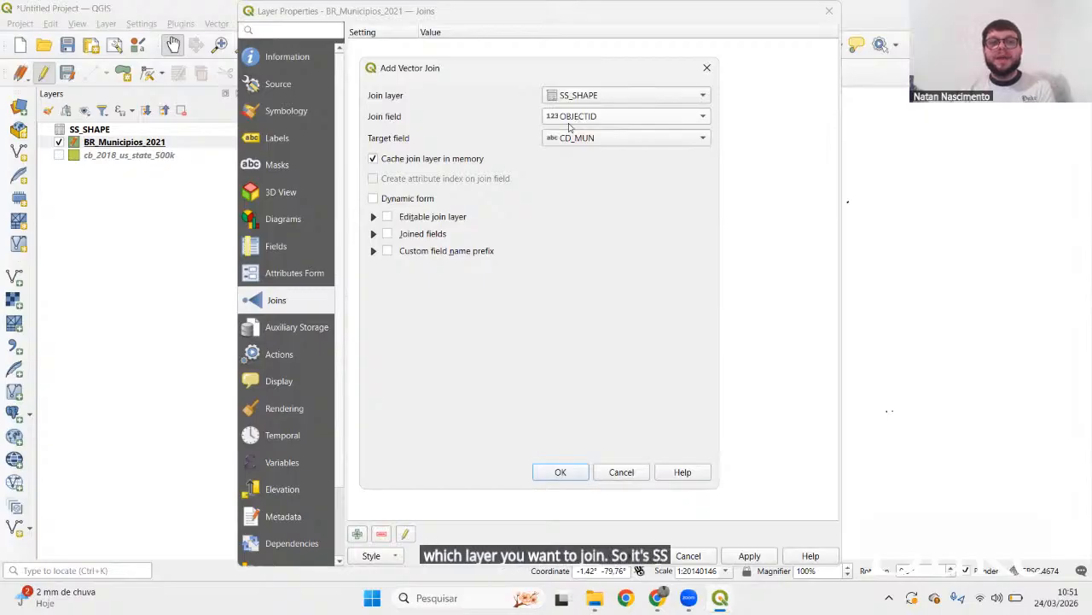
Match the join field CODIBGE to the target field SUSCODE
click(617, 117)
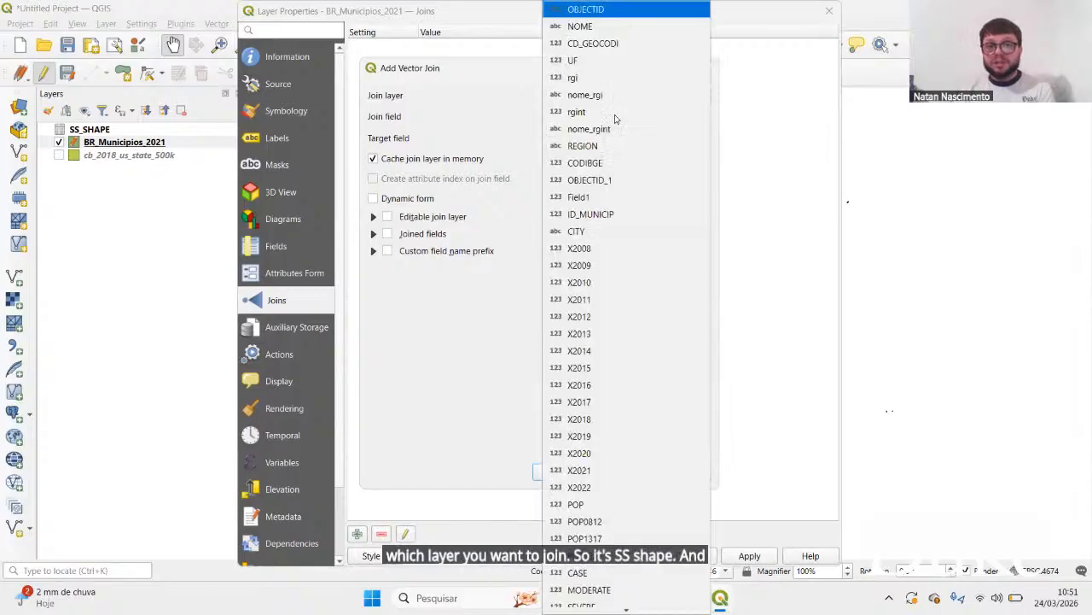
click(585, 169)
click(597, 138)
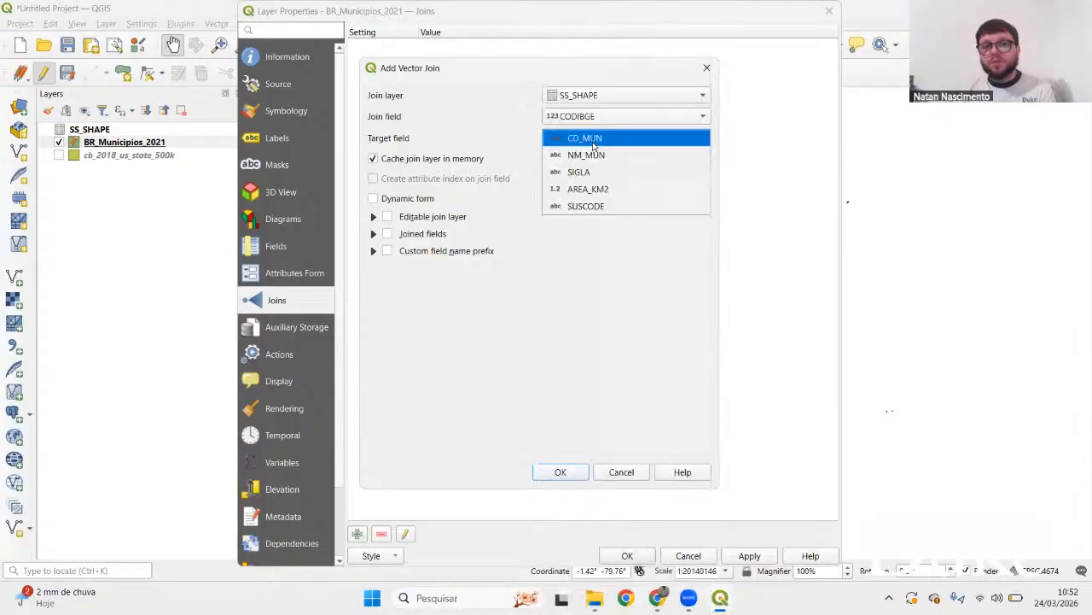
click(600, 210)
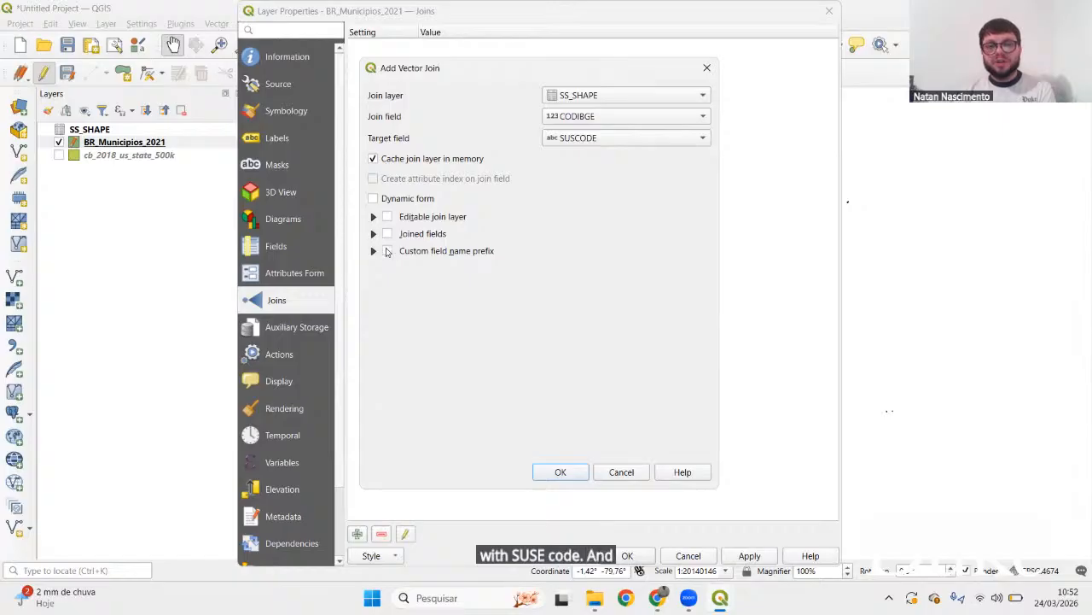
Enable the custom field name prefix, clear its text so joined fields get no prefix, and add the join
click(386, 251)
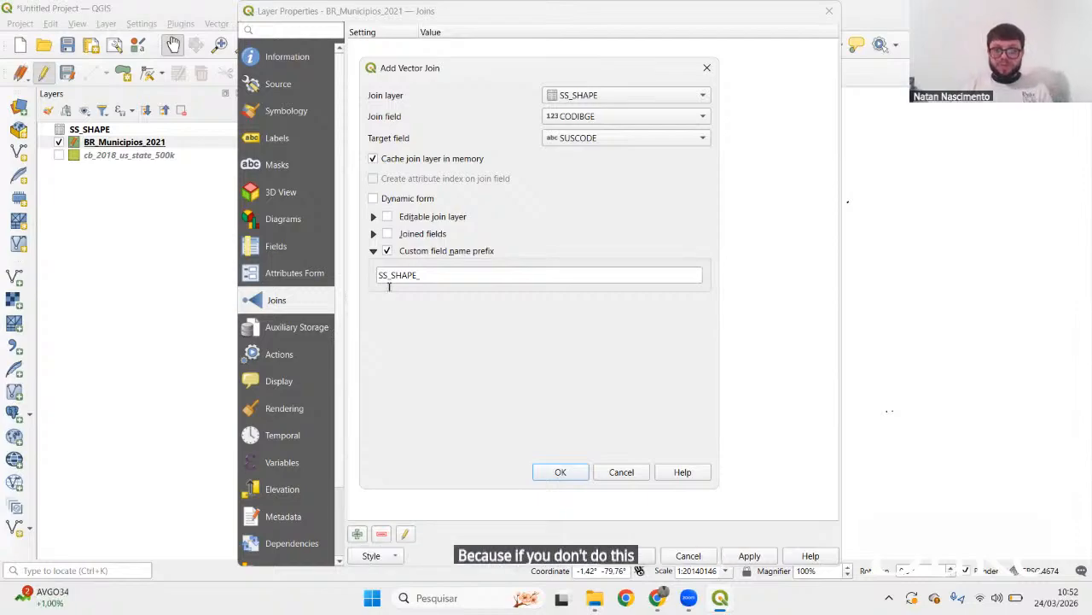
drag(397, 277, 372, 282)
click(425, 277)
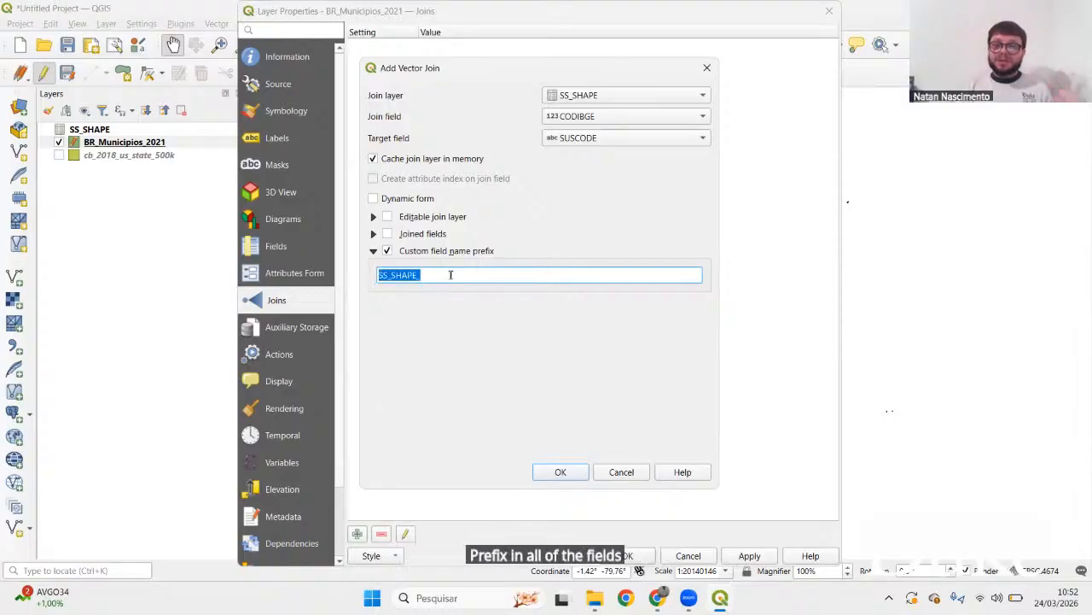
key(BackSpace)
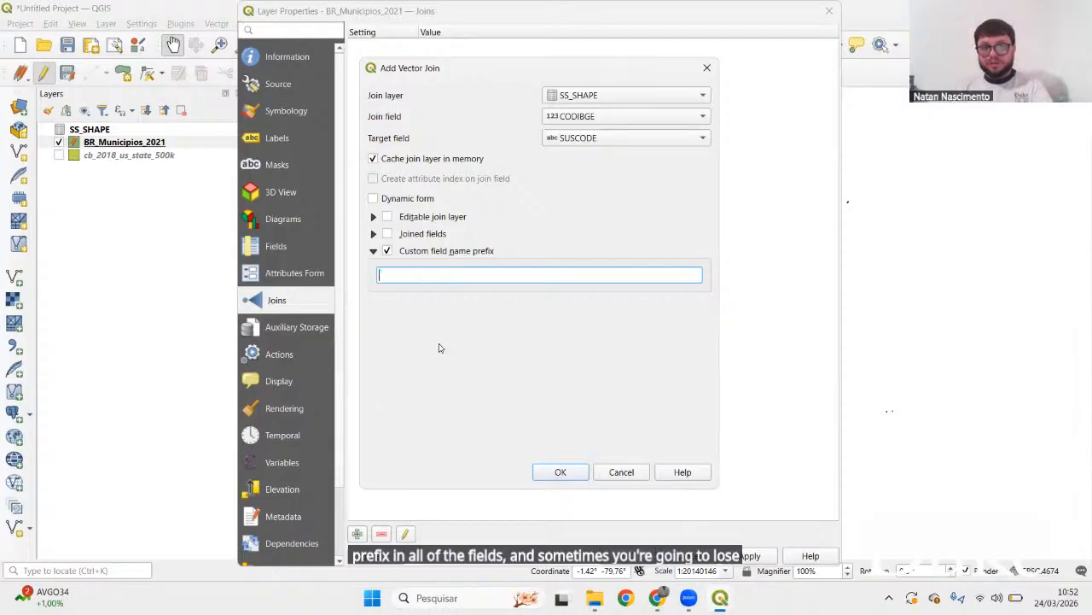
click(560, 472)
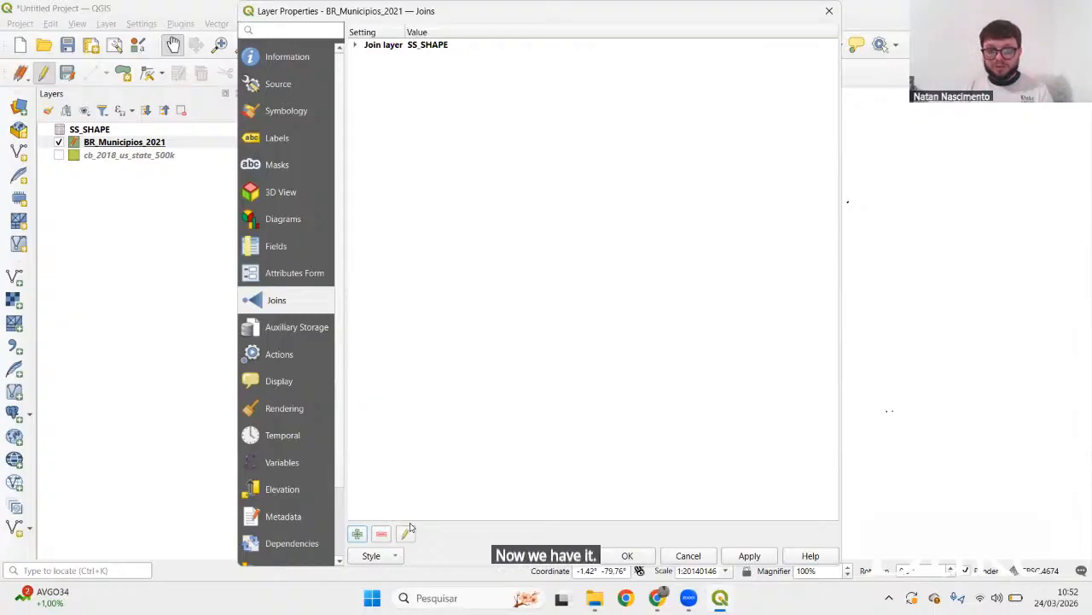
Reopen the SS_SHAPE join for editing and enable the selection of individual joined fields
drag(568, 564, 568, 537)
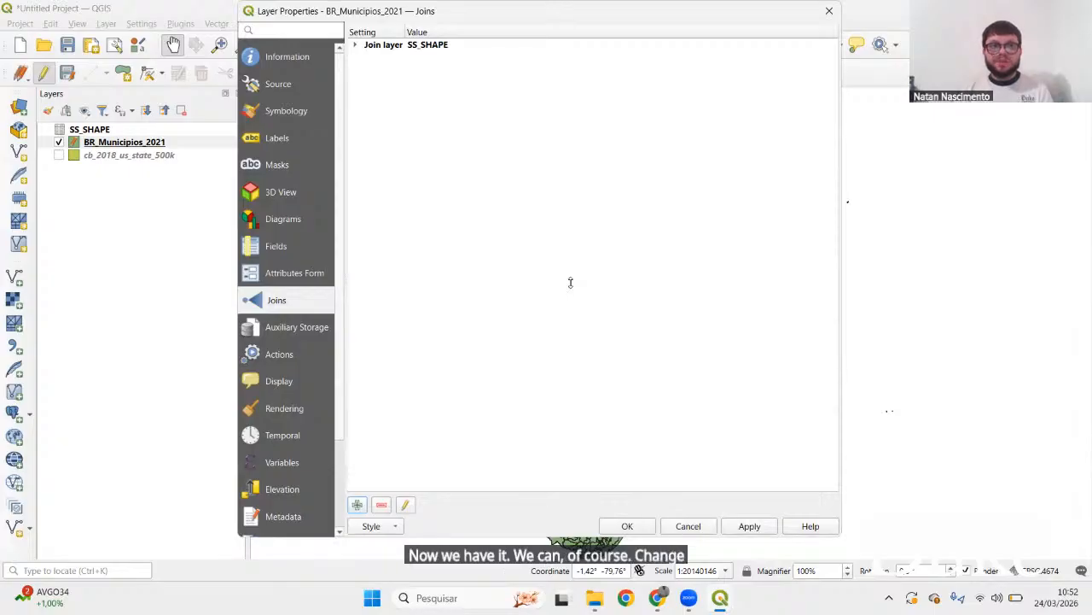
drag(302, 15, 300, 44)
double_click(478, 62)
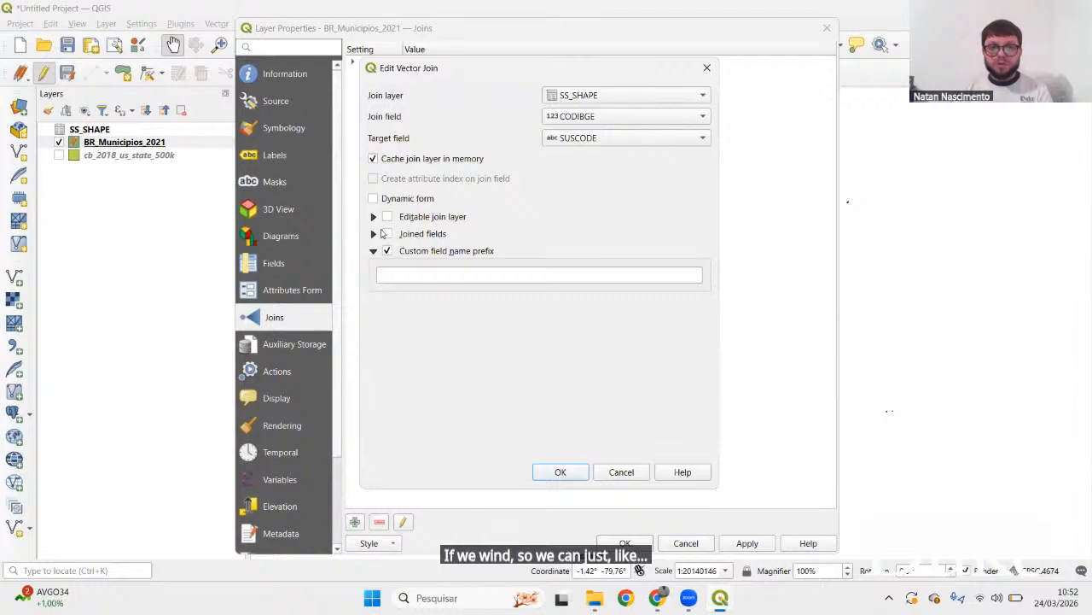
click(385, 233)
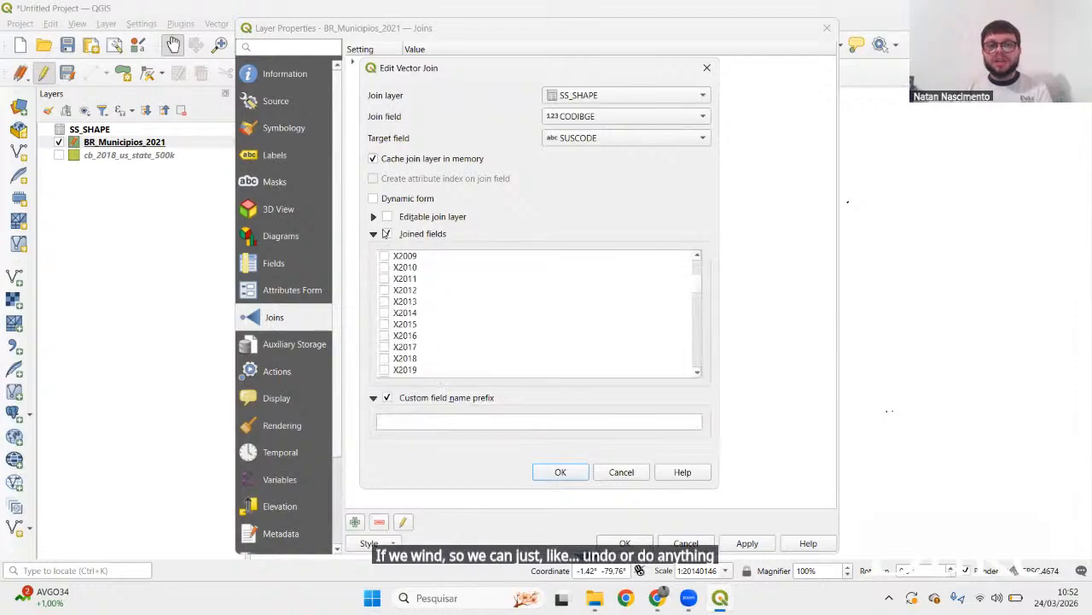
Include only PREV and MORT as joined fields, then confirm the join and the layer properties
scroll(458, 303, down, 15)
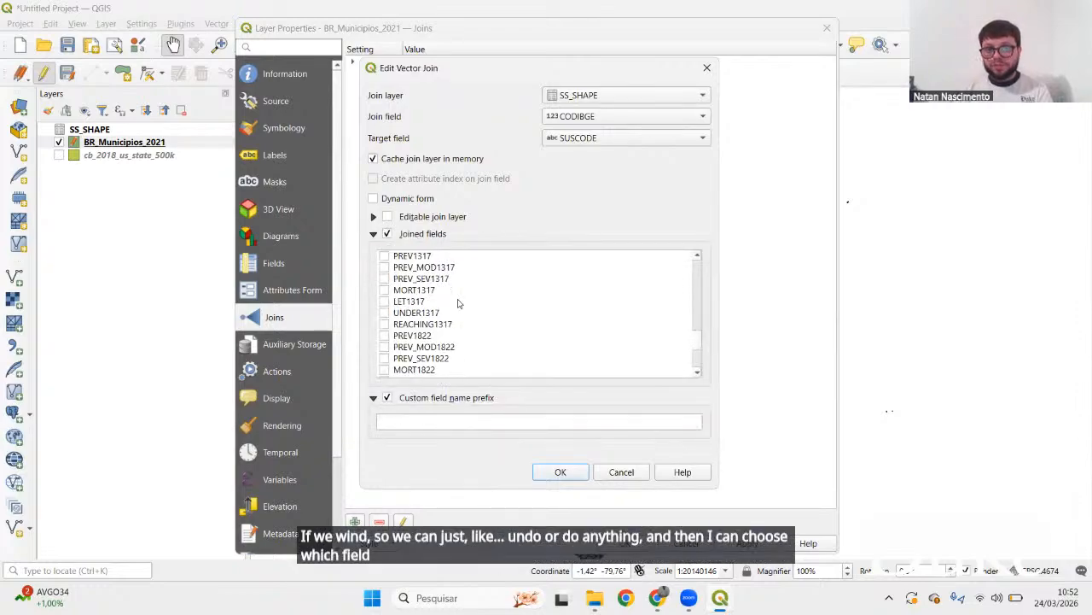
scroll(458, 303, down, 4)
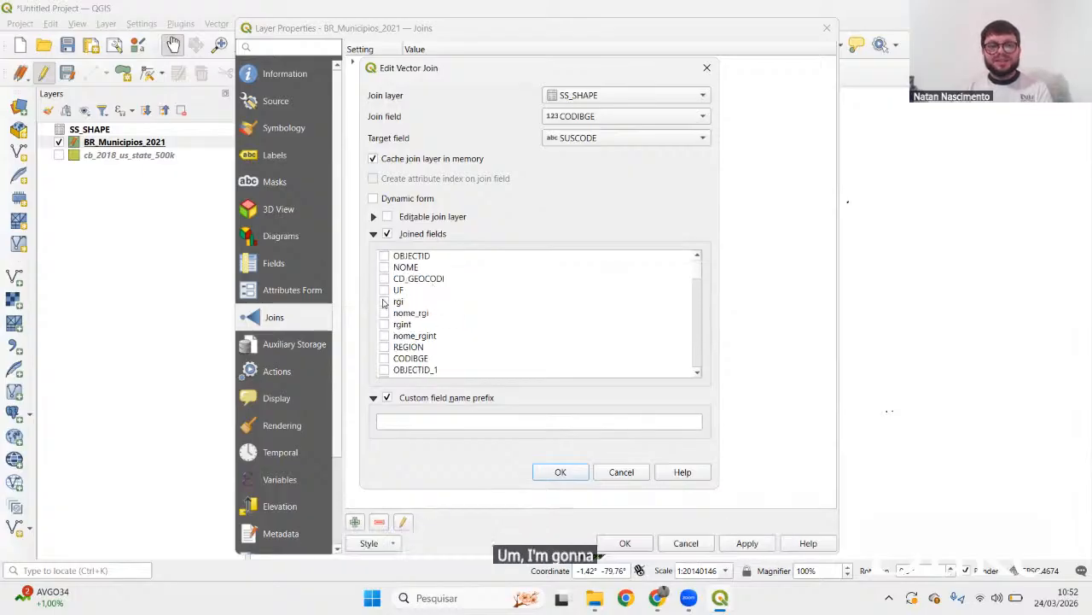
scroll(391, 301, down, 1)
scroll(391, 301, down, 1)
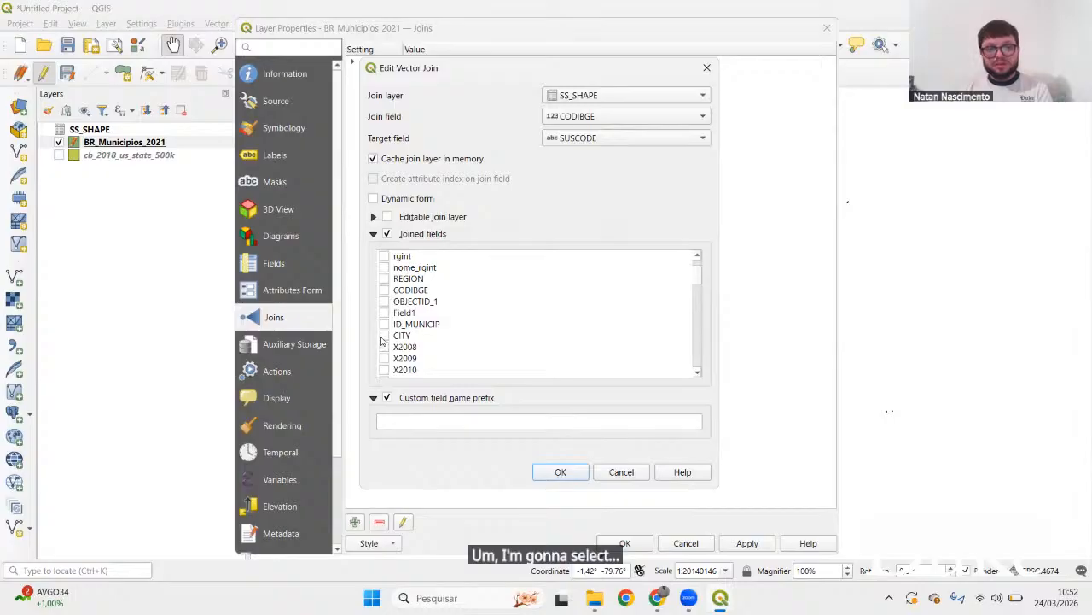
scroll(382, 341, down, 8)
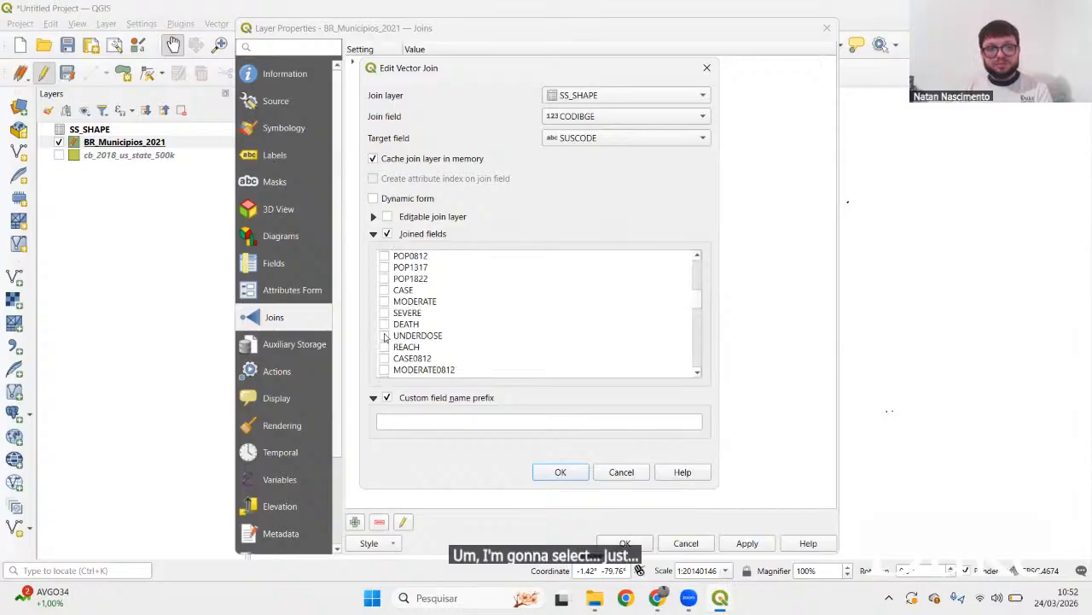
scroll(385, 334, down, 7)
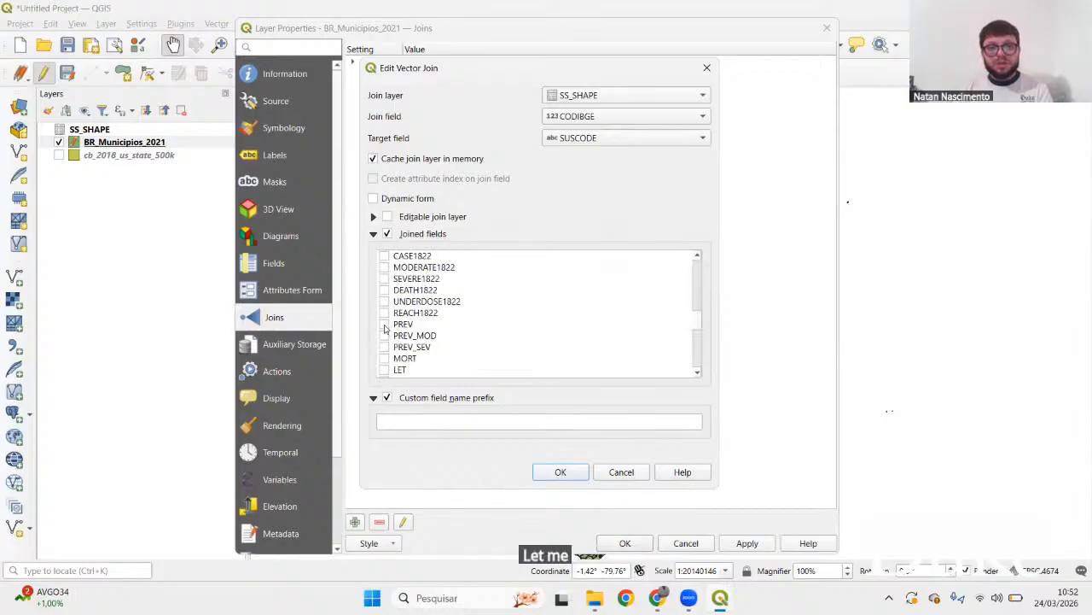
click(384, 325)
click(384, 358)
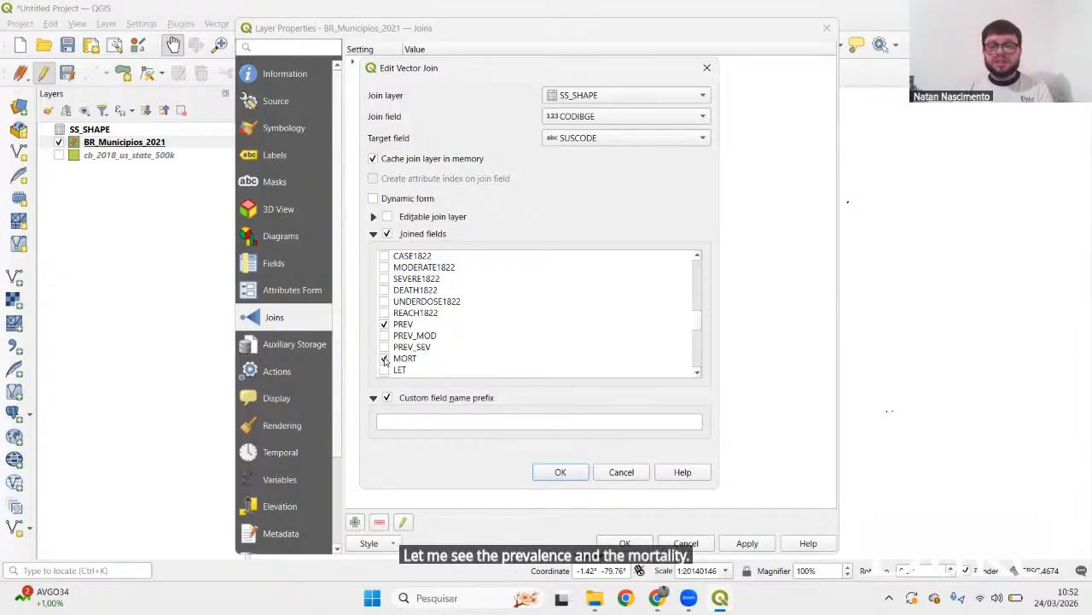
click(558, 472)
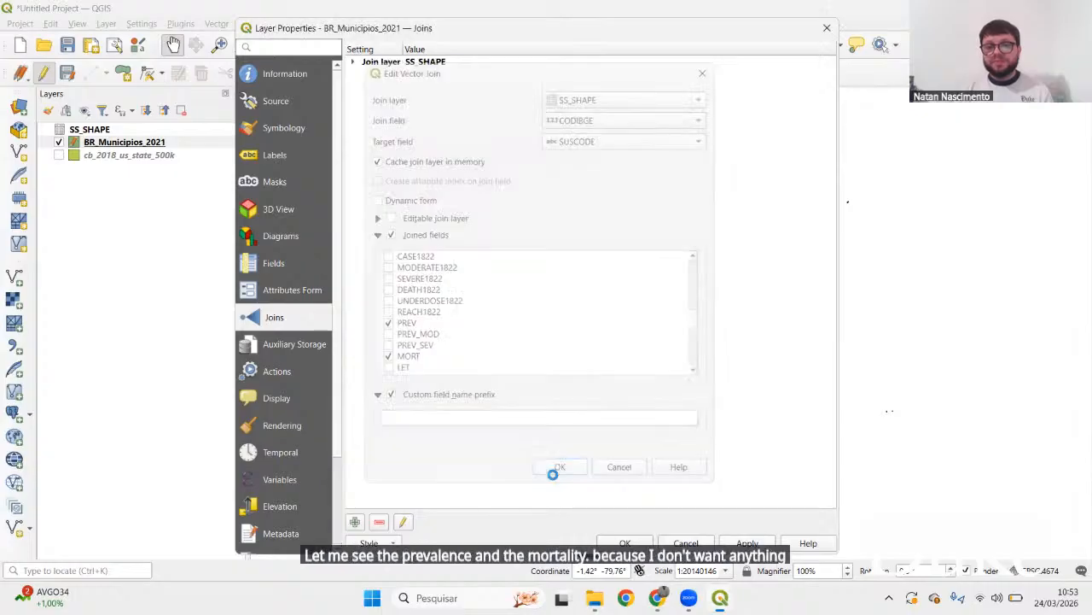
click(625, 543)
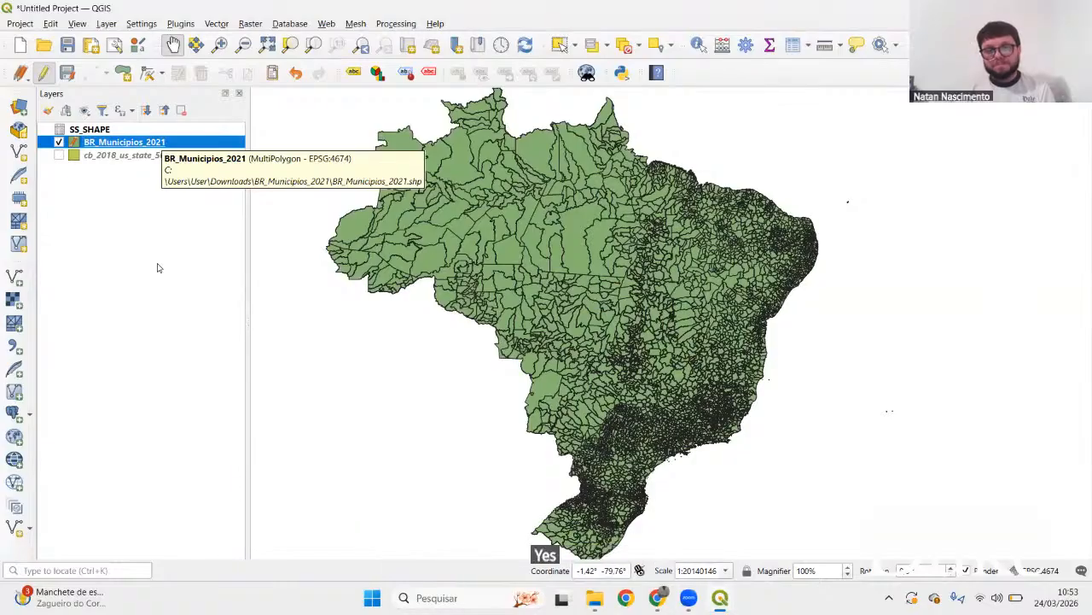
scroll(617, 306, down, 2)
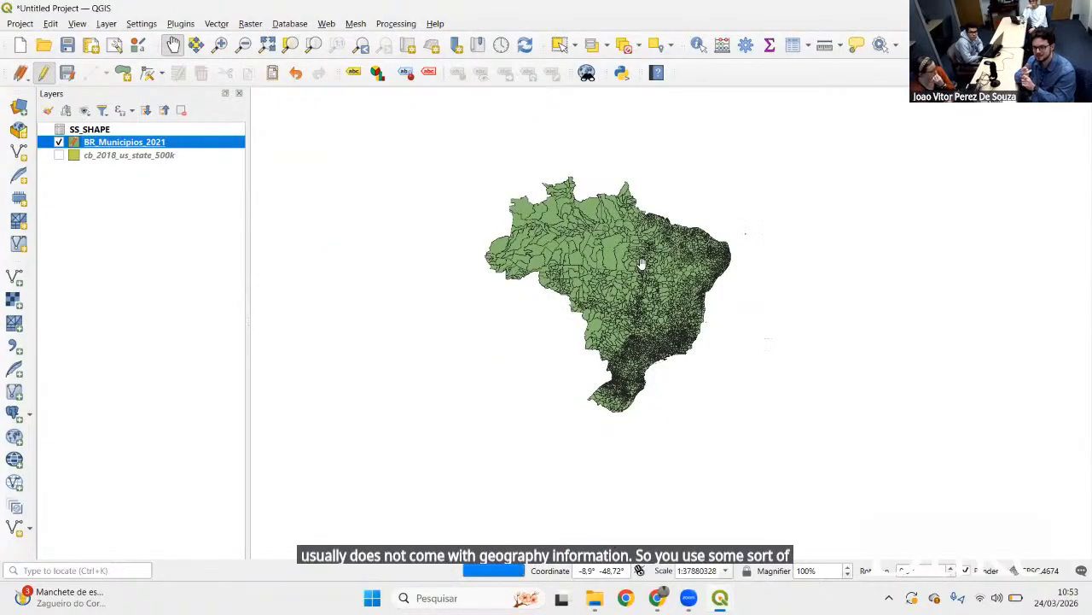
scroll(616, 306, up, 1)
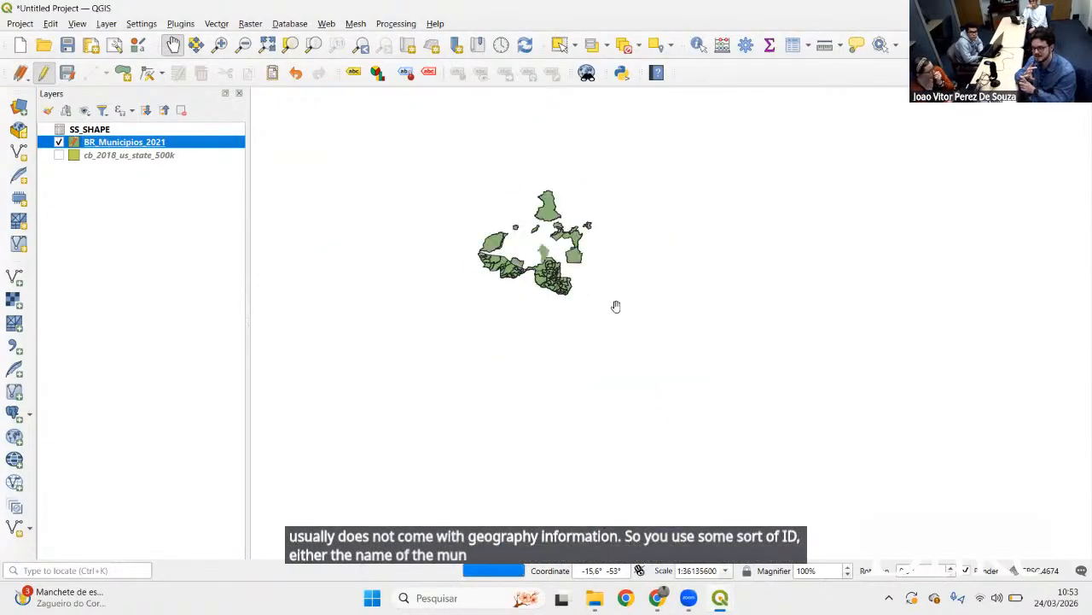
scroll(617, 305, up, 1)
drag(616, 231, 593, 290)
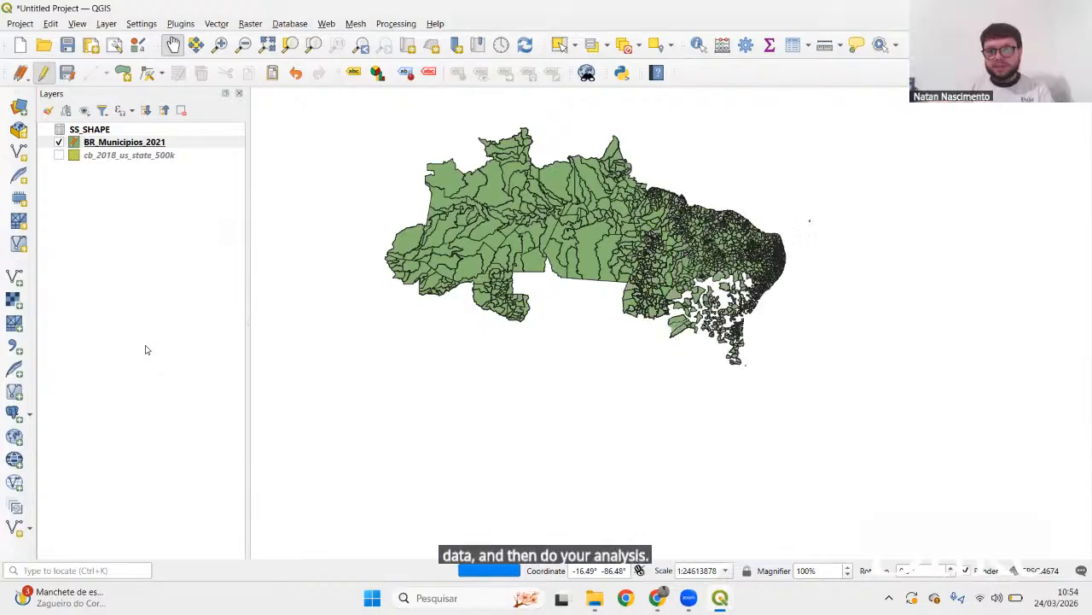
Open the BR_Municipios_2021 attribute table and check the joined PREV and MORT values across the municipalities
right_click(147, 142)
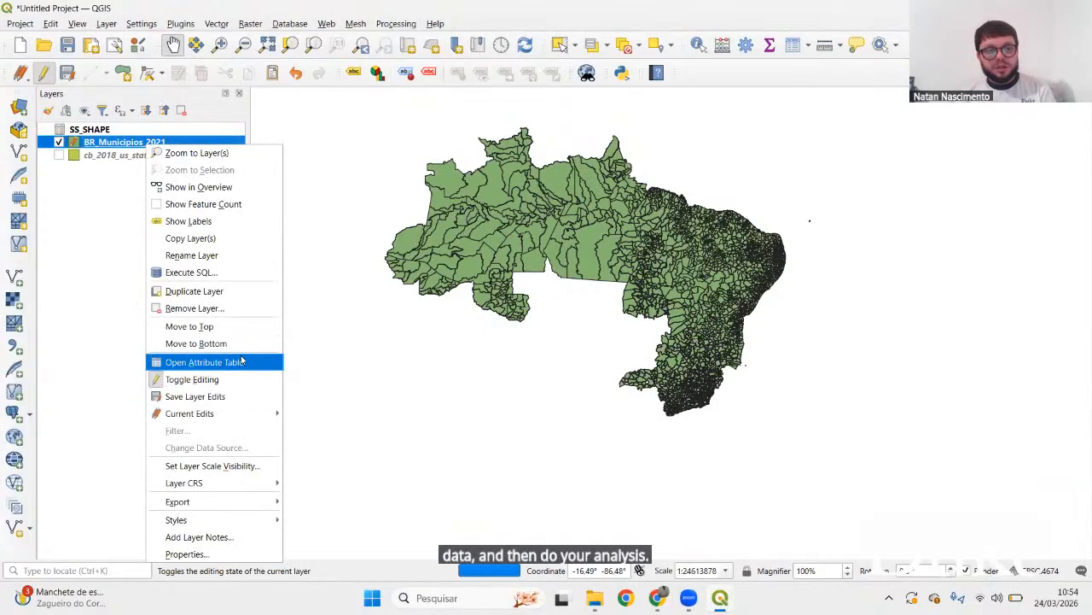
click(240, 362)
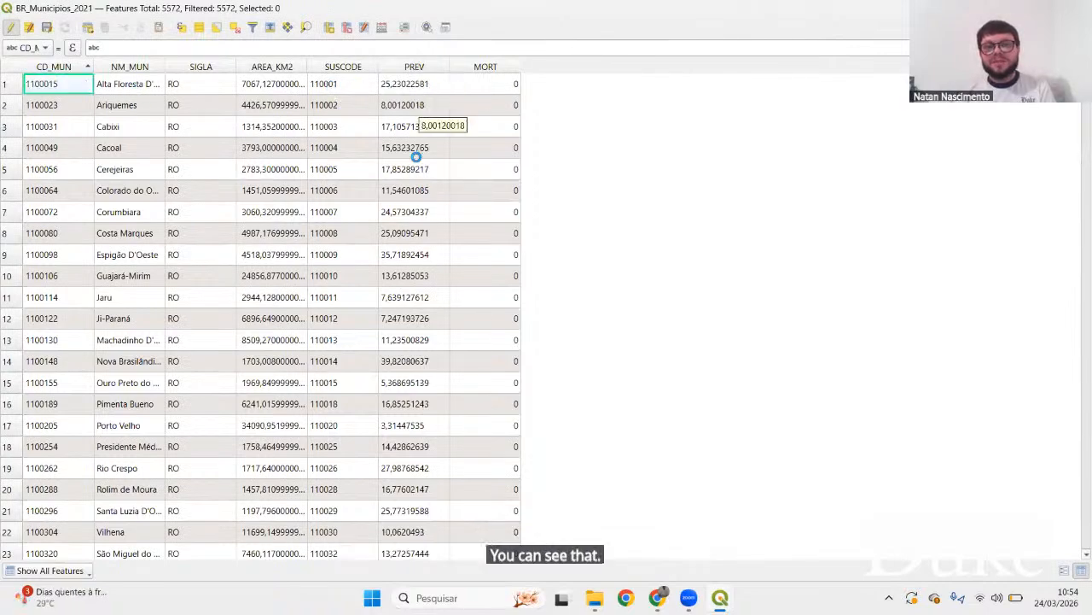
scroll(486, 320, down, 1)
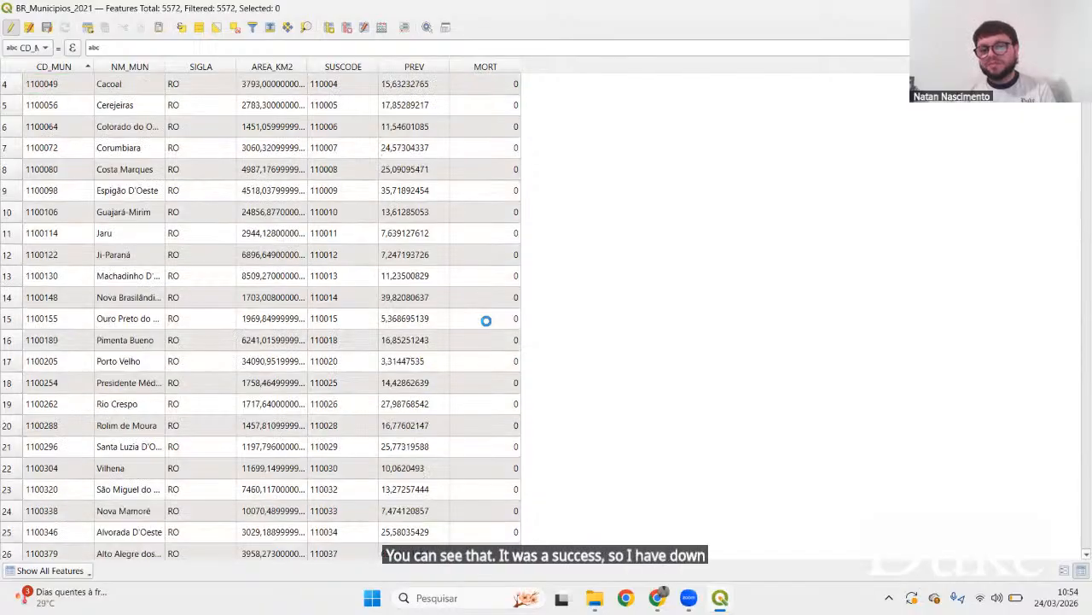
scroll(486, 320, down, 20)
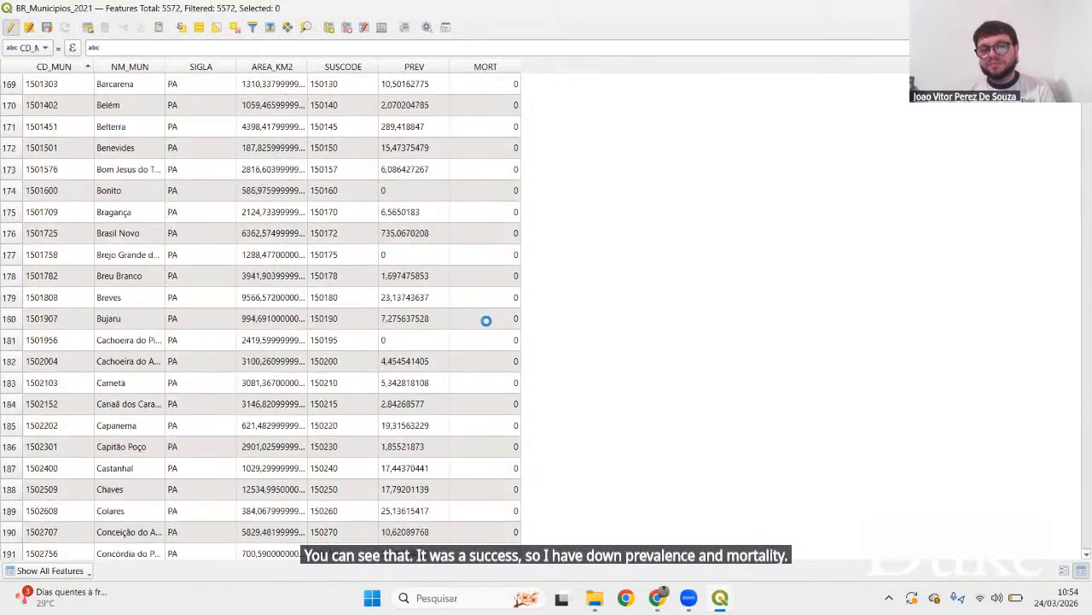
Examine how the joined PREV and MORT values are aligned in the attribute table to tell text from numeric fields
scroll(485, 320, down, 20)
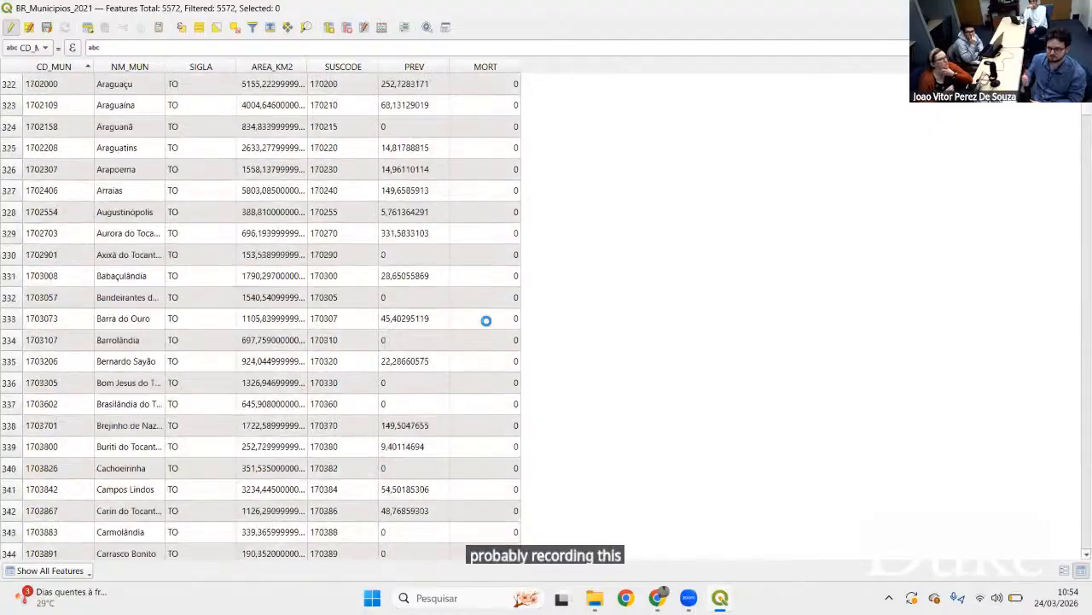
scroll(486, 320, down, 4)
scroll(488, 320, up, 20)
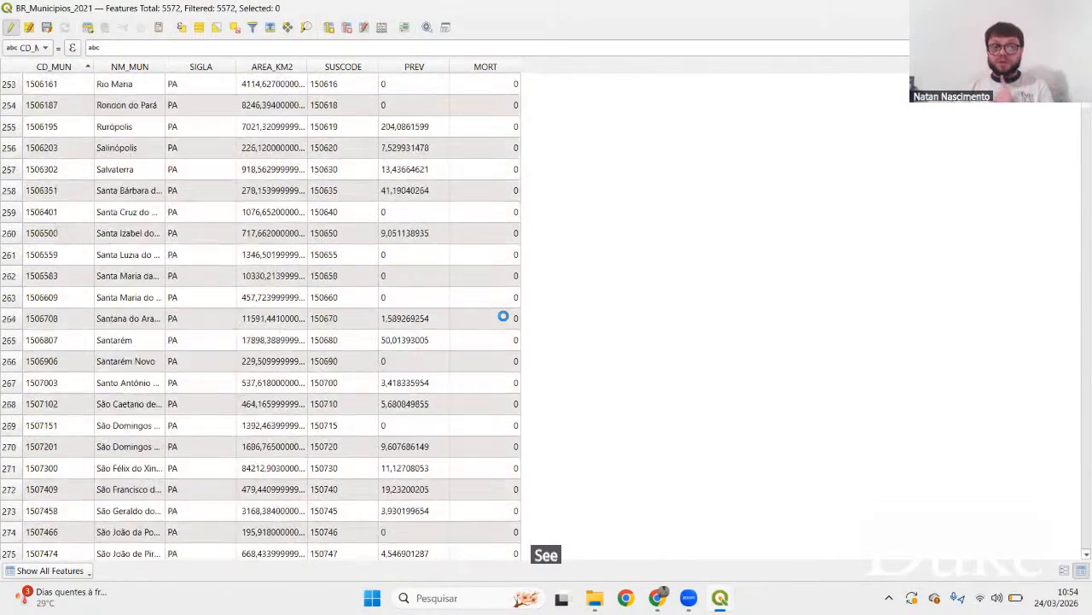
scroll(503, 317, up, 20)
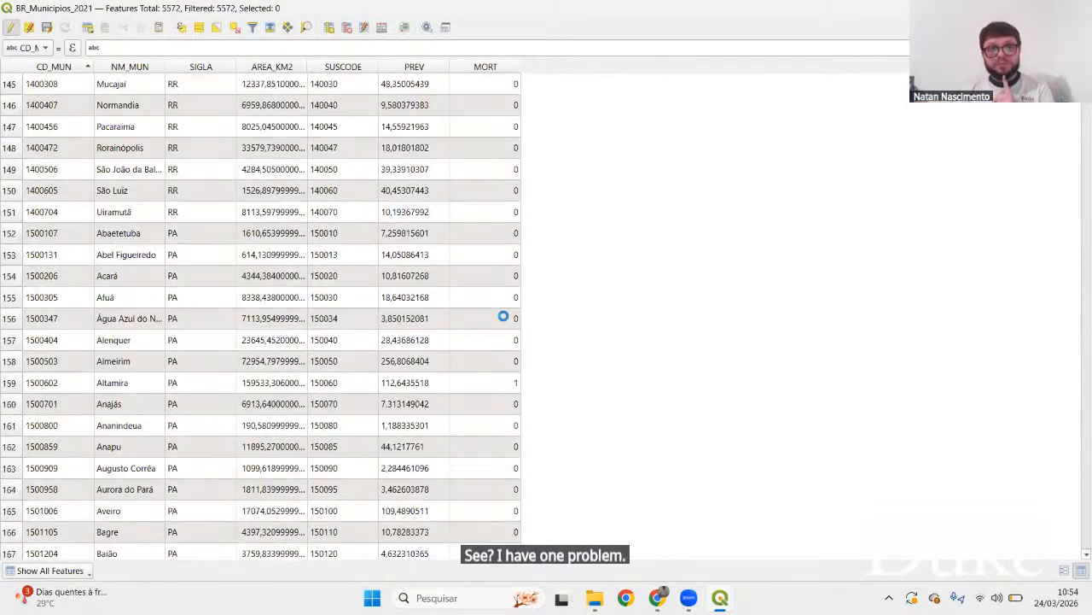
scroll(504, 317, up, 20)
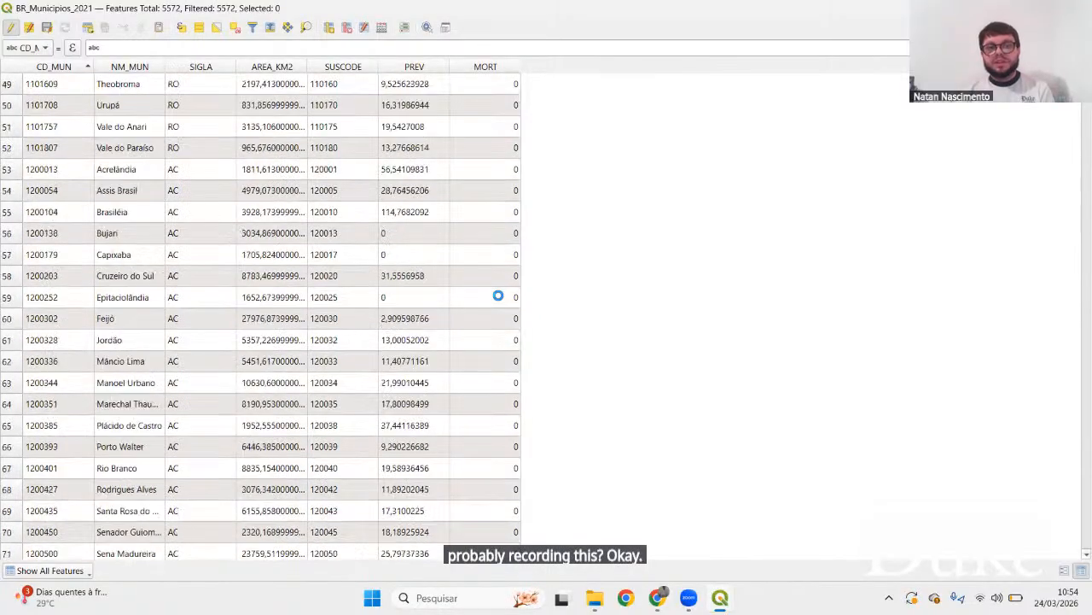
scroll(498, 296, up, 16)
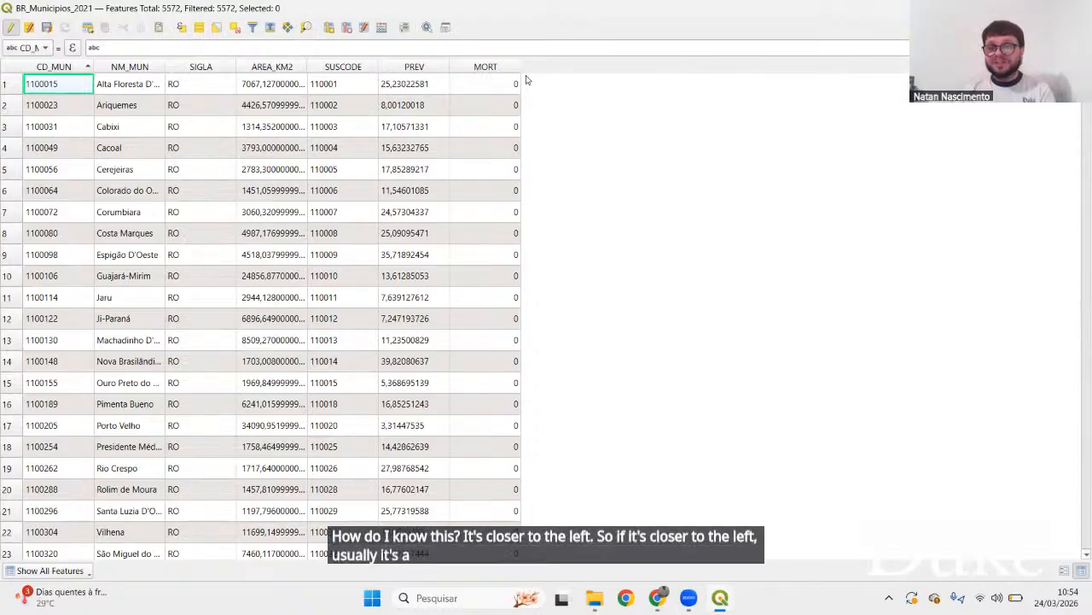
scroll(495, 129, down, 8)
scroll(495, 128, up, 7)
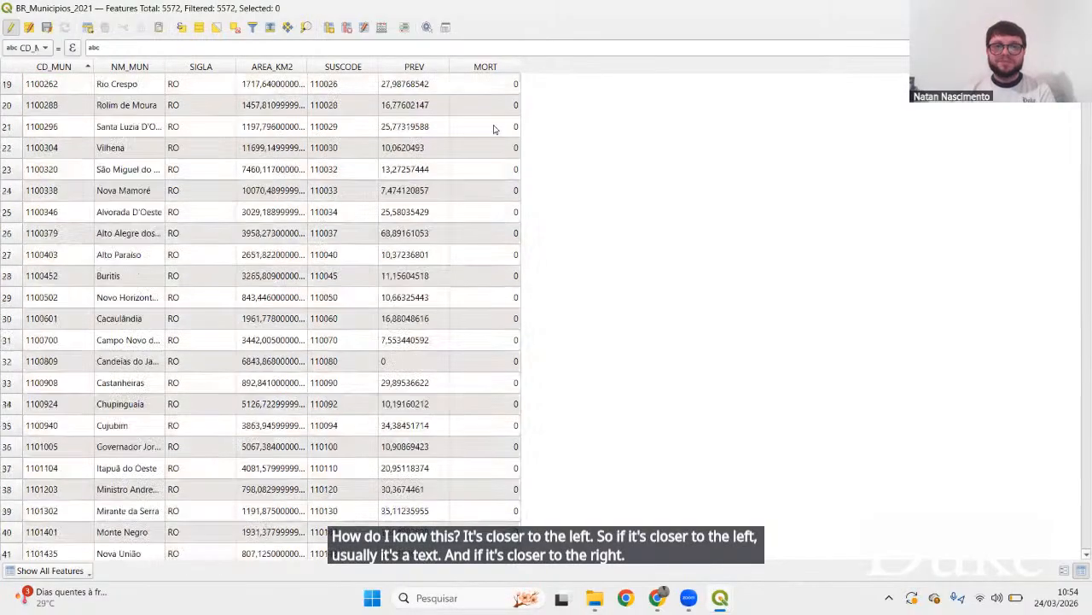
scroll(495, 75, up, 1)
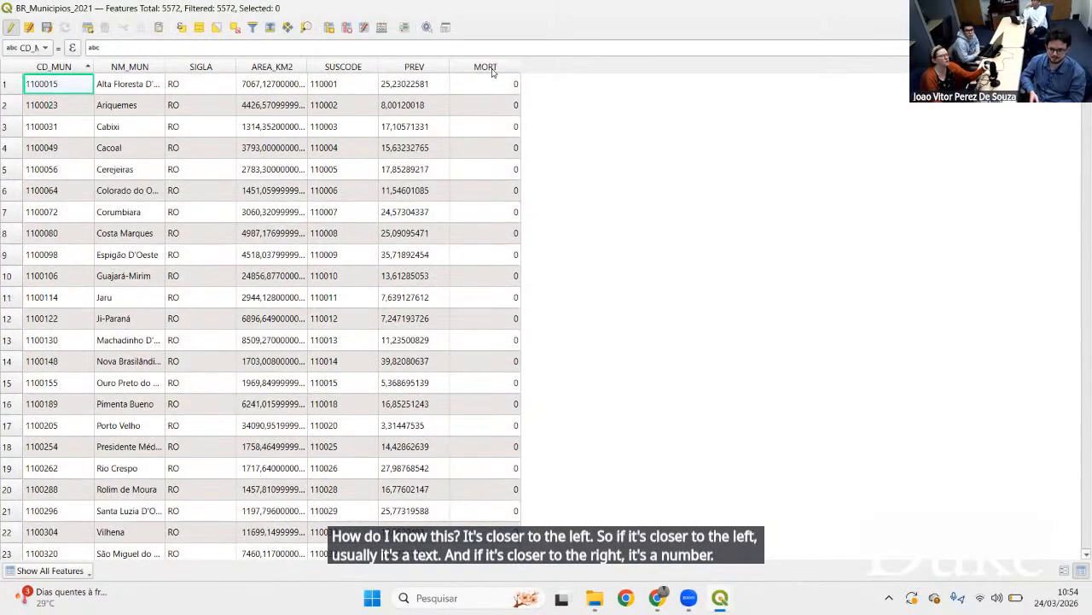
Sort the attribute table by MORT in descending order and look over the municipalities with the highest mortality
click(485, 66)
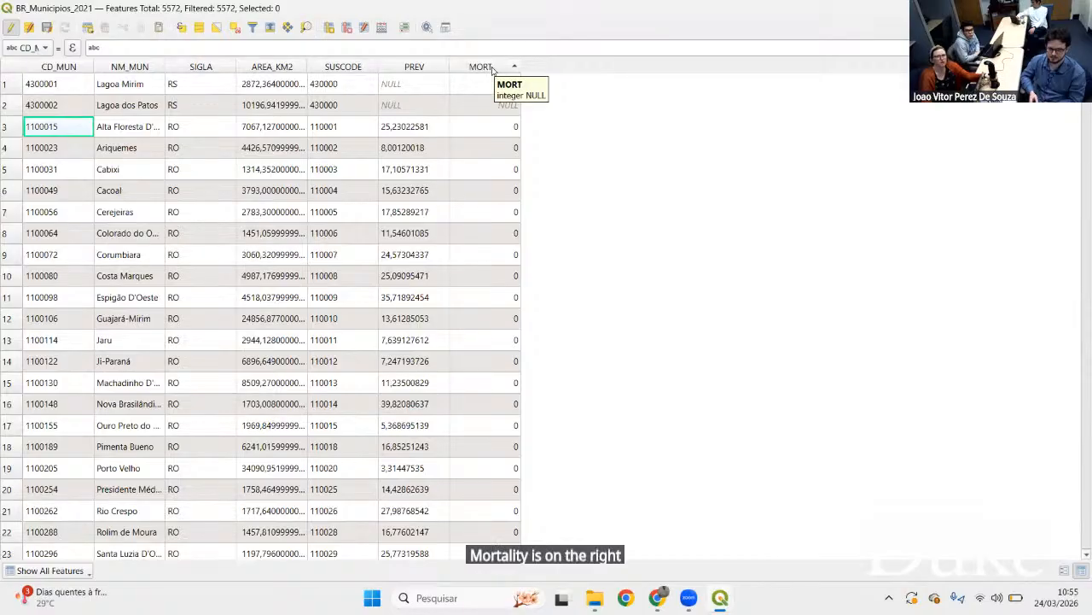
click(492, 68)
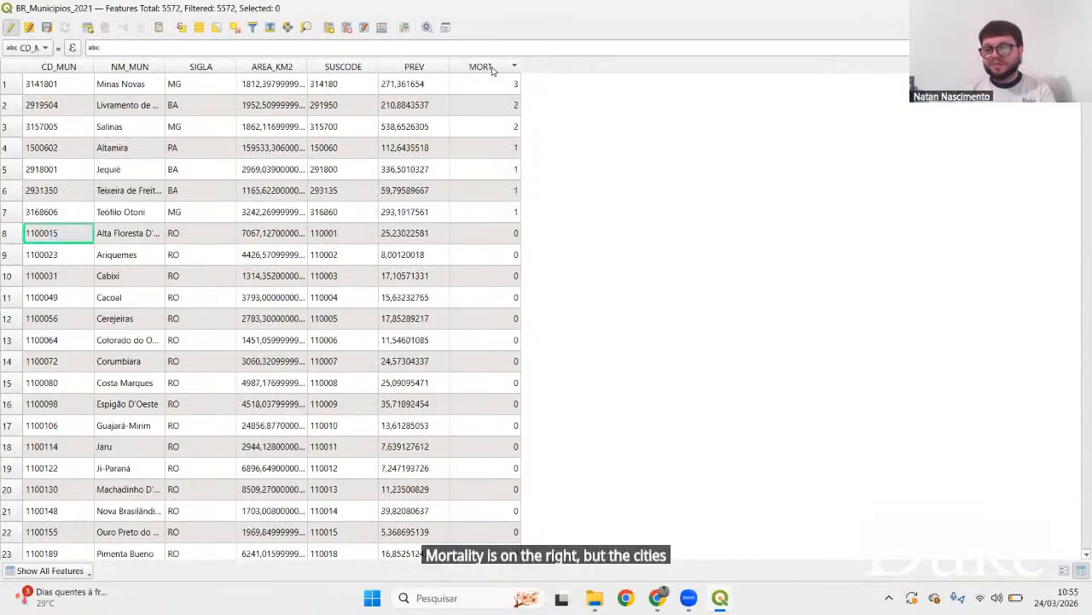
click(491, 69)
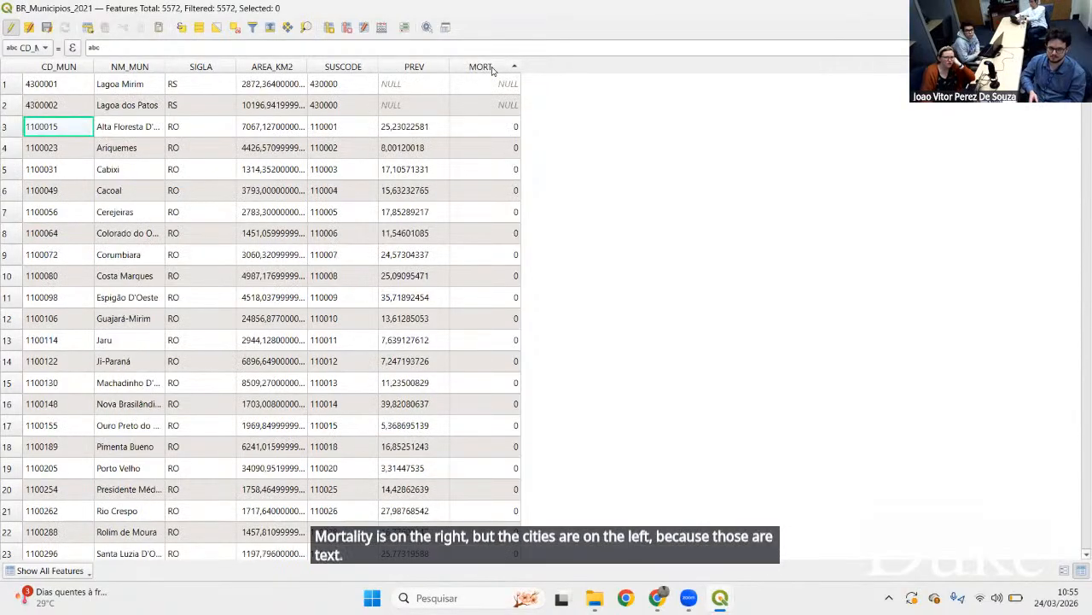
click(492, 69)
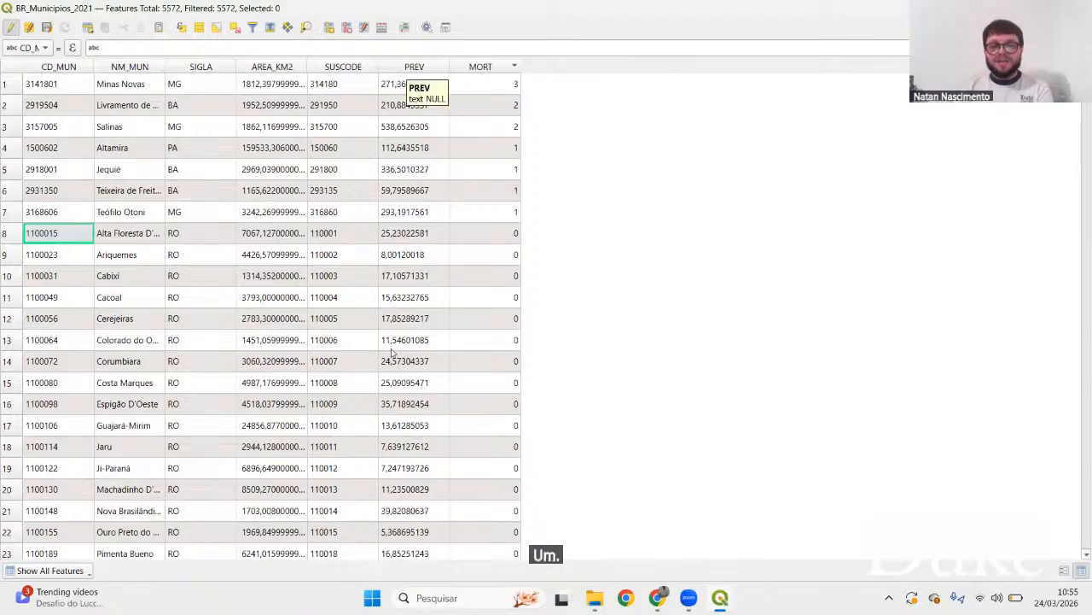
scroll(392, 391, down, 20)
scroll(392, 388, up, 20)
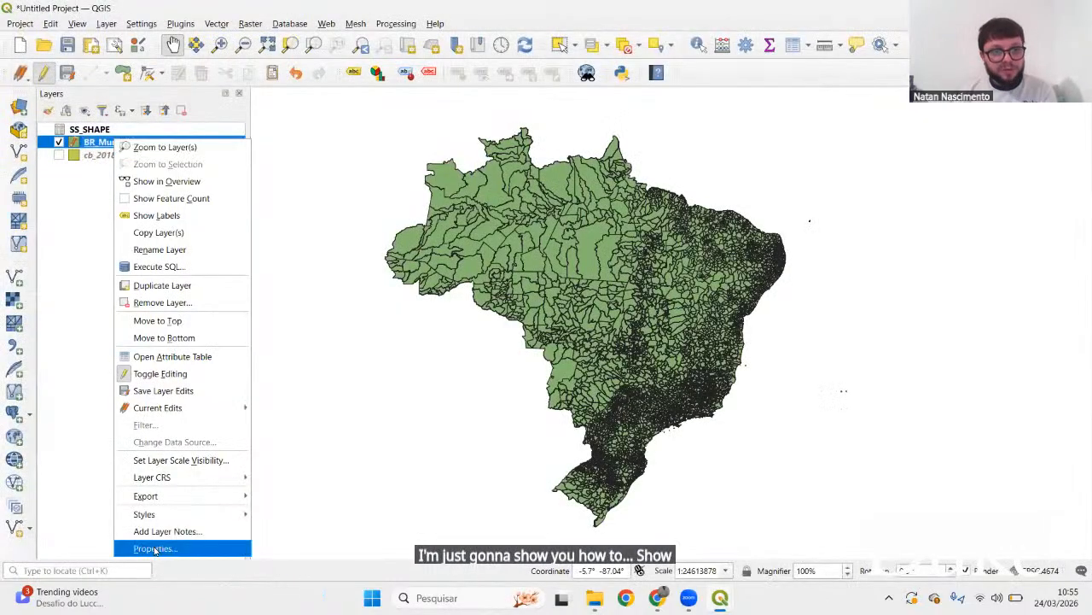
Open the BR_Municipios_2021 symbology settings and switch the layer to Graduated symbols based on the MORT field
click(325, 244)
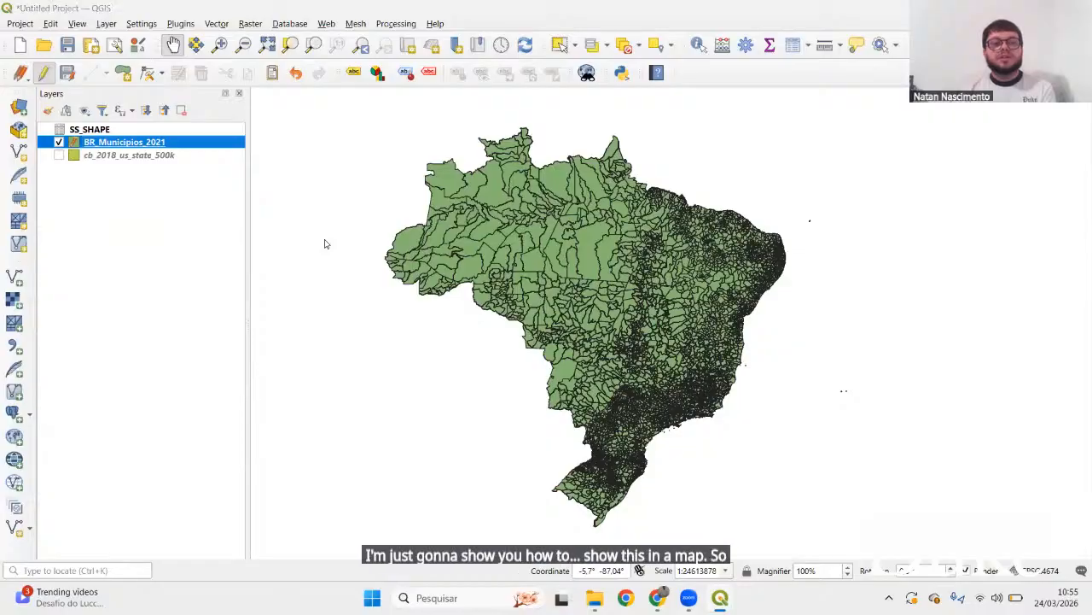
click(286, 129)
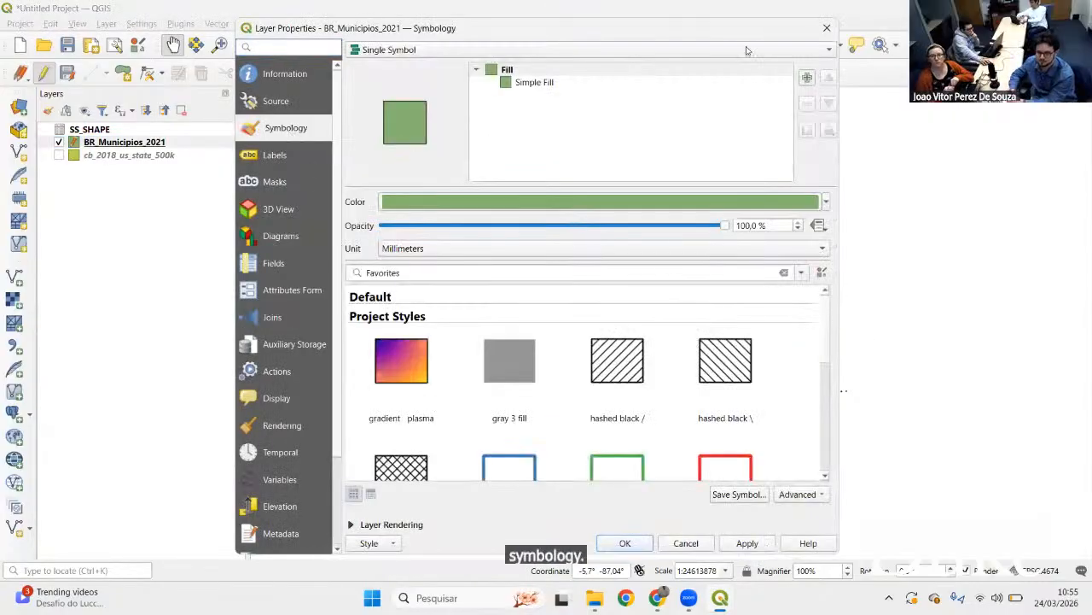
drag(741, 29, 634, 39)
click(623, 63)
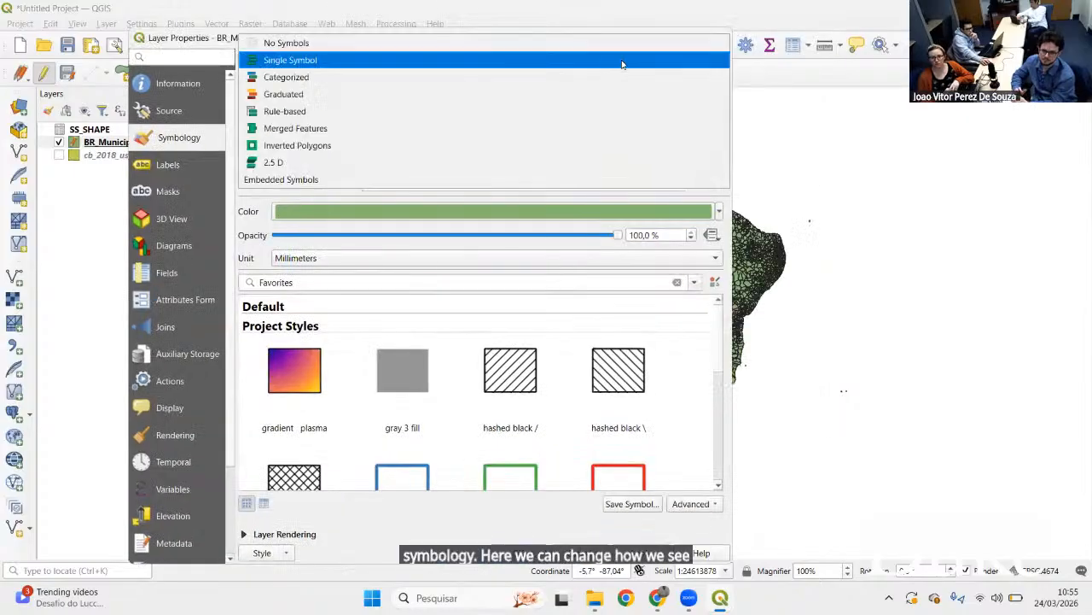
click(310, 94)
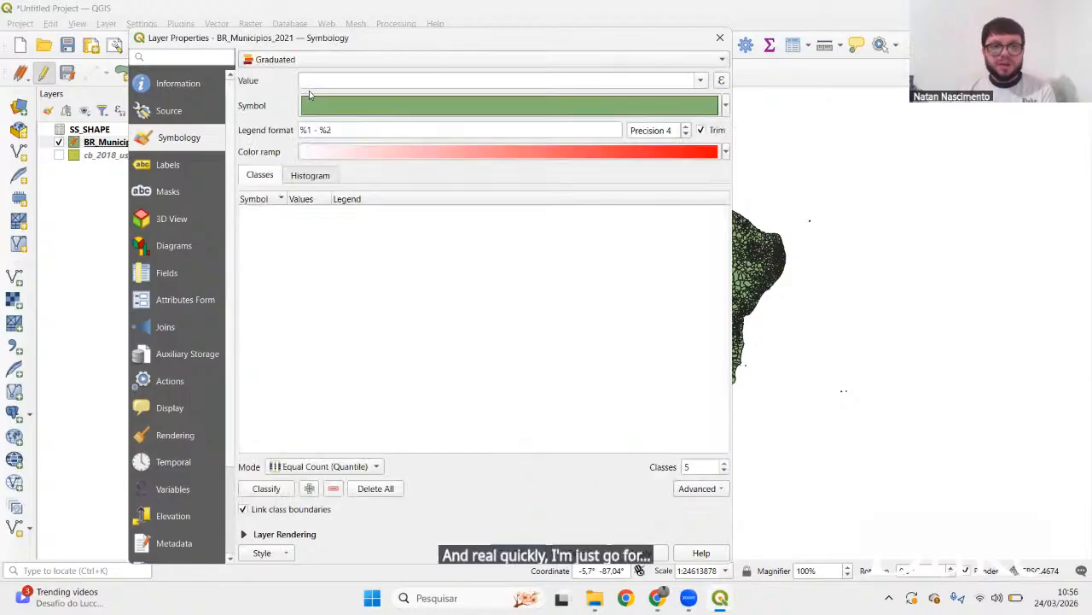
click(683, 80)
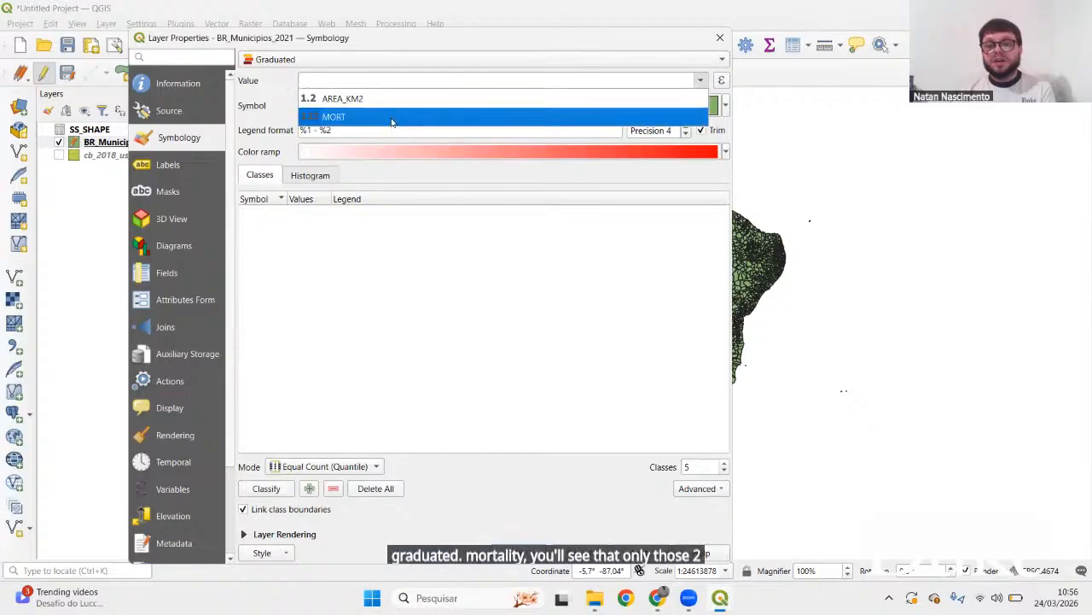
click(350, 117)
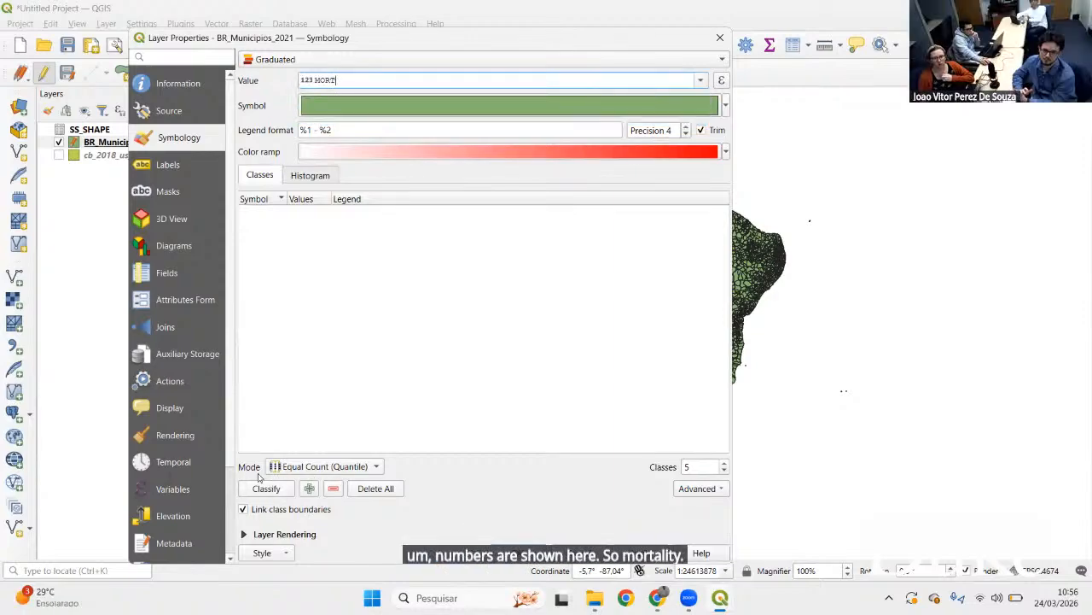
Classify the MORT values with the Equal Count (Quantile) mode and set the number of classes to 2
click(289, 470)
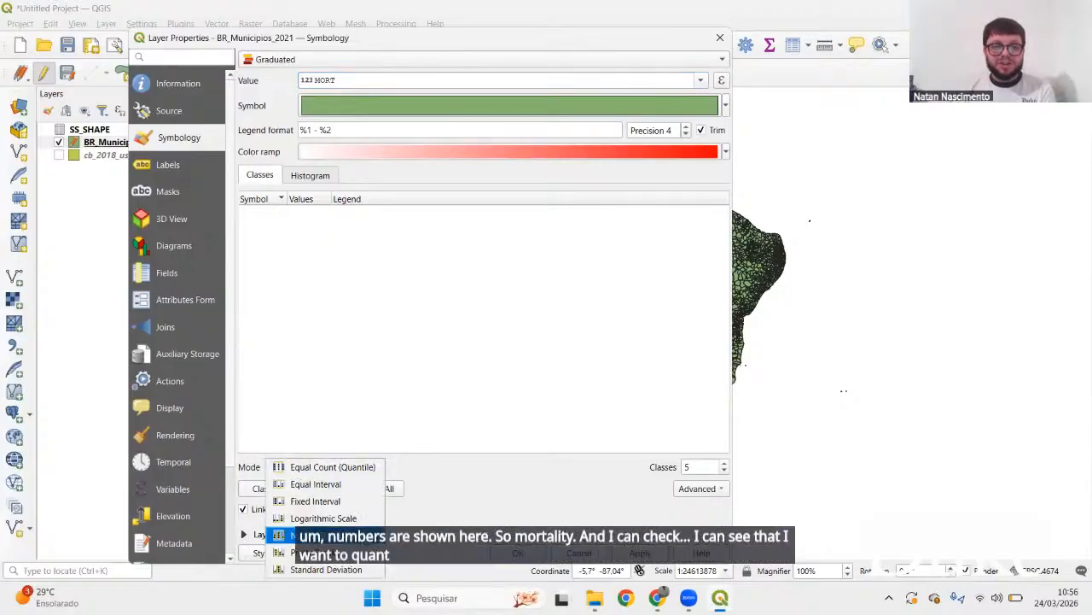
click(352, 467)
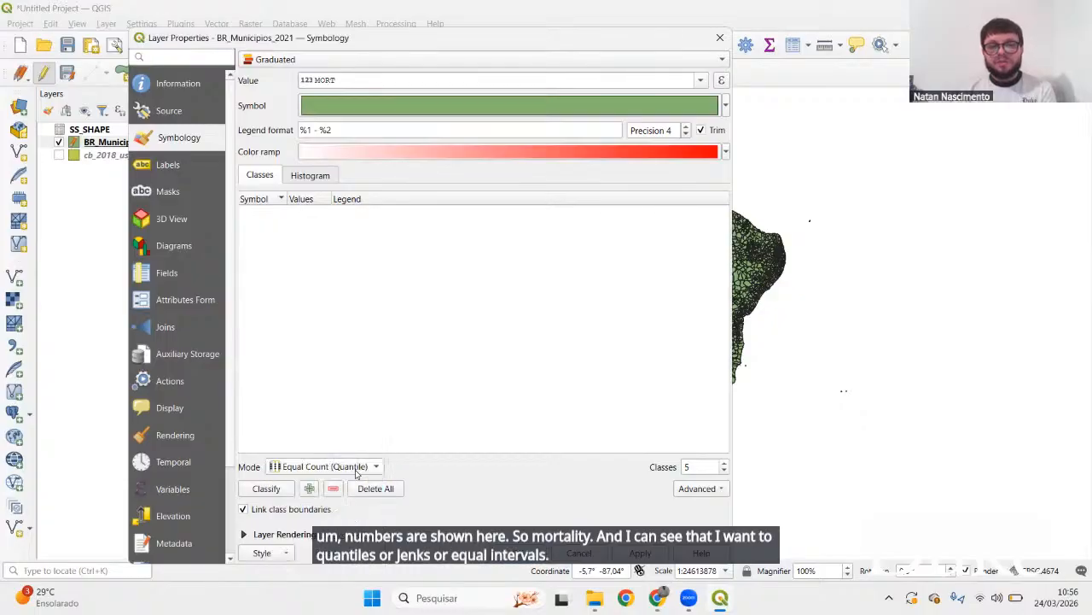
click(269, 489)
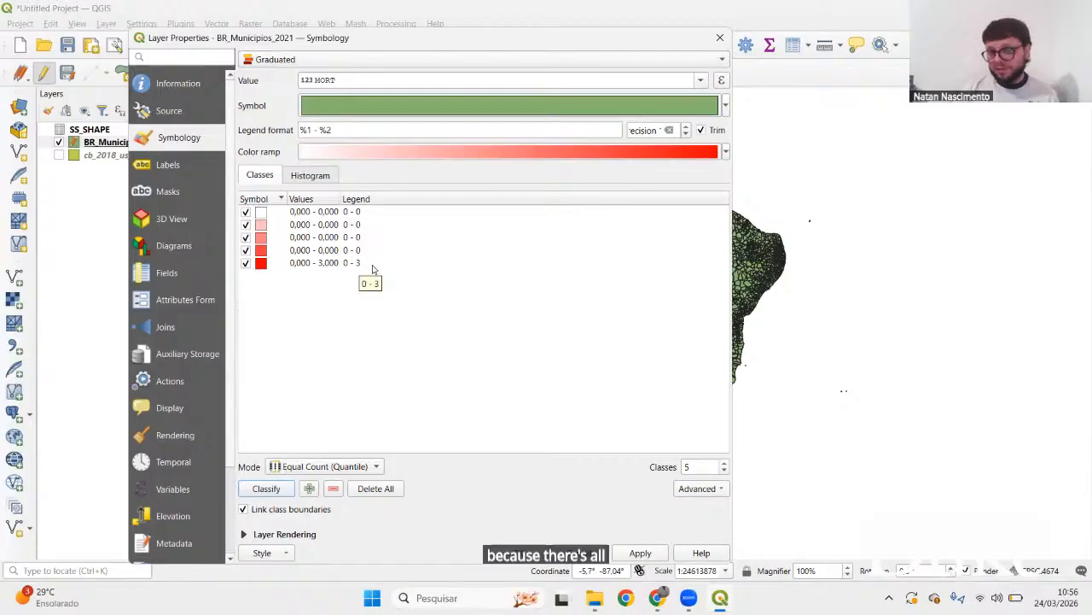
click(724, 470)
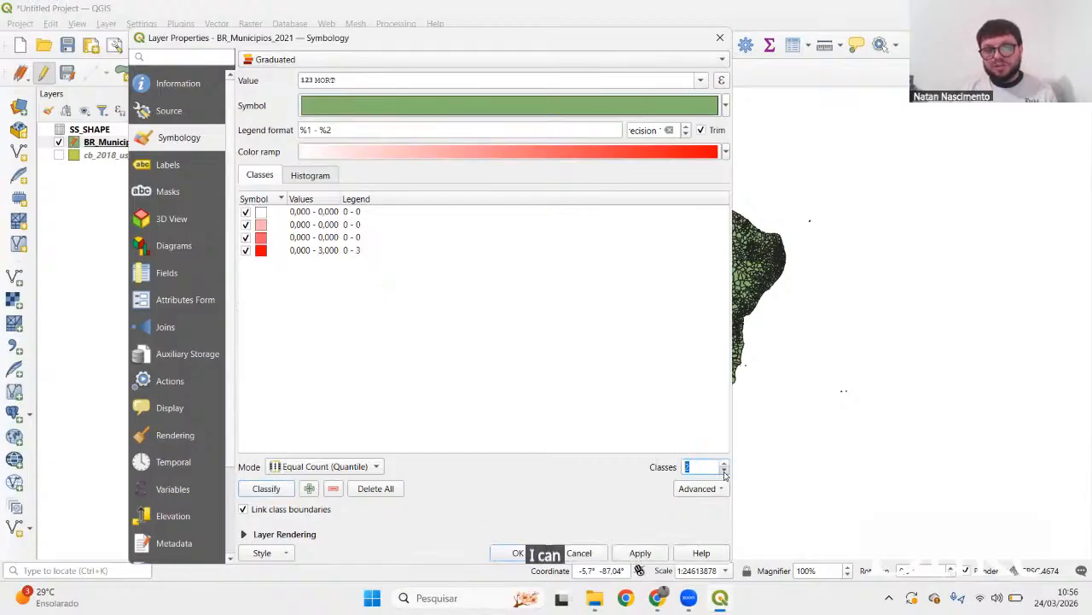
click(724, 470)
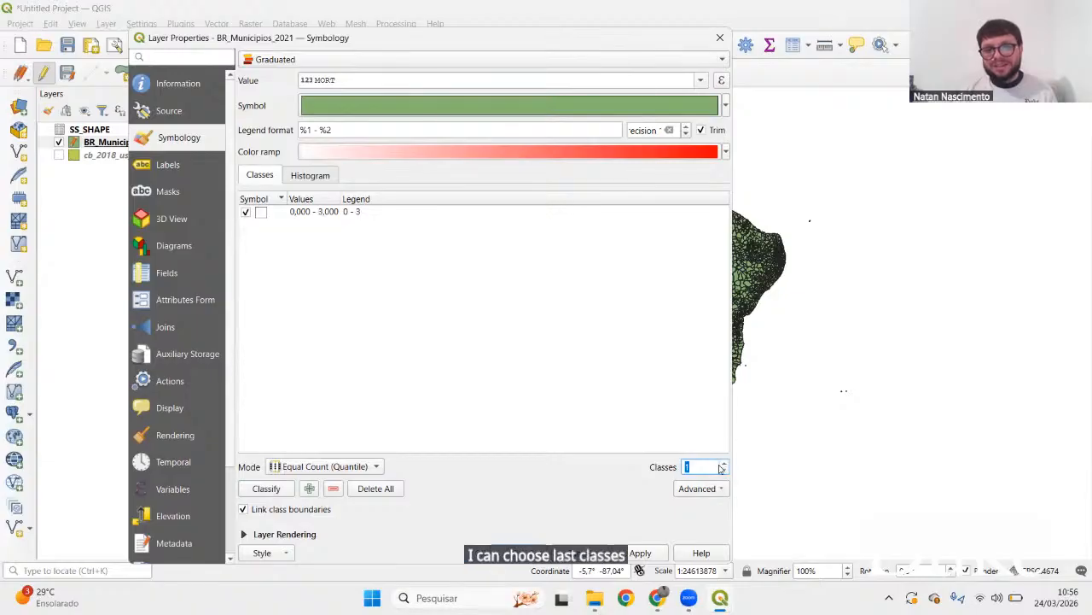
click(724, 462)
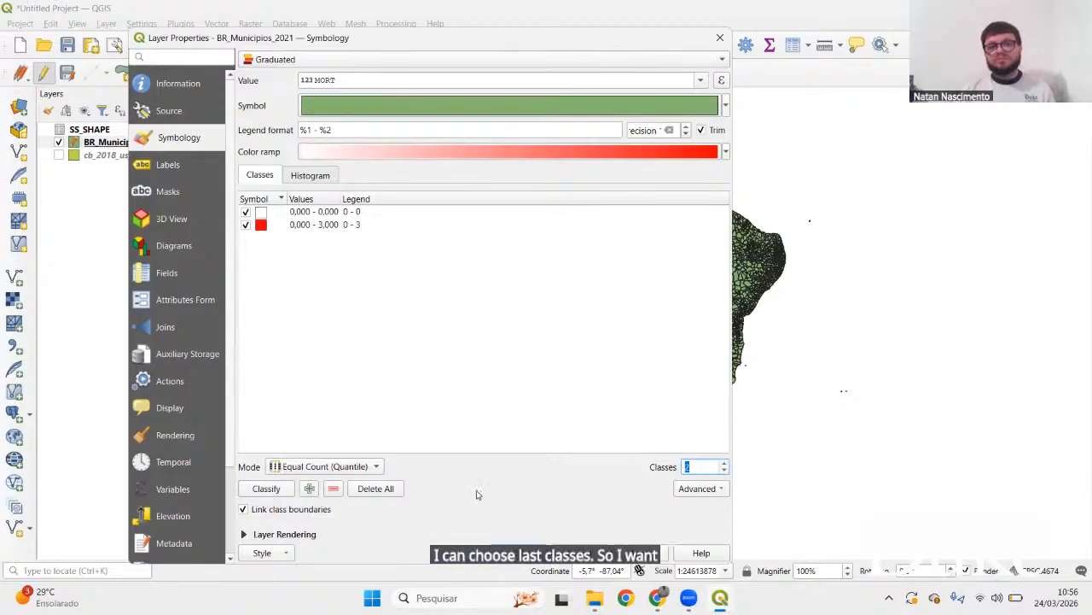
Assign the Inferno color ramp to the mortality classes, invert it, and apply the symbology to the map
click(727, 152)
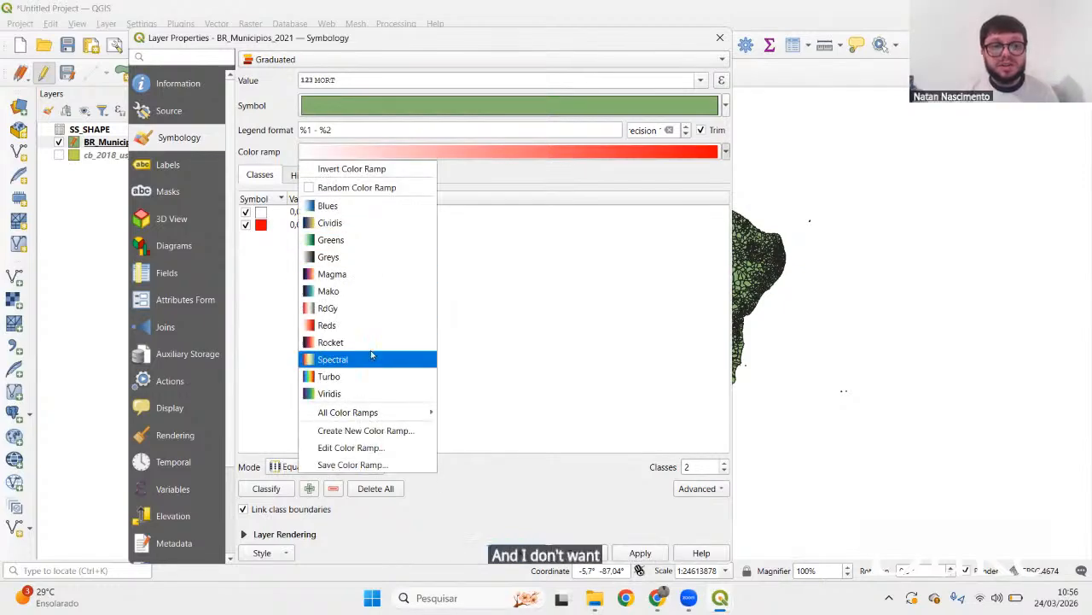
mouse_move(373, 414)
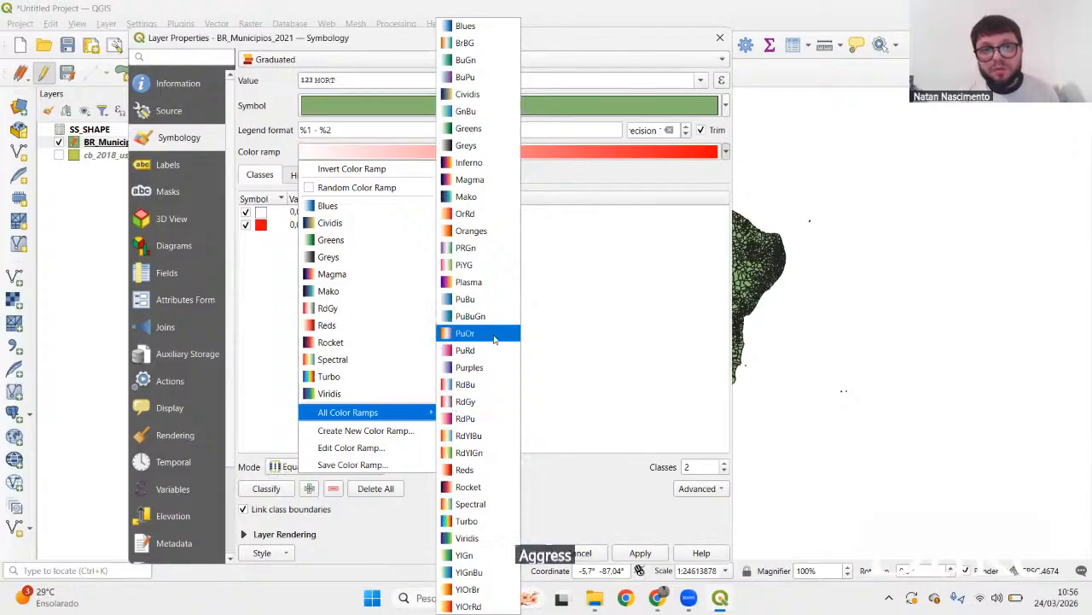
click(478, 162)
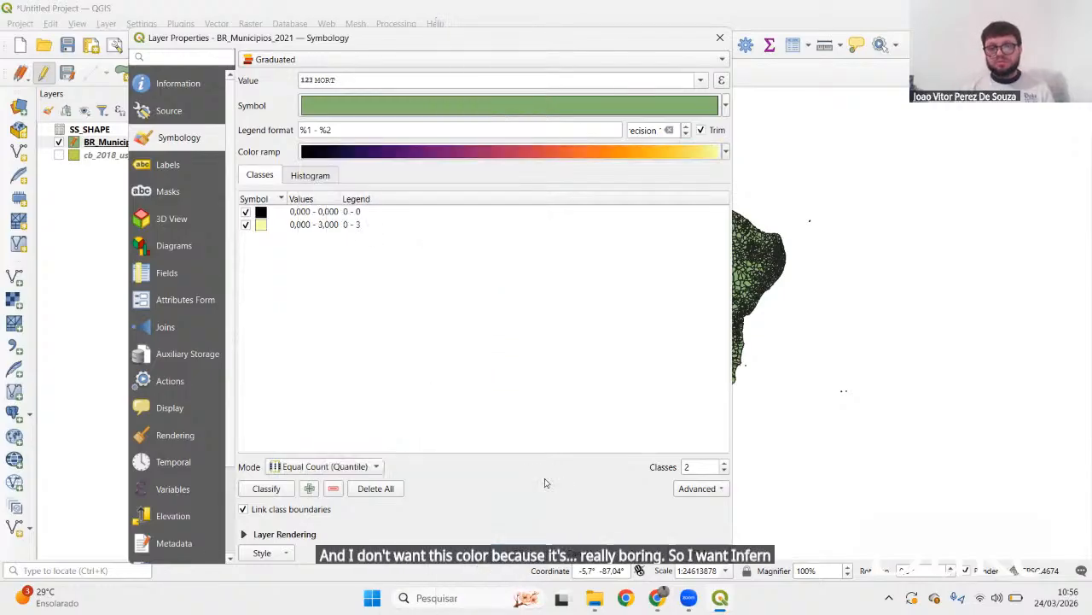
click(401, 152)
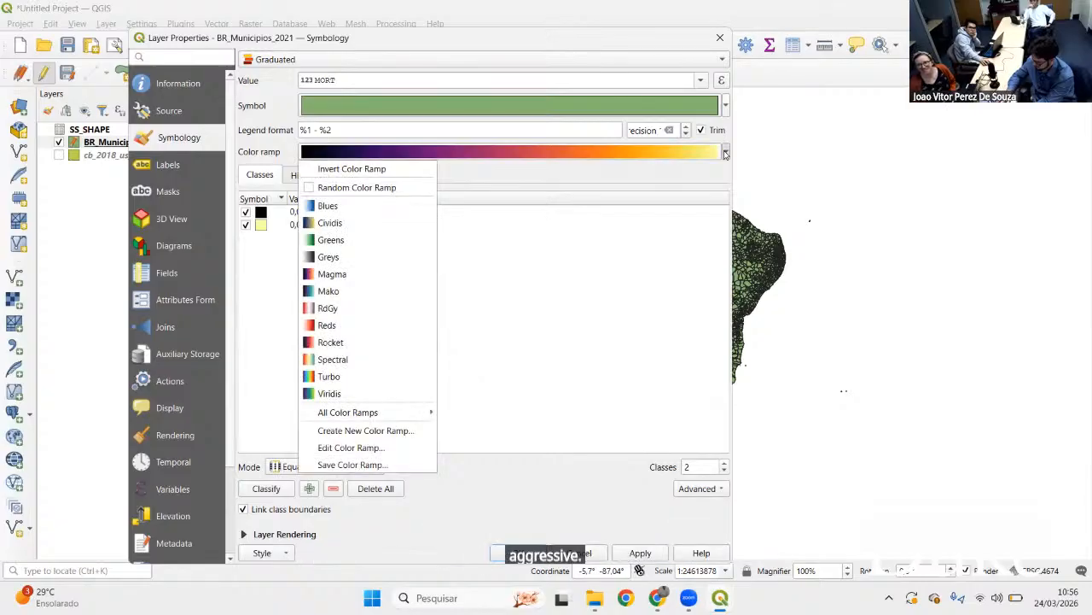
click(383, 172)
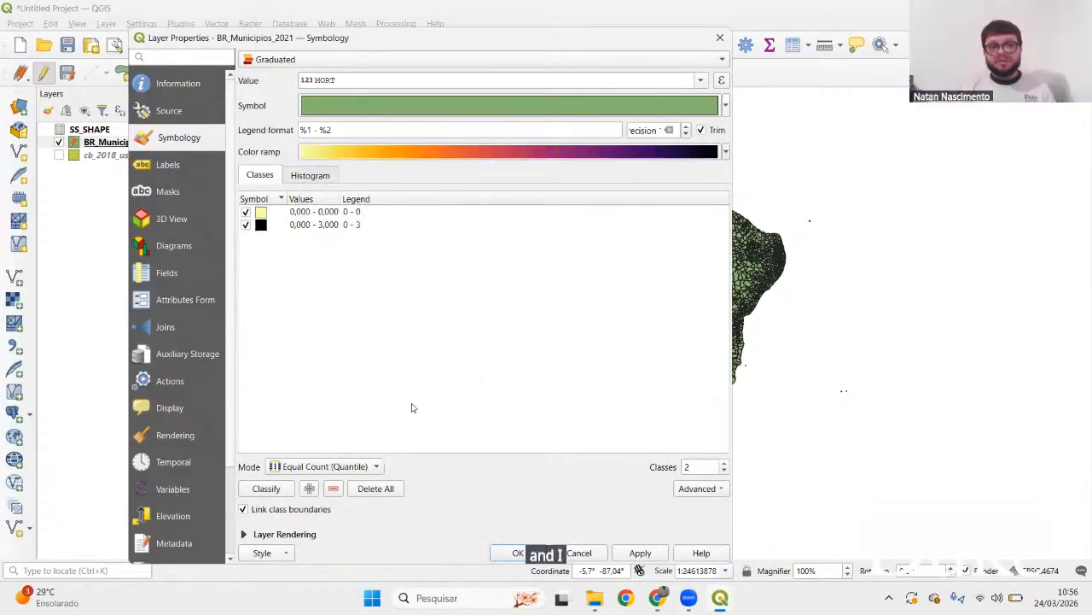
click(642, 555)
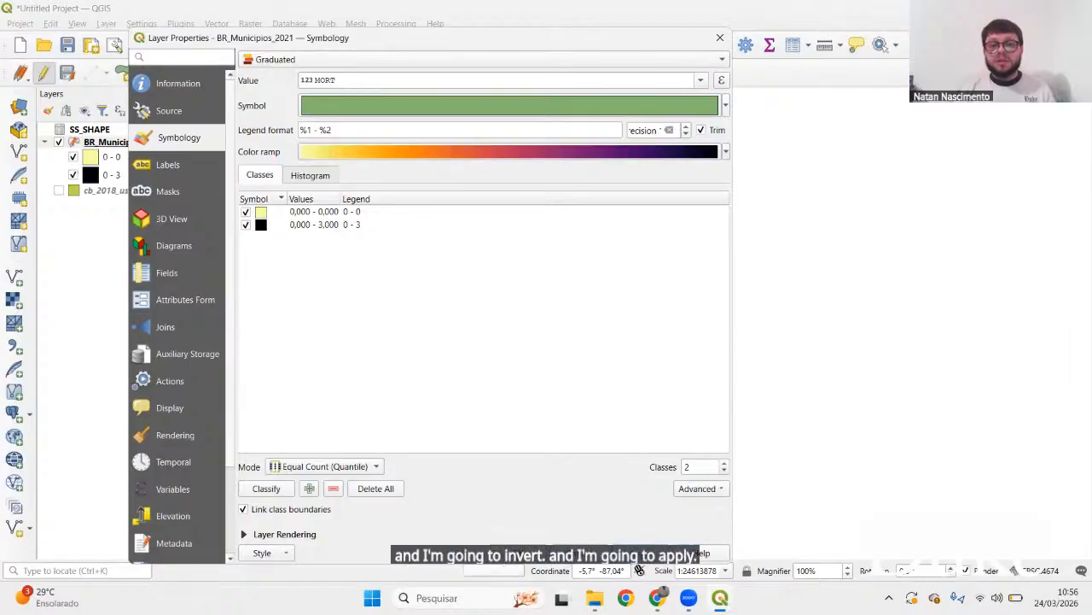
key(Return)
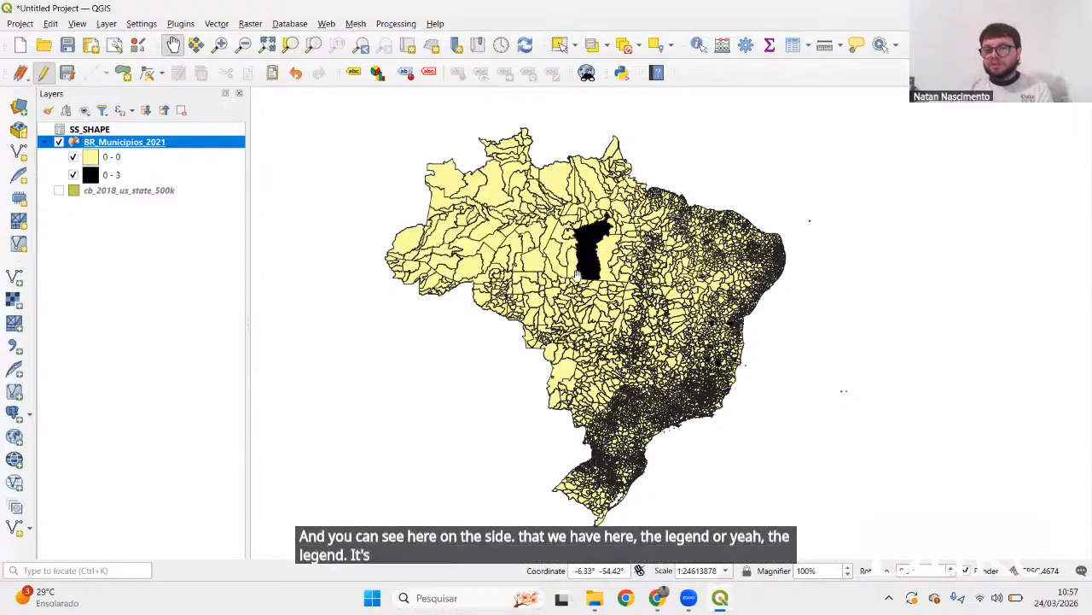
Set the stroke style of the BR_Municipios_2021 graduated fill symbol to No Line, confirm the layer properties, and dismiss the battery notice
right_click(157, 147)
click(235, 551)
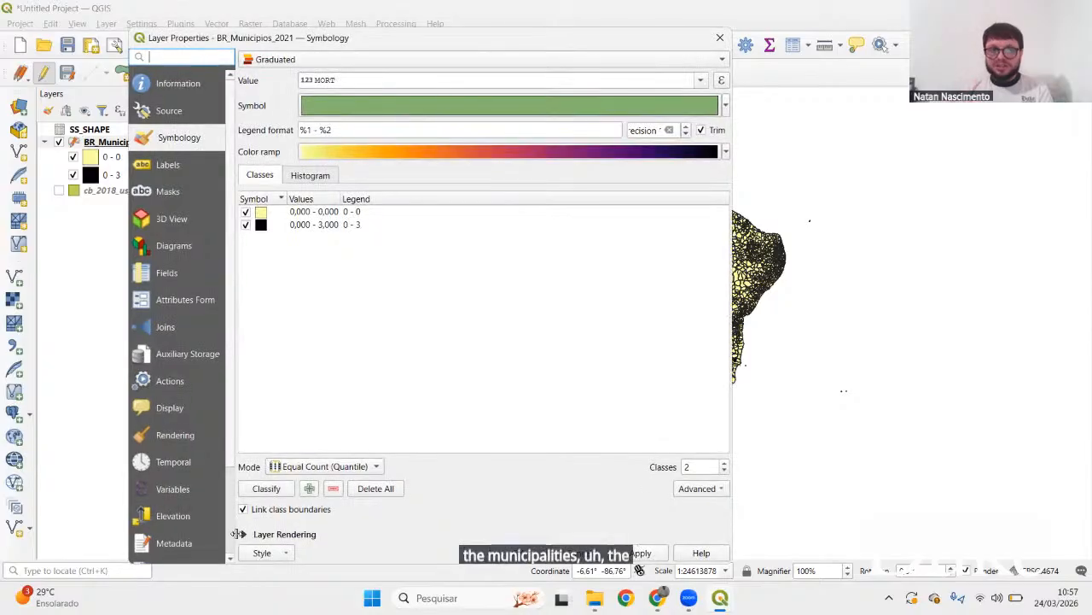
click(466, 106)
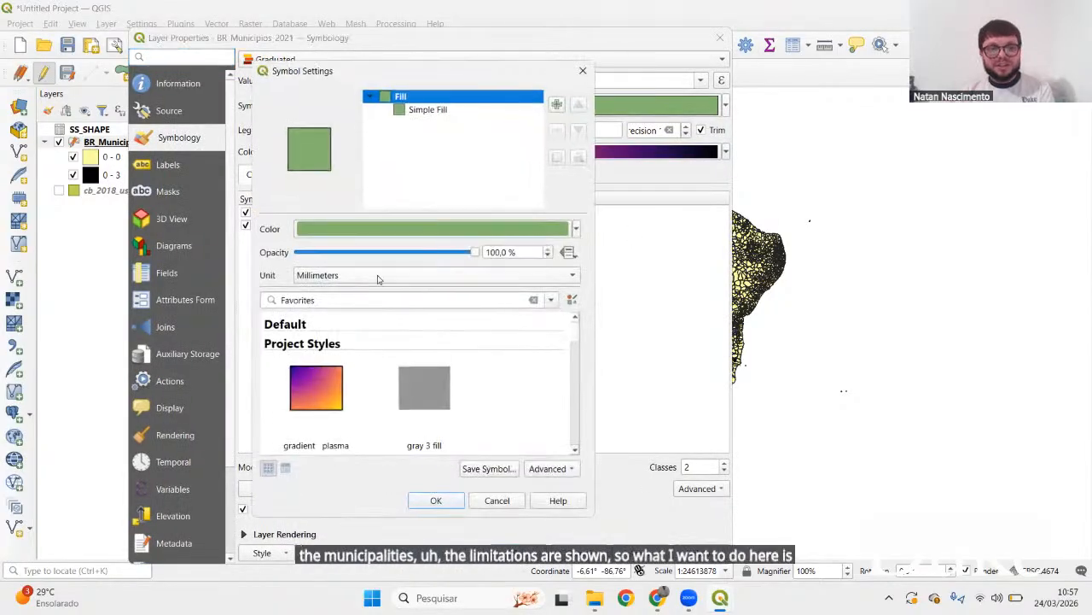
click(428, 110)
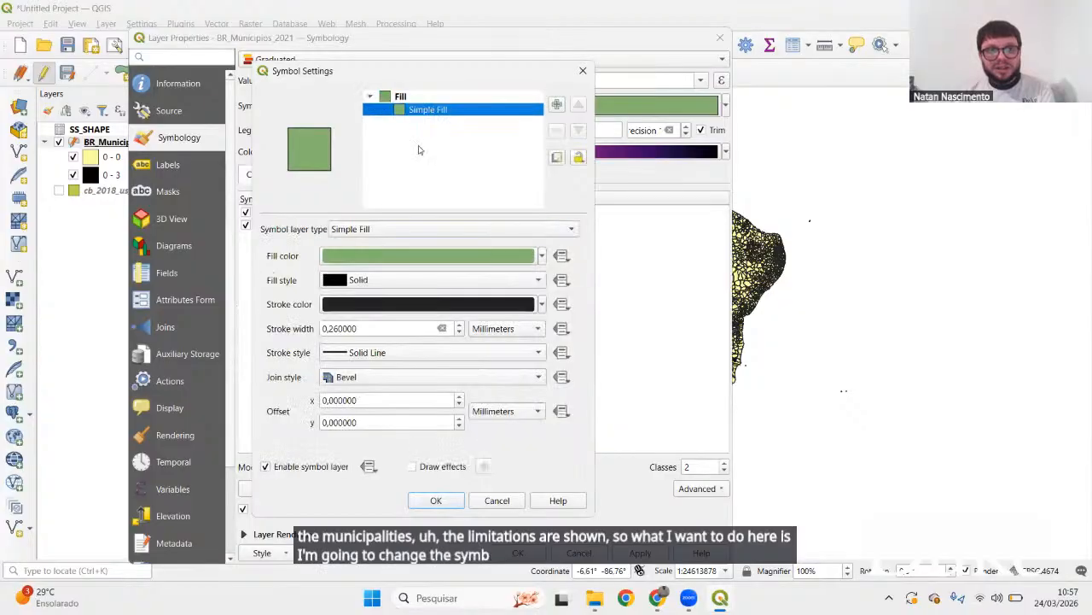
click(408, 356)
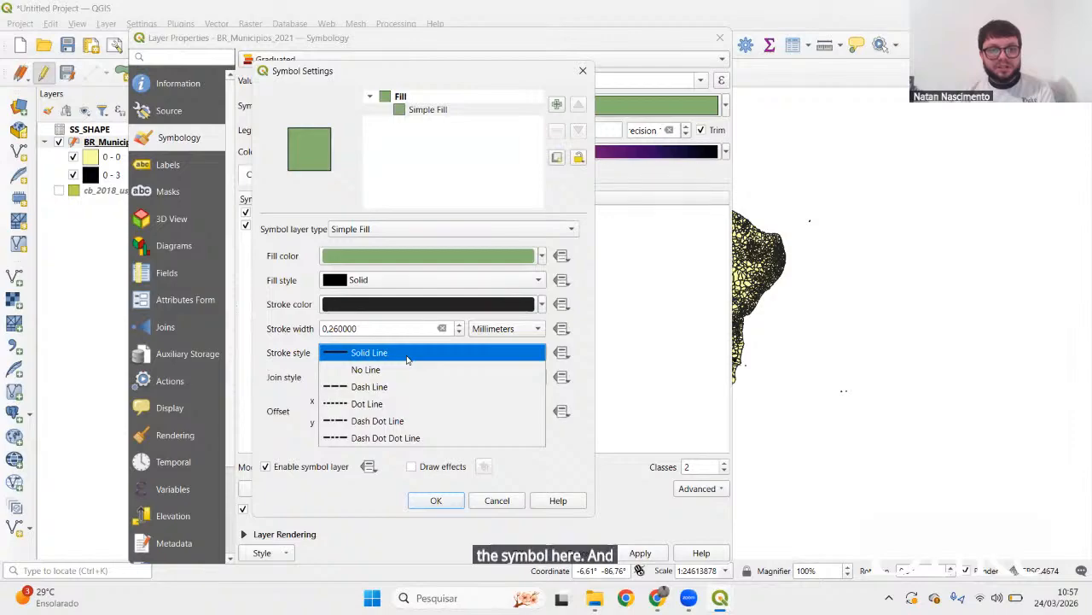
click(389, 372)
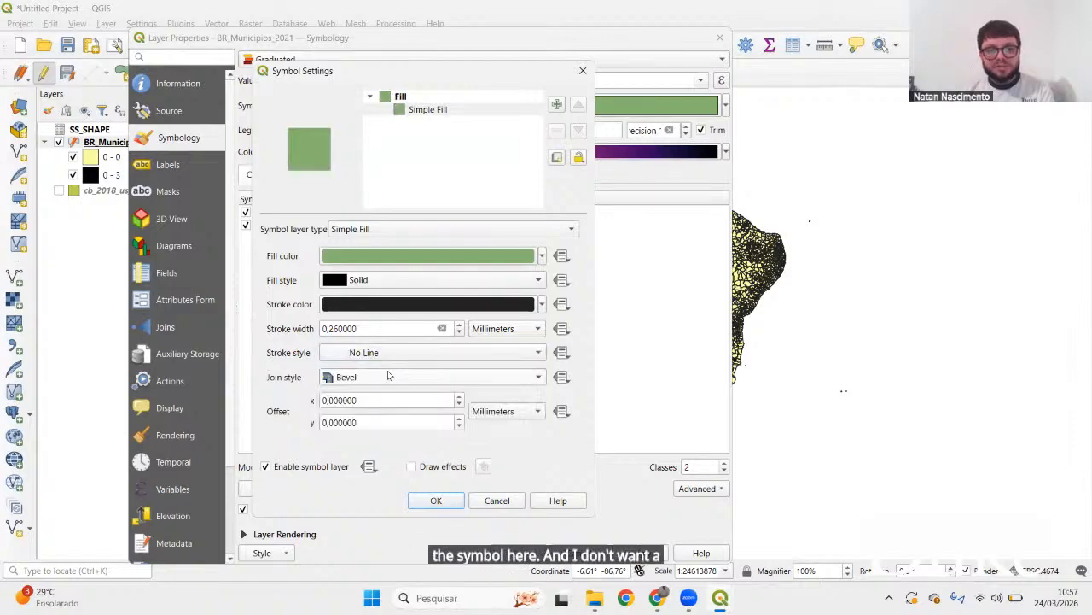
click(452, 504)
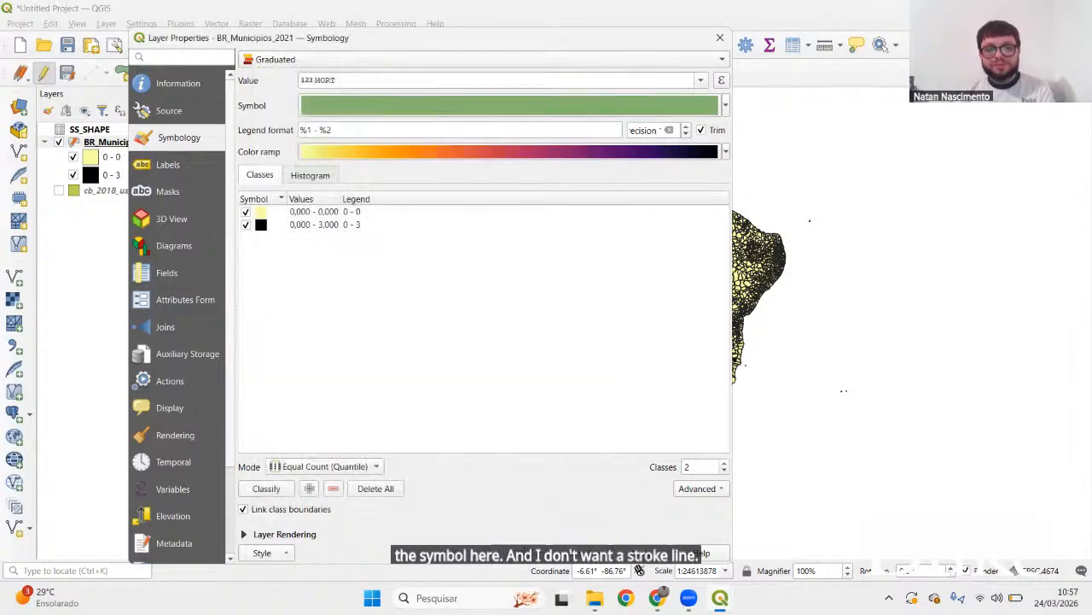
click(513, 561)
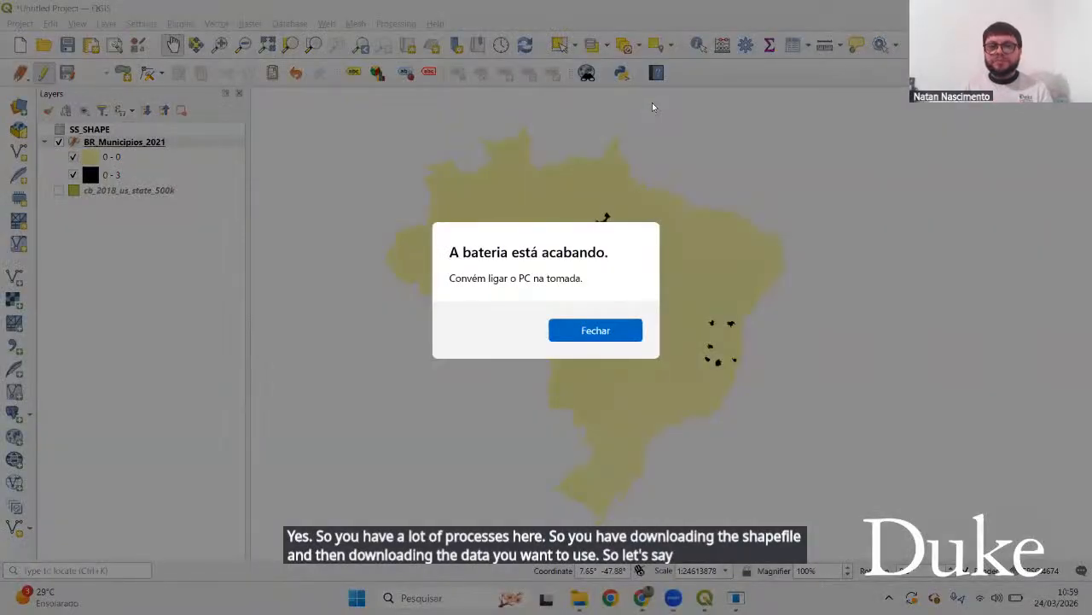
click(602, 330)
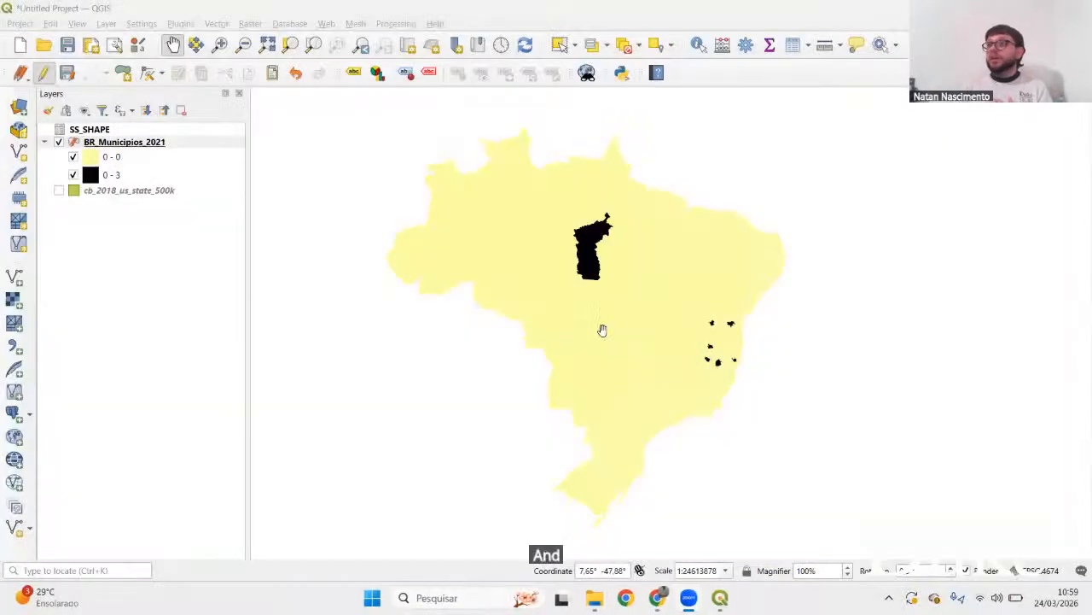